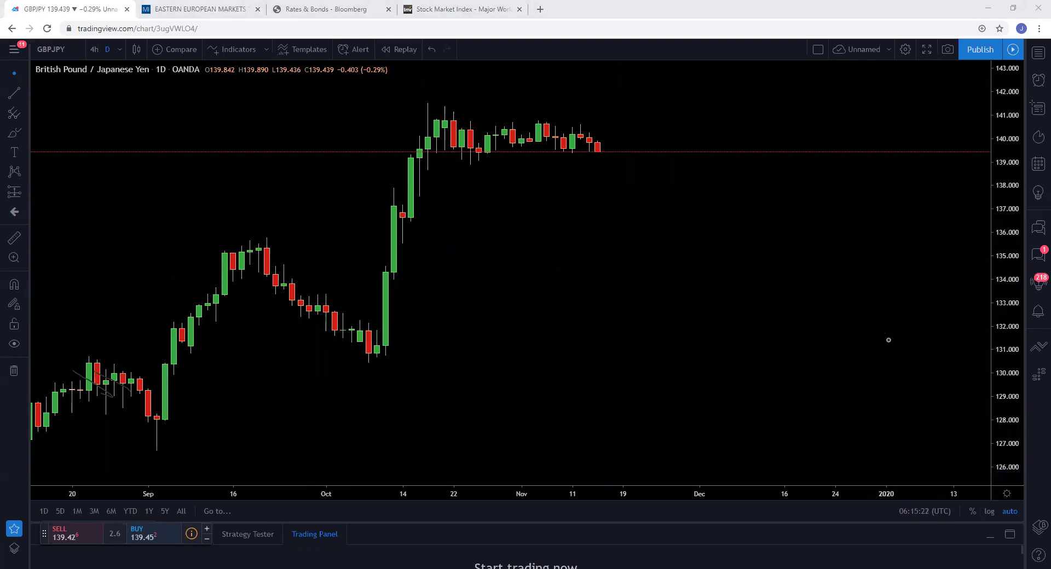
# - Load the OANDA GBPAUD pair on the chart in place of GBPJPY
pyautogui.scroll(1, 569, 226)
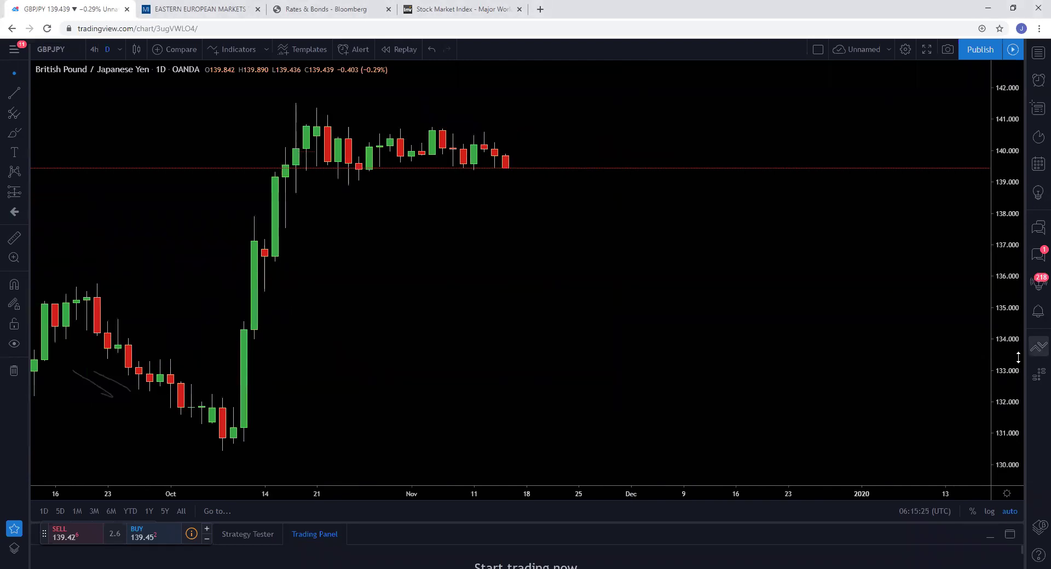
pyautogui.click(52, 49)
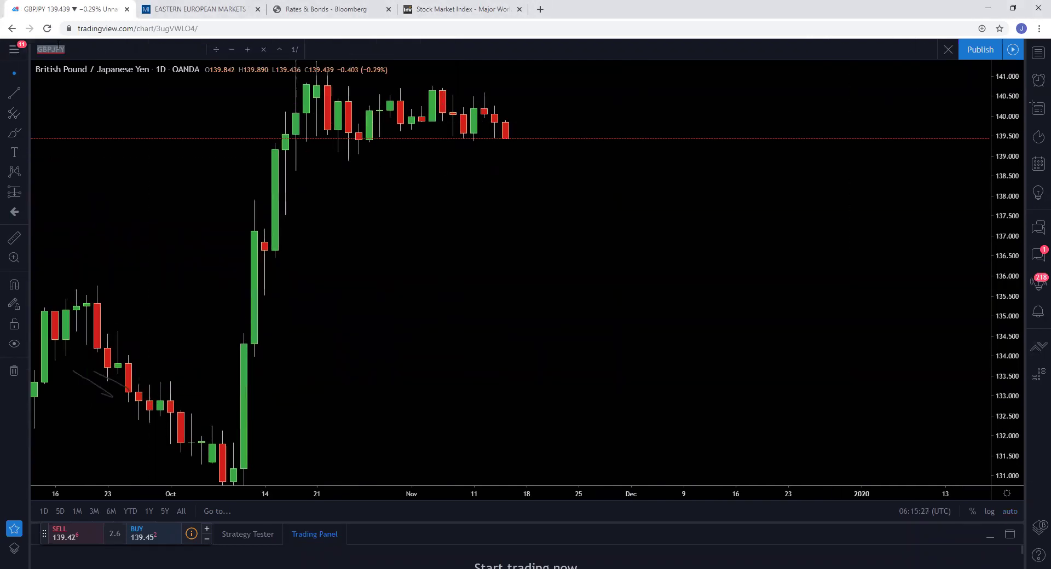
pyautogui.write('GA')
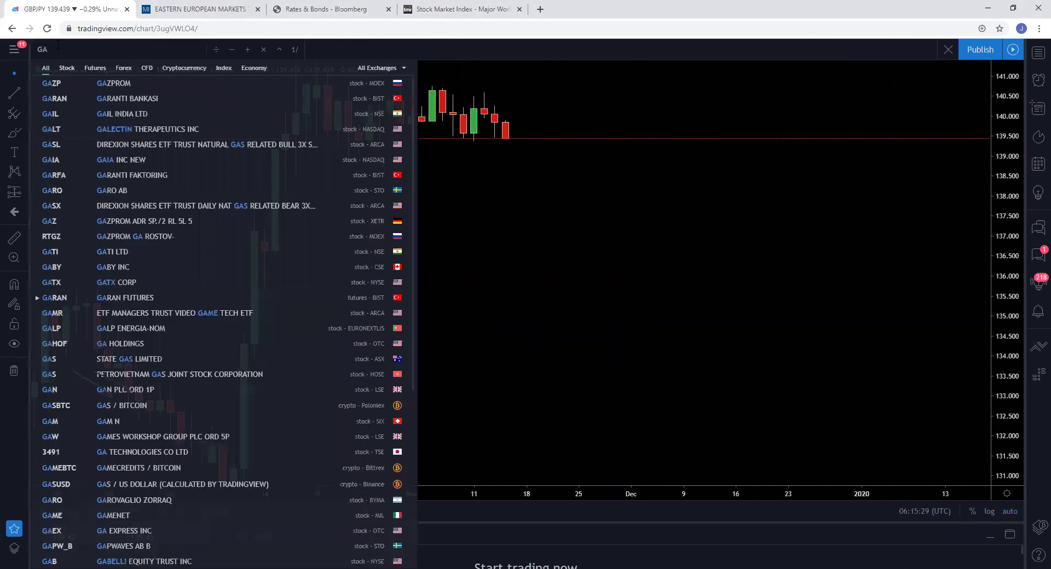
pyautogui.press('BackSpace')
pyautogui.write('BPAU')
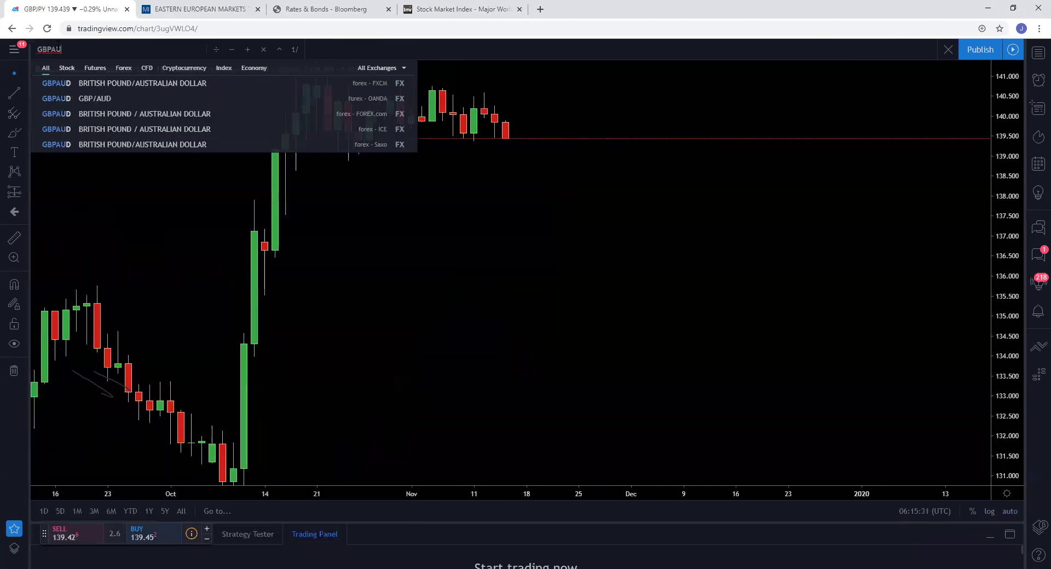
pyautogui.click(100, 100)
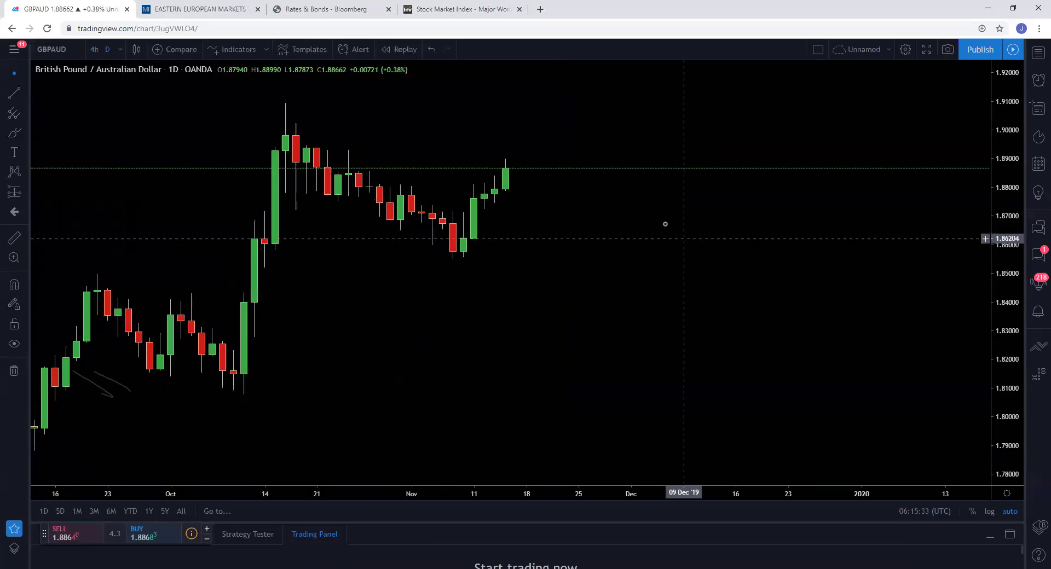
pyautogui.moveTo(586, 227); pyautogui.dragTo(741, 227)
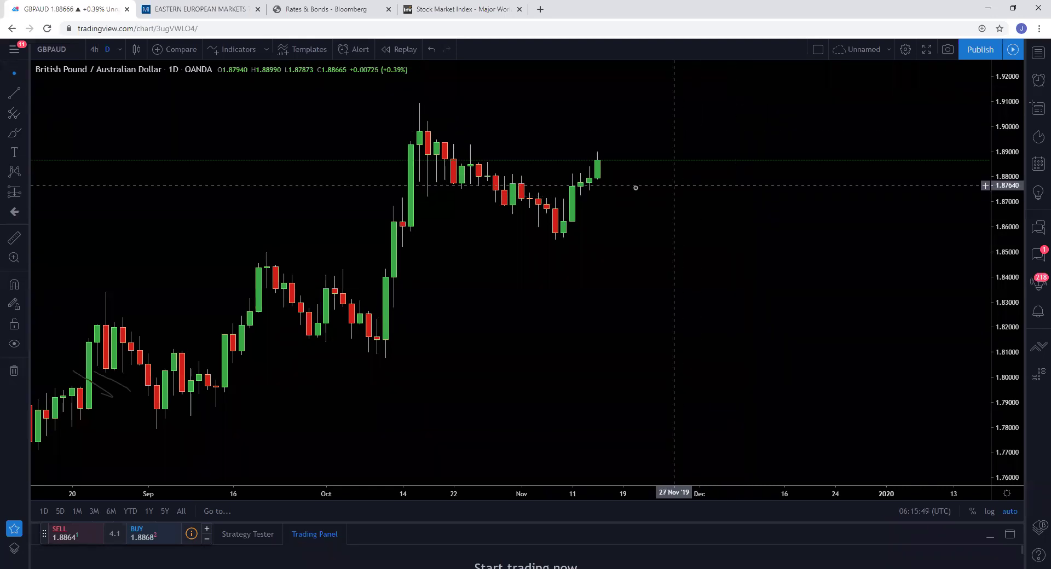
# - Examine recent GBPAUD price action on the 1-hour interval and return the chart to the 1-day interval
pyautogui.click(118, 51)
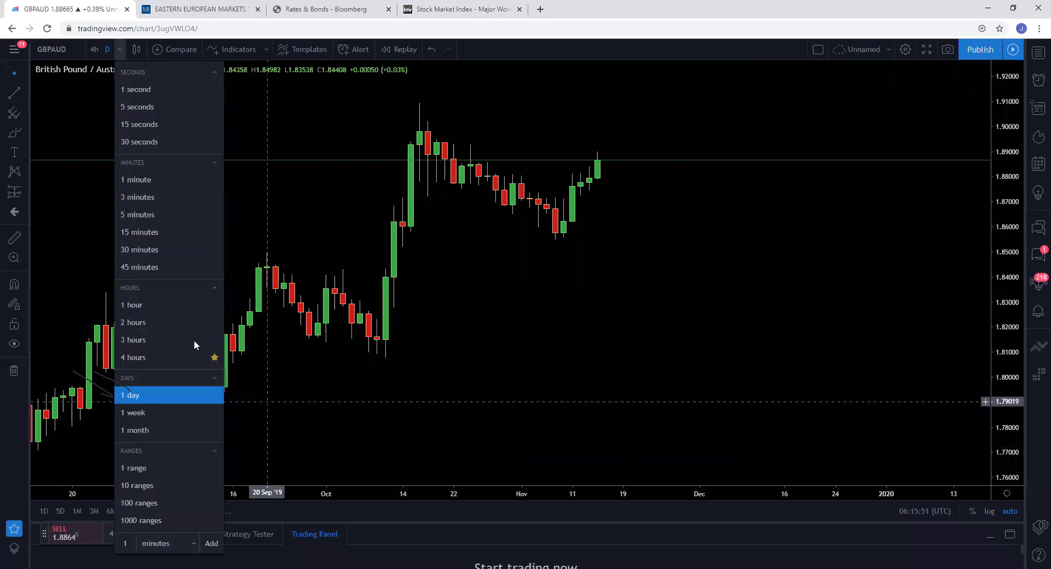
pyautogui.click(175, 313)
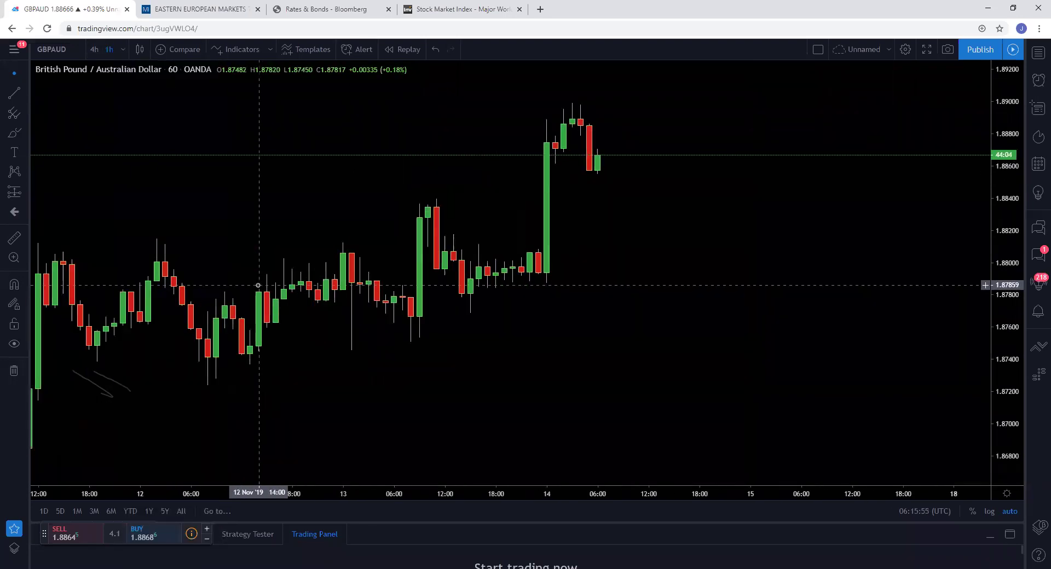
pyautogui.scroll(-2, 536, 174)
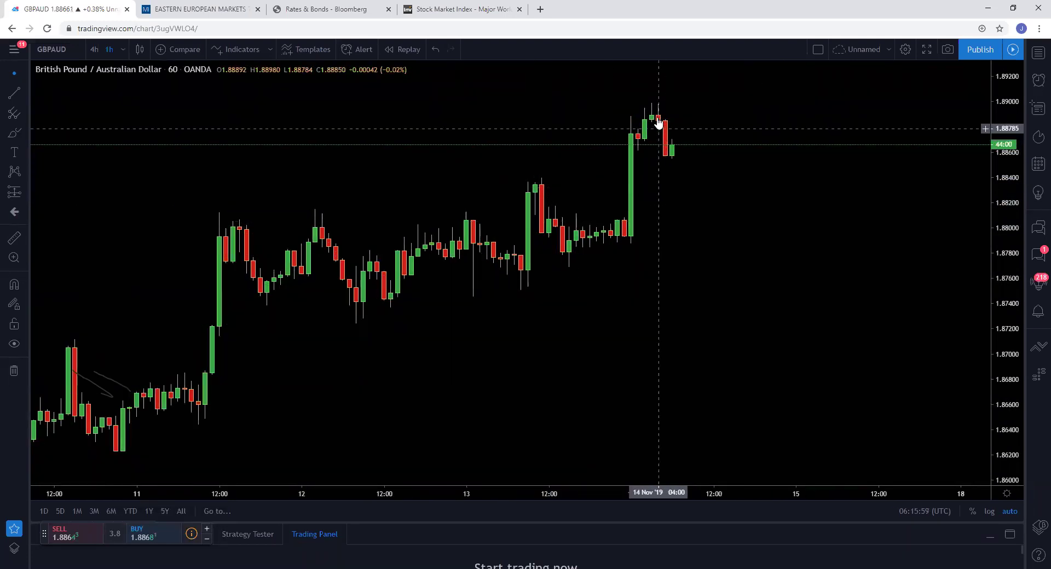
pyautogui.click(123, 49)
pyautogui.click(134, 395)
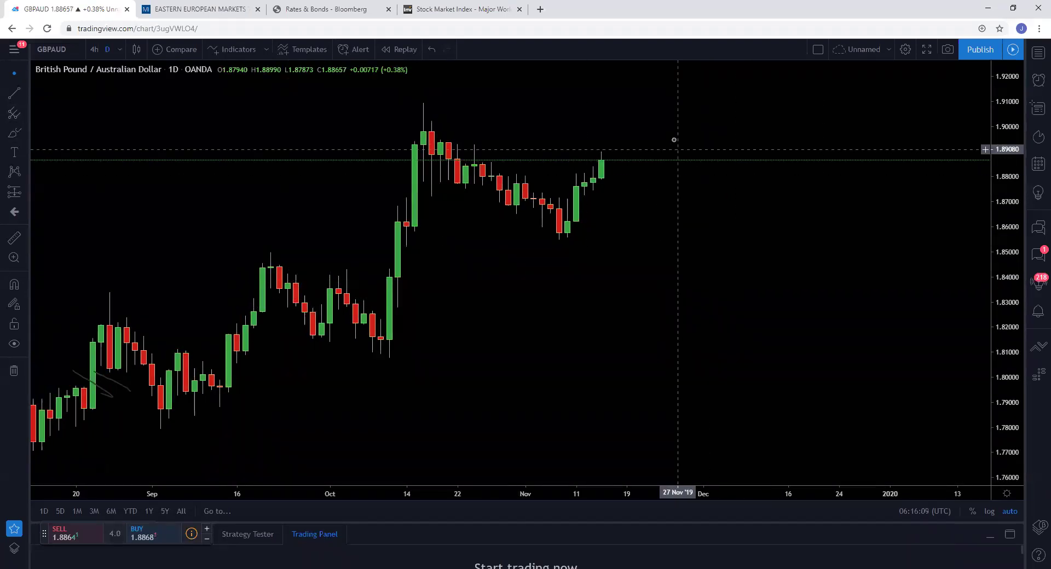
# - Draw a thin horizontal resistance rectangle at about 1.892 on the daily chart, from mid-October to about 21 November
pyautogui.click(23, 133)
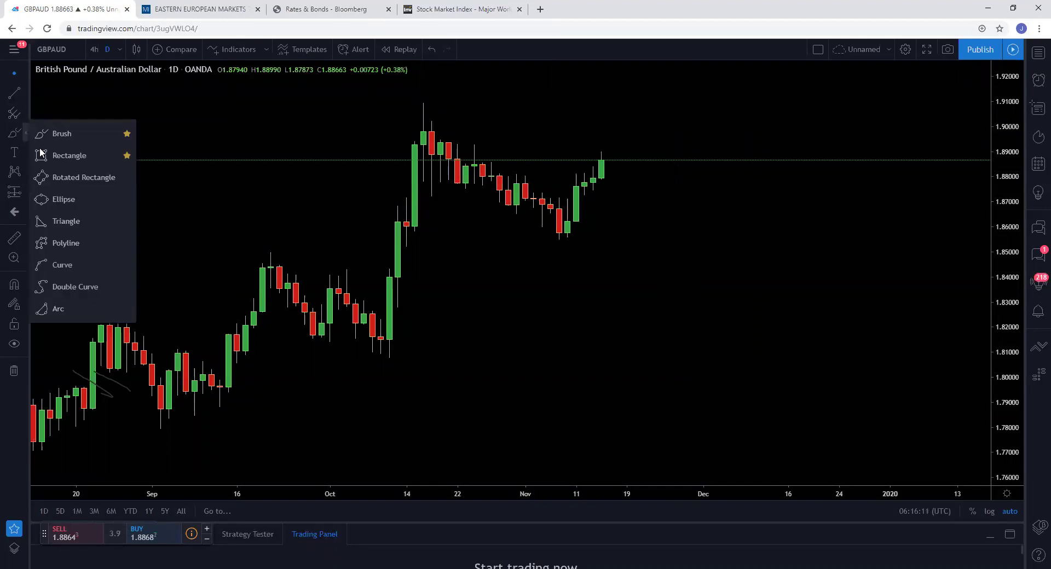
pyautogui.click(56, 159)
pyautogui.moveTo(414, 149)
pyautogui.mouseDown()
pyautogui.moveTo(644, 146)
pyautogui.moveTo(608, 131)
pyautogui.mouseUp()
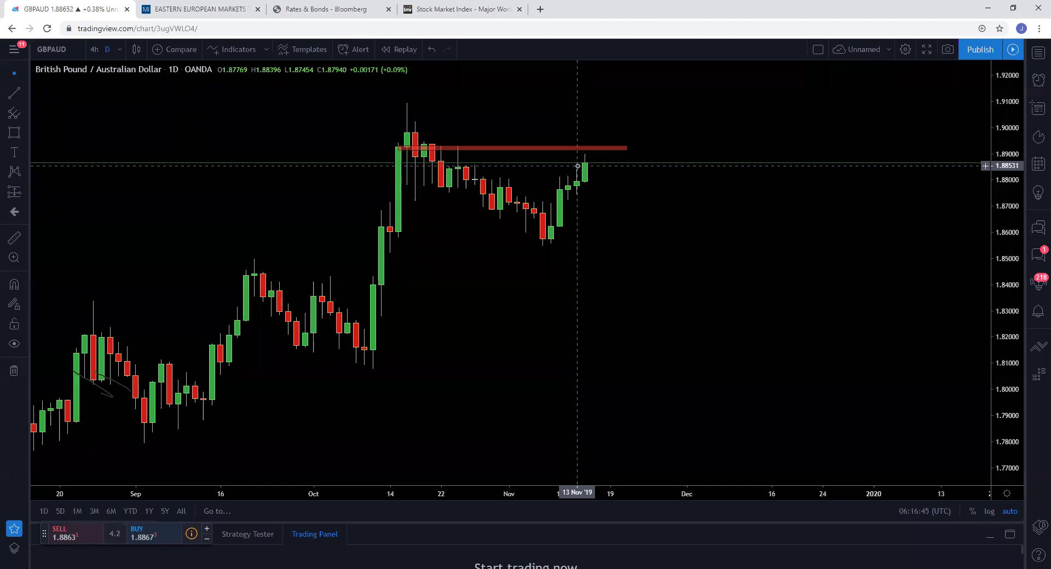
# - On the 4-hour chart, draw a thin rectangle zone at about 1.876, from 17 October to 19 November
pyautogui.click(14, 132)
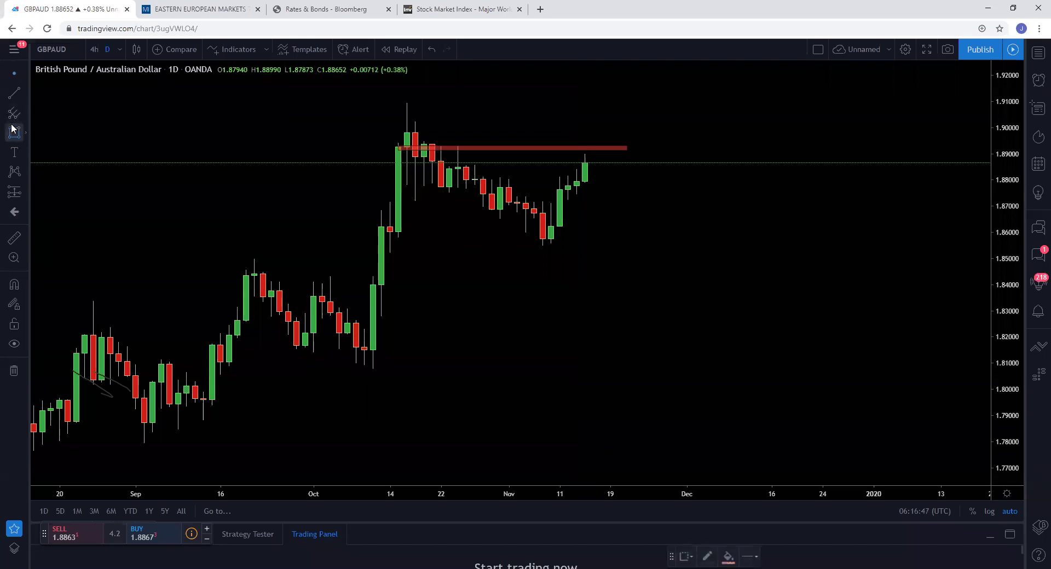
pyautogui.click(93, 50)
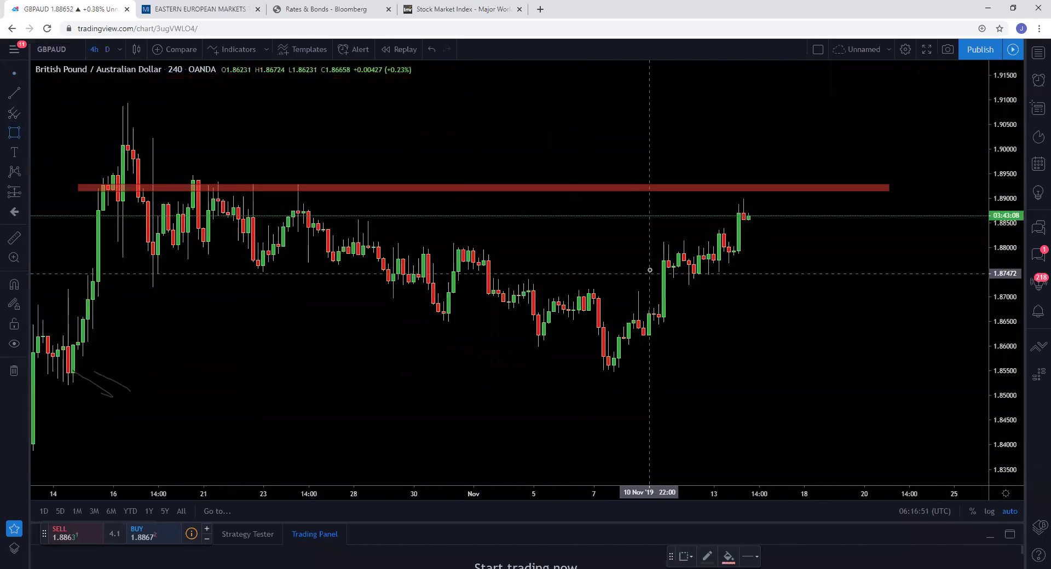
pyautogui.click(28, 94)
pyautogui.click(55, 94)
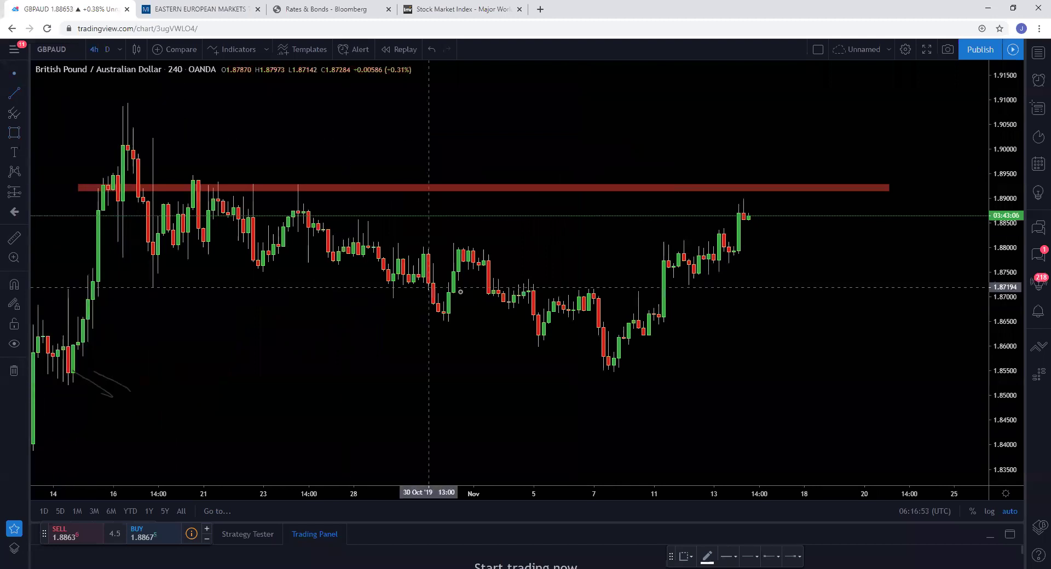
pyautogui.click(15, 133)
pyautogui.moveTo(143, 263); pyautogui.dragTo(834, 268)
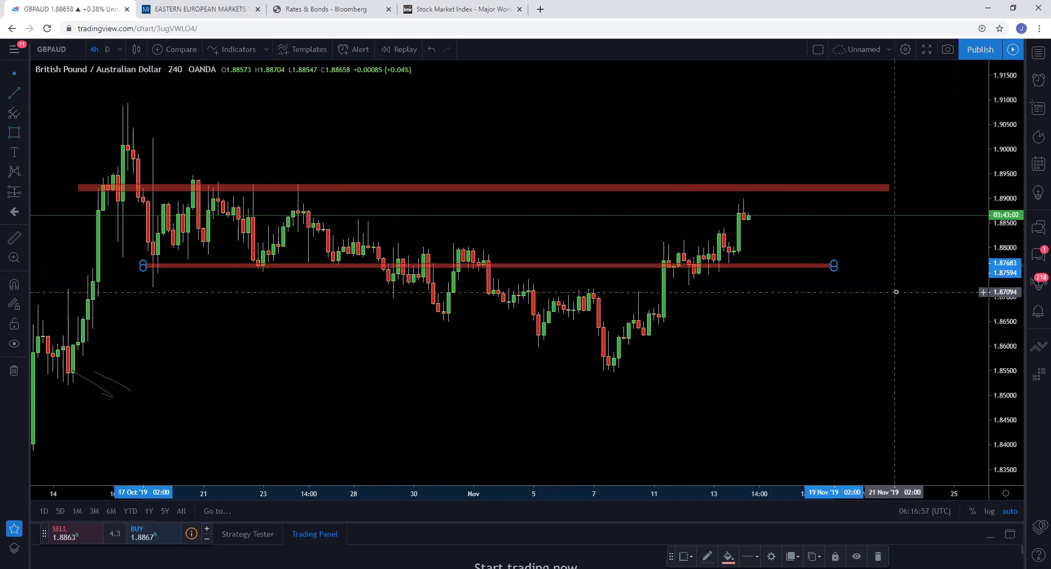
pyautogui.click(915, 293)
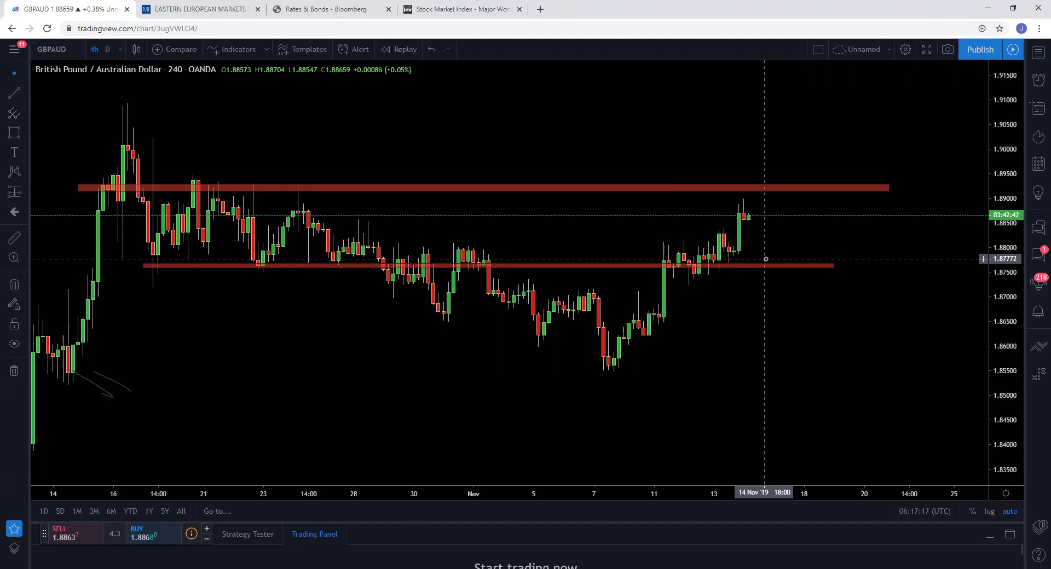
# - On the daily chart, draw a rectangle zone at about 1.883 between the two existing zones, from 16 October to 21 November
pyautogui.click(111, 41)
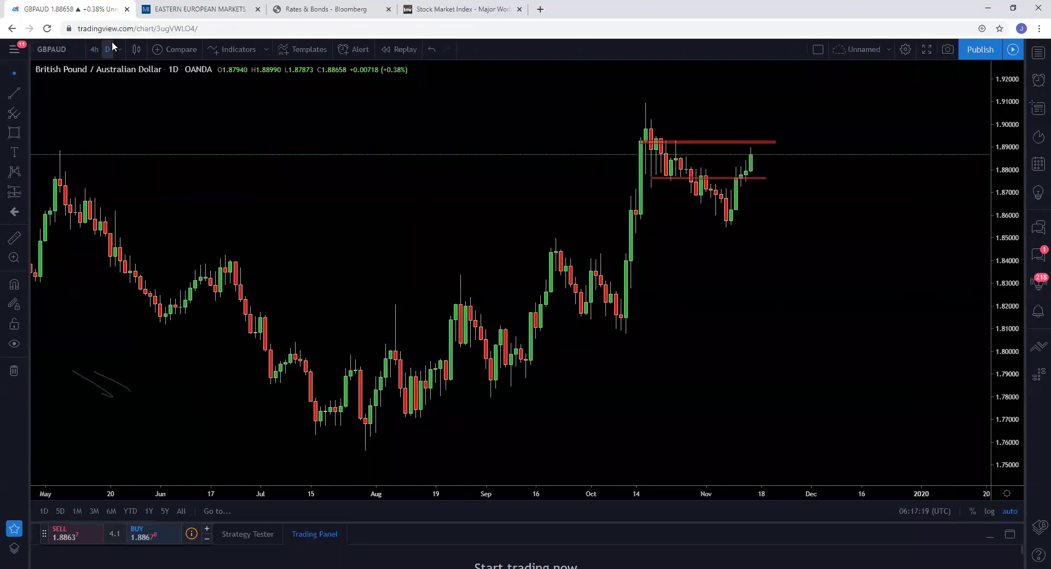
pyautogui.scroll(3, 290, 159)
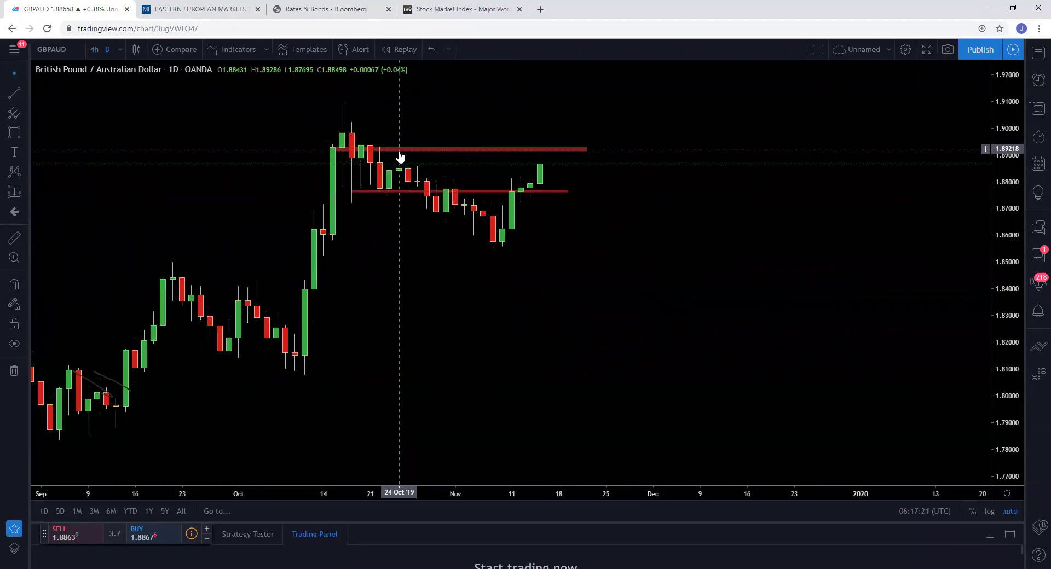
pyautogui.hotkey('alt', 'shift', 'r')
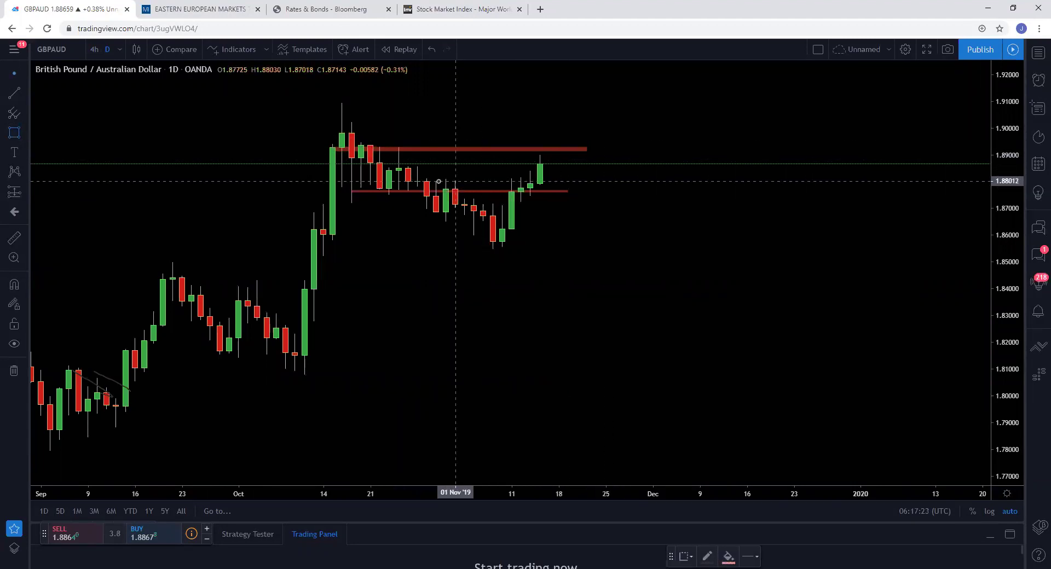
pyautogui.moveTo(408, 175); pyautogui.dragTo(586, 174)
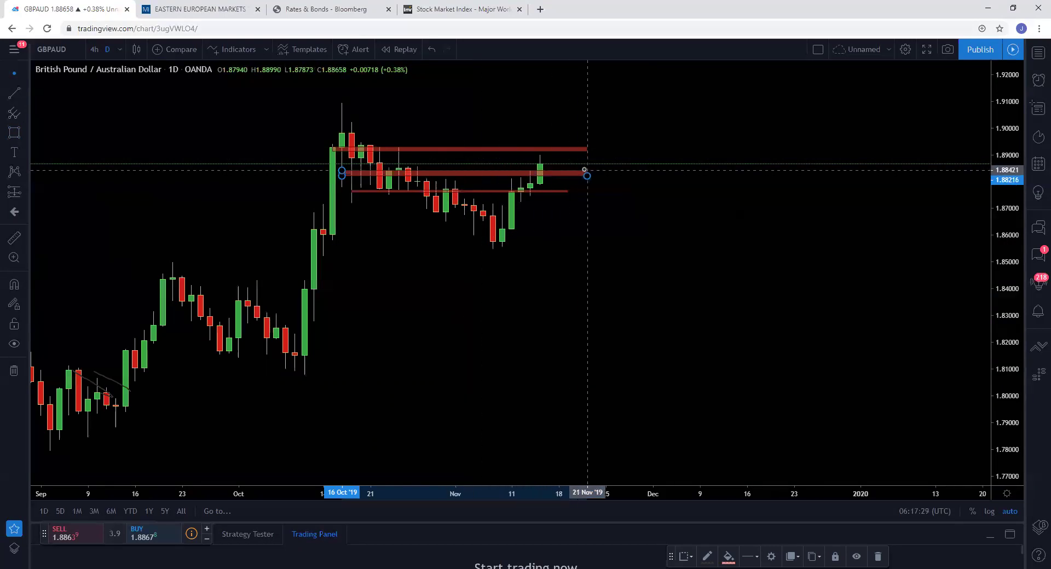
pyautogui.click(676, 166)
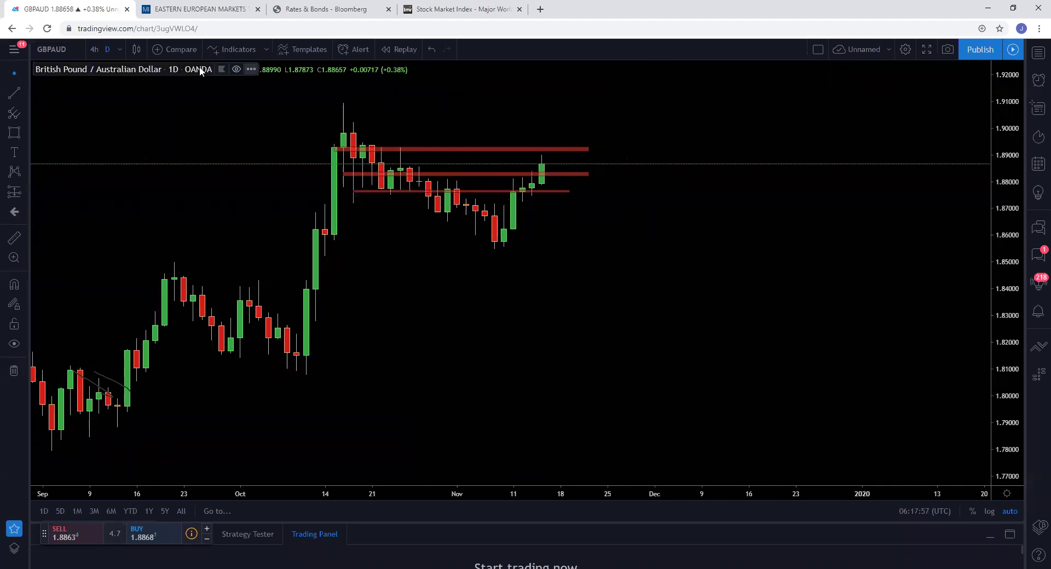
# - On the 4-hour chart, draw a descending trend line from the mid-October high to about 1.866 on 13 November
pyautogui.click(95, 50)
pyautogui.scroll(-5, 827, 279)
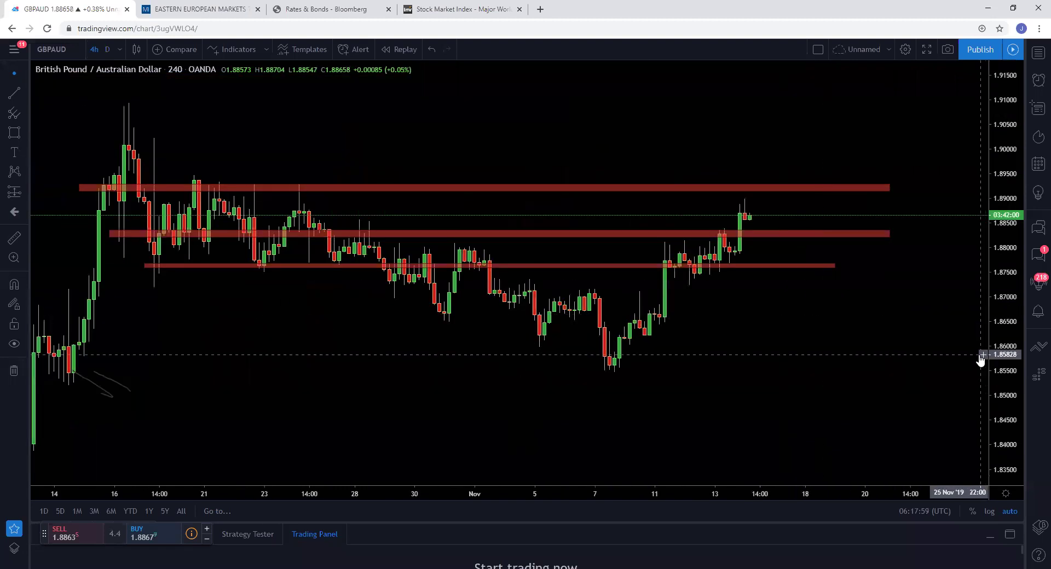
pyautogui.click(24, 100)
pyautogui.click(61, 98)
pyautogui.click(102, 118)
pyautogui.click(719, 318)
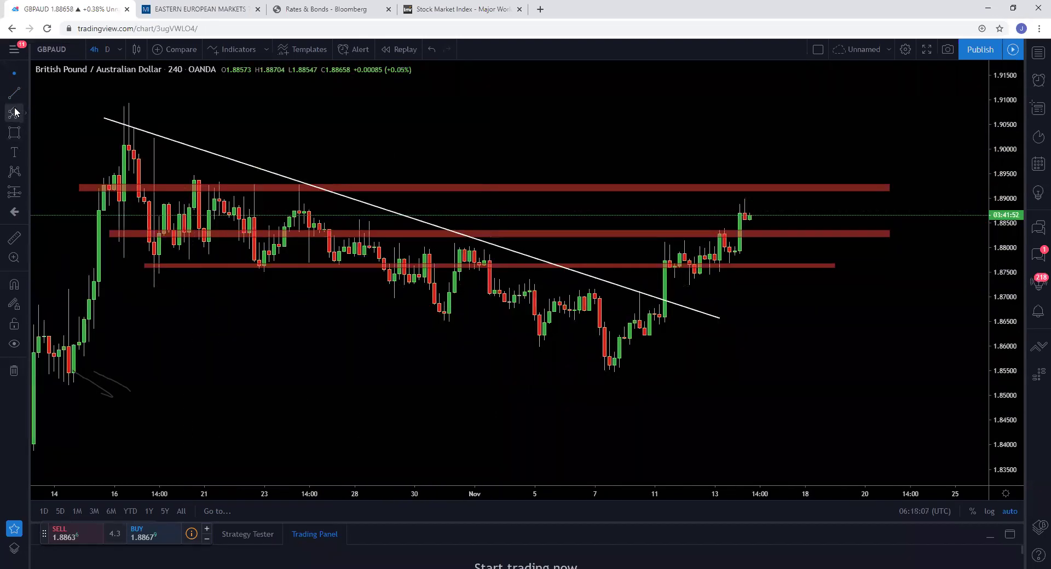
# - Circle the candles breaking above the descending trend line around 11 November with the Brush
pyautogui.click(25, 95)
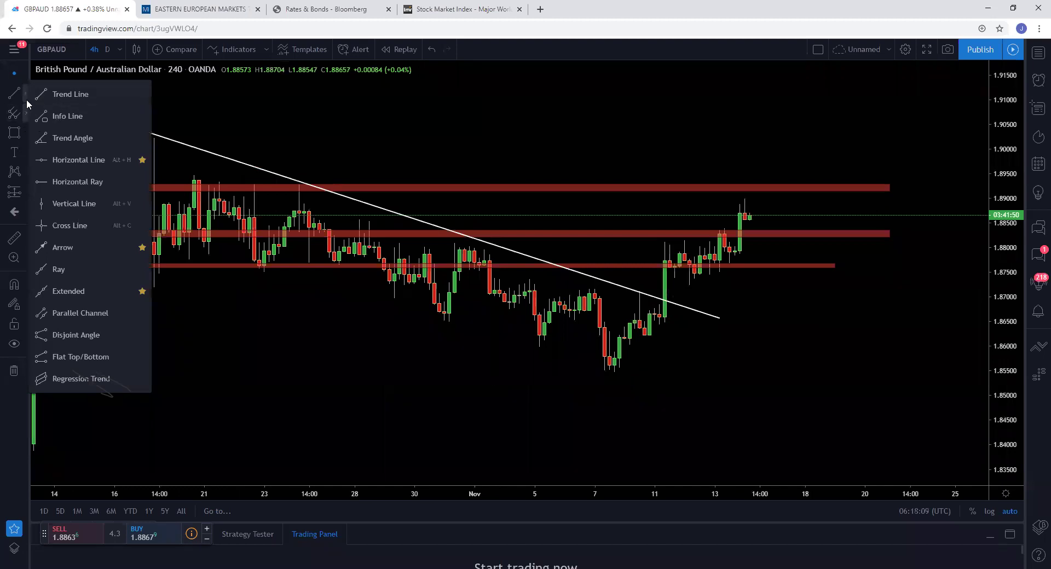
pyautogui.click(25, 133)
pyautogui.click(58, 68)
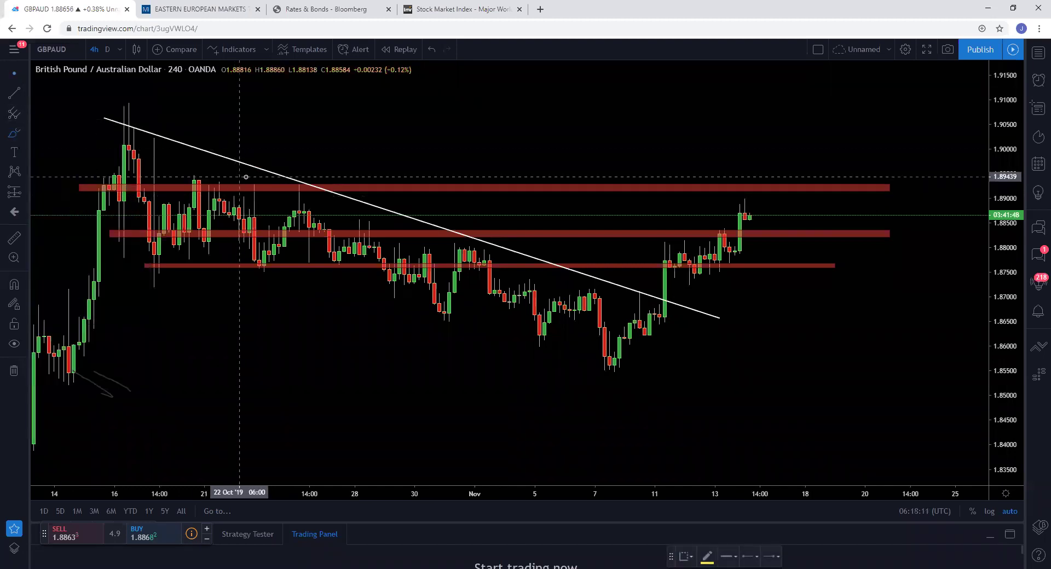
pyautogui.moveTo(652, 285)
pyautogui.mouseDown()
pyautogui.moveTo(691, 315)
pyautogui.moveTo(624, 283)
pyautogui.mouseUp()
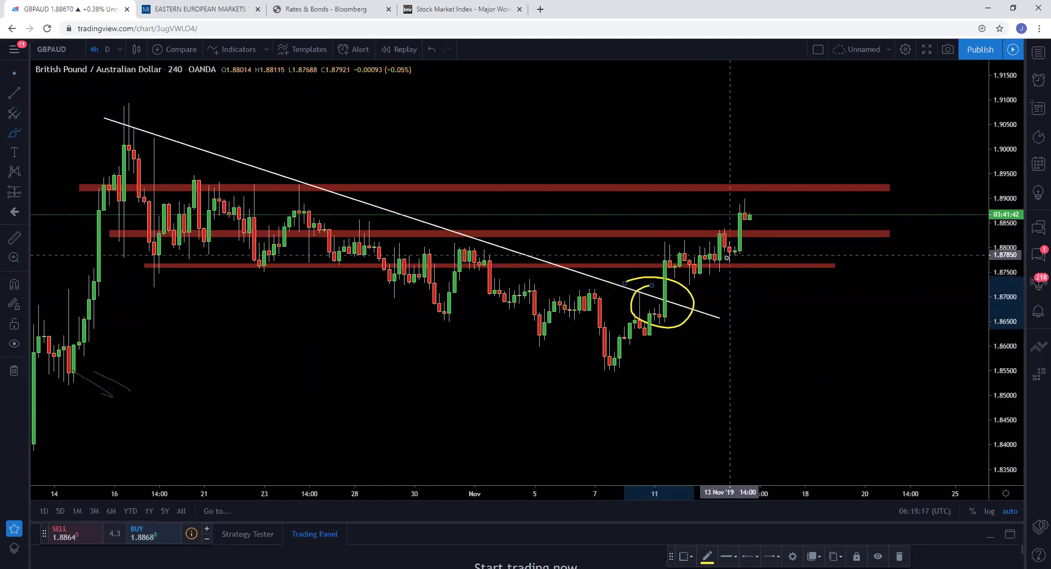
# - Brush support strokes beneath the mid-November lows and an arrow pointing up at the circled breakout
pyautogui.moveTo(720, 253); pyautogui.dragTo(769, 256)
pyautogui.moveTo(677, 300); pyautogui.dragTo(779, 258)
pyautogui.moveTo(664, 388)
pyautogui.mouseDown()
pyautogui.moveTo(672, 345)
pyautogui.moveTo(730, 359)
pyautogui.mouseUp()
pyautogui.moveTo(672, 346); pyautogui.dragTo(709, 392)
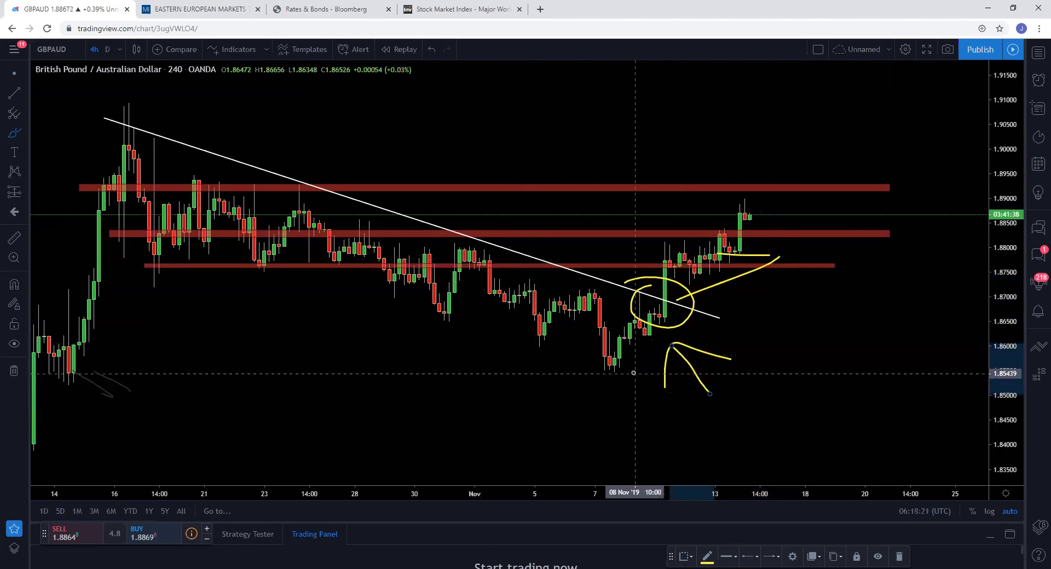
# - Circle the swing low around 8 November and brush a horizontal line under the mid-October support at about 1.856
pyautogui.moveTo(630, 359); pyautogui.dragTo(583, 365)
pyautogui.scroll(-2, 583, 366)
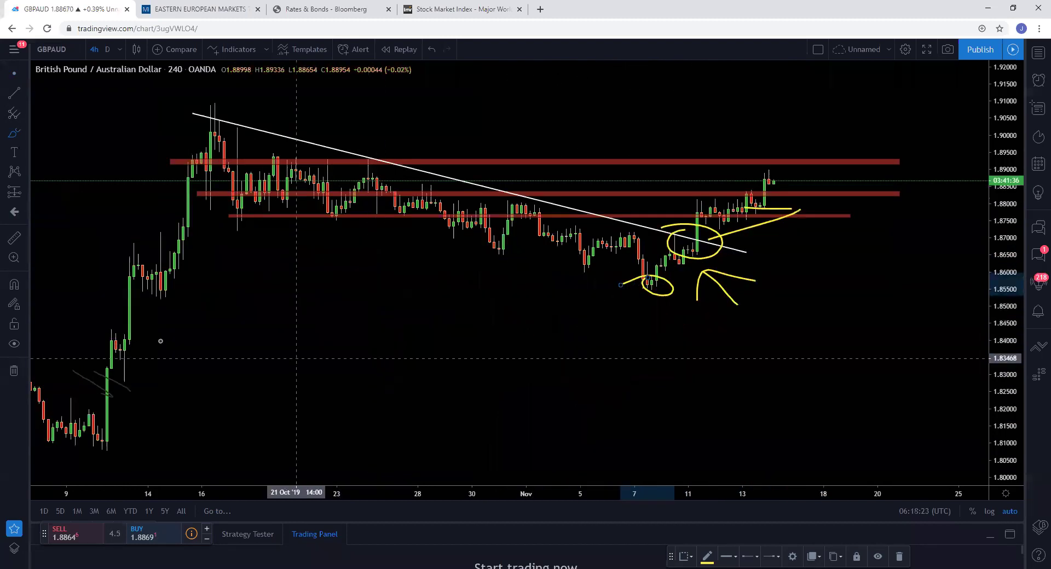
pyautogui.moveTo(120, 286); pyautogui.dragTo(237, 284)
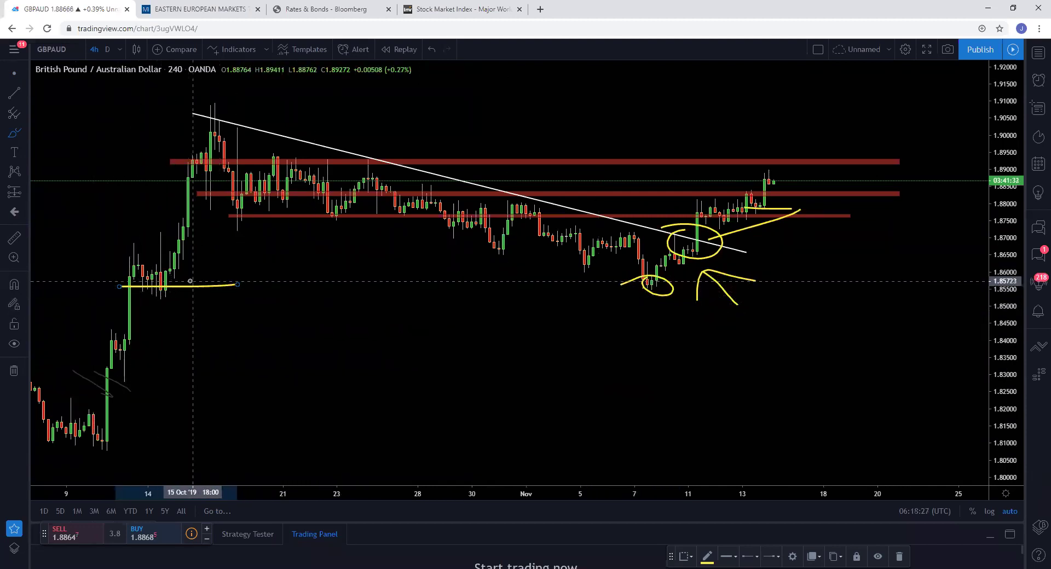
# - Brush a line along the falling lows from mid-October to 8 November and emphasize the breakout at about 1.870 with a horizontal stroke
pyautogui.scroll(2, 190, 280)
pyautogui.moveTo(140, 237); pyautogui.dragTo(633, 362)
pyautogui.moveTo(652, 293)
pyautogui.mouseDown()
pyautogui.moveTo(679, 302)
pyautogui.moveTo(656, 317)
pyautogui.moveTo(652, 293)
pyautogui.mouseUp()
pyautogui.moveTo(539, 296); pyautogui.dragTo(699, 298)
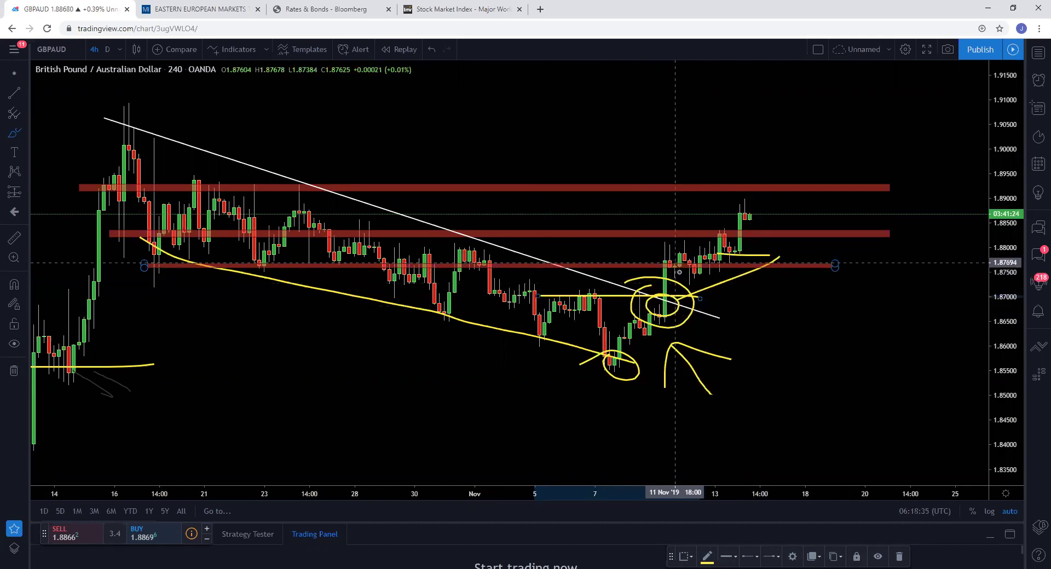
# - Brush a horizontal line under the post-breakout lows just below the lowest rectangle and stop drawing
pyautogui.moveTo(672, 274); pyautogui.dragTo(760, 275)
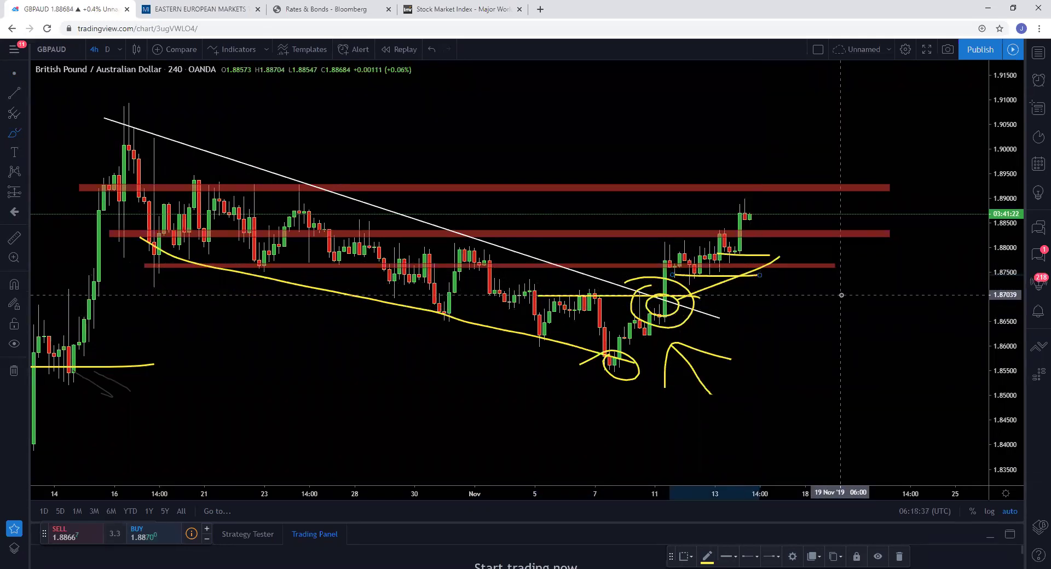
pyautogui.moveTo(675, 268)
pyautogui.mouseDown()
pyautogui.moveTo(744, 229)
pyautogui.moveTo(759, 237)
pyautogui.moveTo(809, 152)
pyautogui.mouseUp()
pyautogui.press('Escape')
pyautogui.scroll(3, 833, 125)
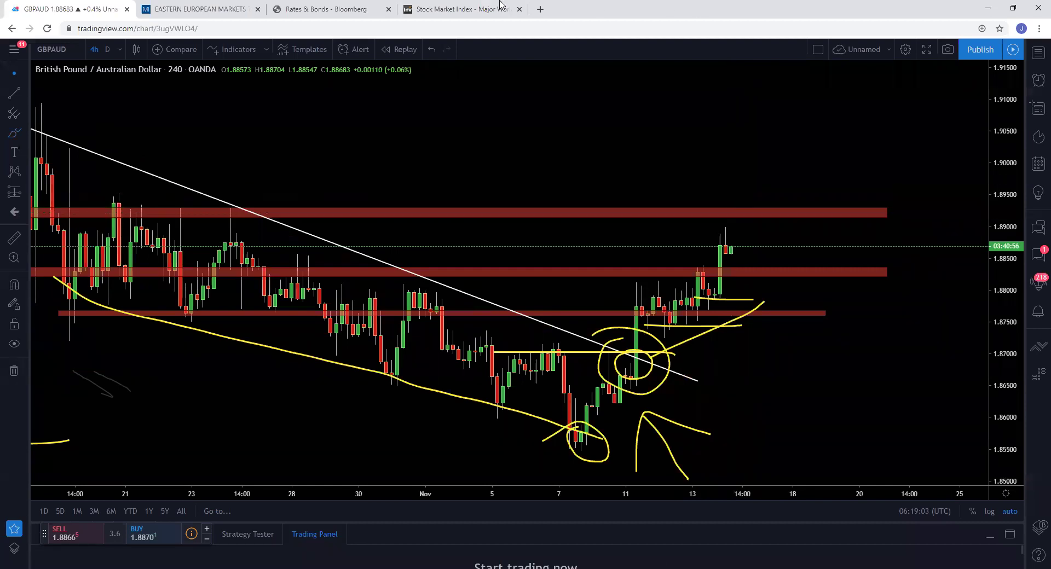
# - Switch to Investing.com and examine the real-time stock indices futures quotes
pyautogui.click(435, 9)
pyautogui.click(421, 88)
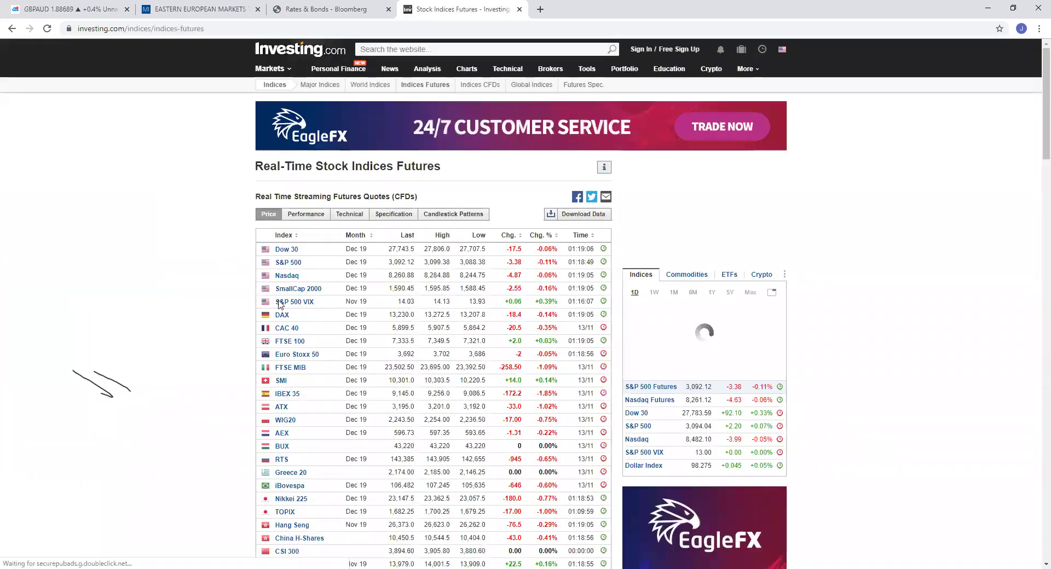
pyautogui.scroll(-3, 229, 317)
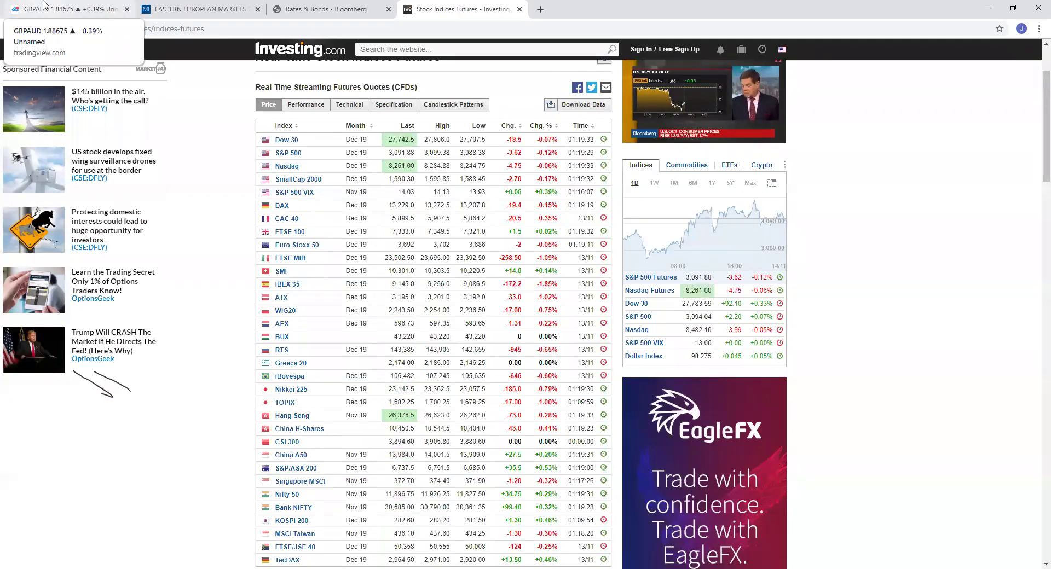
# - Switch to the TradingView GBPAUD chart on the daily timeframe and shift the highest rectangle to about 1.8923–1.8938
pyautogui.click(43, 6)
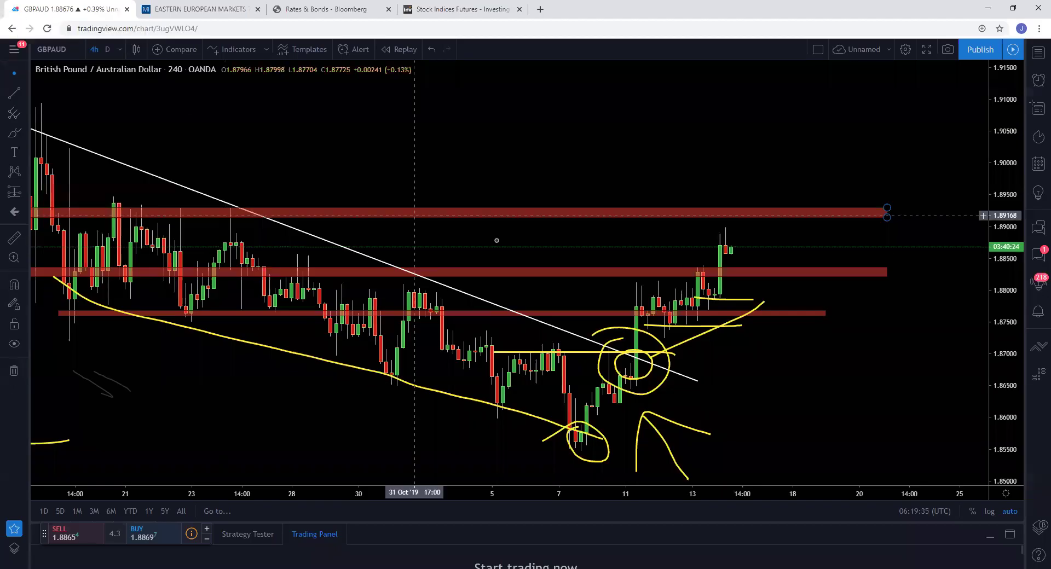
pyautogui.click(109, 49)
pyautogui.click(108, 49)
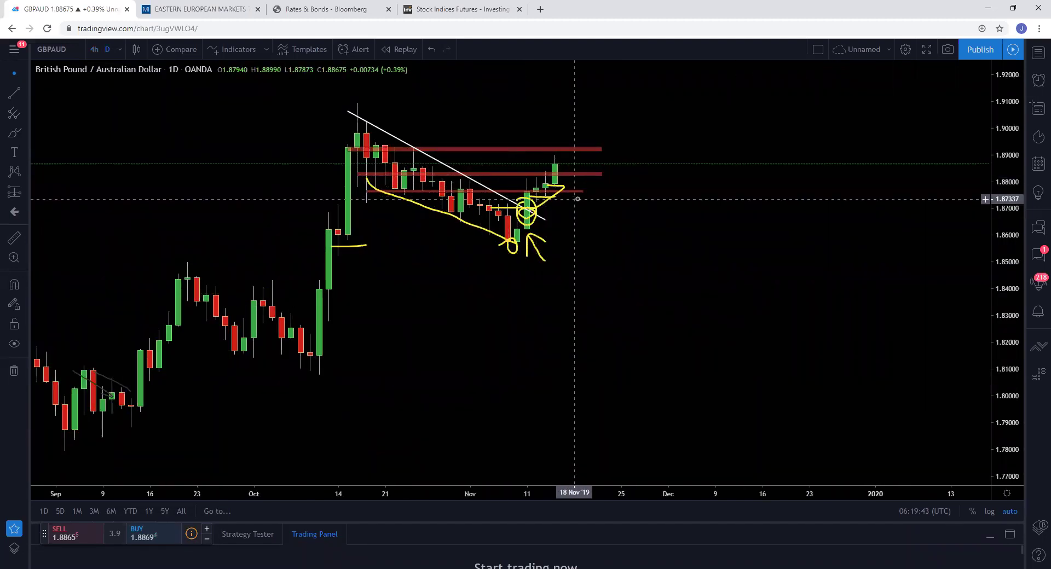
pyautogui.moveTo(426, 154); pyautogui.dragTo(427, 158)
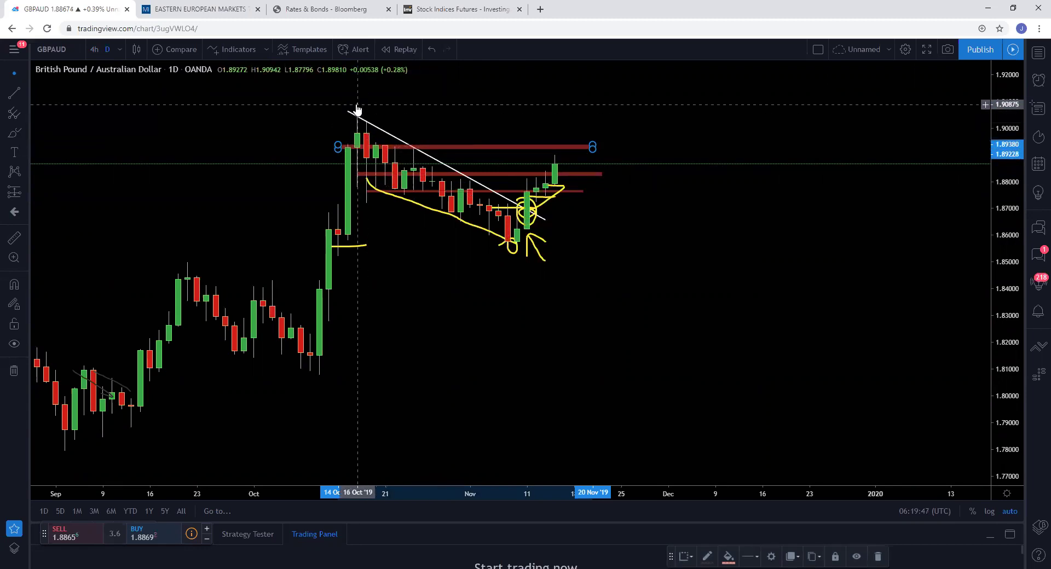
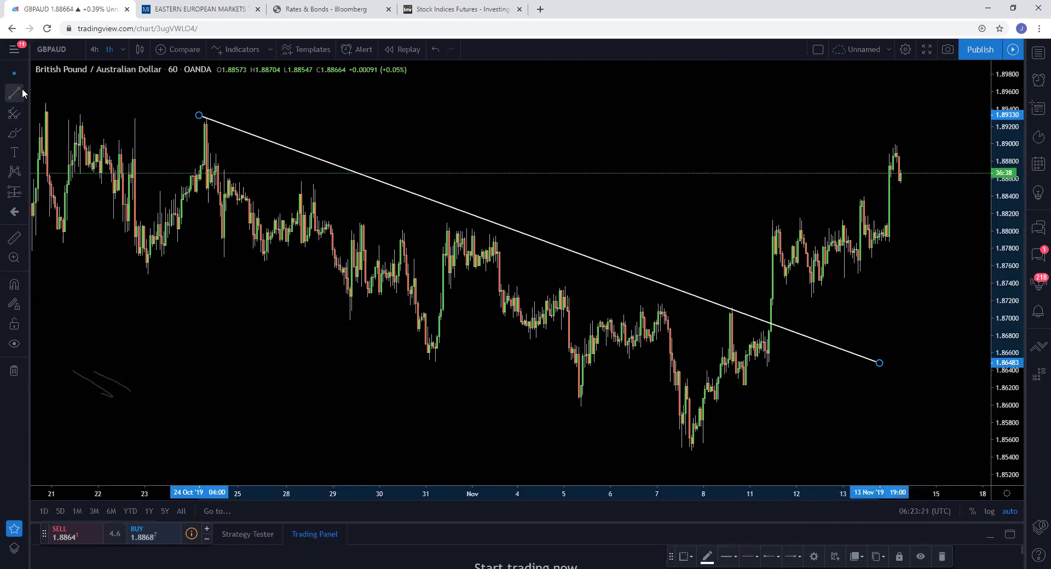
# - Draw a horizontal trend line at about 1.8750 under the post-breakout lows and a rising trend line under the lows from 12 November
pyautogui.scroll(1, 188, 126)
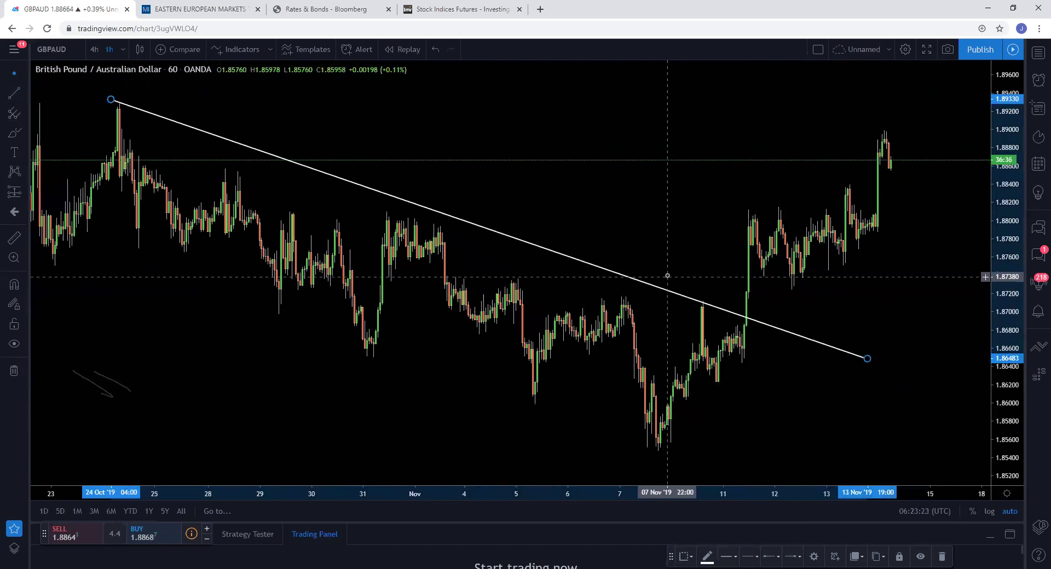
pyautogui.click(14, 93)
pyautogui.click(686, 266)
pyautogui.click(910, 266)
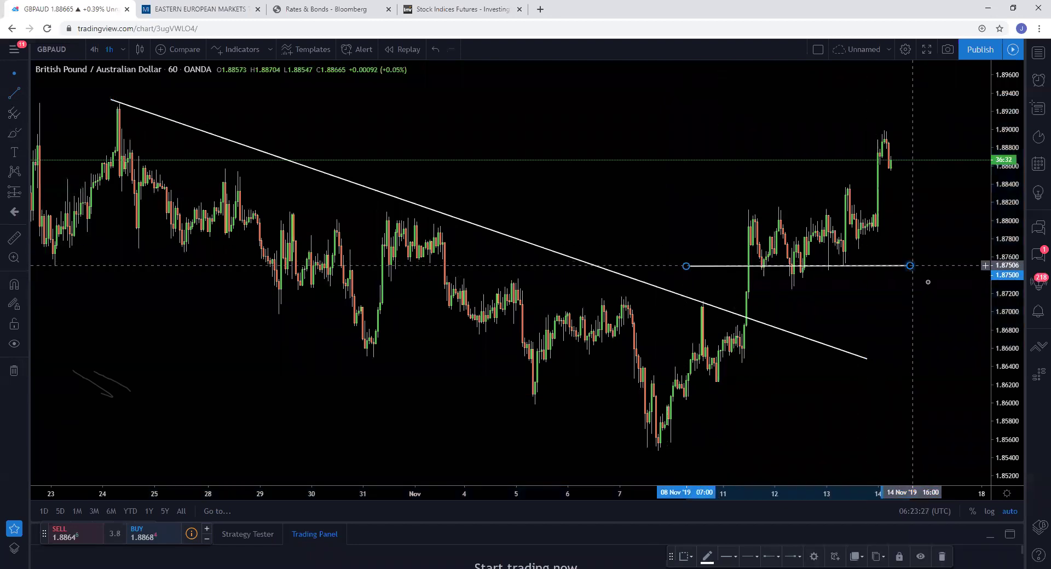
pyautogui.click(781, 291)
pyautogui.click(939, 198)
# - Draw a horizontal trend line at about 1.8839 across the 13 November high, extending to 15 November
pyautogui.click(14, 93)
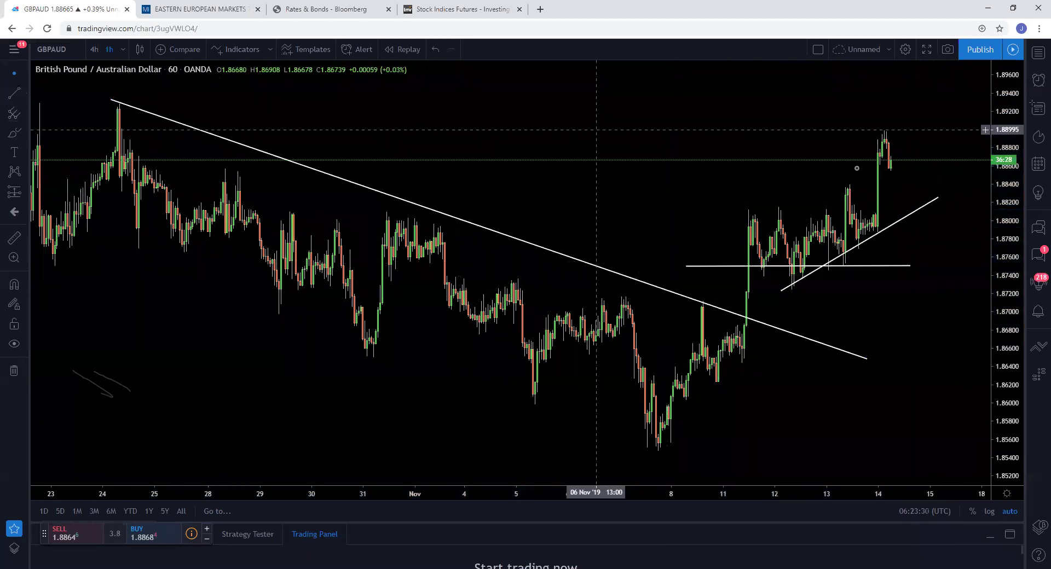
pyautogui.click(781, 185)
pyautogui.click(952, 185)
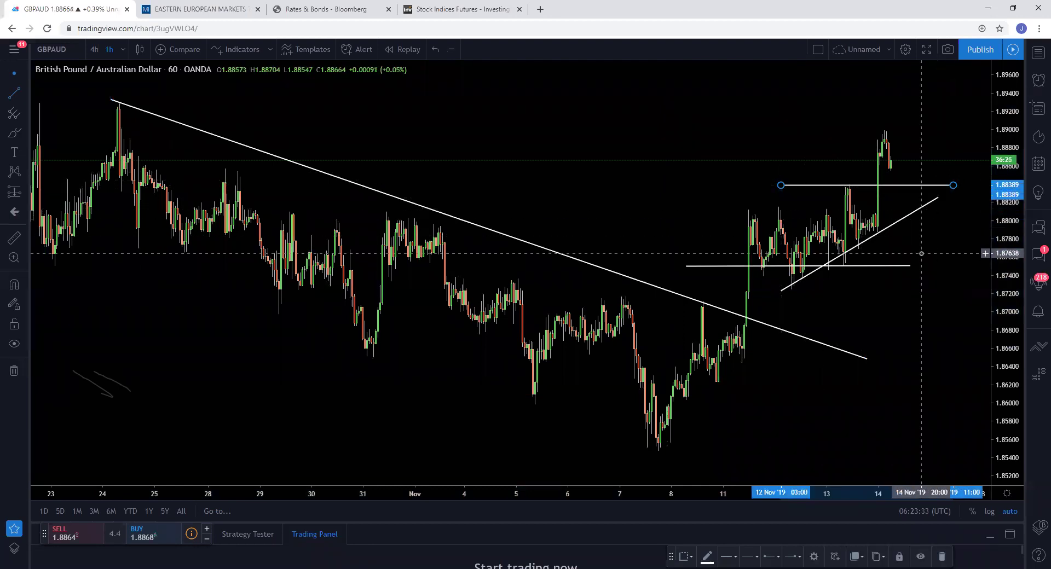
# - Draw a descending trend line under the lows from 22 October to 8 November to form the lower side of the channel
pyautogui.scroll(-4, 921, 254)
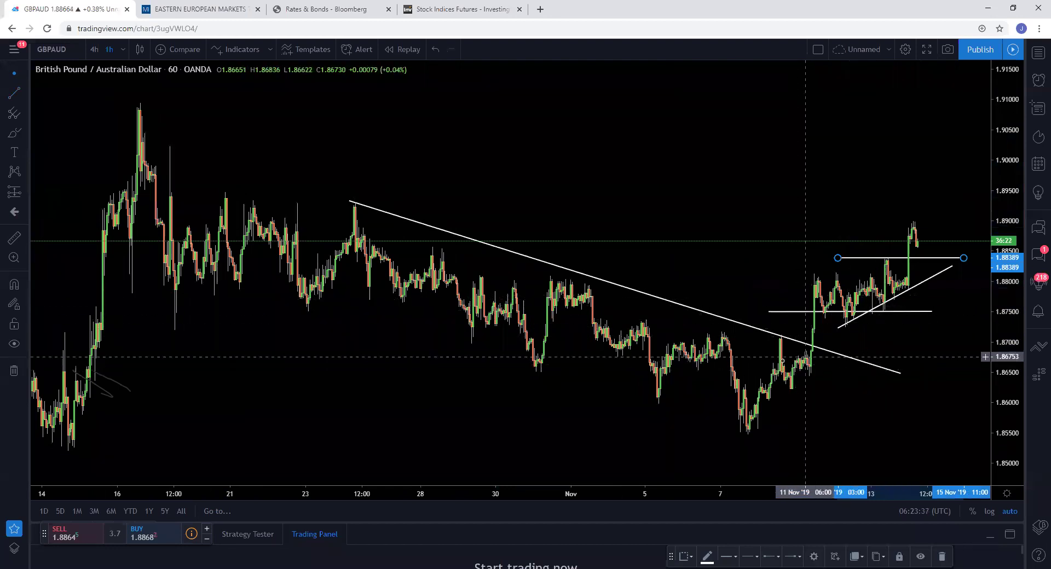
pyautogui.click(13, 94)
pyautogui.click(277, 296)
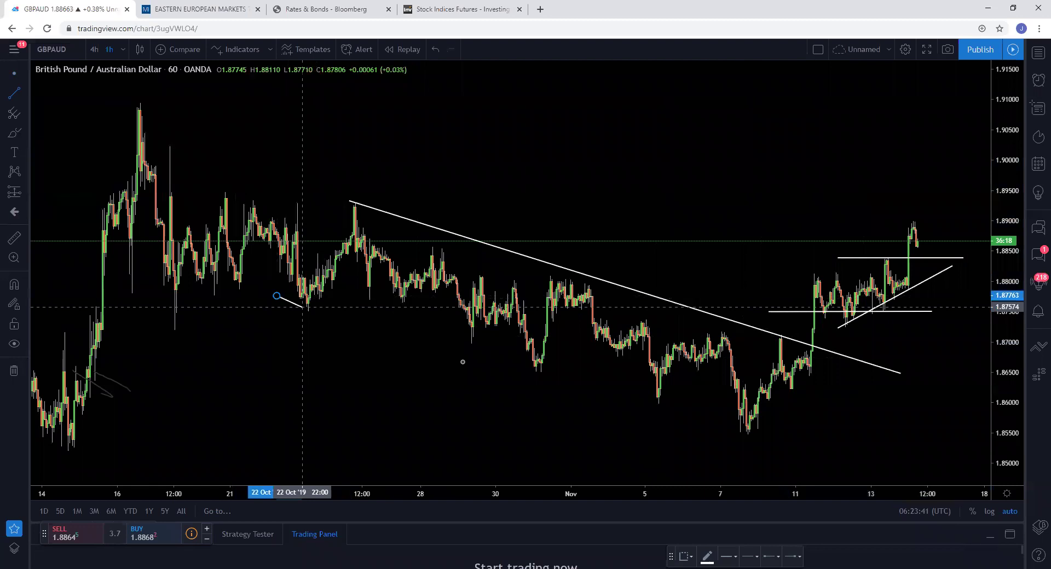
pyautogui.click(804, 451)
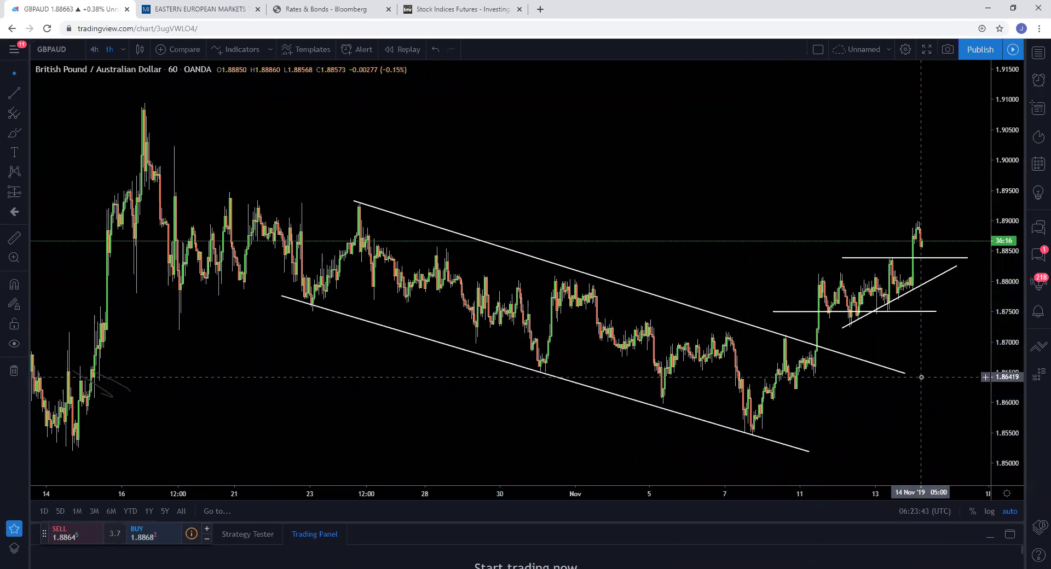
# - Brush a box around the 14 November highs between about 1.8875 and 1.8900, with a drop from it to the 1.8840 line
pyautogui.scroll(5, 892, 380)
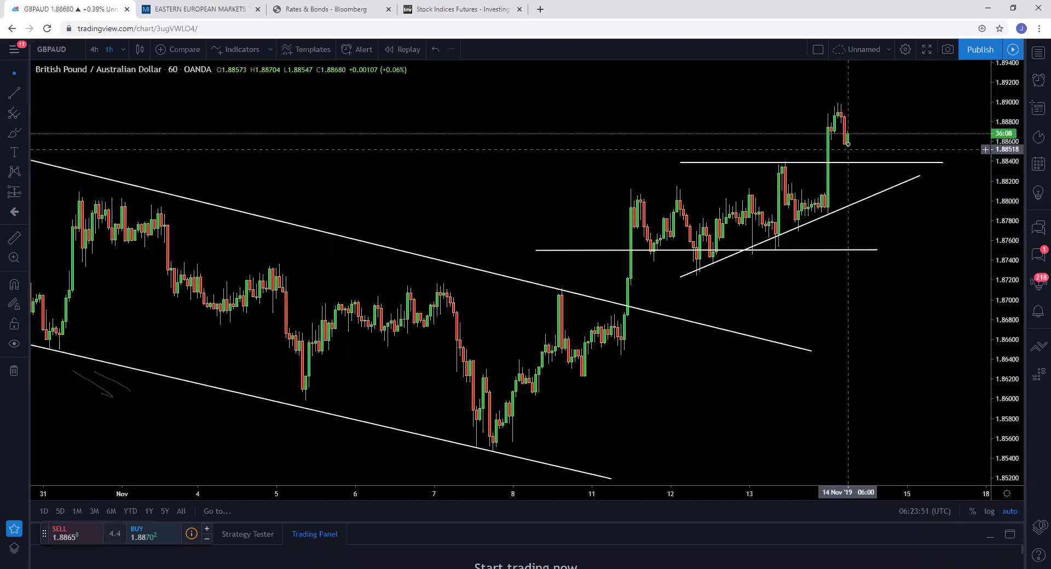
pyautogui.scroll(3, 832, 145)
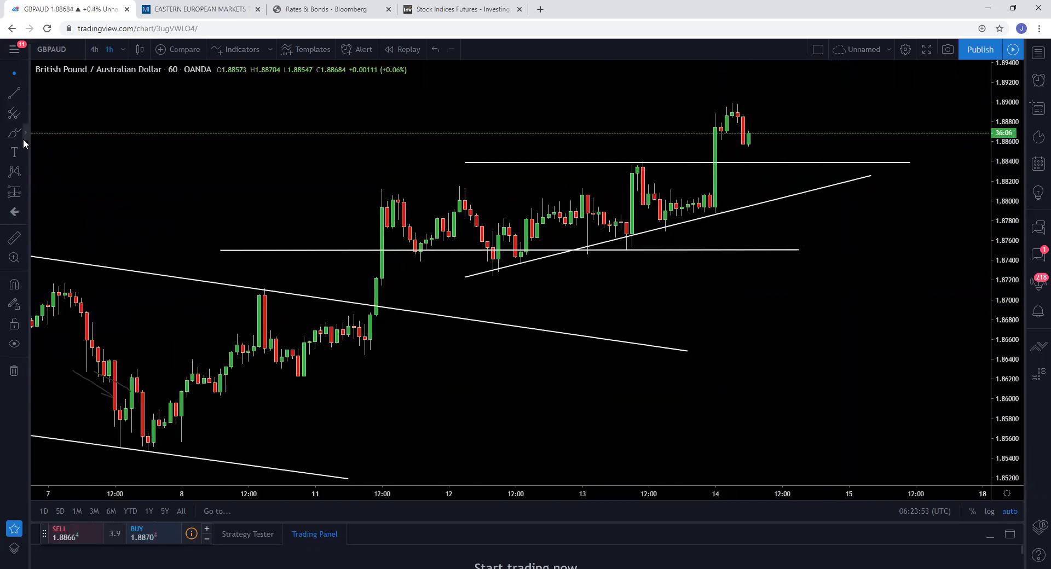
pyautogui.moveTo(714, 125)
pyautogui.mouseDown()
pyautogui.moveTo(707, 129)
pyautogui.moveTo(761, 132)
pyautogui.moveTo(698, 118)
pyautogui.mouseUp()
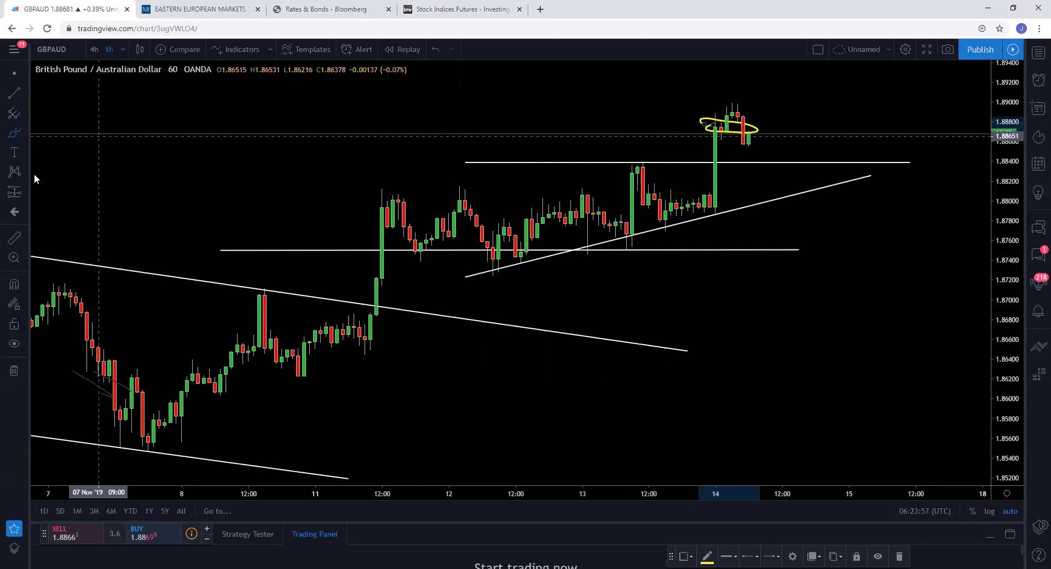
pyautogui.hotkey('ctrl', 'z')
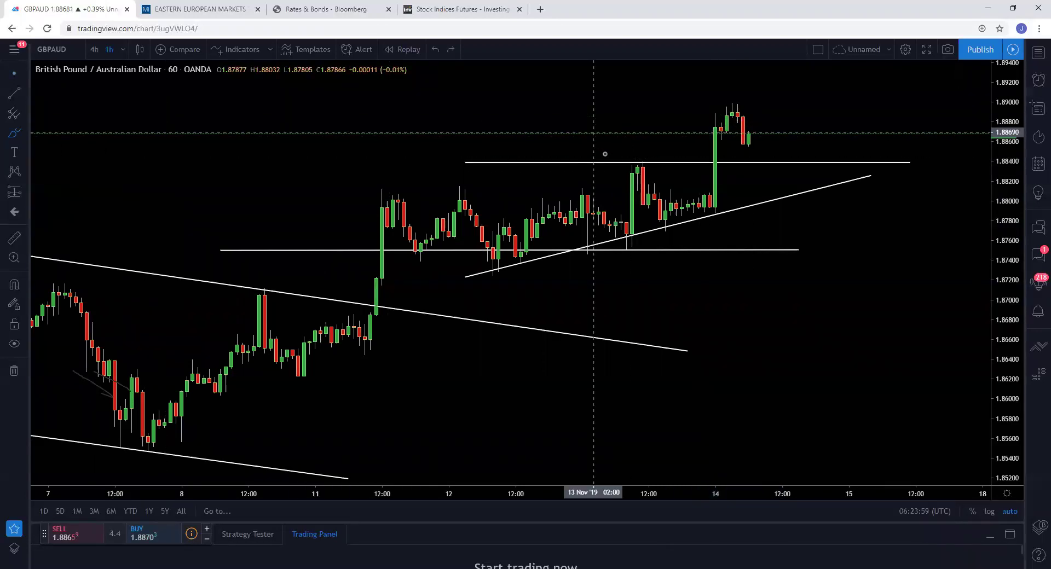
pyautogui.moveTo(700, 128); pyautogui.dragTo(771, 130)
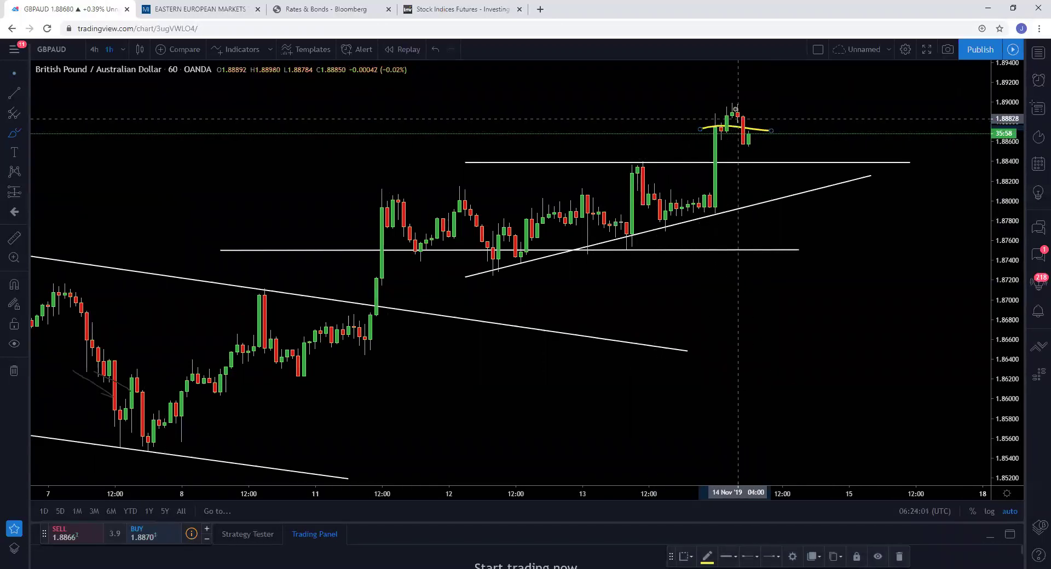
pyautogui.moveTo(701, 102)
pyautogui.mouseDown()
pyautogui.moveTo(767, 105)
pyautogui.moveTo(781, 167)
pyautogui.moveTo(805, 161)
pyautogui.mouseUp()
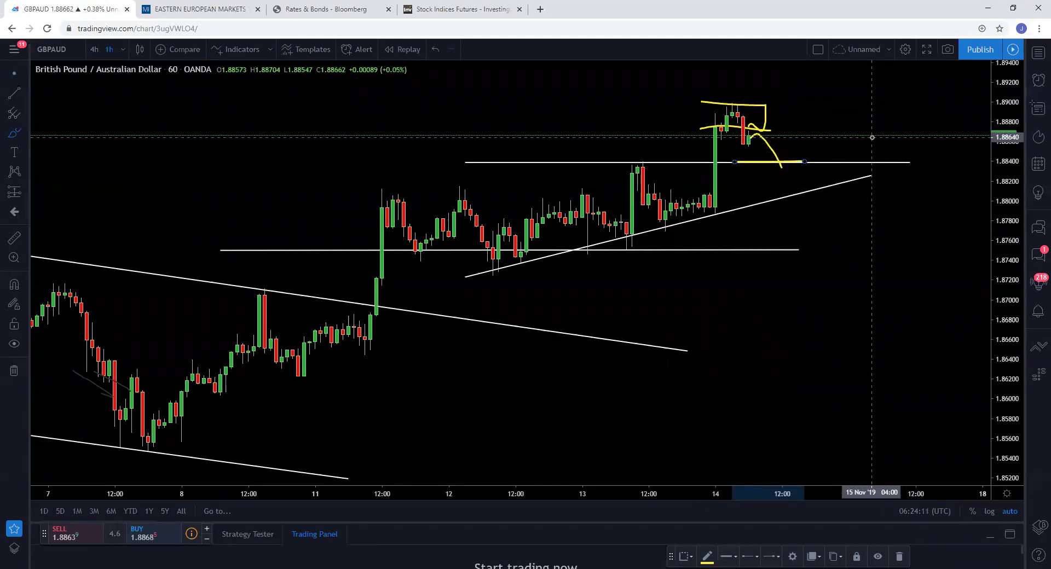
# - Brush a rising stroke below the ascending trend line, circle that line near 1.8800 and re-emphasize the 1.8840, 1.8875 and 1.8900 levels
pyautogui.moveTo(539, 301)
pyautogui.mouseDown()
pyautogui.moveTo(822, 218)
pyautogui.moveTo(810, 272)
pyautogui.mouseUp()
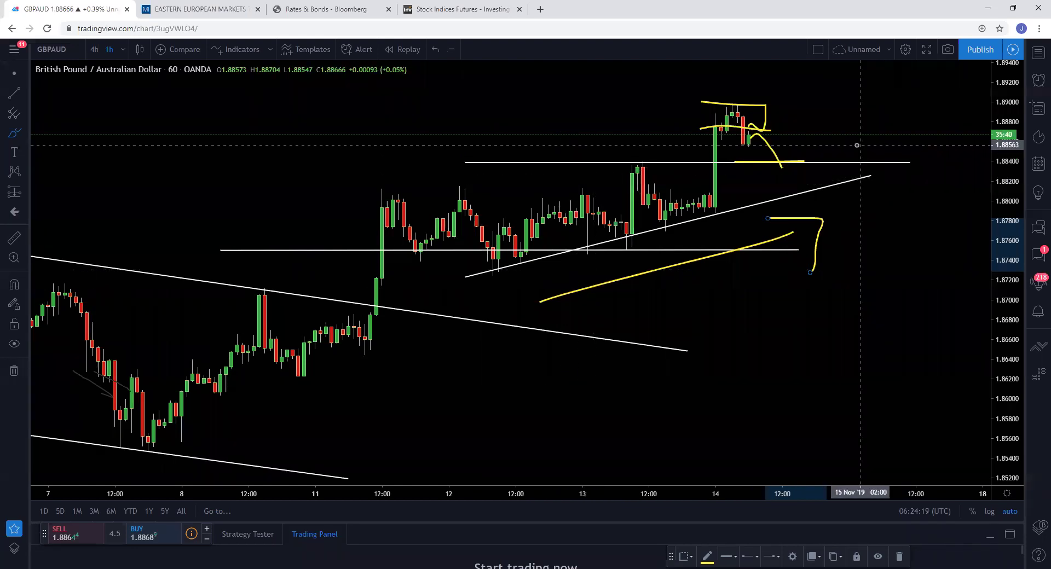
pyautogui.click(821, 147)
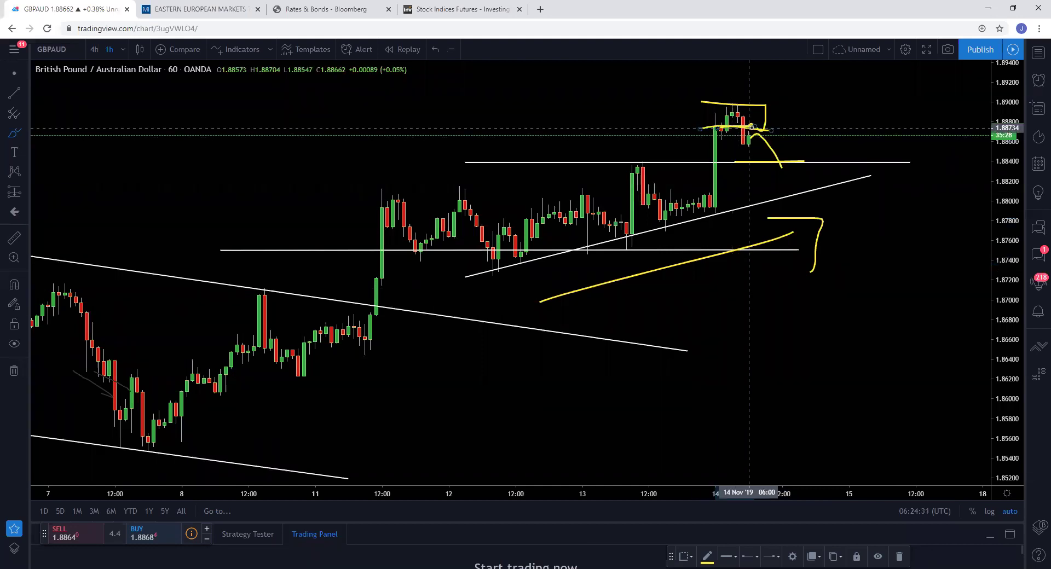
pyautogui.moveTo(749, 203); pyautogui.dragTo(777, 198)
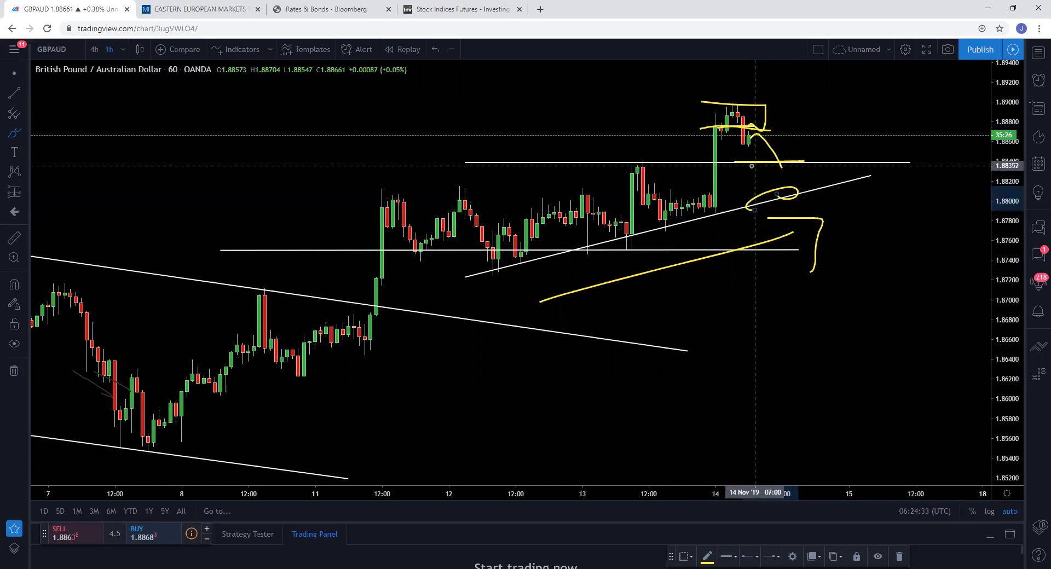
pyautogui.moveTo(756, 166); pyautogui.dragTo(832, 164)
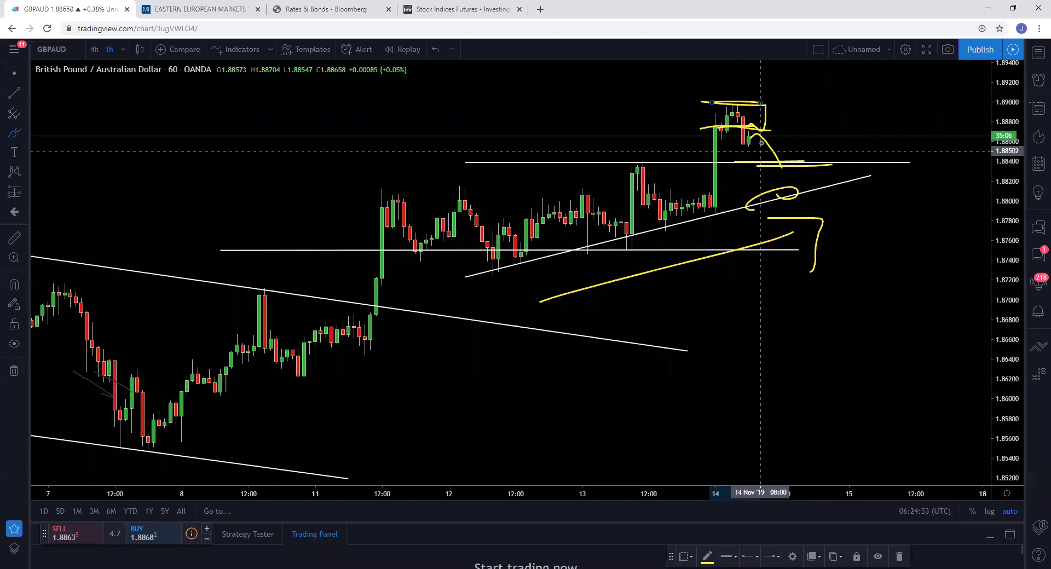
# - Examine the recent GBPAUD price action against the brushed levels on the 1-minute chart
pyautogui.click(122, 49)
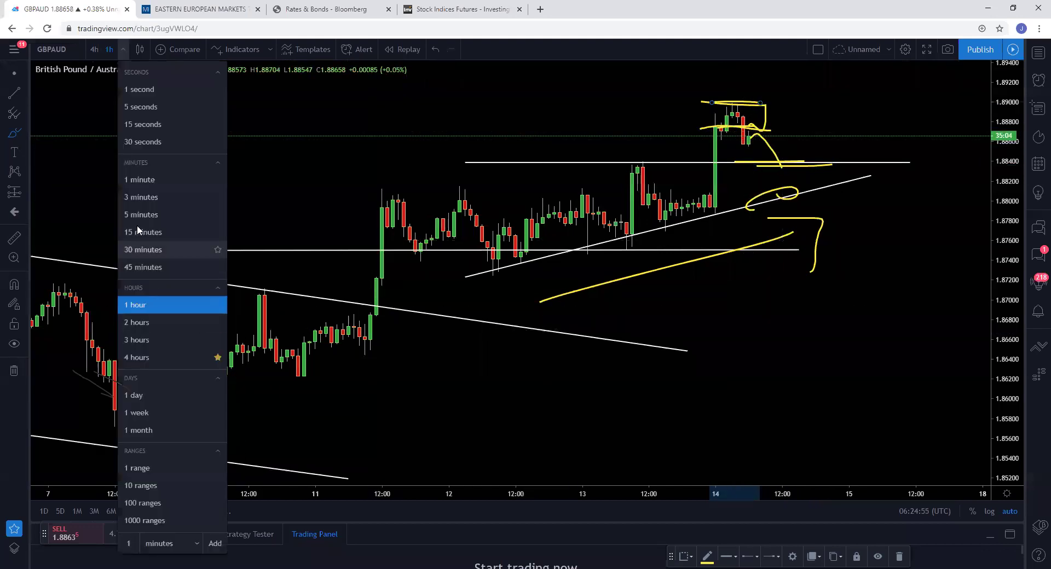
pyautogui.click(145, 180)
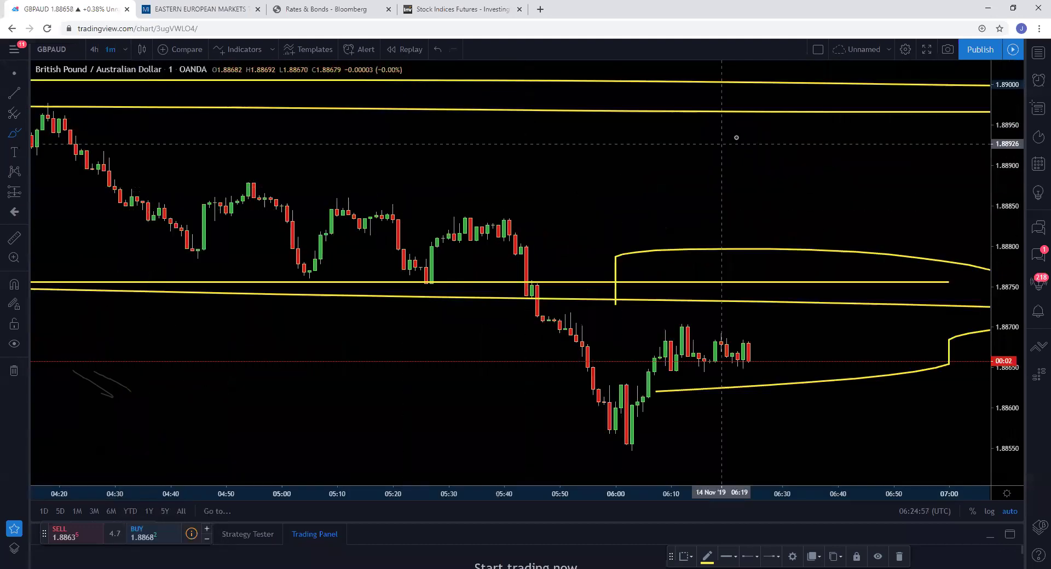
pyautogui.rightClick(722, 178)
pyautogui.click(723, 180)
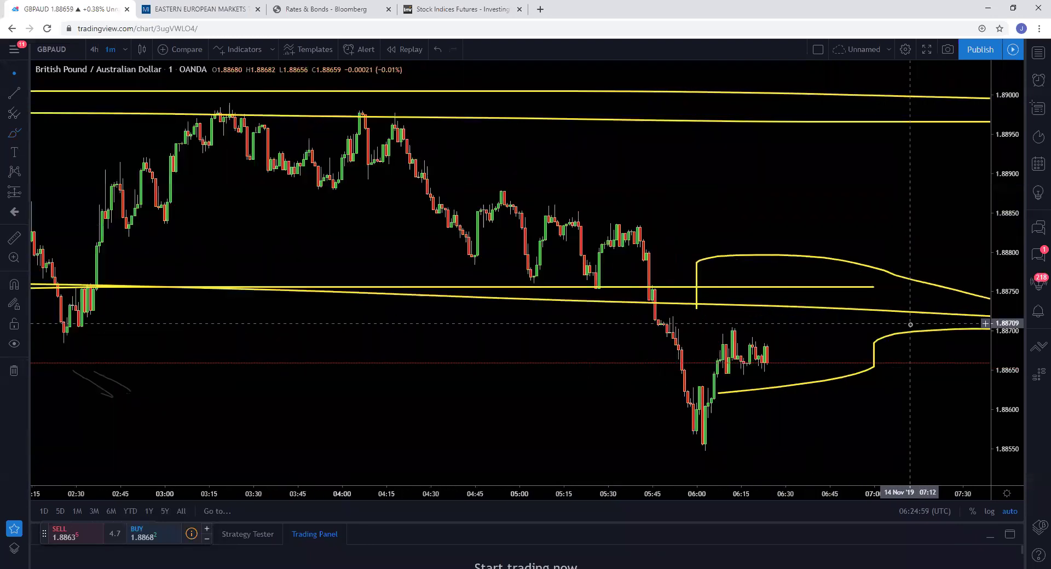
# - Set the chart to the 1-hour timeframe and remove all drawings
pyautogui.click(94, 49)
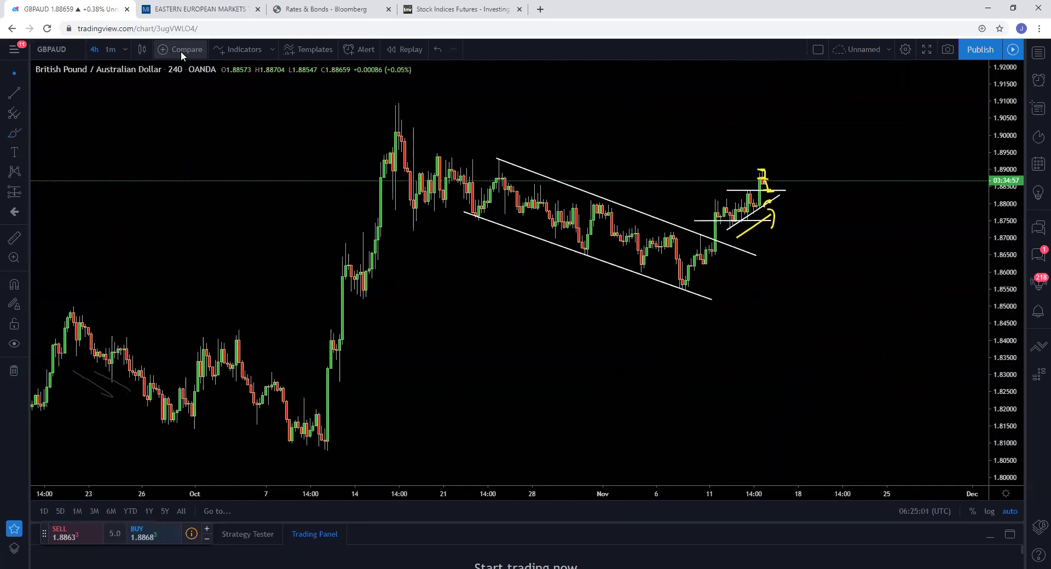
pyautogui.click(125, 50)
pyautogui.click(162, 302)
pyautogui.rightClick(645, 112)
pyautogui.click(744, 307)
# - Draw a thin rectangle from 13 November 23:00 to 14 November 11:00 and position it at about 1.8871–1.8874
pyautogui.click(26, 131)
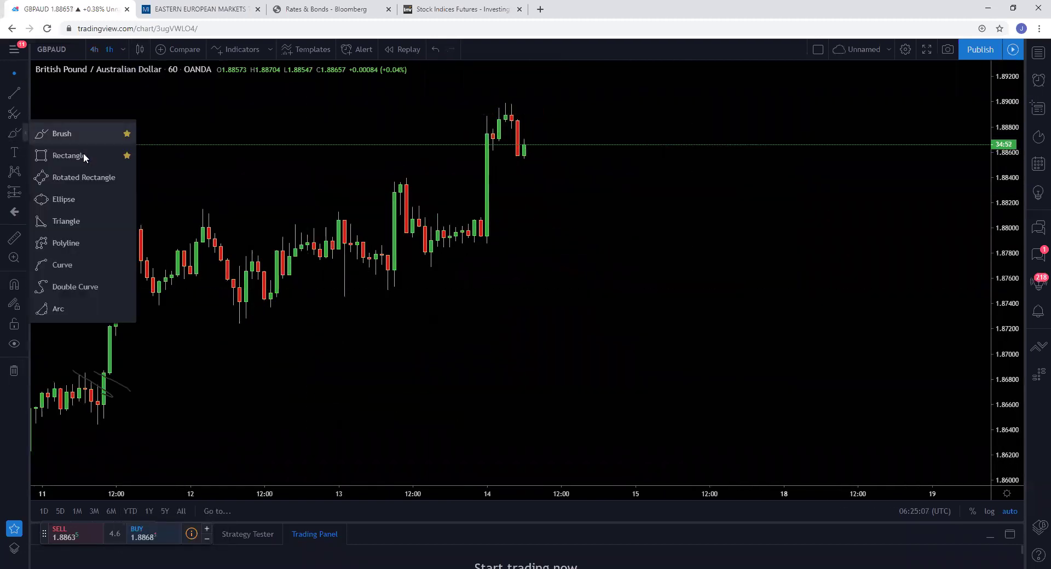
pyautogui.click(83, 155)
pyautogui.click(478, 130)
pyautogui.click(554, 130)
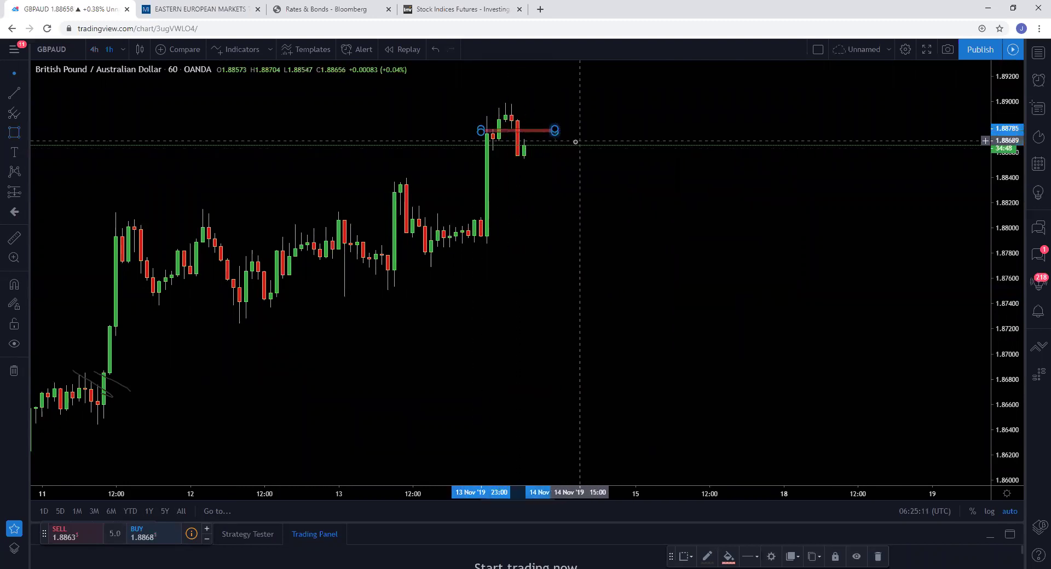
pyautogui.moveTo(542, 130); pyautogui.dragTo(541, 133)
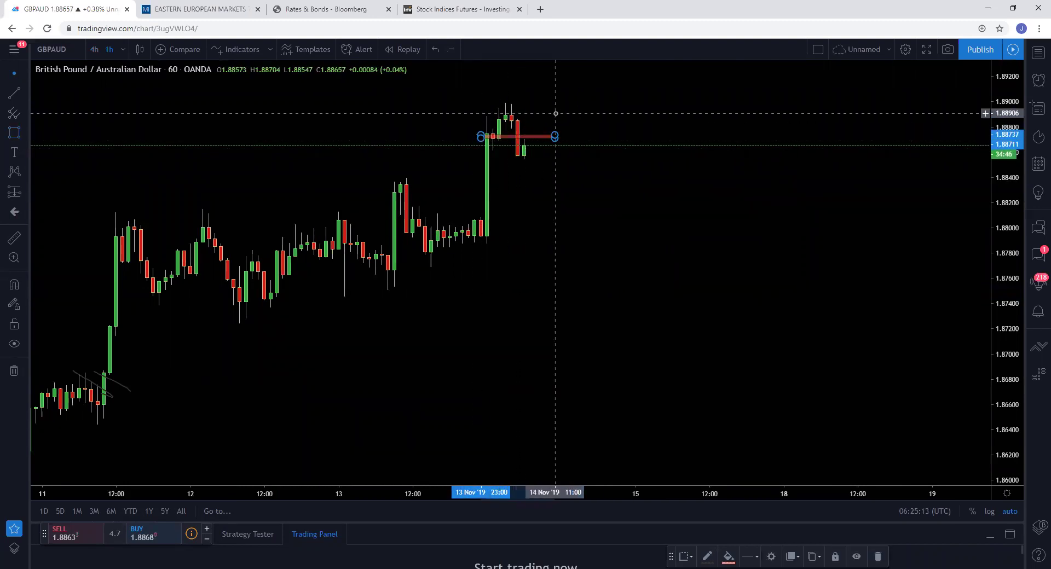
pyautogui.click(553, 113)
# - Draw a thin rectangle at about 1.8836 from the 13 November high to late 14 November
pyautogui.click(15, 133)
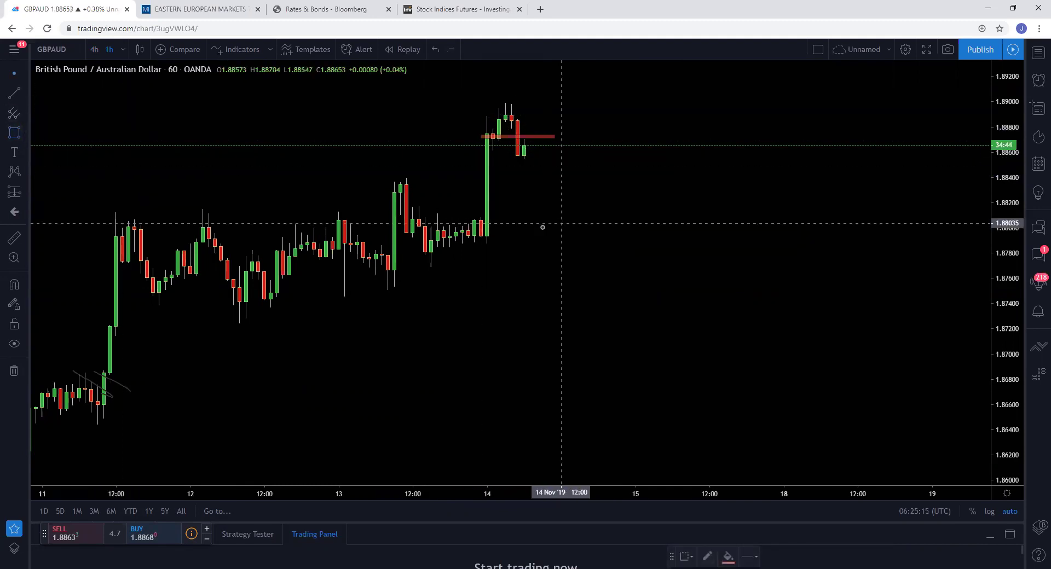
pyautogui.click(388, 182)
pyautogui.click(616, 182)
pyautogui.click(645, 206)
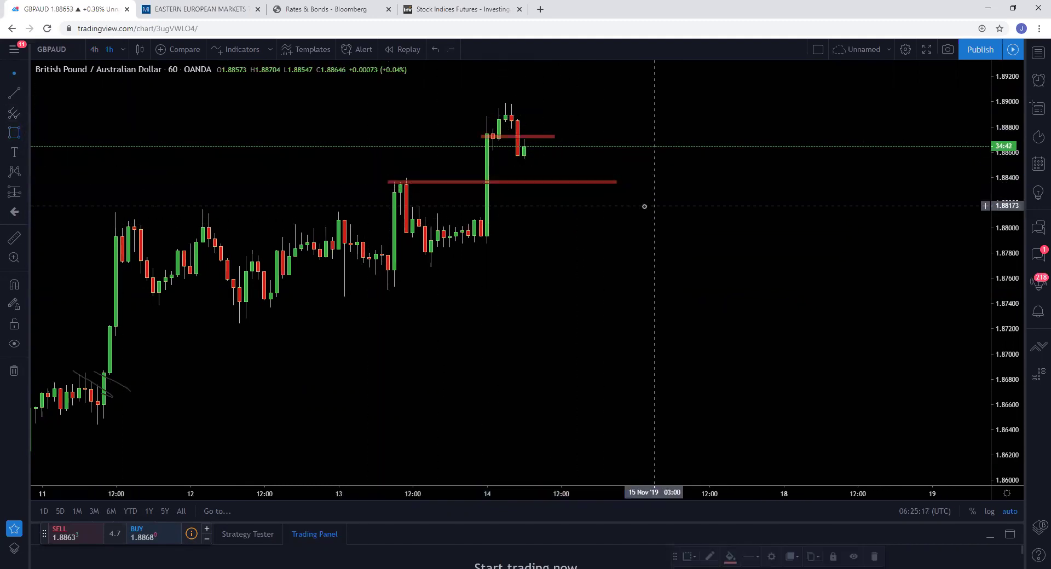
# - Draw a rectangle over the 14 November high at about 1.8900, starting at 13 November 22:00
pyautogui.click(474, 100)
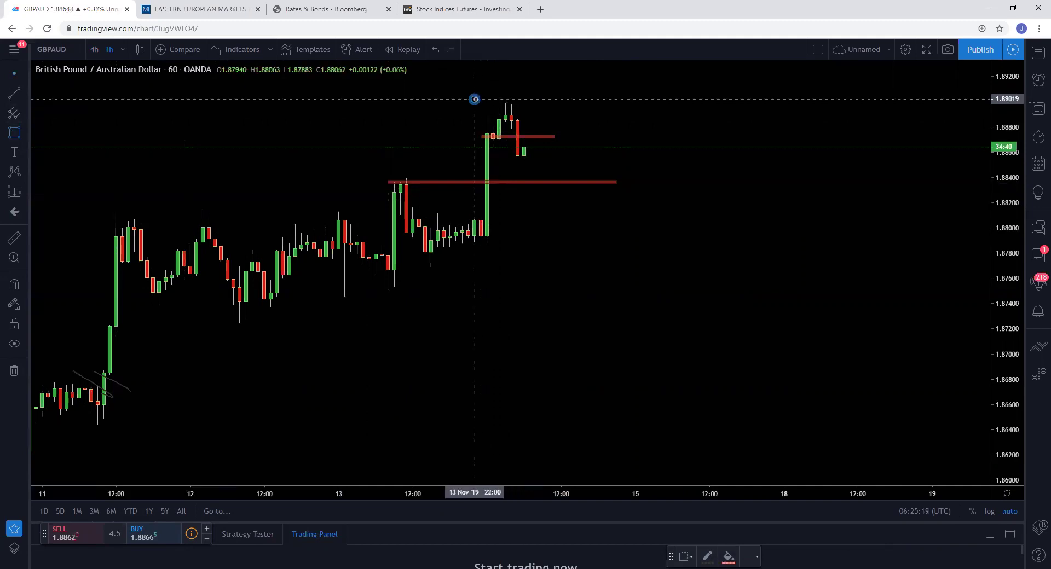
pyautogui.click(641, 102)
pyautogui.click(713, 118)
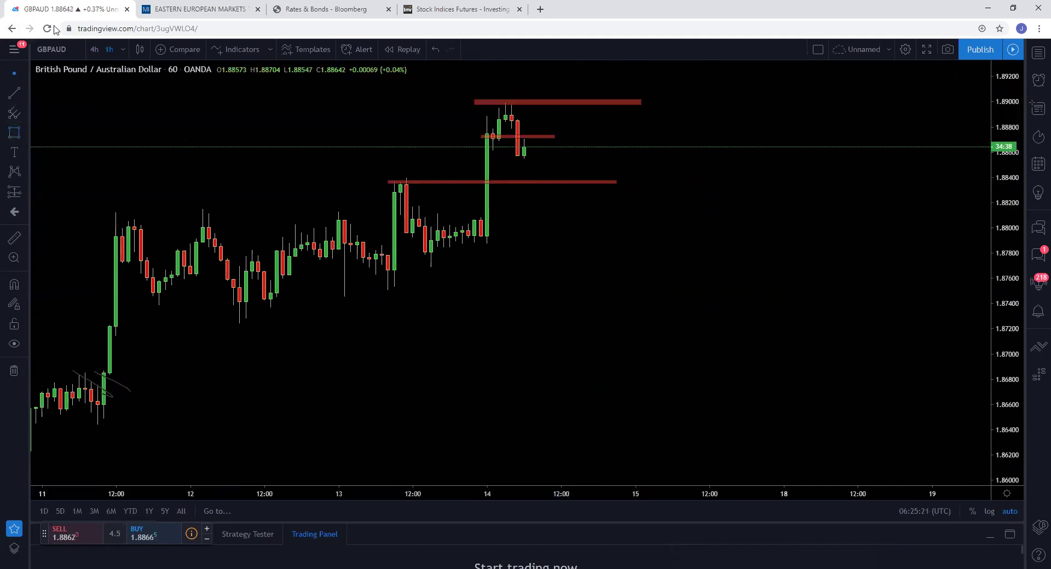
# - Set the chart to the 1-minute timeframe, reset its view and compress the price scale to fit the two upper rectangles
pyautogui.click(125, 49)
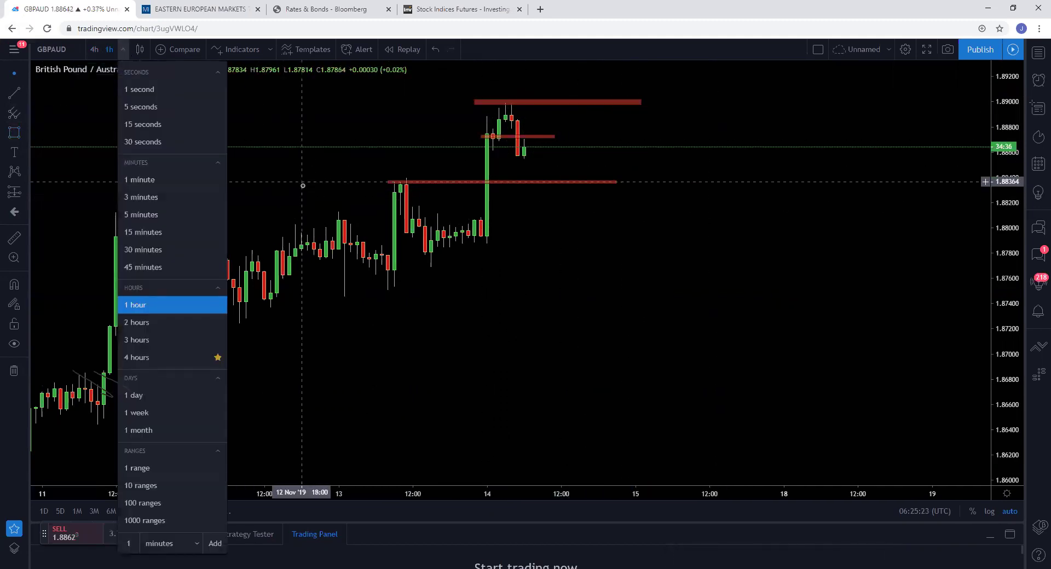
pyautogui.click(171, 180)
pyautogui.rightClick(402, 182)
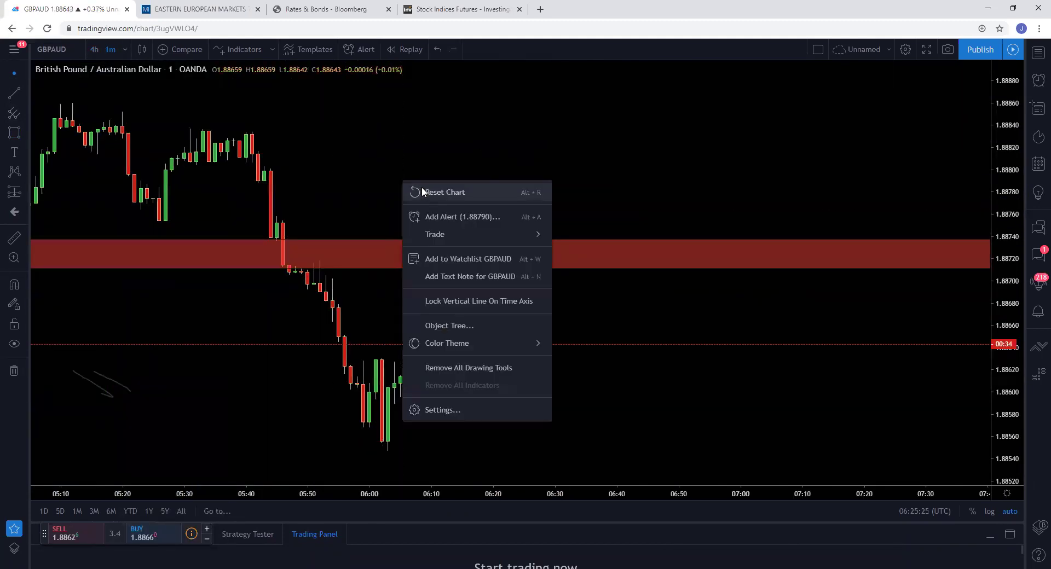
pyautogui.click(432, 191)
pyautogui.moveTo(1013, 182); pyautogui.dragTo(1004, 249)
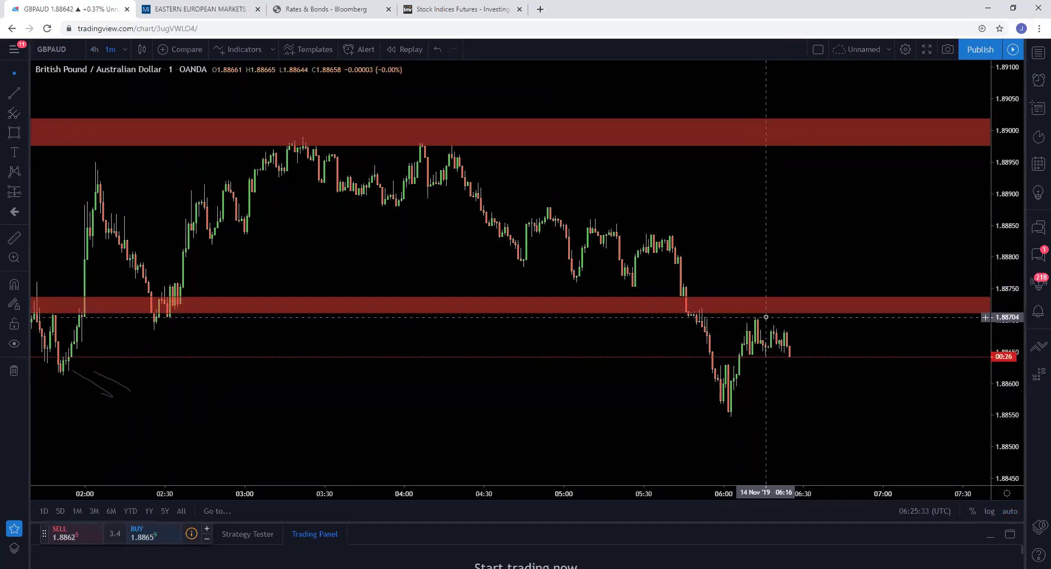
pyautogui.click(25, 94)
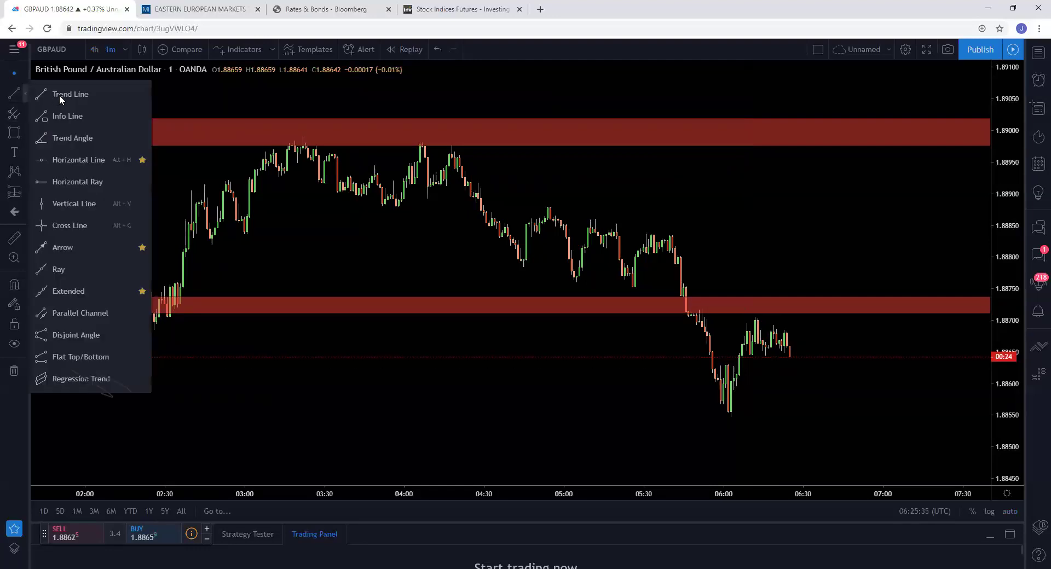
pyautogui.click(27, 132)
pyautogui.click(60, 134)
pyautogui.moveTo(743, 343)
pyautogui.mouseDown()
pyautogui.moveTo(772, 332)
pyautogui.moveTo(813, 403)
pyautogui.moveTo(823, 353)
pyautogui.moveTo(888, 274)
pyautogui.moveTo(940, 240)
pyautogui.moveTo(939, 127)
pyautogui.mouseUp()
pyautogui.press('Escape')
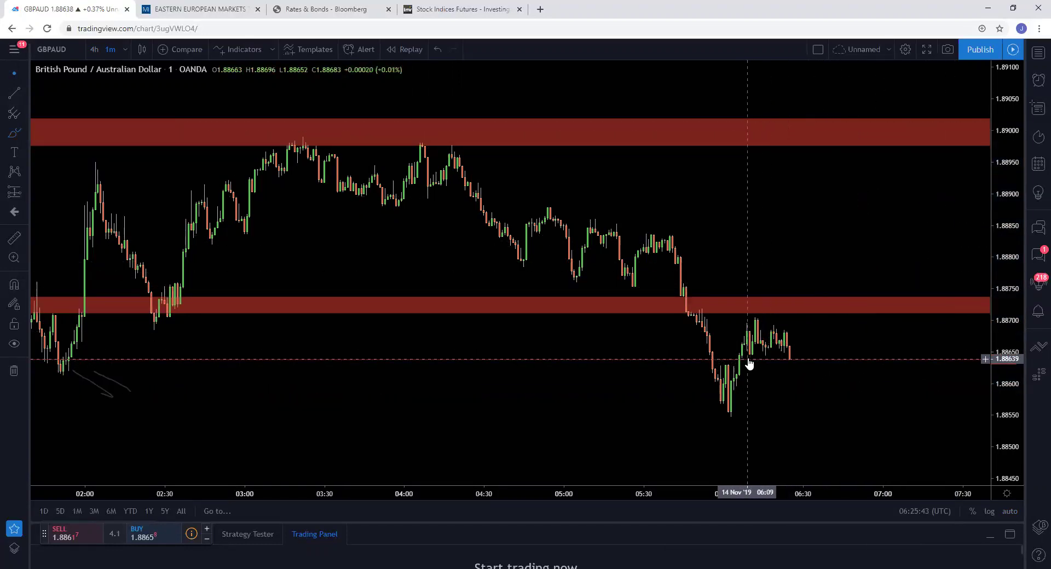
# - Set the GBPAUD chart to the 1-hour timeframe, keeping the 14 November zones in view
pyautogui.moveTo(427, 152); pyautogui.dragTo(740, 153)
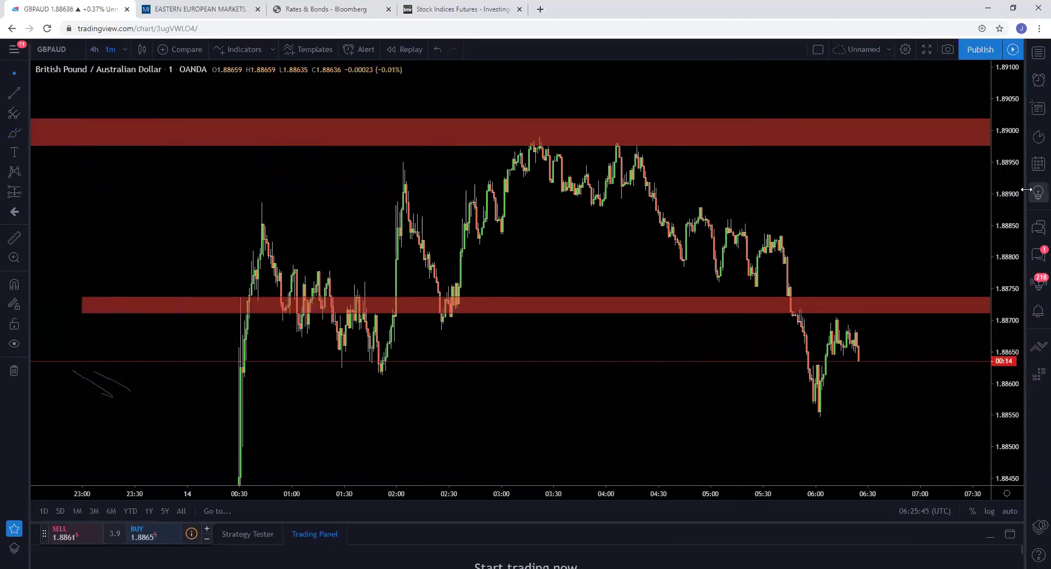
pyautogui.moveTo(1012, 150); pyautogui.dragTo(1013, 189)
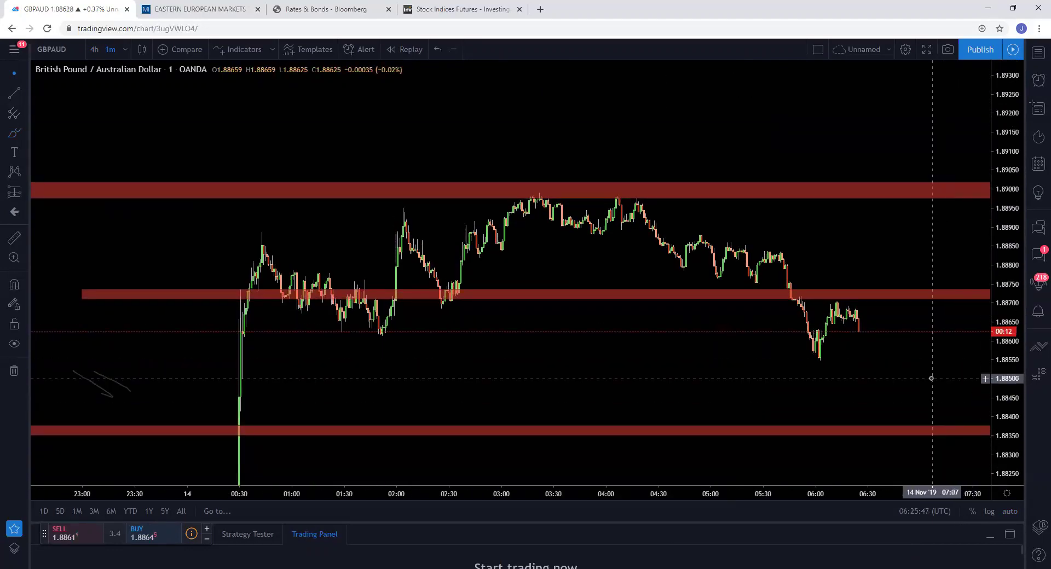
pyautogui.scroll(3, 931, 378)
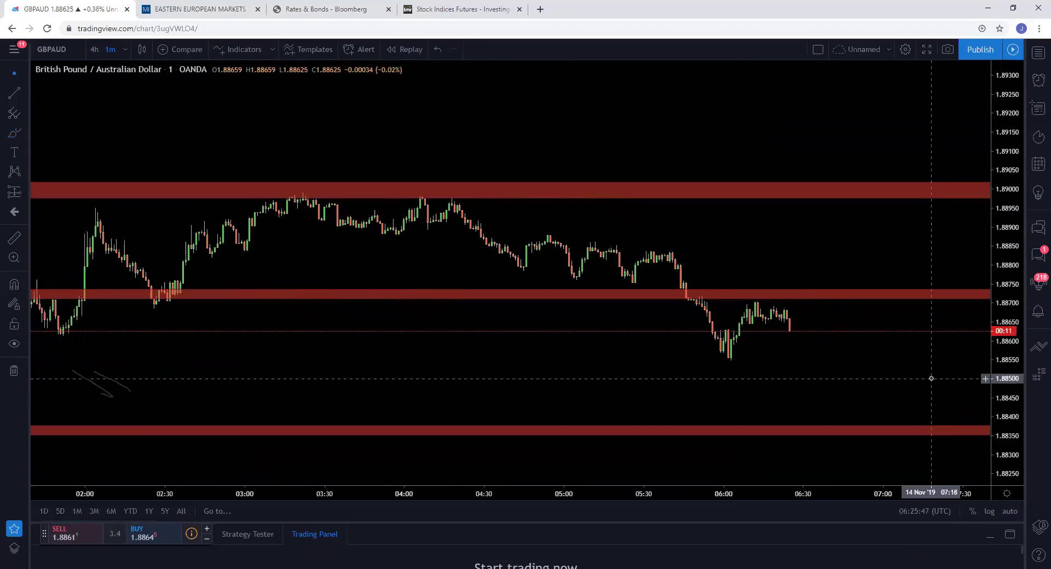
pyautogui.click(15, 132)
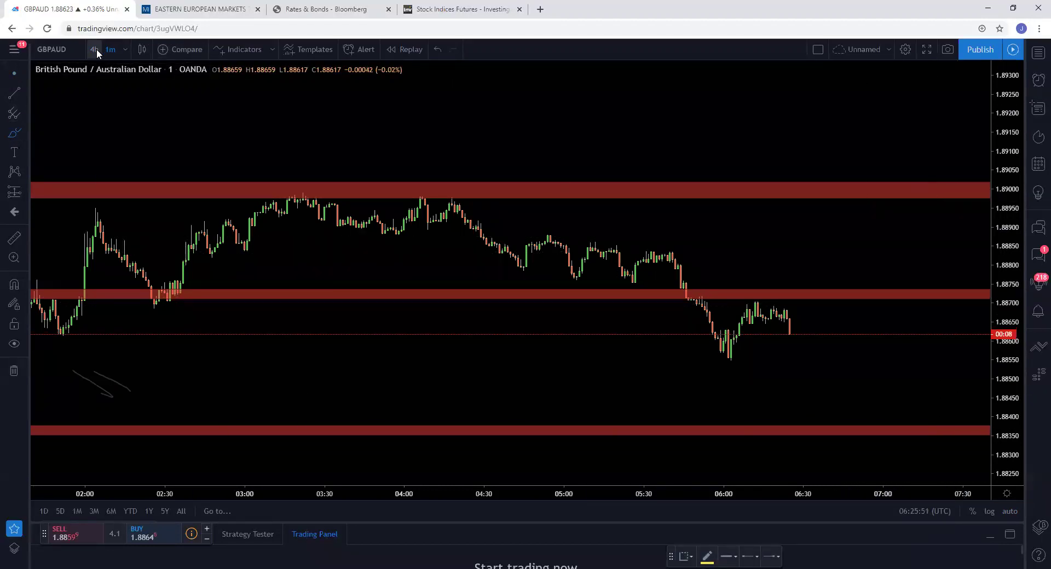
pyautogui.click(126, 50)
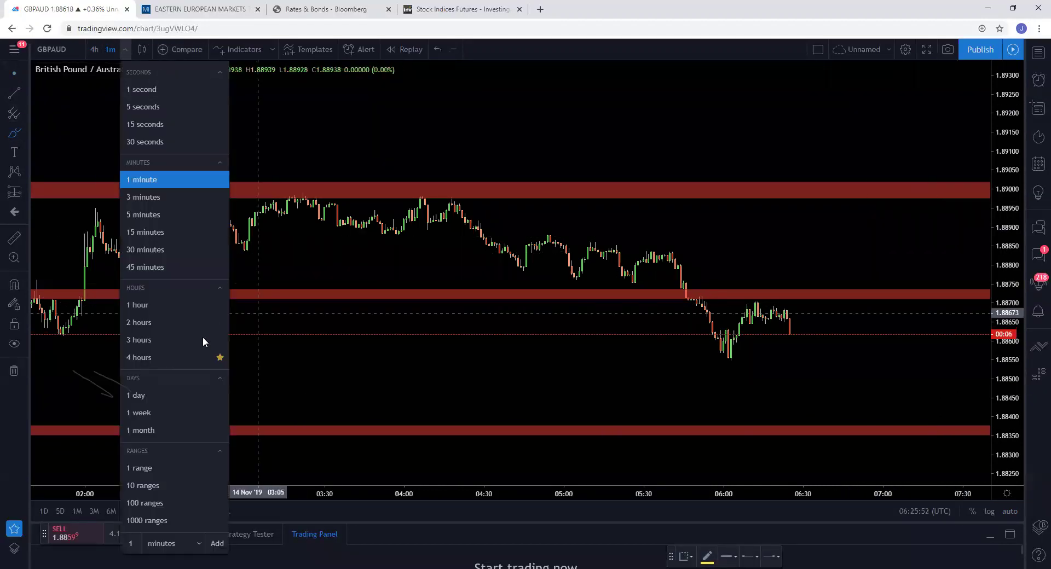
pyautogui.click(189, 301)
pyautogui.scroll(3, 245, 307)
pyautogui.moveTo(313, 300); pyautogui.dragTo(604, 300)
pyautogui.hotkey('ctrl', 'z')
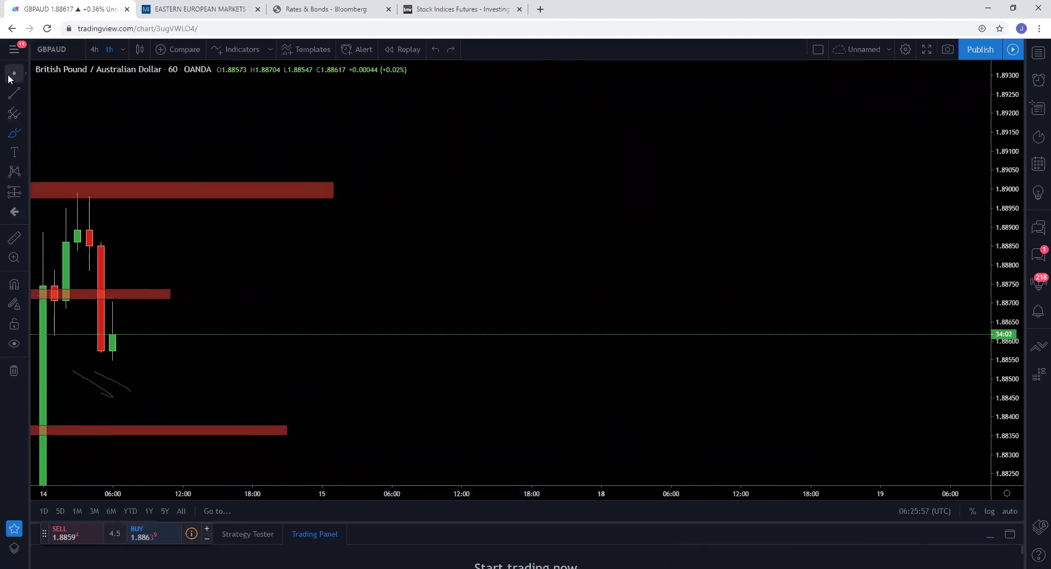
# - Draw a thin rectangle from 13 November 11:00 to 14 November 21:00 at about 1.8807–1.8810
pyautogui.scroll(5, 307, 110)
pyautogui.moveTo(484, 259); pyautogui.dragTo(673, 197)
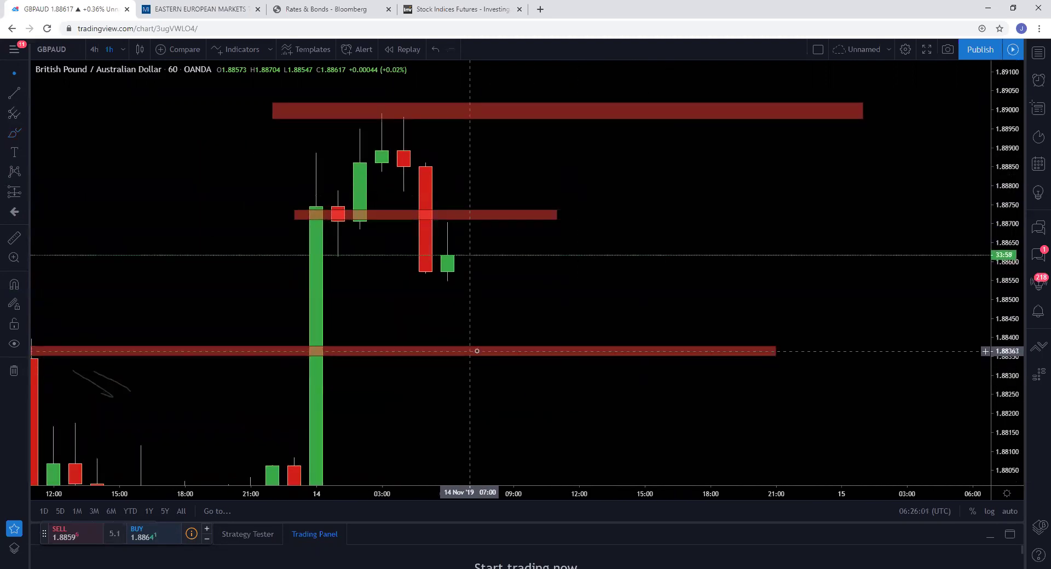
pyautogui.moveTo(477, 350); pyautogui.dragTo(514, 317)
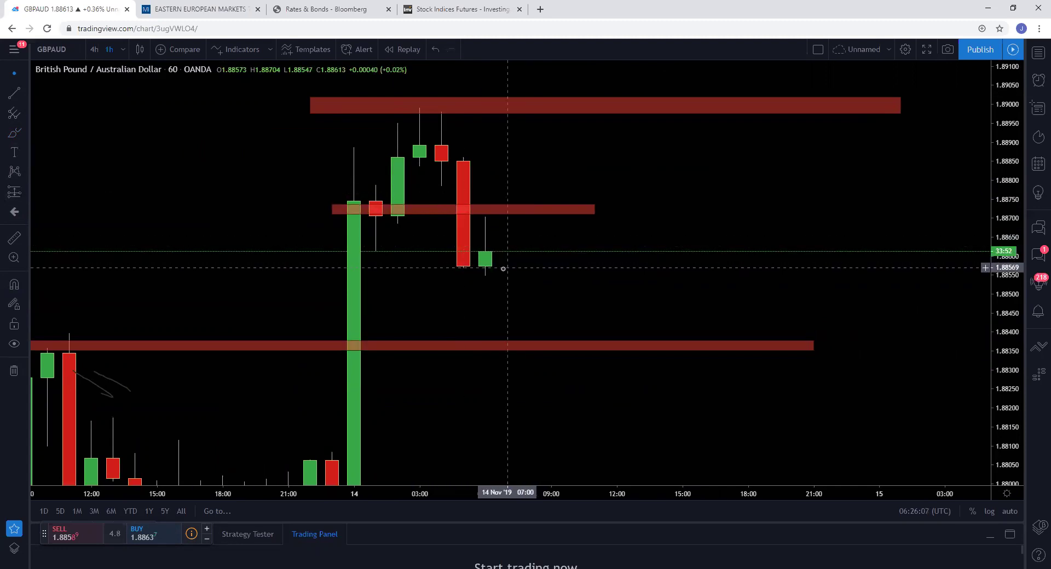
pyautogui.scroll(-3, 510, 346)
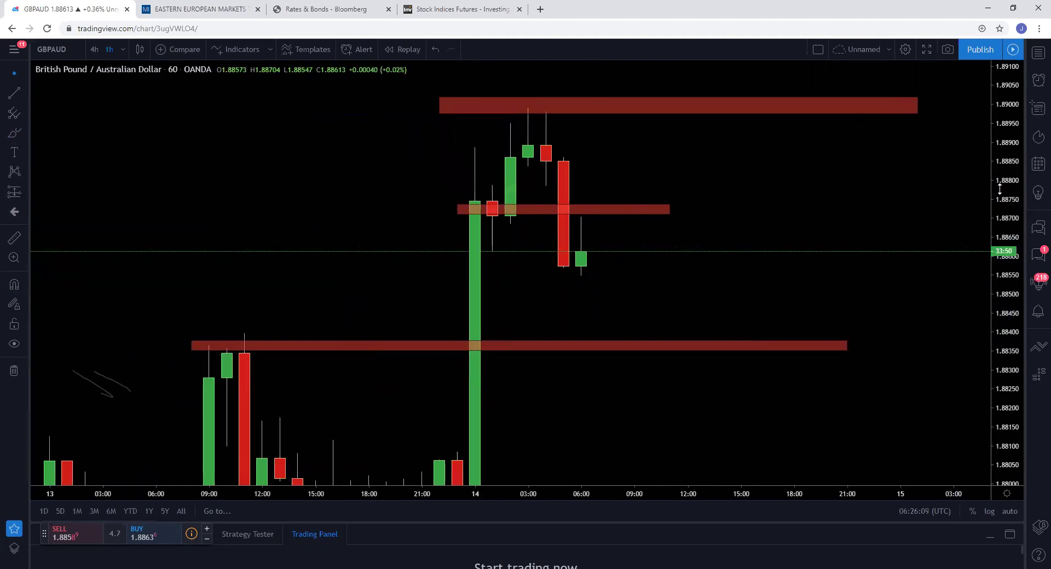
pyautogui.click(500, 323)
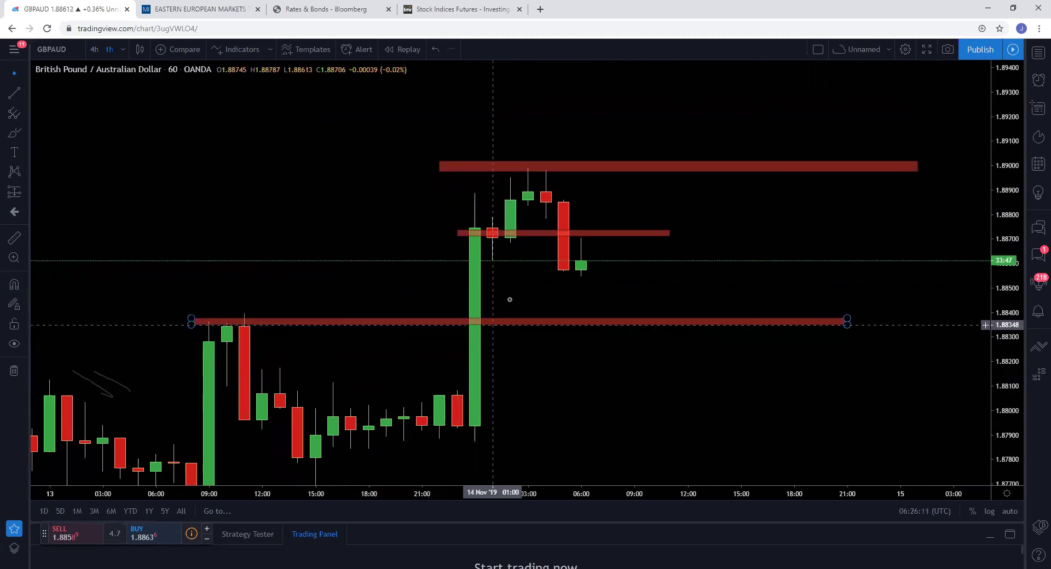
pyautogui.click(14, 138)
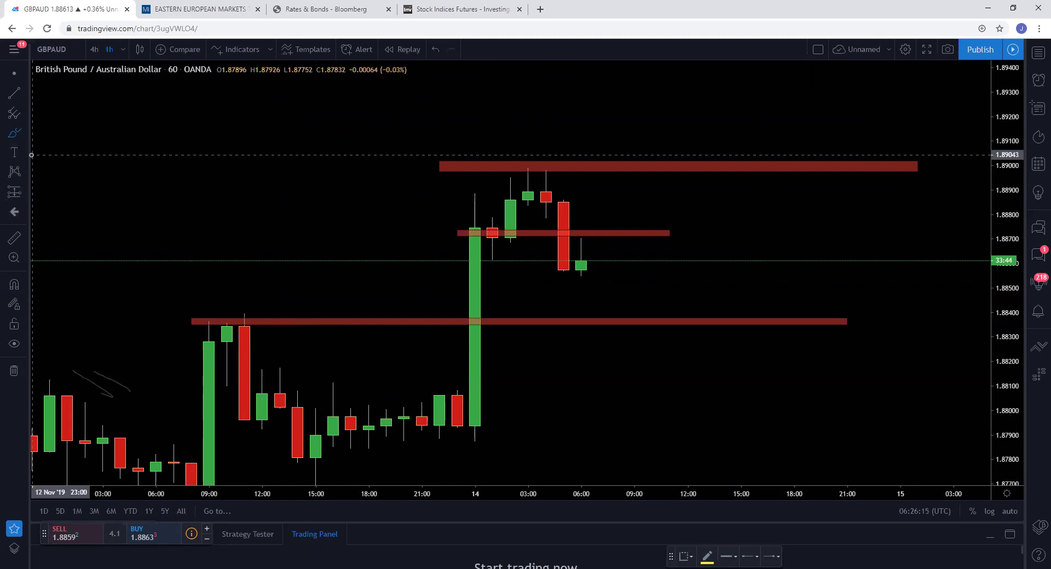
pyautogui.click(23, 94)
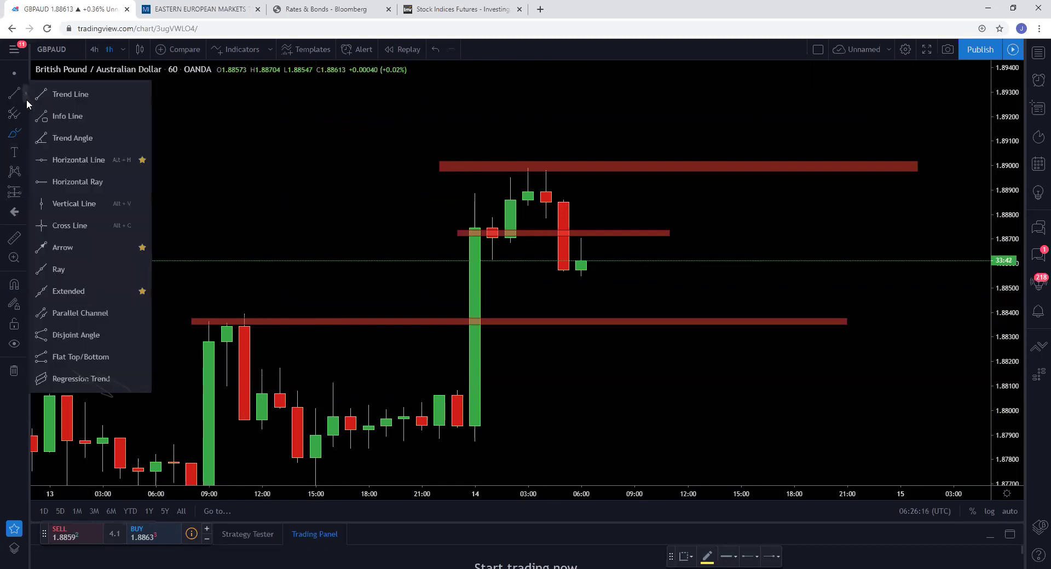
pyautogui.click(25, 131)
pyautogui.click(52, 155)
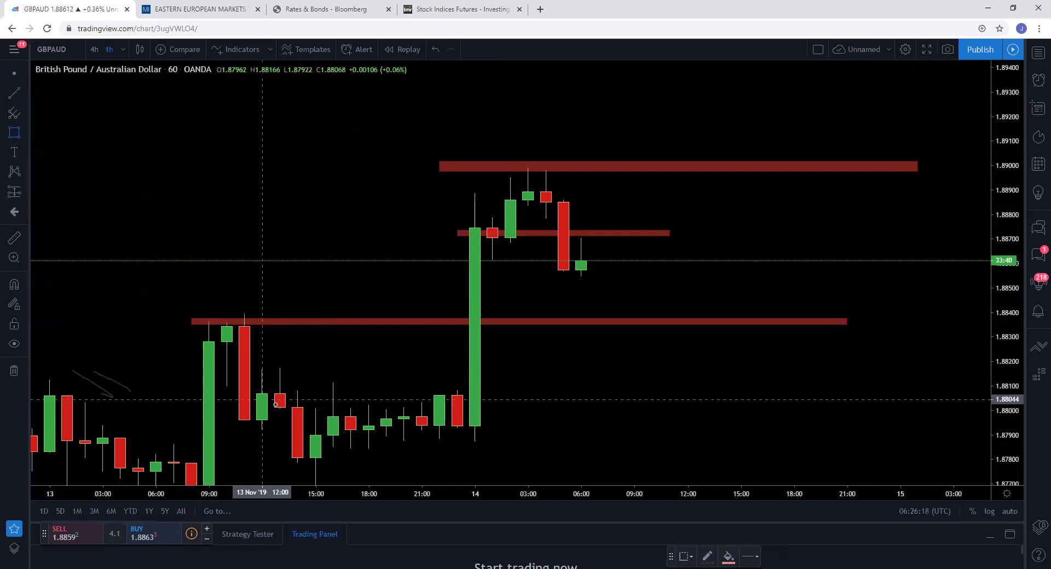
pyautogui.click(250, 386)
pyautogui.click(846, 395)
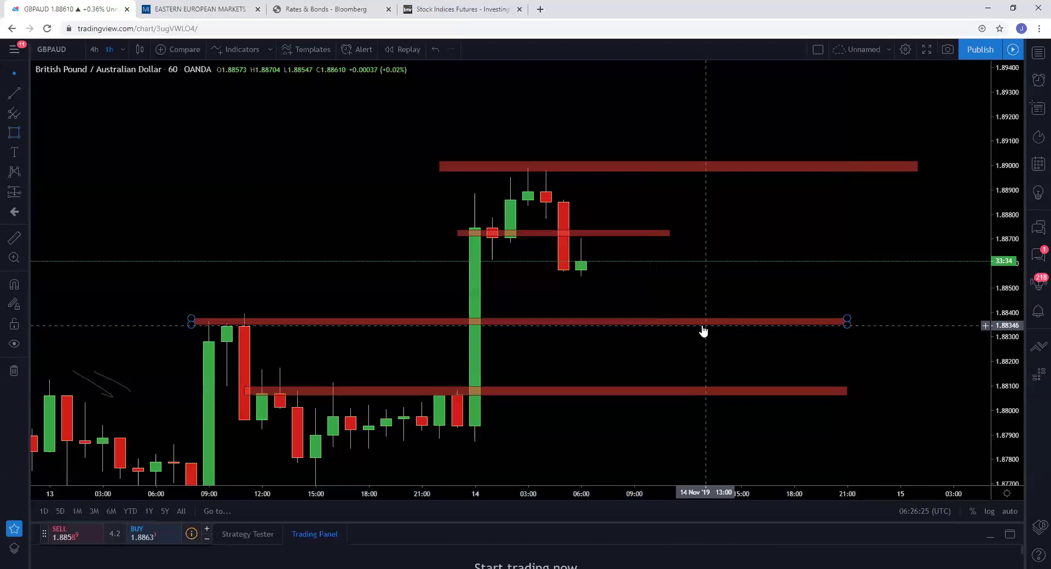
# - With the Brush, circle the latest candle's retest of the 1.8872 zone and underline the recent lows at about 1.8856
pyautogui.click(25, 130)
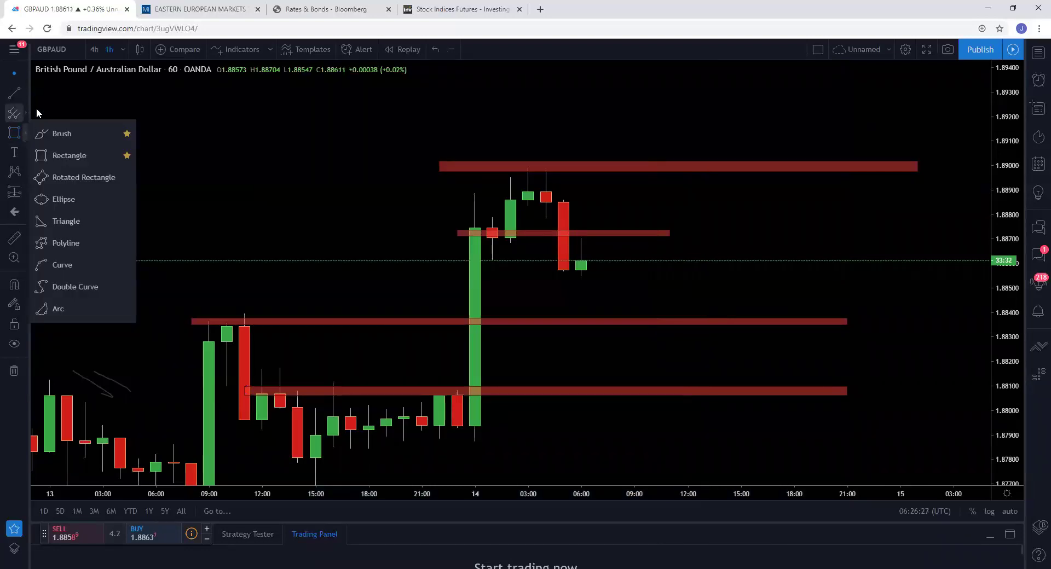
pyautogui.click(61, 133)
pyautogui.moveTo(567, 234); pyautogui.dragTo(582, 233)
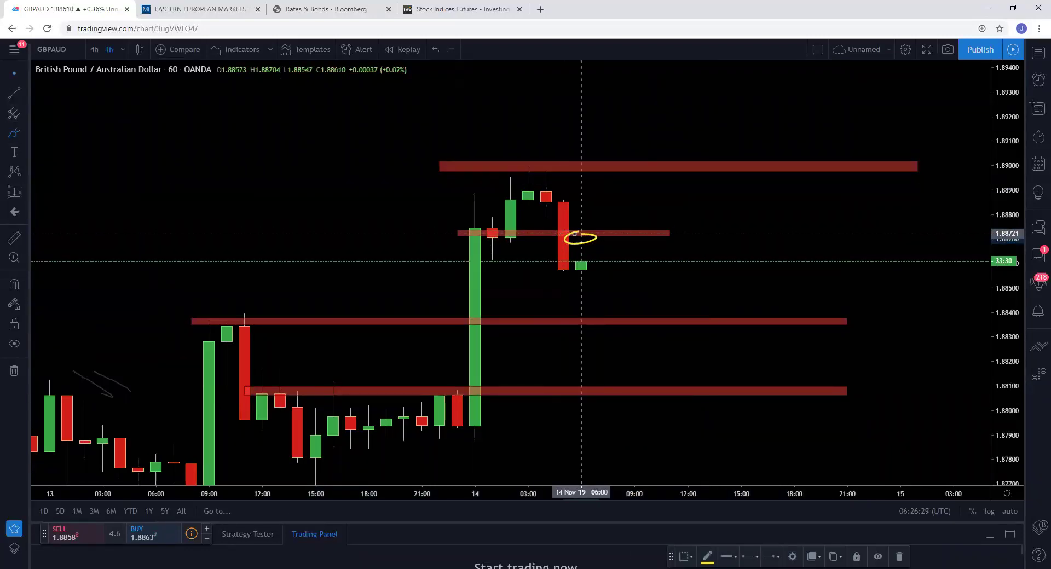
pyautogui.moveTo(549, 272); pyautogui.dragTo(617, 272)
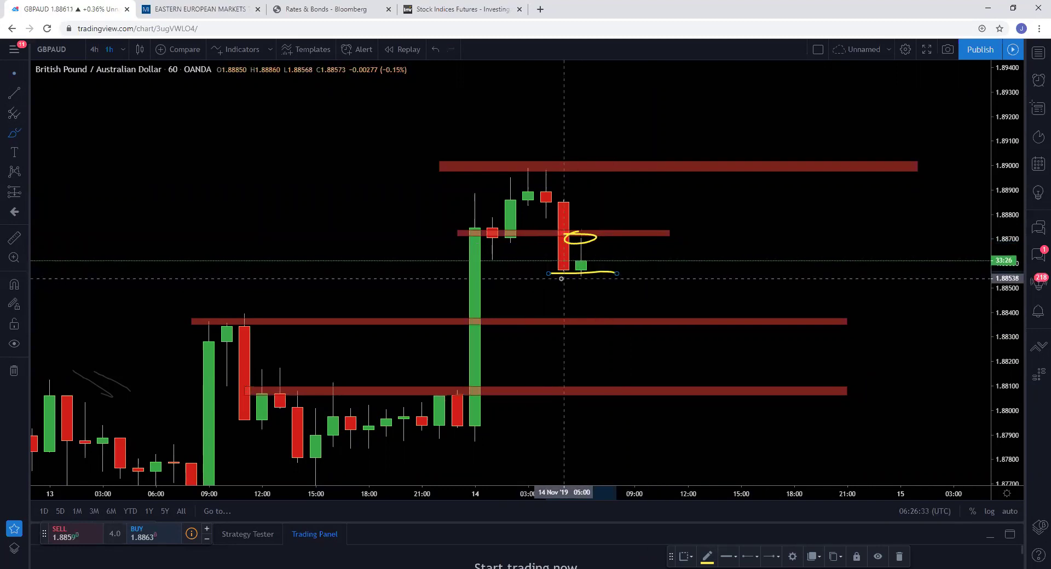
# - Sketch the projected drop to a circled spot on the 1.8836 zone and the rebound to the 1.8900 zone, marking about 1.8873 with a line
pyautogui.moveTo(581, 271)
pyautogui.mouseDown()
pyautogui.moveTo(581, 281)
pyautogui.moveTo(597, 271)
pyautogui.moveTo(616, 318)
pyautogui.moveTo(633, 317)
pyautogui.mouseUp()
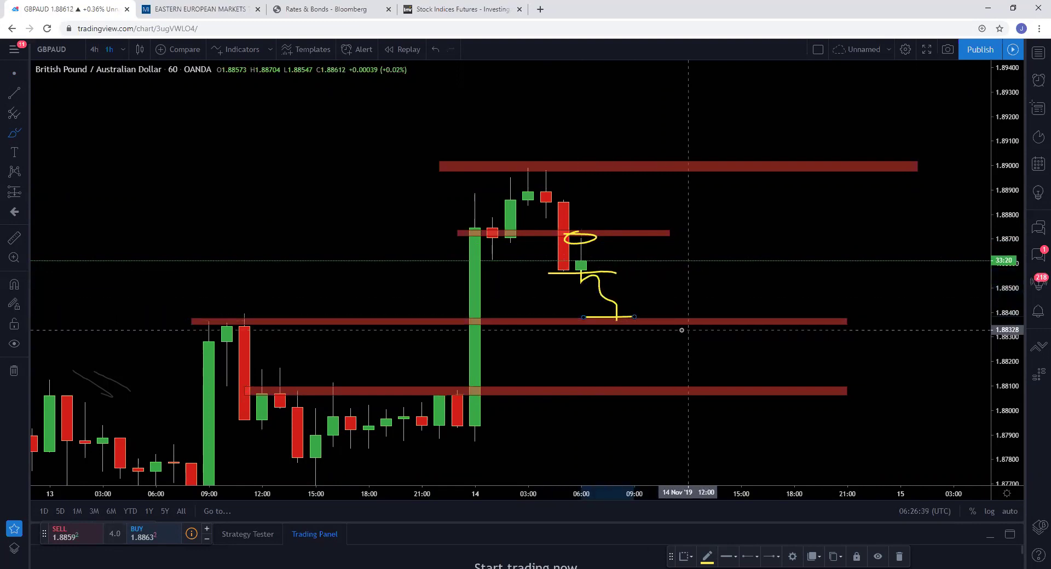
pyautogui.moveTo(607, 325); pyautogui.dragTo(616, 316)
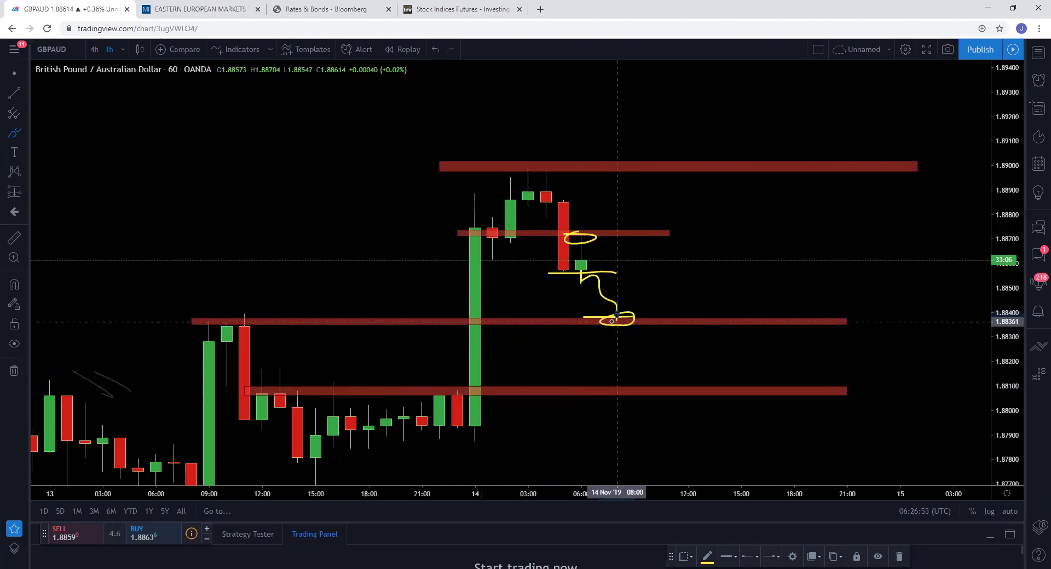
pyautogui.moveTo(617, 316)
pyautogui.mouseDown()
pyautogui.moveTo(720, 176)
pyautogui.moveTo(723, 190)
pyautogui.mouseUp()
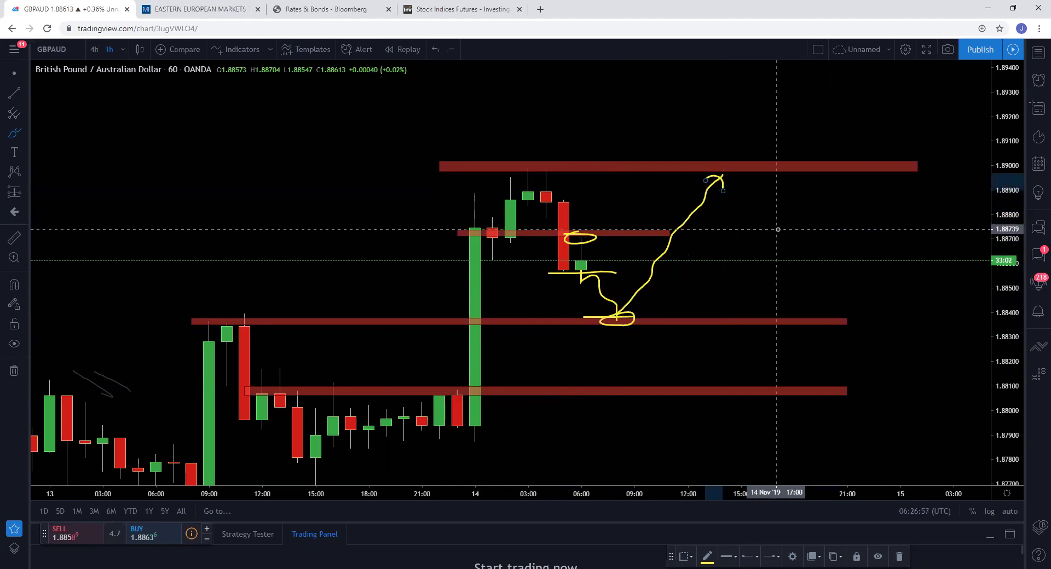
pyautogui.moveTo(618, 232); pyautogui.dragTo(688, 231)
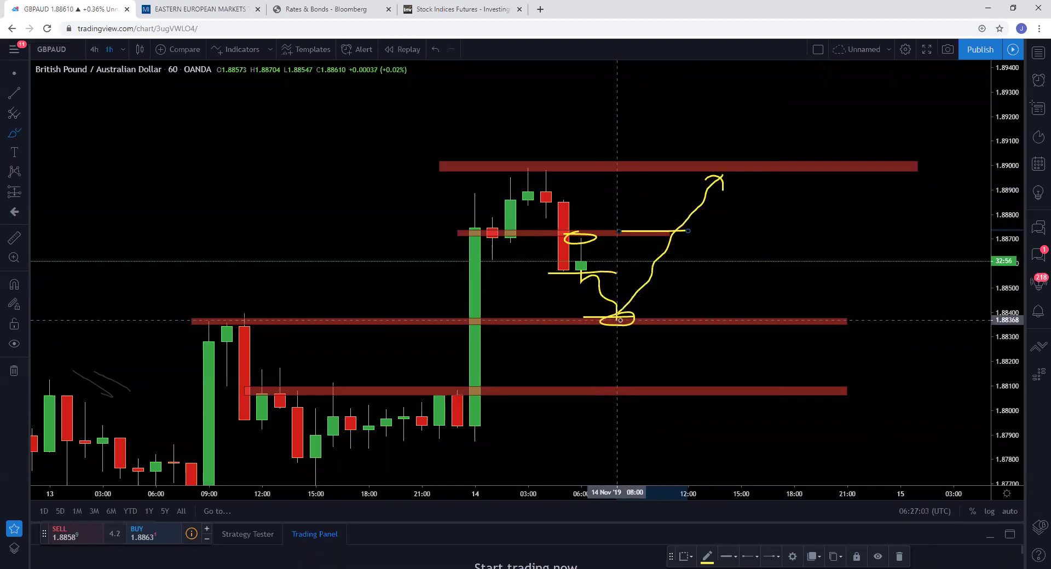
# - Try a long position on the 1-hour chart with entry about 1.8838, target about 1.8868 and stop about 1.8824
pyautogui.click(14, 192)
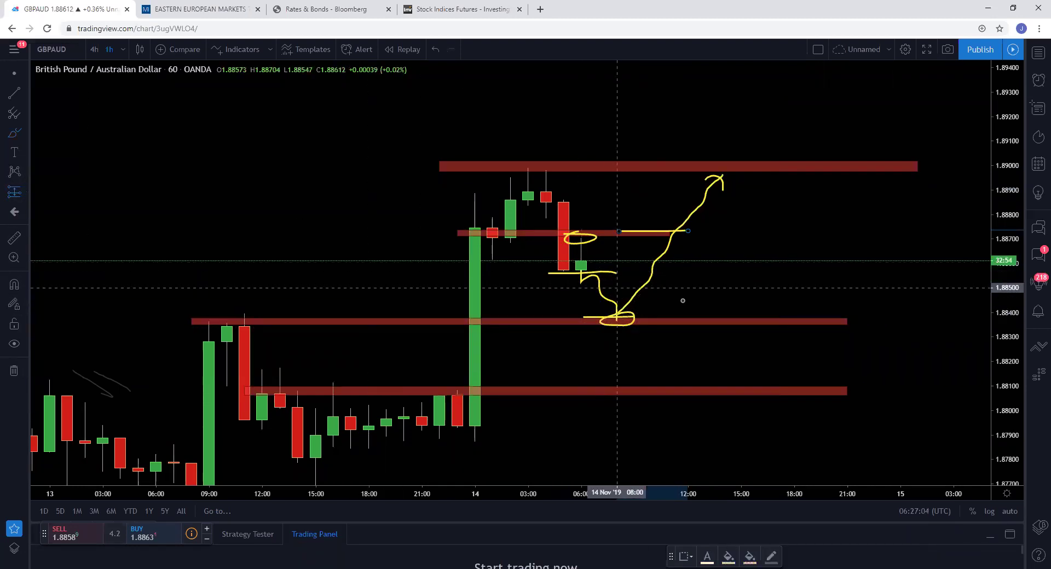
pyautogui.click(616, 311)
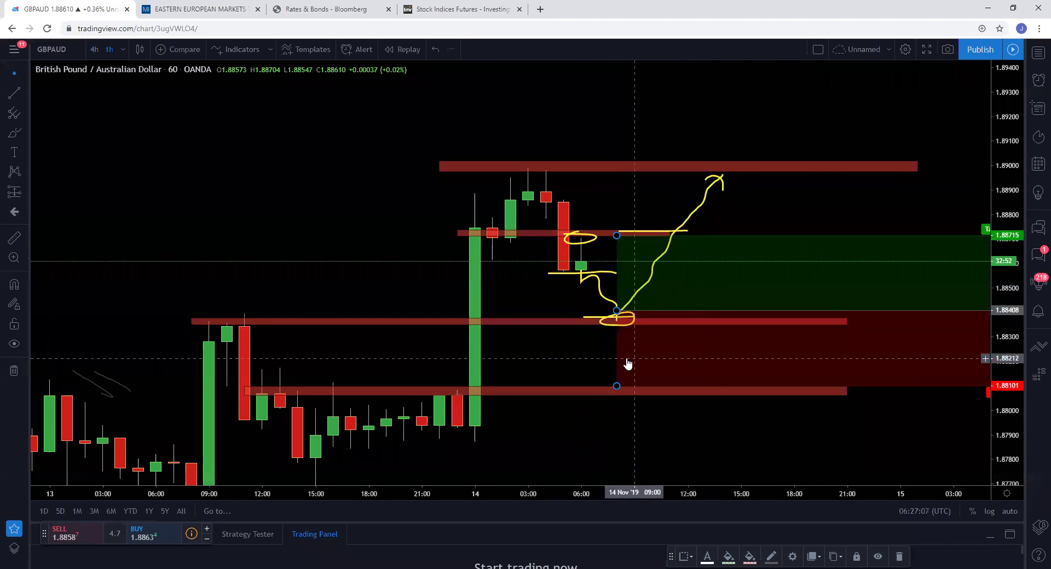
pyautogui.moveTo(617, 385); pyautogui.dragTo(619, 343)
pyautogui.moveTo(677, 296); pyautogui.dragTo(660, 303)
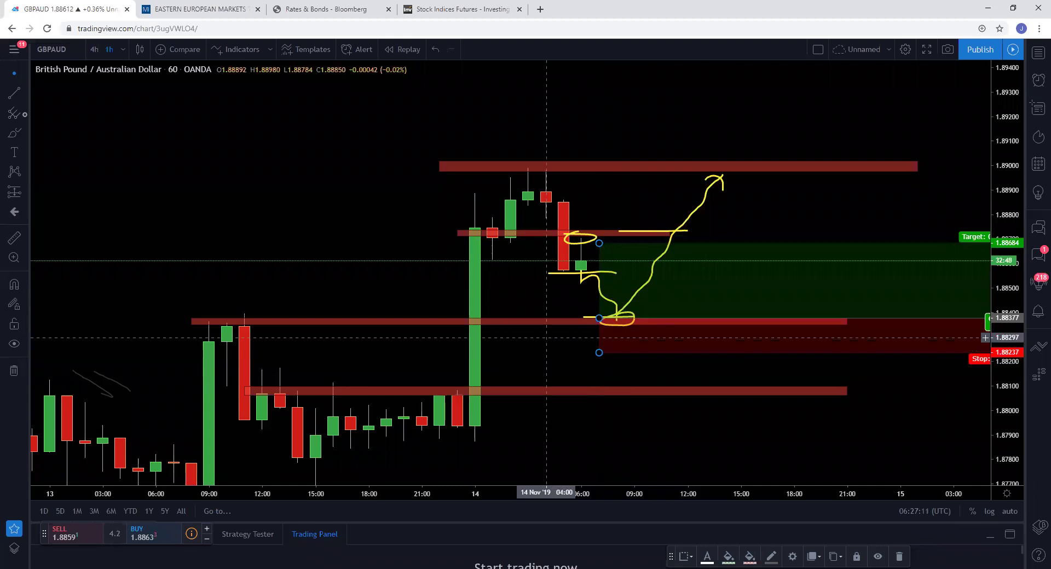
# - Set the chart to the 15-minute timeframe, reset its view and bring the sketched path to mid-chart
pyautogui.click(123, 49)
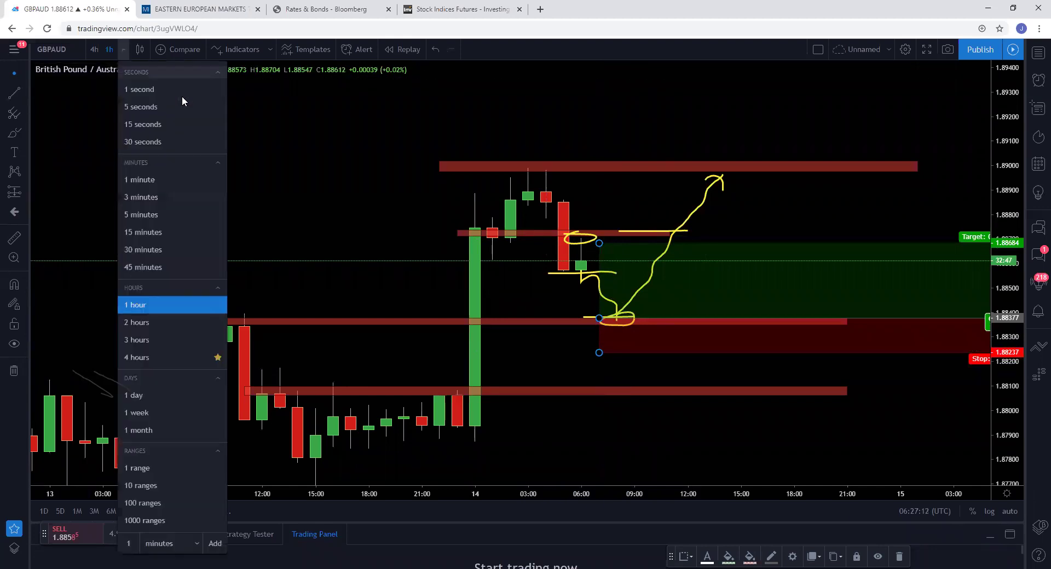
pyautogui.click(150, 232)
pyautogui.rightClick(306, 209)
pyautogui.click(340, 225)
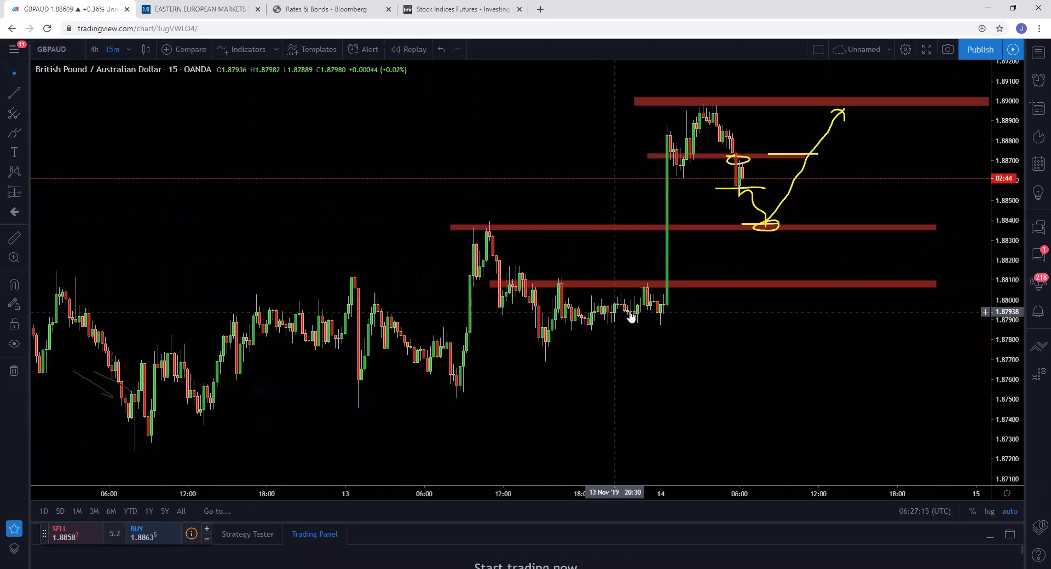
pyautogui.moveTo(697, 344); pyautogui.dragTo(493, 377)
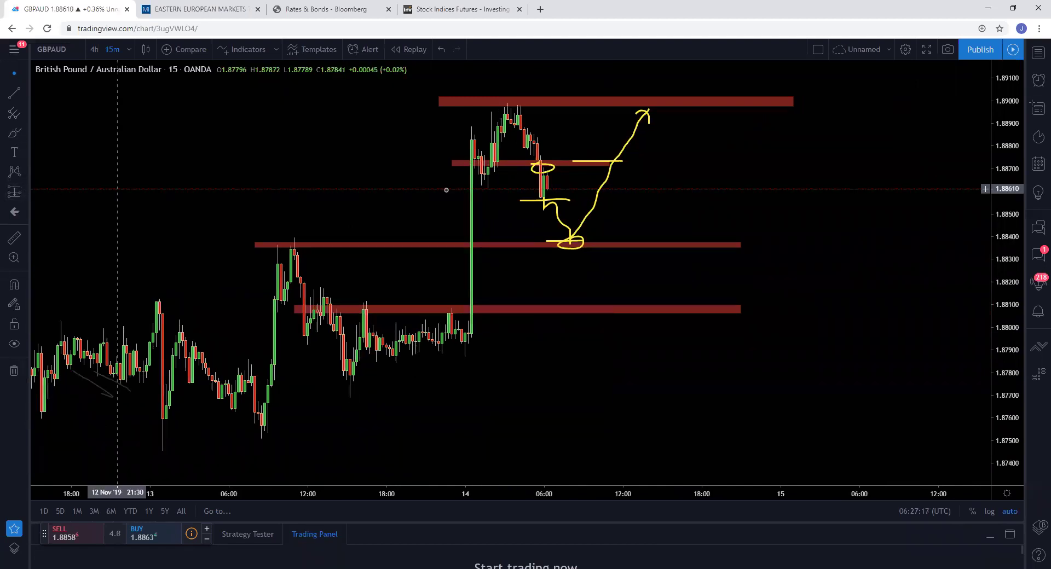
# - Place a long position at the circled 1.8836 zone with entry about 1.8838, target about 1.8871 and stop about 1.8823
pyautogui.click(307, 244)
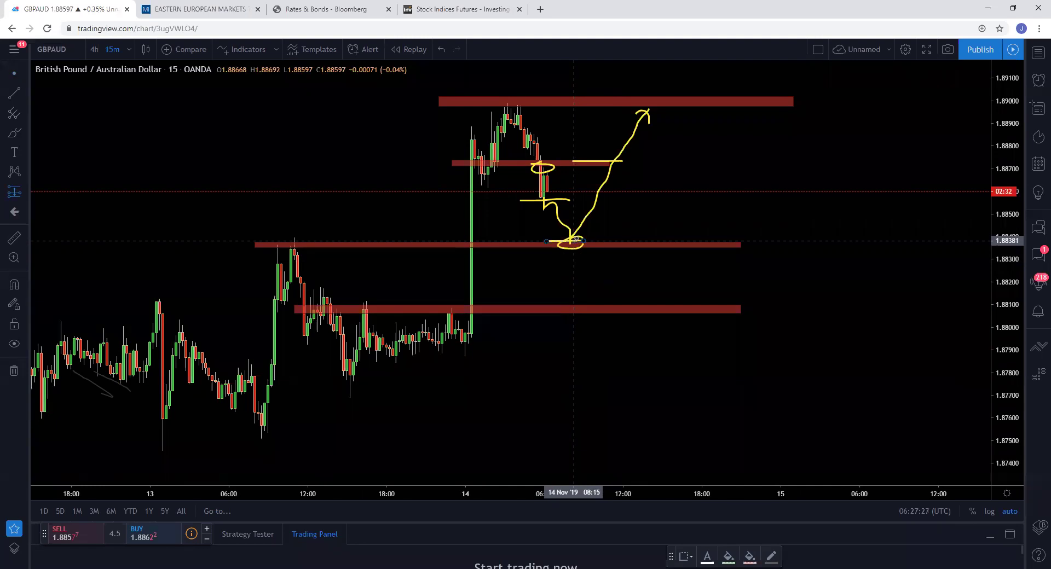
pyautogui.click(577, 237)
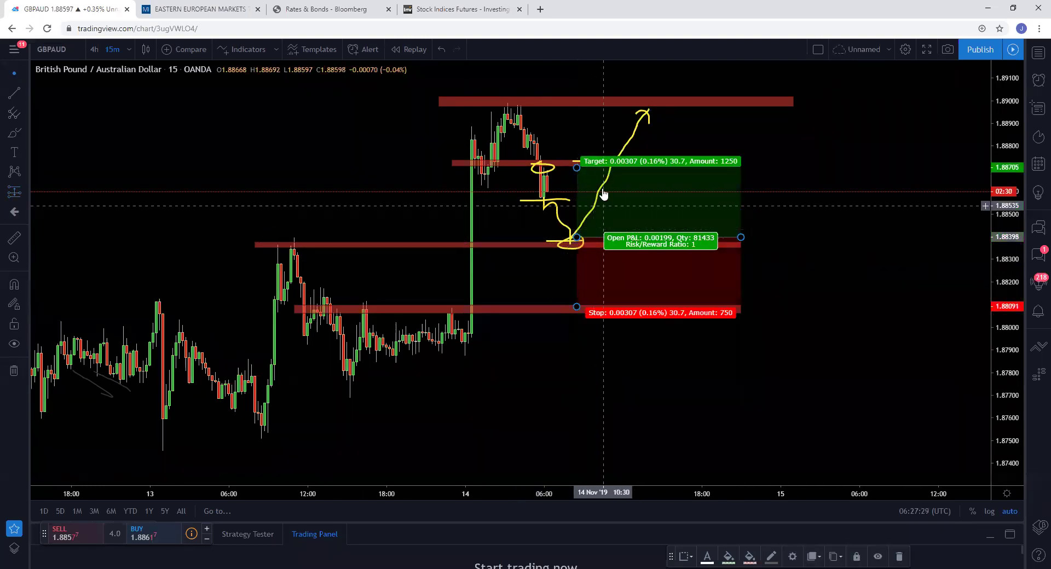
pyautogui.moveTo(576, 167); pyautogui.dragTo(576, 163)
pyautogui.moveTo(576, 303); pyautogui.dragTo(578, 278)
pyautogui.click(830, 220)
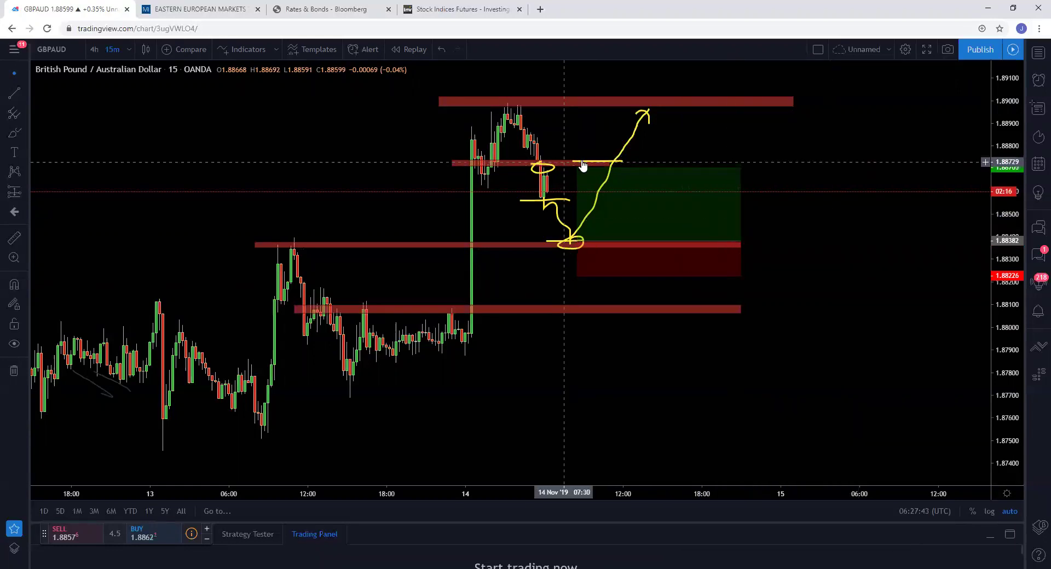
# - Raise the long position's target to about 1.8897 and shift the position beyond the sketched path, starting at about 15:15
pyautogui.moveTo(577, 170)
pyautogui.moveTo(577, 167); pyautogui.dragTo(578, 107)
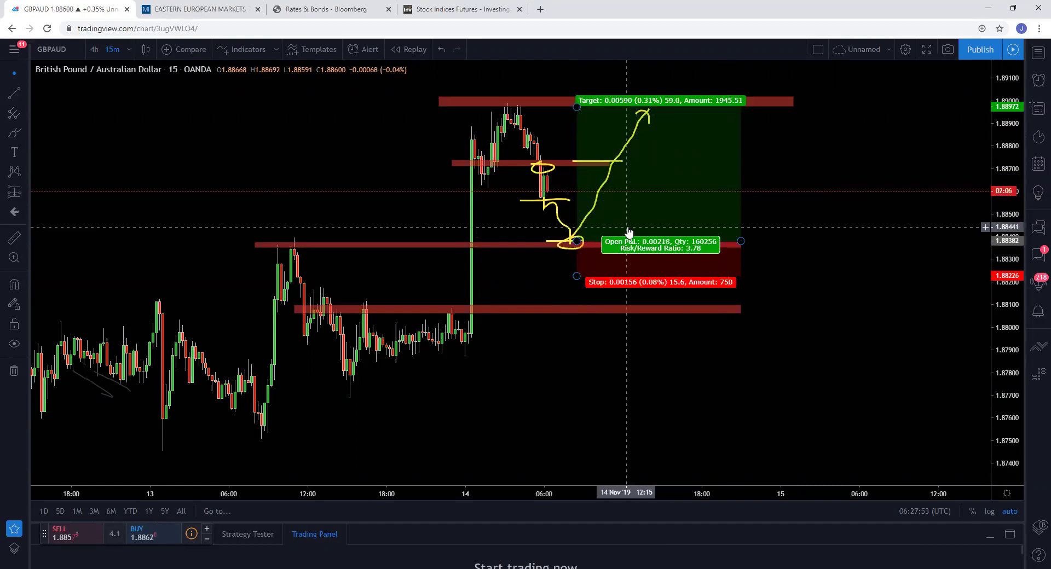
pyautogui.moveTo(638, 211); pyautogui.dragTo(725, 208)
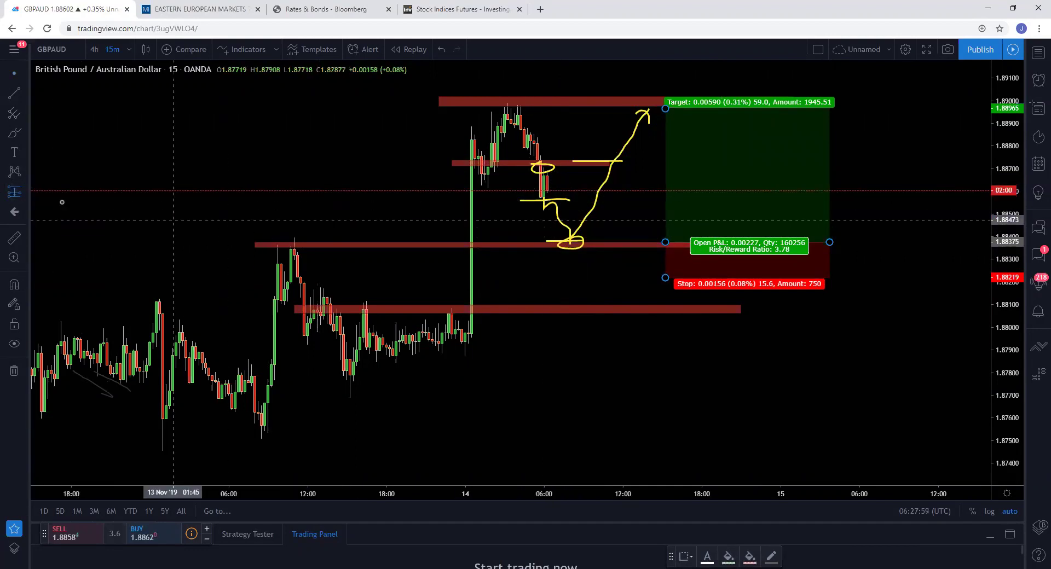
pyautogui.click(26, 192)
pyautogui.click(138, 198)
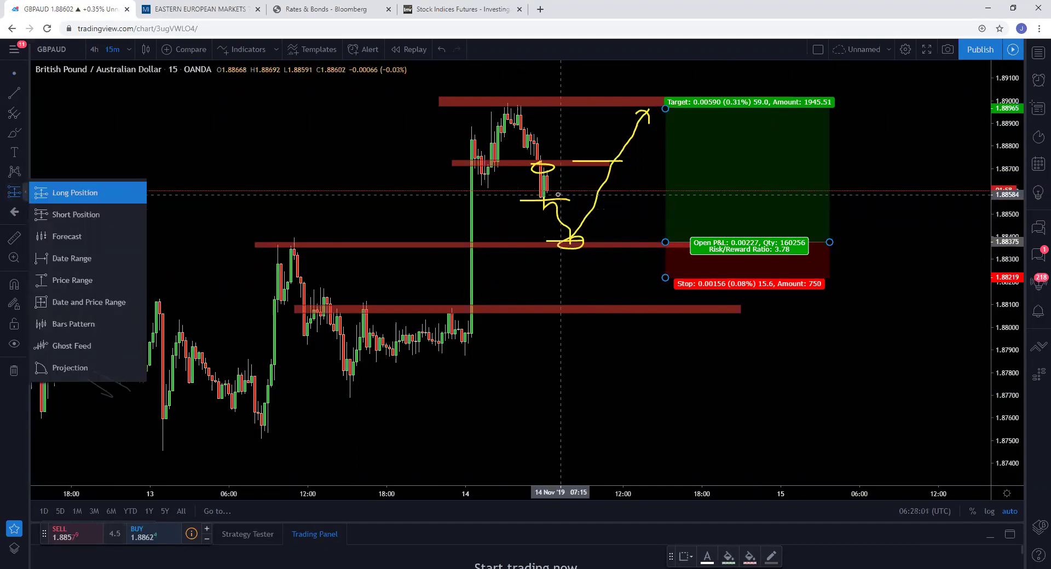
pyautogui.click(553, 211)
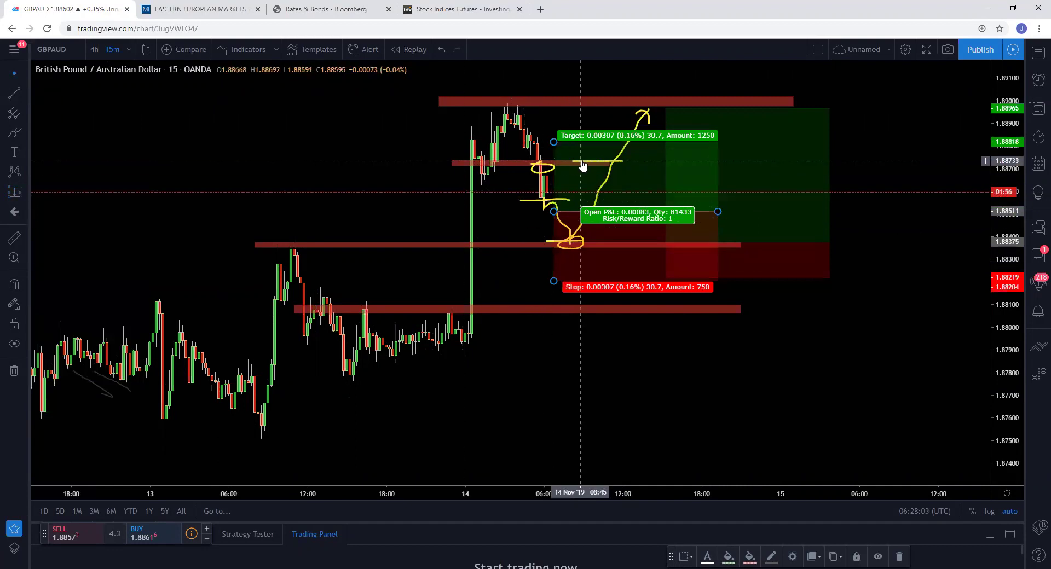
pyautogui.press('Delete')
pyautogui.click(570, 247)
pyautogui.click(539, 207)
# - Place a long position at the latest 15-minute candle with entry about 1.8858, target about 1.8895 and stop about 1.8847
pyautogui.click(9, 176)
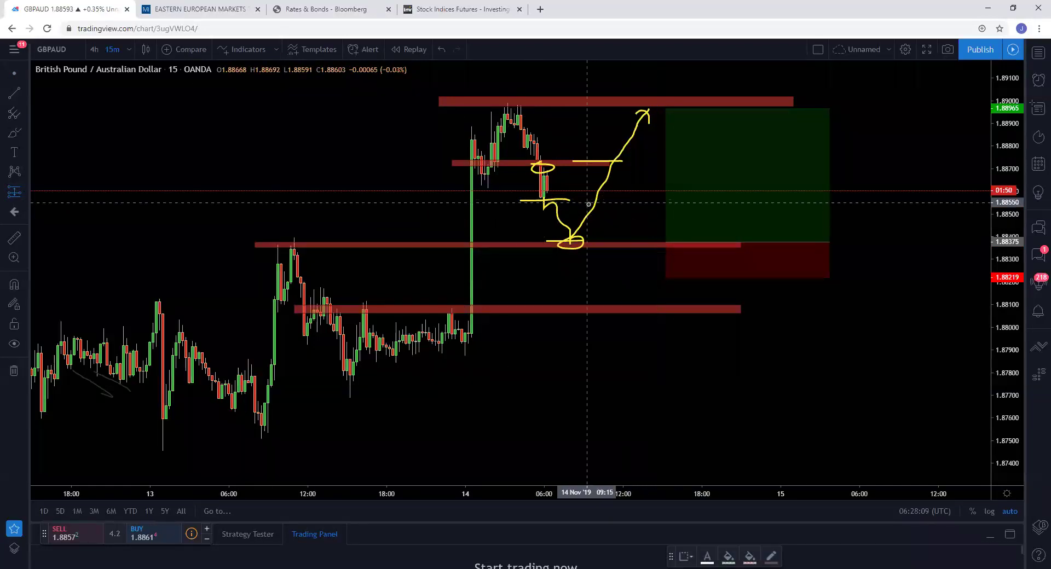
pyautogui.click(550, 202)
pyautogui.moveTo(550, 271); pyautogui.dragTo(550, 225)
pyautogui.moveTo(569, 181); pyautogui.dragTo(565, 171)
pyautogui.moveTo(550, 127); pyautogui.dragTo(550, 112)
pyautogui.click(269, 186)
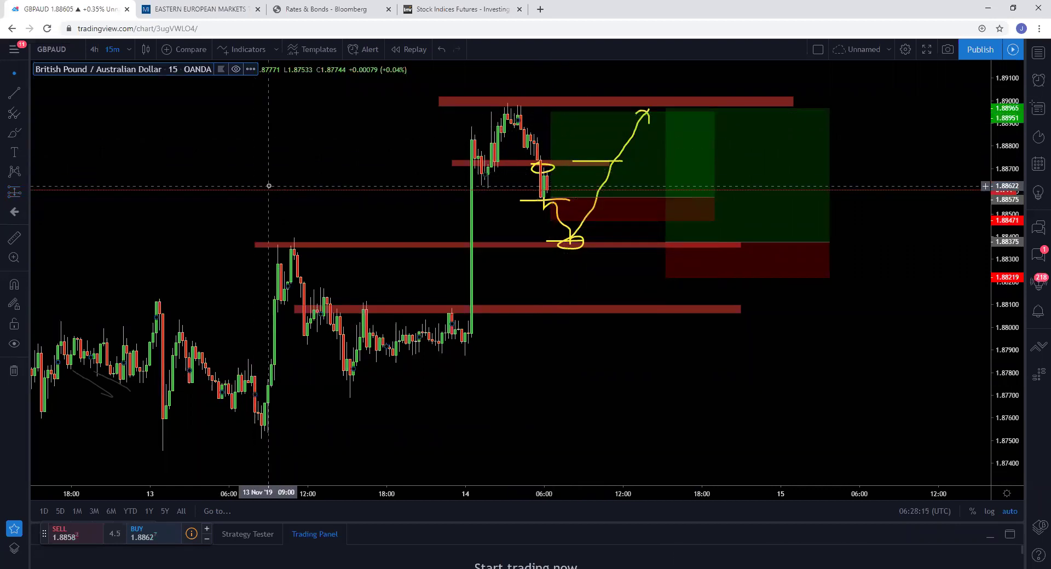
pyautogui.scroll(-1, 356, 230)
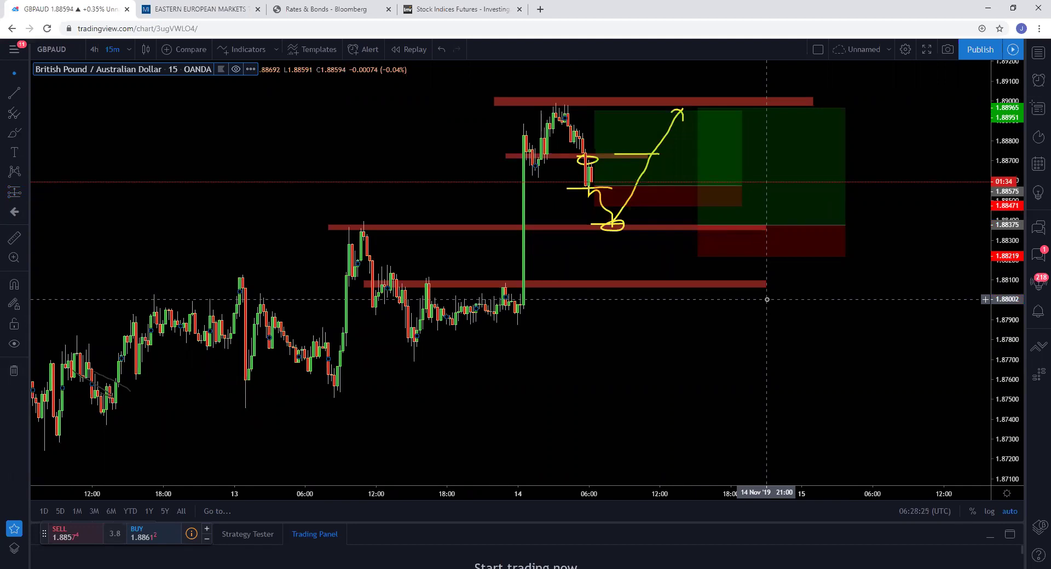
# - Set the chart to the 1-minute timeframe and fit its price scale around the latest candles and the new long position
pyautogui.moveTo(605, 187)
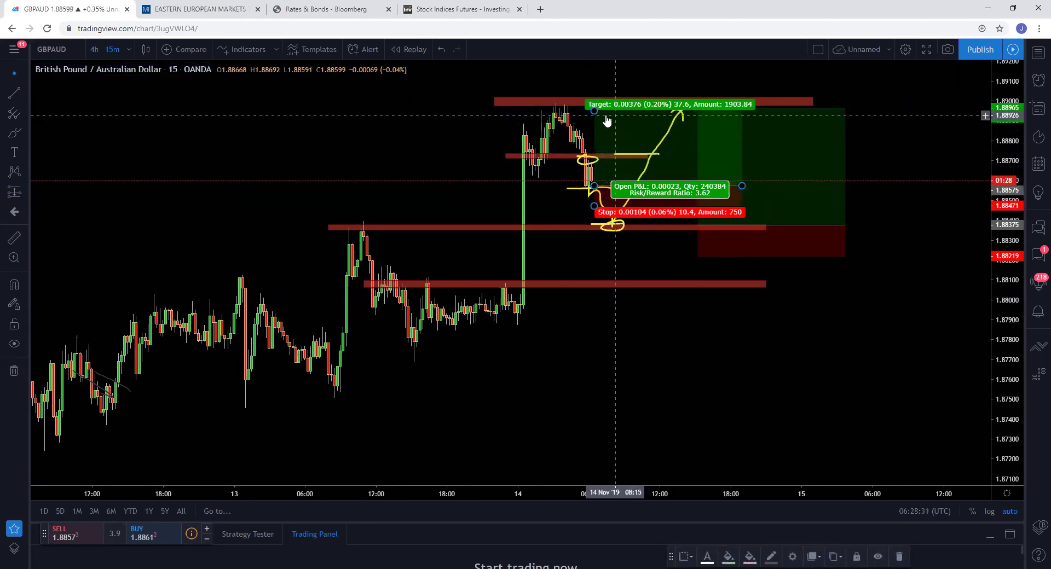
pyautogui.click(130, 49)
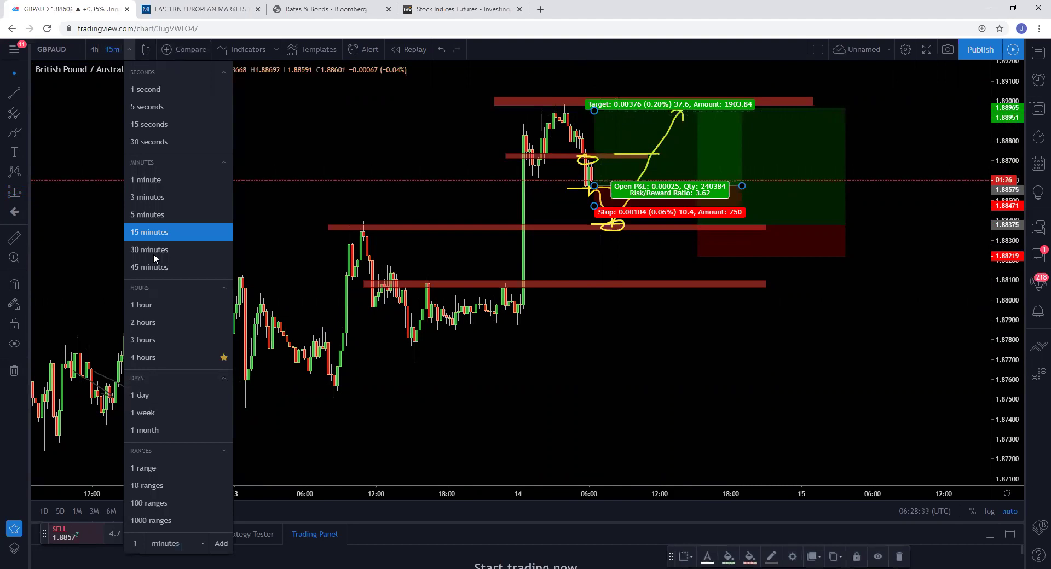
pyautogui.click(156, 180)
pyautogui.scroll(-4, 468, 148)
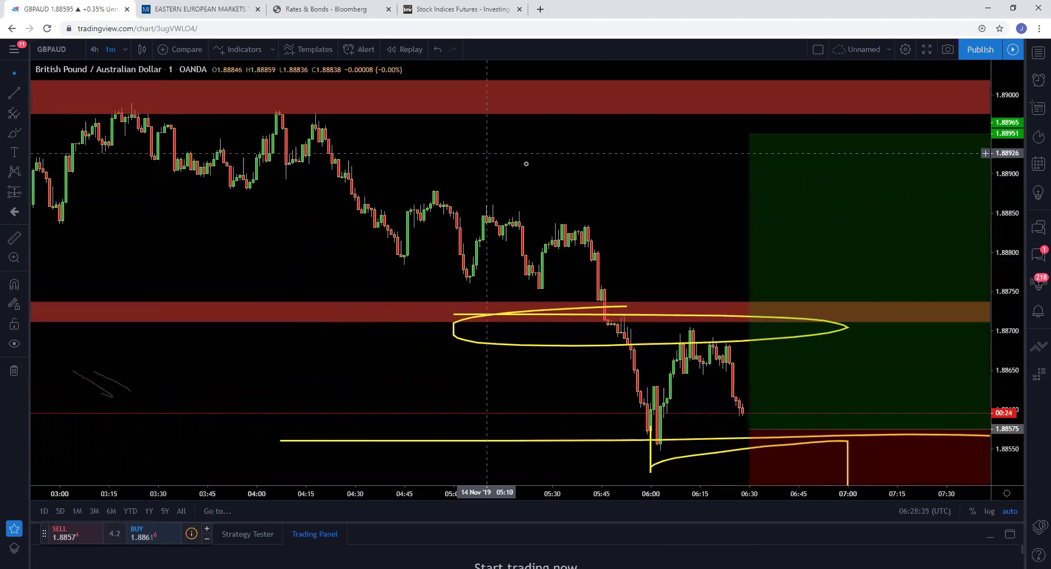
pyautogui.moveTo(1003, 245); pyautogui.dragTo(1003, 279)
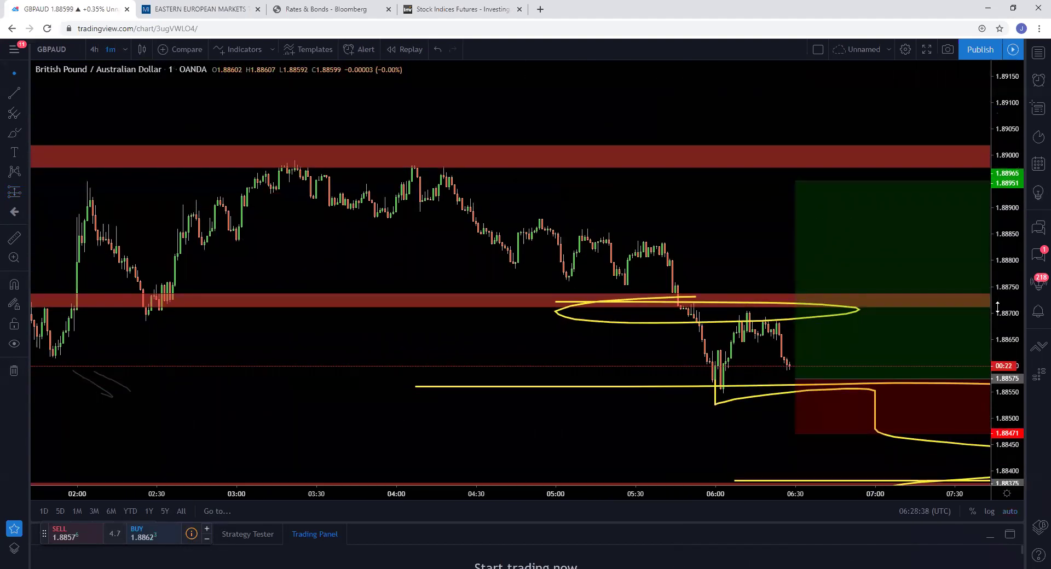
pyautogui.scroll(1, 699, 429)
pyautogui.moveTo(645, 433); pyautogui.dragTo(438, 412)
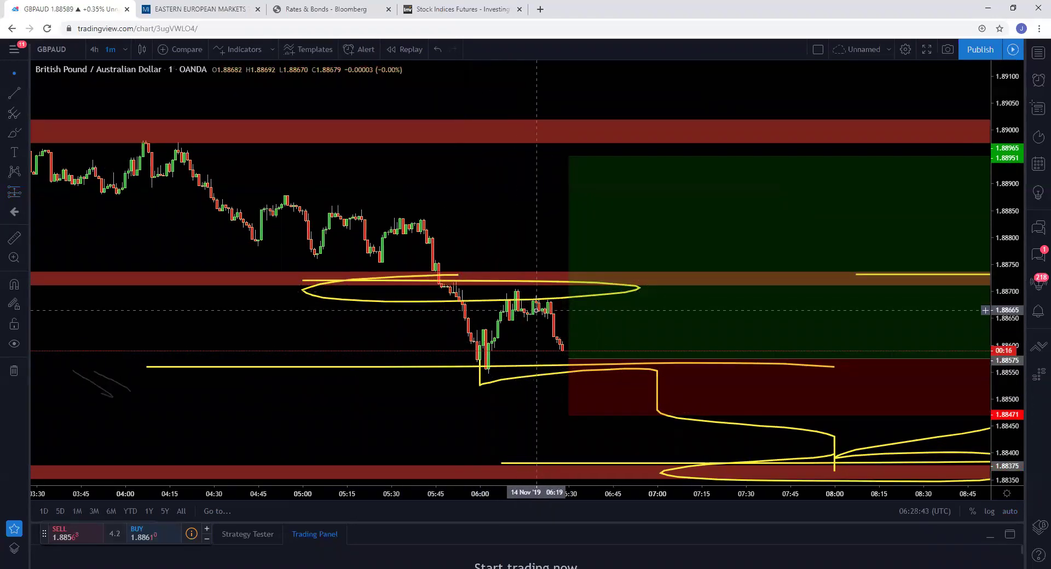
# - Sketch two alternative paths from the latest candle: a dip, retest and drop to about 1.8841, and a bounce up to about 1.8895
pyautogui.scroll(-1, 564, 268)
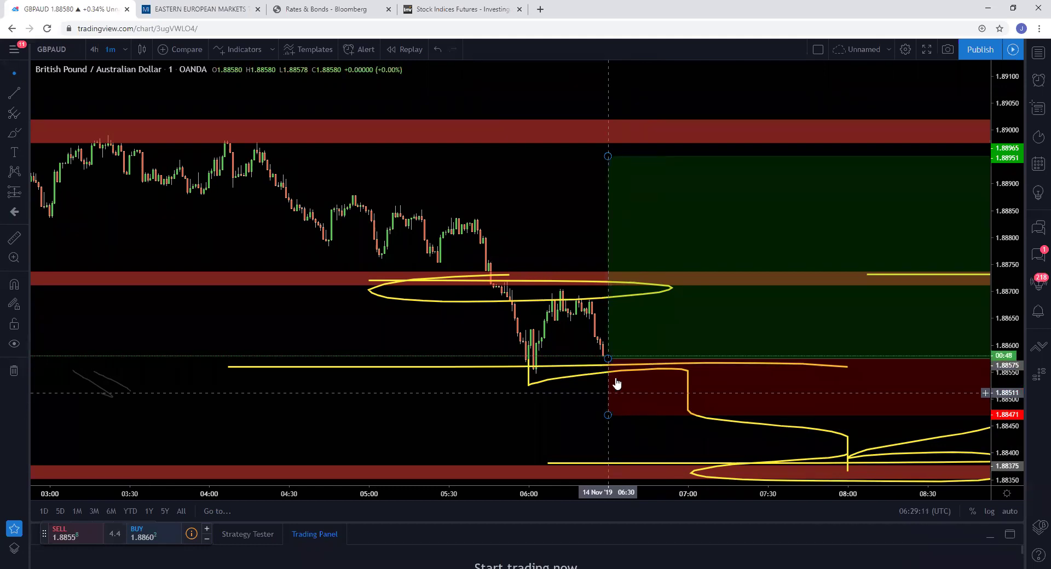
pyautogui.scroll(-1, 683, 217)
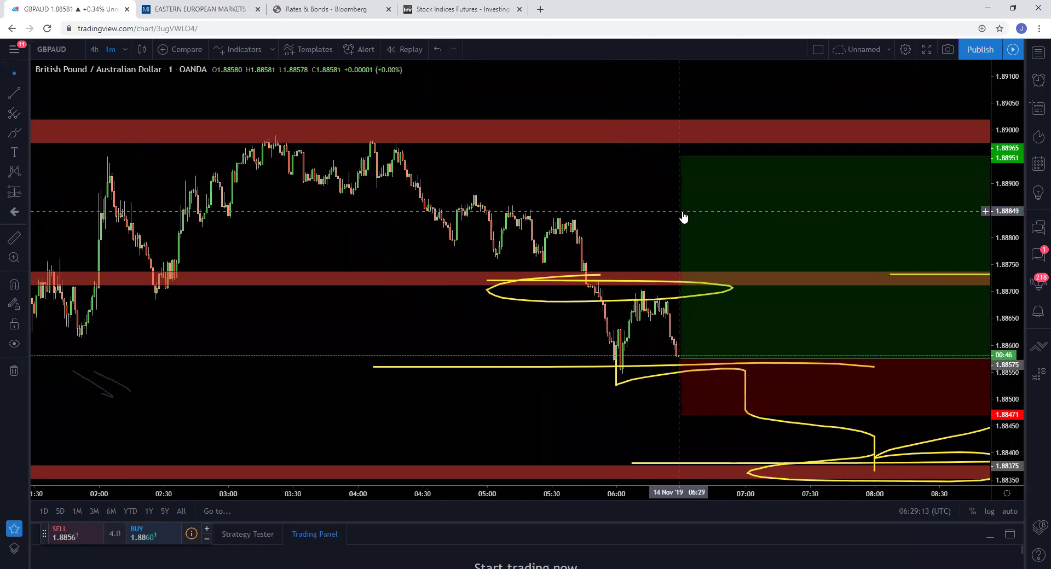
pyautogui.scroll(-1, 683, 218)
pyautogui.moveTo(551, 300); pyautogui.dragTo(439, 307)
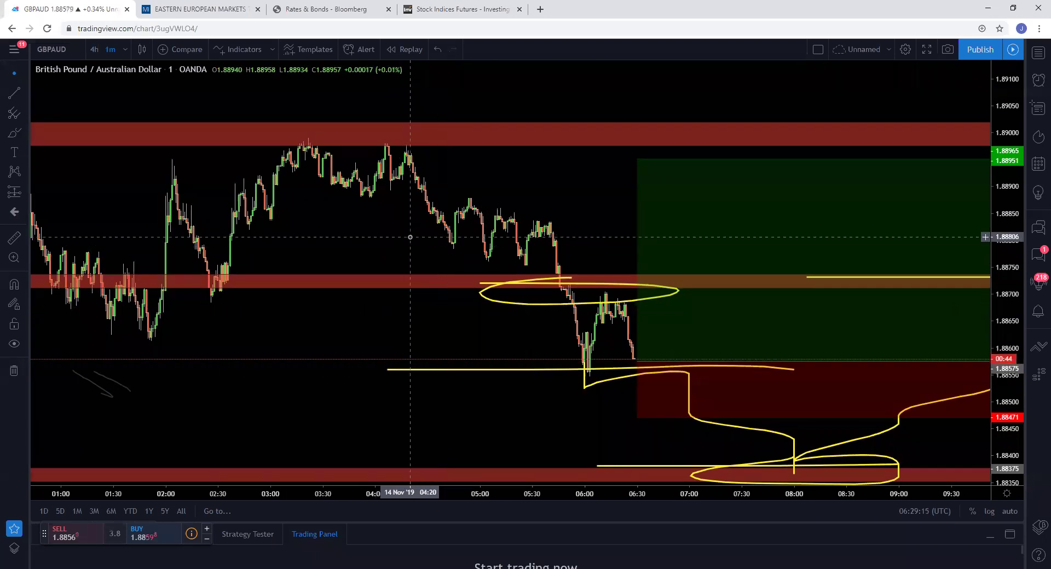
pyautogui.click(14, 133)
pyautogui.moveTo(632, 361)
pyautogui.mouseDown()
pyautogui.moveTo(634, 386)
pyautogui.moveTo(653, 370)
pyautogui.moveTo(687, 449)
pyautogui.mouseUp()
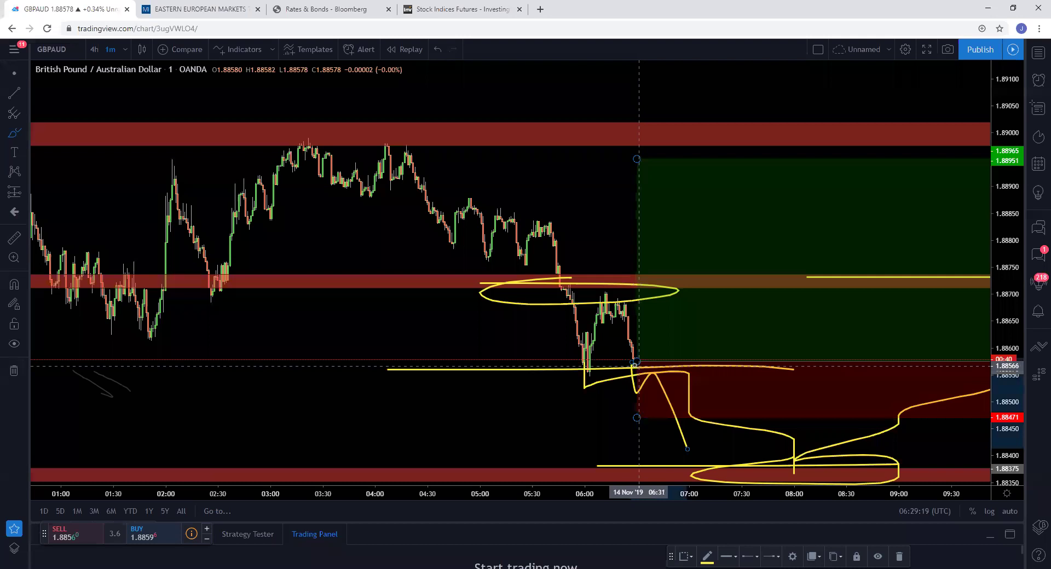
pyautogui.moveTo(633, 356); pyautogui.dragTo(729, 158)
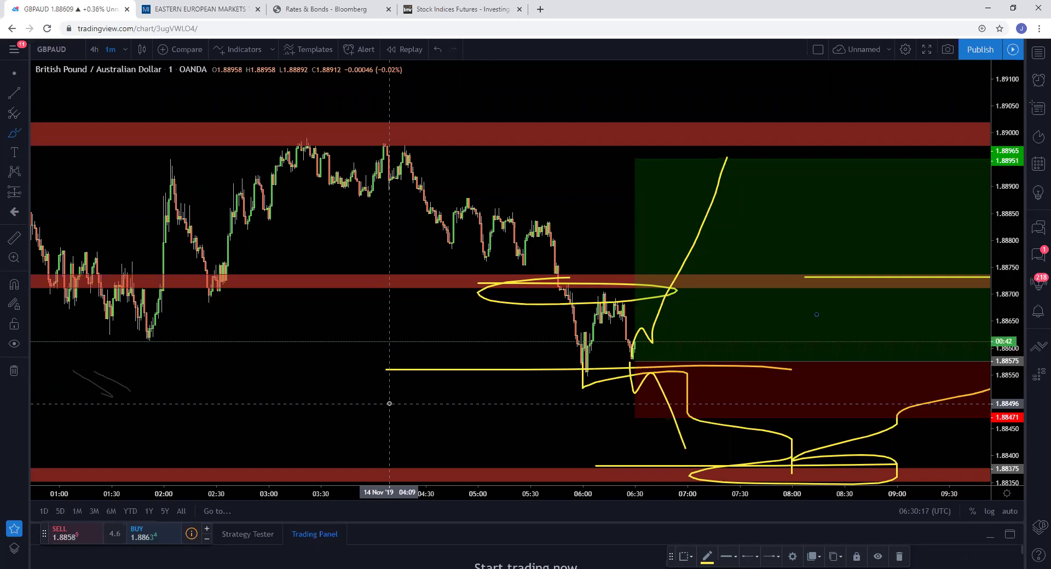
# - Circle and underline the latest low near 1.8858, and mark the first bounce level near 1.8864 with its pullback
pyautogui.scroll(5, 542, 310)
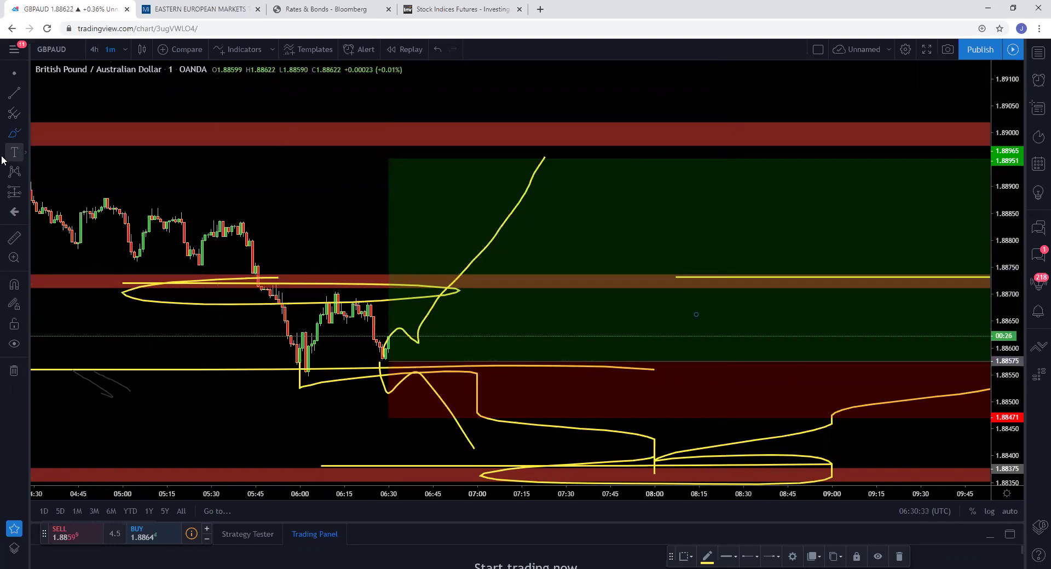
pyautogui.click(24, 133)
pyautogui.moveTo(382, 357); pyautogui.dragTo(401, 359)
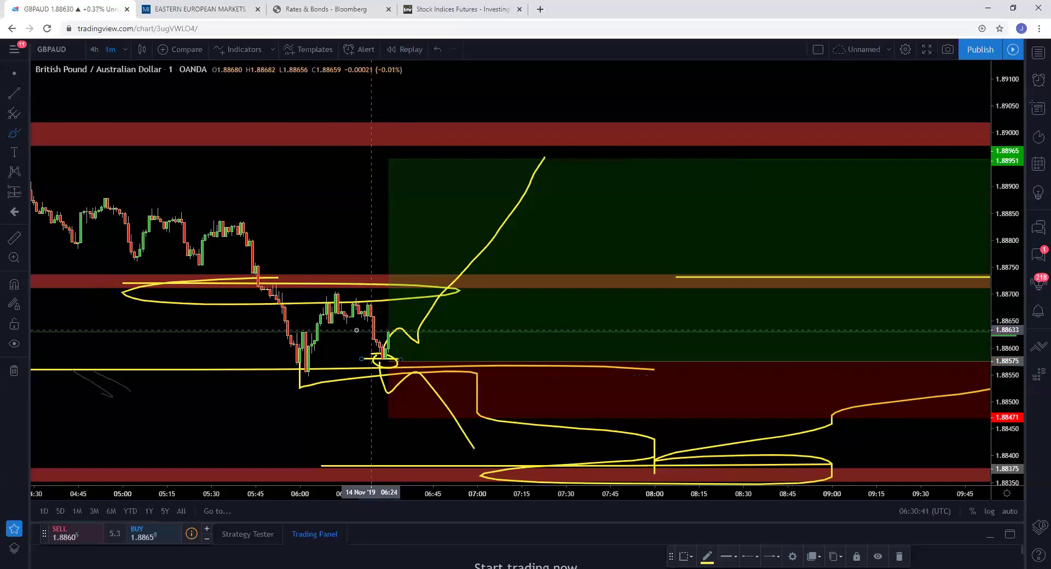
pyautogui.moveTo(416, 324)
pyautogui.mouseDown()
pyautogui.moveTo(339, 323)
pyautogui.moveTo(395, 323)
pyautogui.moveTo(409, 339)
pyautogui.mouseUp()
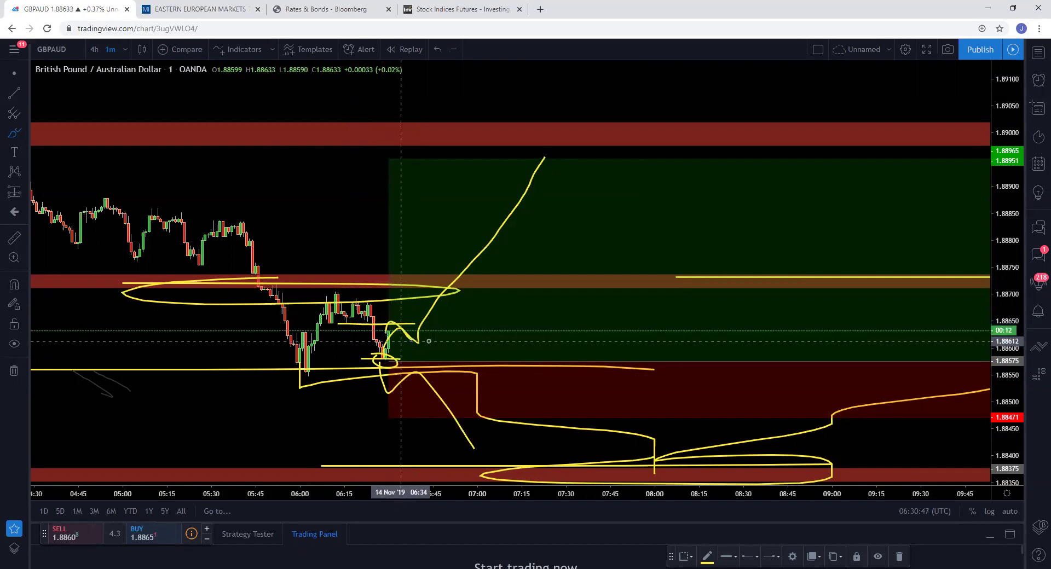
# - Underline the pullback low near 1.8861, trace the continued rise with a level near 1.8891, and sketch an alternative drop to about 1.8844
pyautogui.click(421, 342)
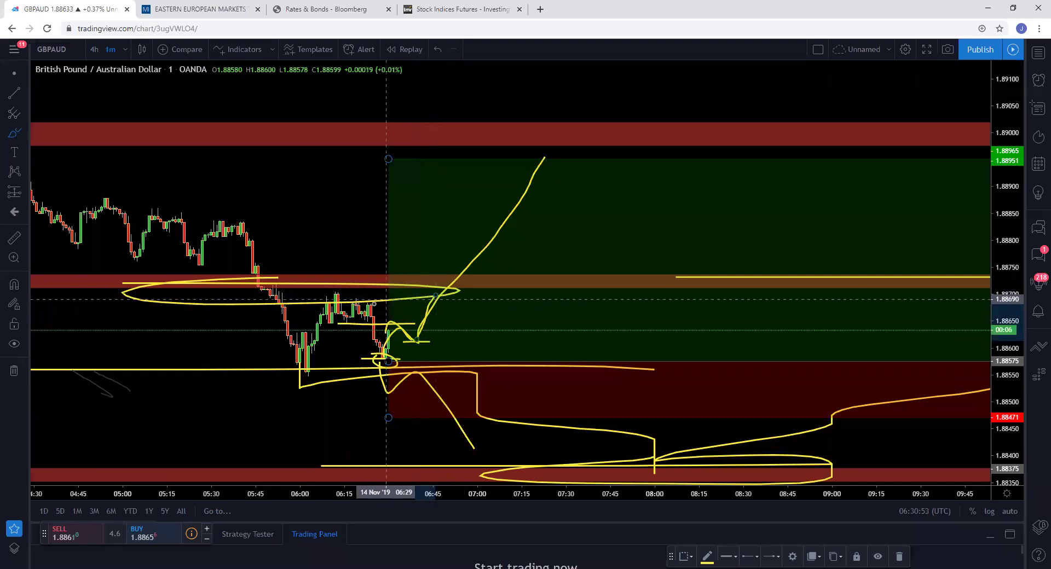
pyautogui.moveTo(440, 299)
pyautogui.mouseDown()
pyautogui.moveTo(459, 289)
pyautogui.moveTo(478, 244)
pyautogui.moveTo(547, 159)
pyautogui.moveTo(578, 181)
pyautogui.mouseUp()
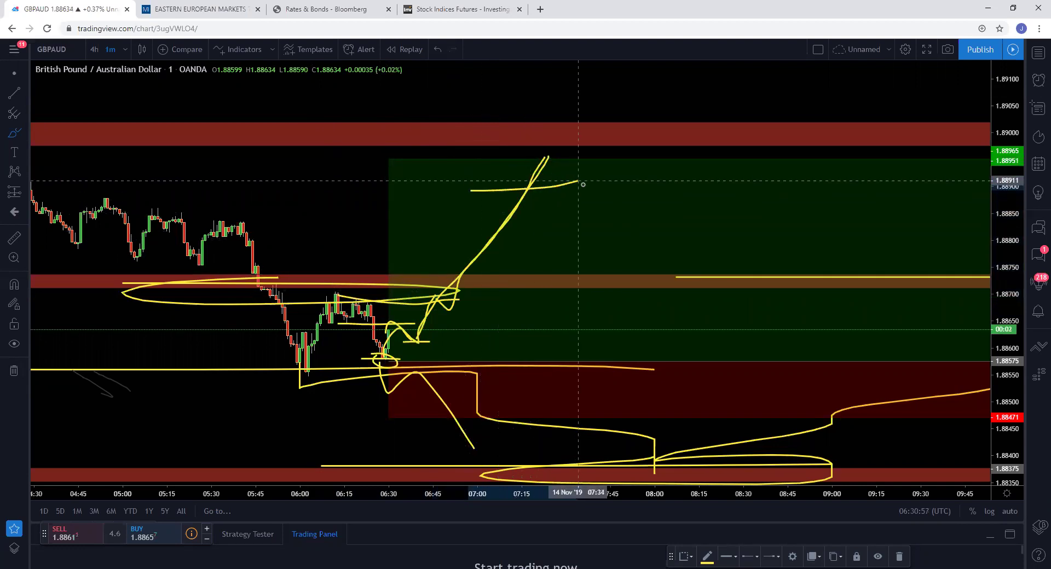
pyautogui.moveTo(450, 298); pyautogui.dragTo(541, 436)
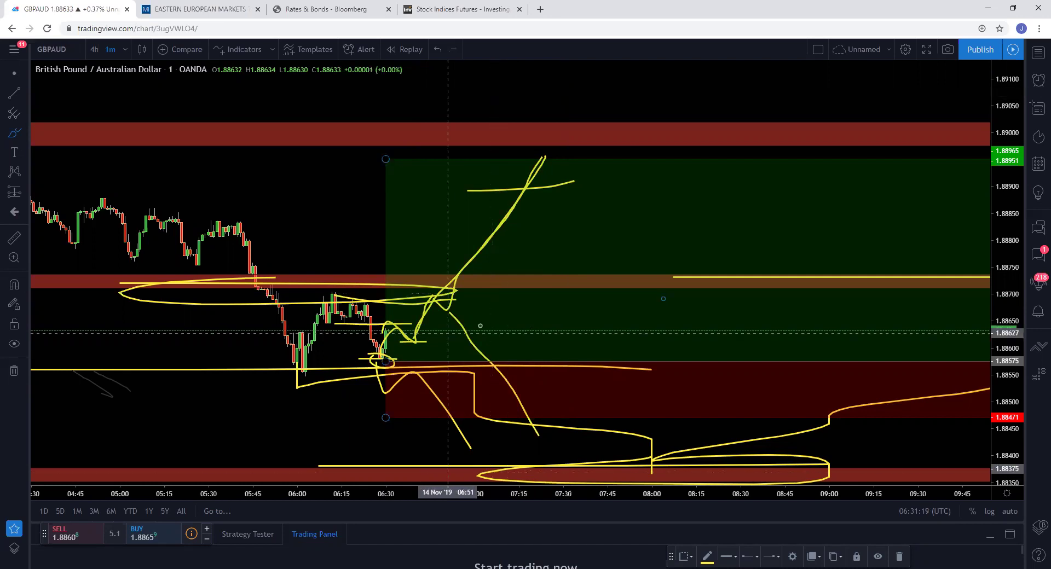
# - Remove all drawings from the 1-minute chart
pyautogui.scroll(-2, 424, 268)
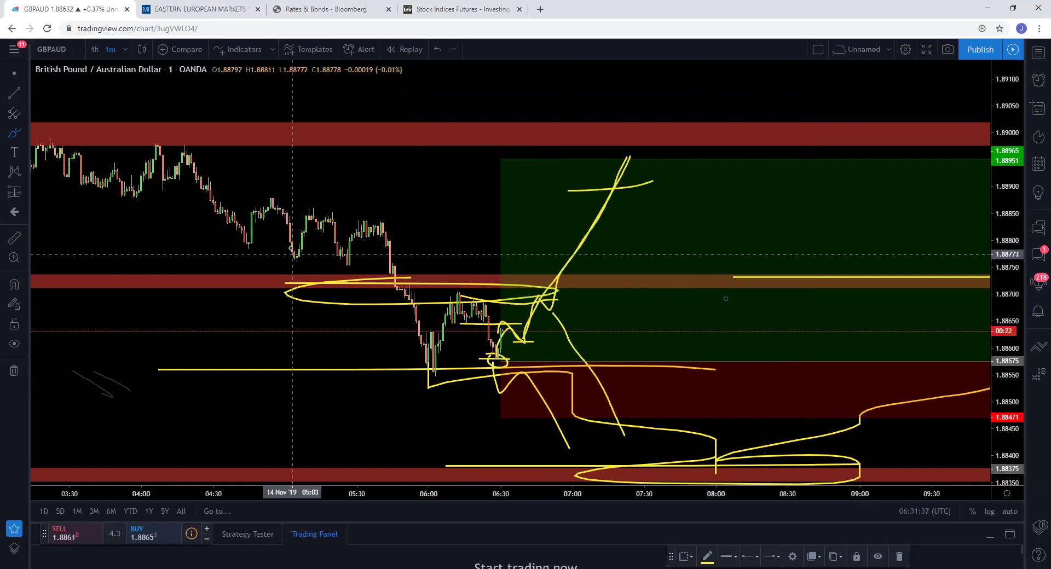
pyautogui.rightClick(505, 204)
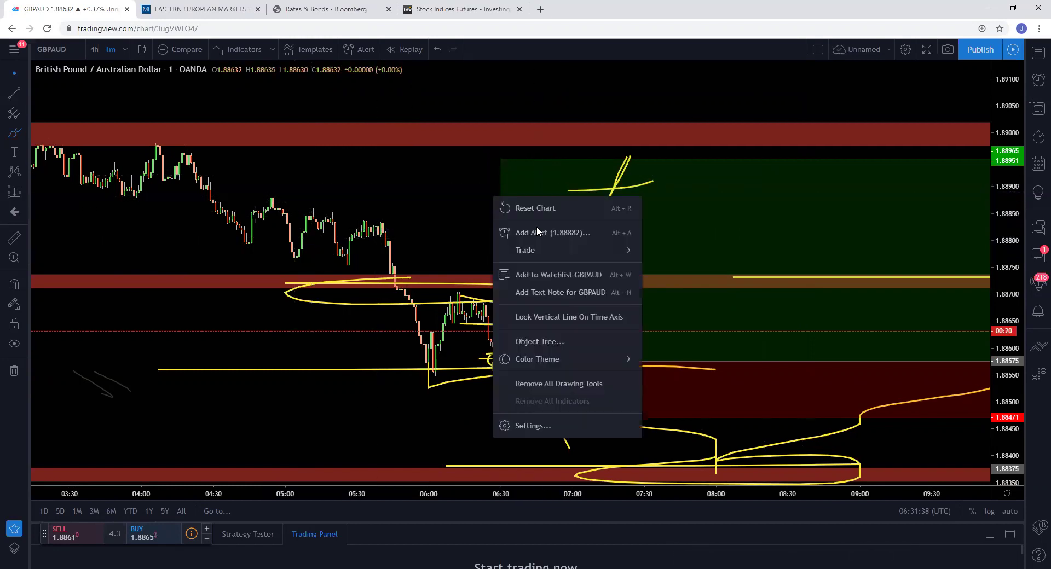
pyautogui.click(564, 386)
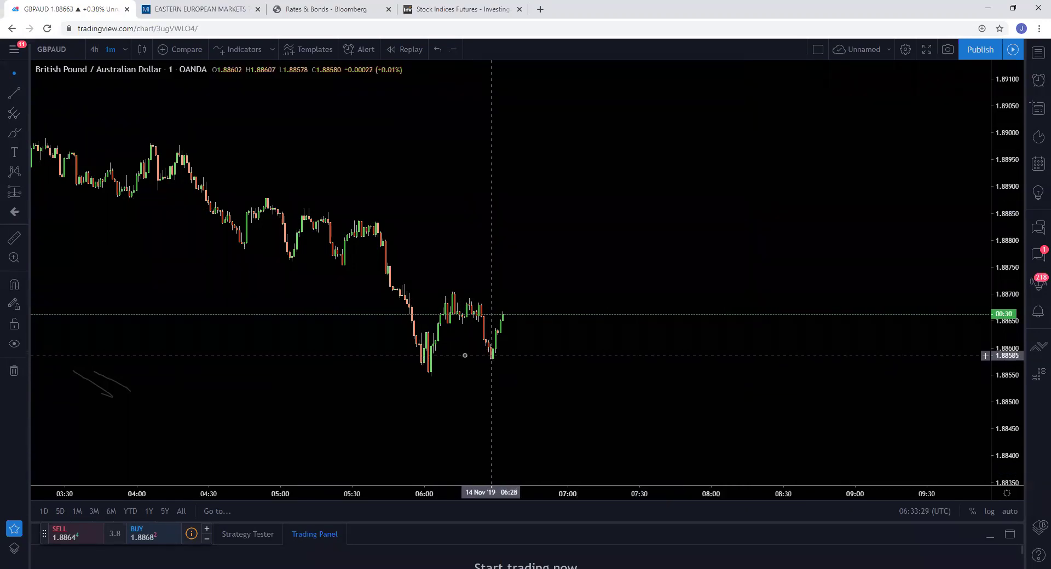
# - Try a long position at the latest 1-minute low with entry about 1.8858, target about 1.8891 and stop about 1.8851
pyautogui.click(15, 192)
pyautogui.click(501, 362)
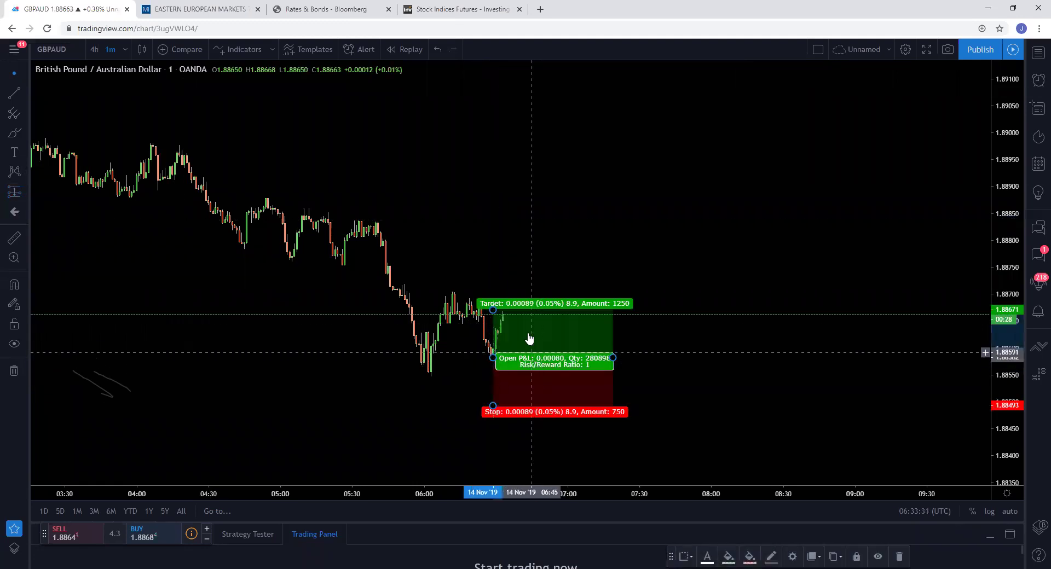
pyautogui.moveTo(494, 310); pyautogui.dragTo(495, 157)
pyautogui.moveTo(501, 388); pyautogui.dragTo(502, 382)
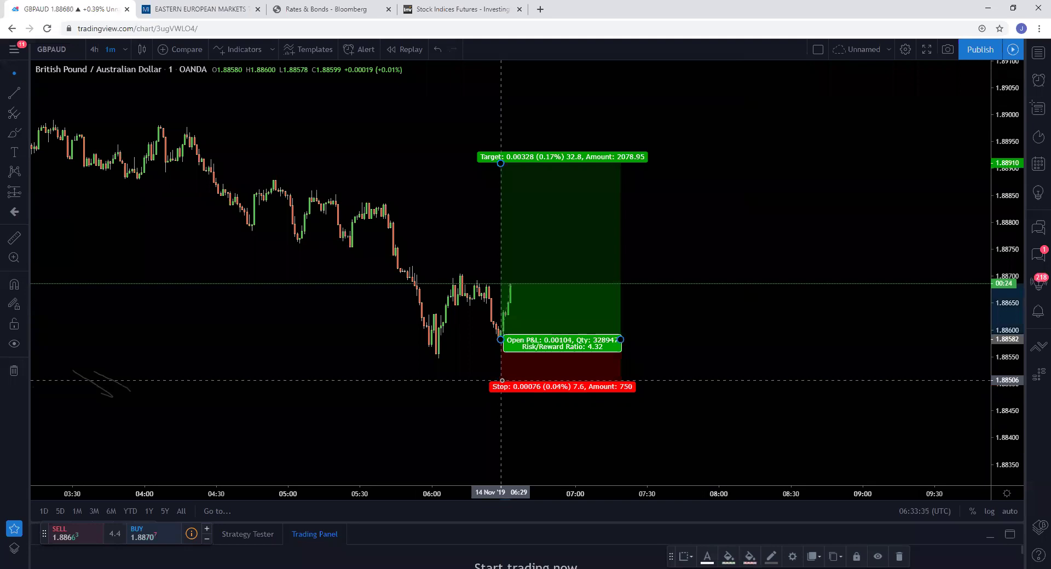
pyautogui.scroll(2, 375, 328)
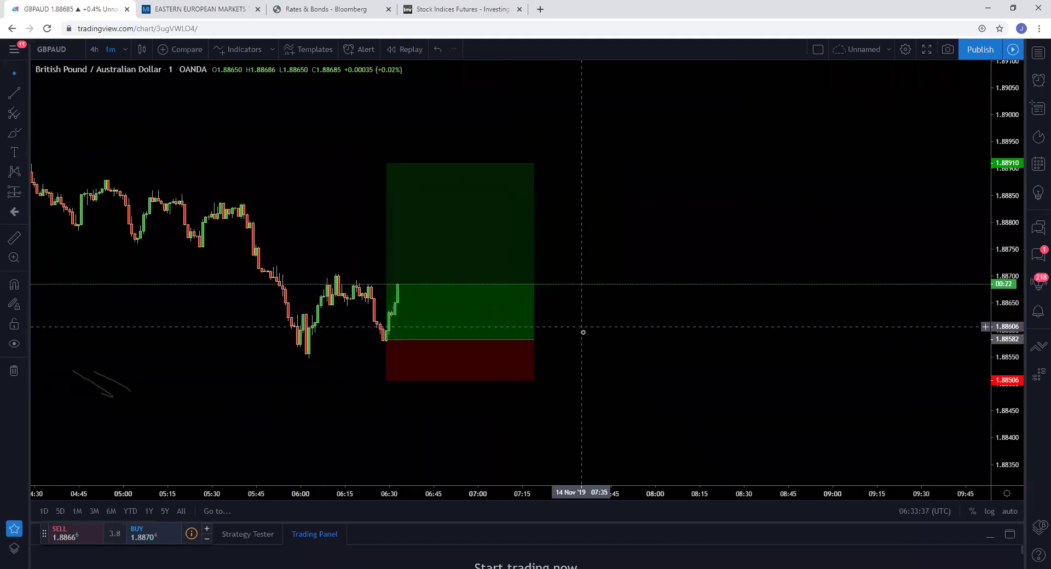
pyautogui.click(476, 313)
pyautogui.press('Delete')
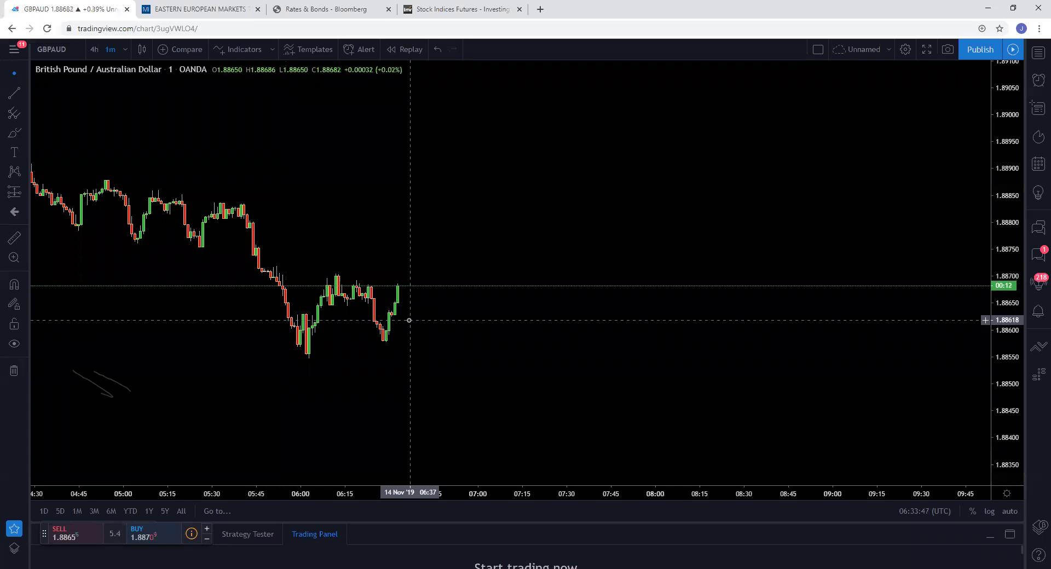
# - Mark resistance near 1.8869, circle the latest upswing, sketch a drop to about 1.8842, and underline the lows near 1.8854 and 1.8858
pyautogui.scroll(-3, 336, 283)
pyautogui.click(14, 133)
pyautogui.moveTo(407, 282)
pyautogui.mouseDown()
pyautogui.moveTo(476, 282)
pyautogui.moveTo(445, 339)
pyautogui.moveTo(462, 283)
pyautogui.moveTo(494, 429)
pyautogui.mouseUp()
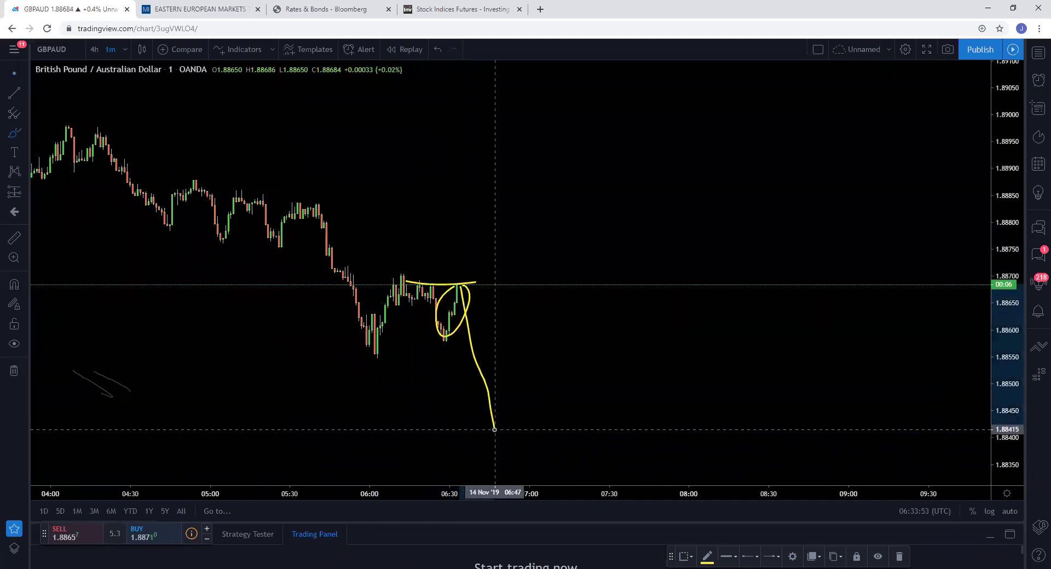
pyautogui.moveTo(375, 360); pyautogui.dragTo(539, 360)
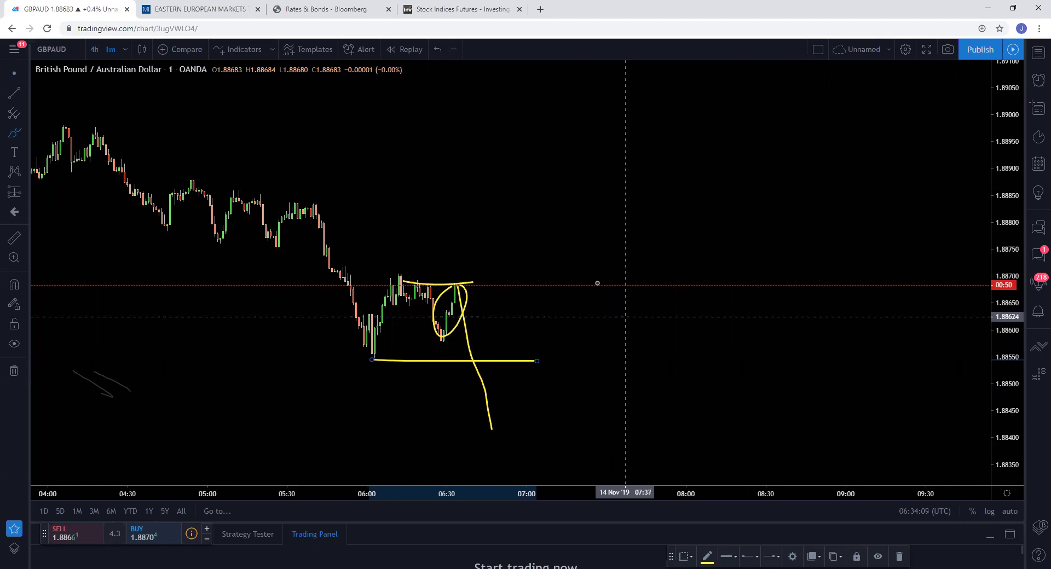
pyautogui.moveTo(428, 339); pyautogui.dragTo(460, 340)
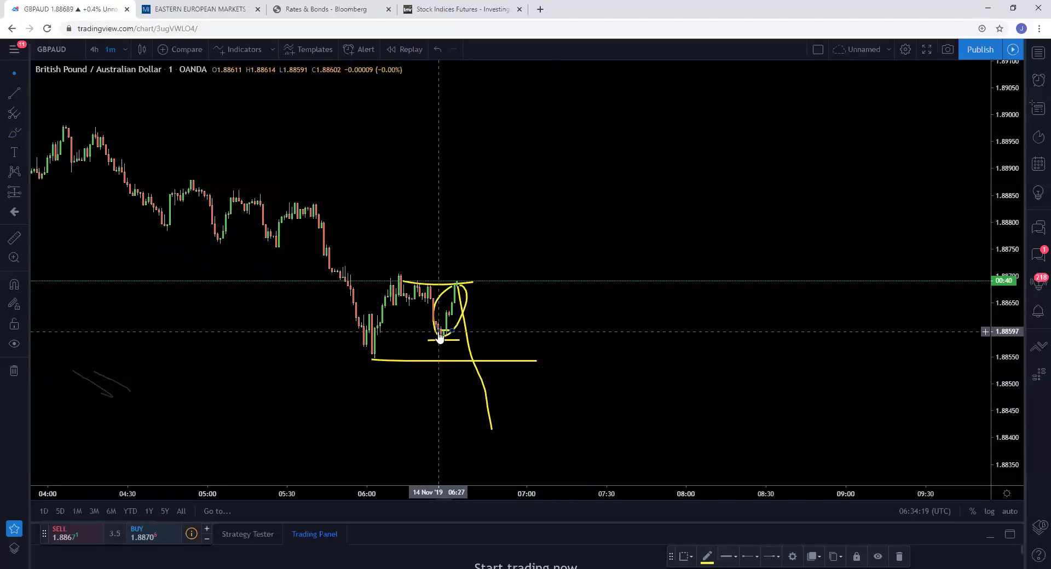
# - Set the chart to the 1-hour timeframe, reset its view and enlarge the latest candles
pyautogui.click(122, 49)
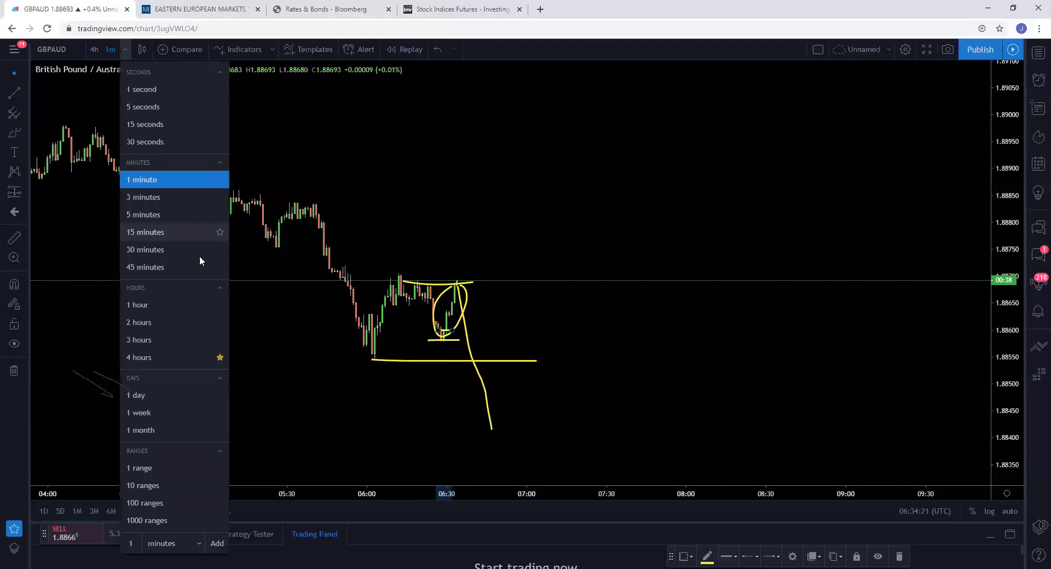
pyautogui.click(155, 300)
pyautogui.rightClick(272, 313)
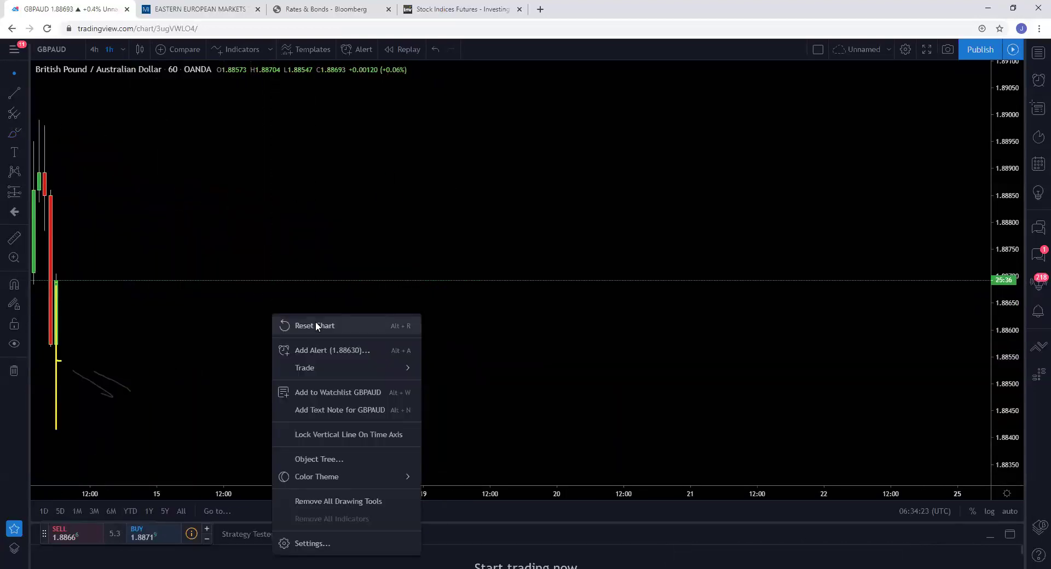
pyautogui.click(317, 325)
pyautogui.scroll(5, 443, 319)
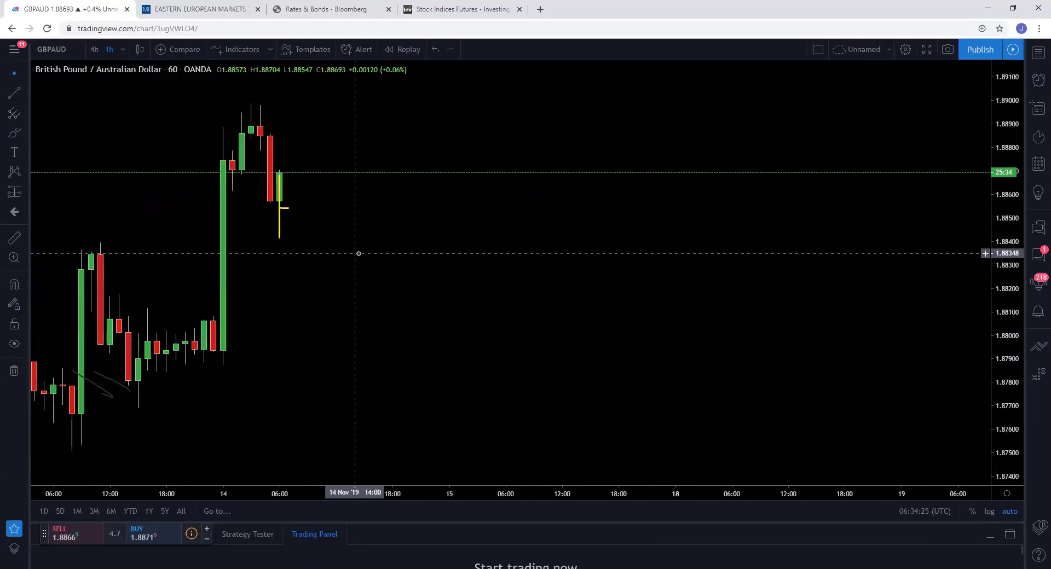
pyautogui.scroll(2, 328, 246)
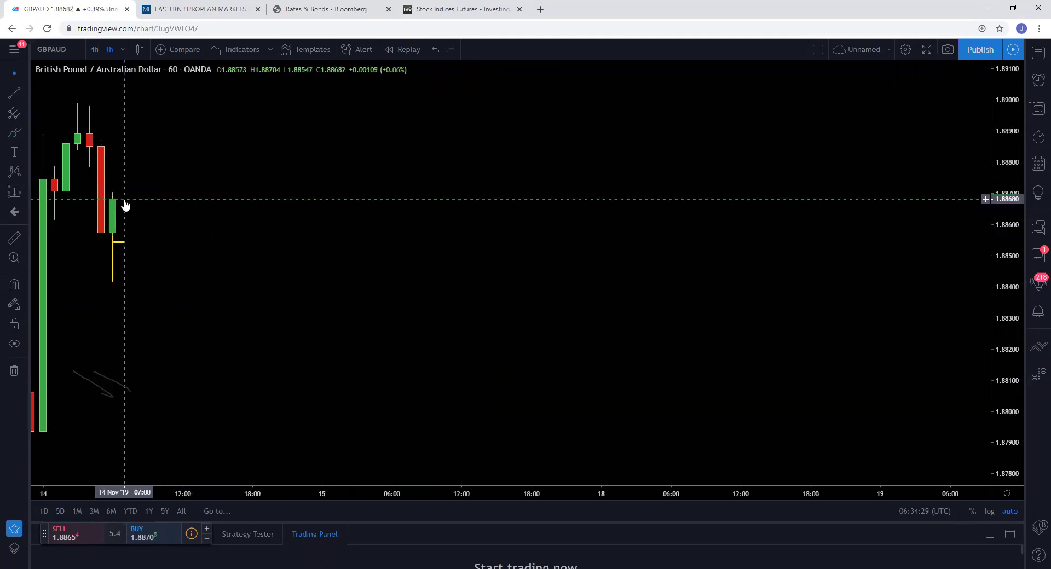
# - Bring earlier 1-hour candles into view and return the chart to the 1-minute timeframe
pyautogui.moveTo(142, 211); pyautogui.dragTo(282, 222)
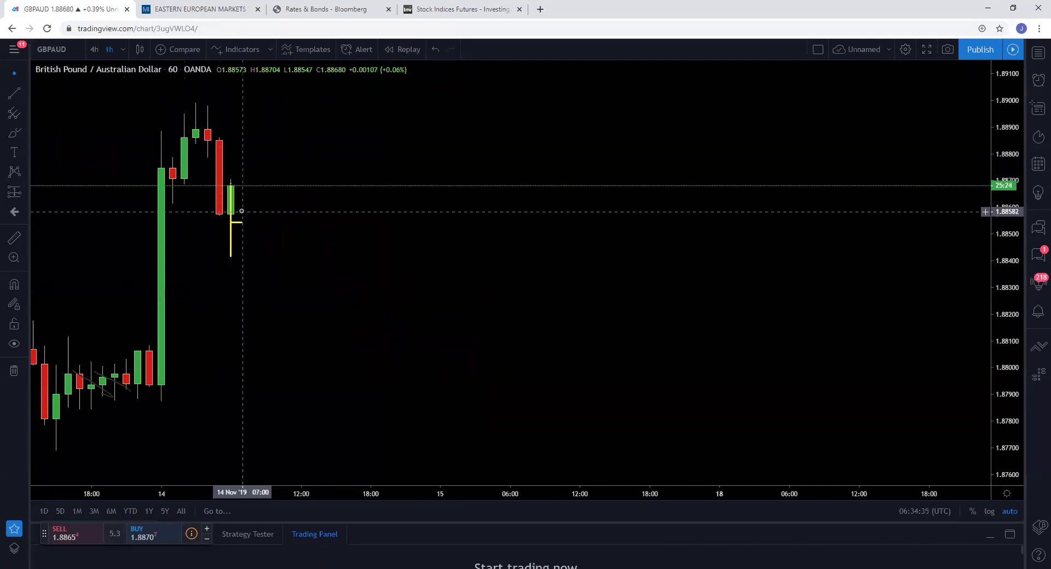
pyautogui.click(122, 49)
pyautogui.click(177, 178)
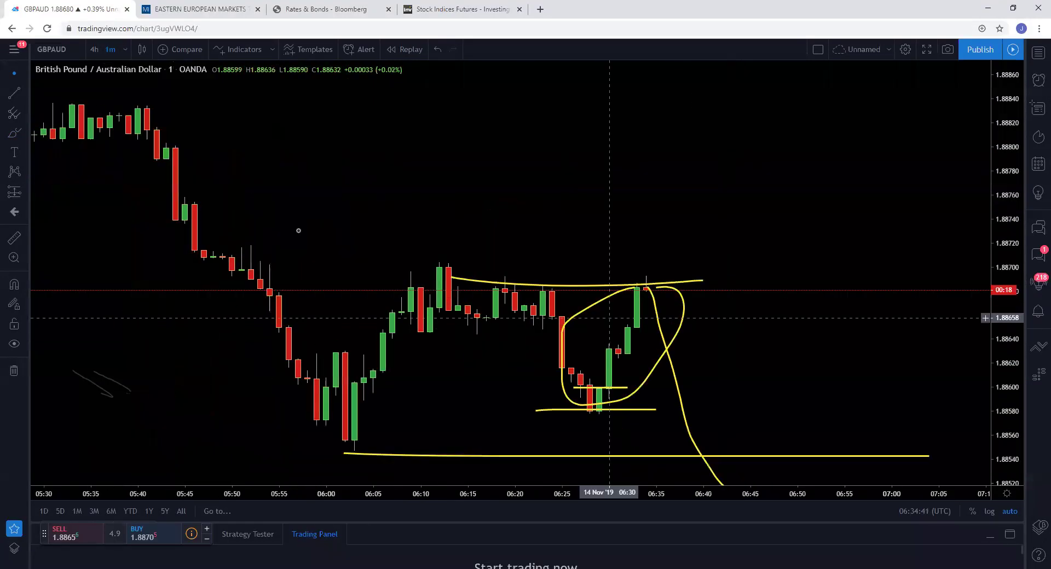
# - Brush a circle around the resistance near 1.8868, mark a level near 1.8863, and sketch a price rise to about 1.8877
pyautogui.click(15, 133)
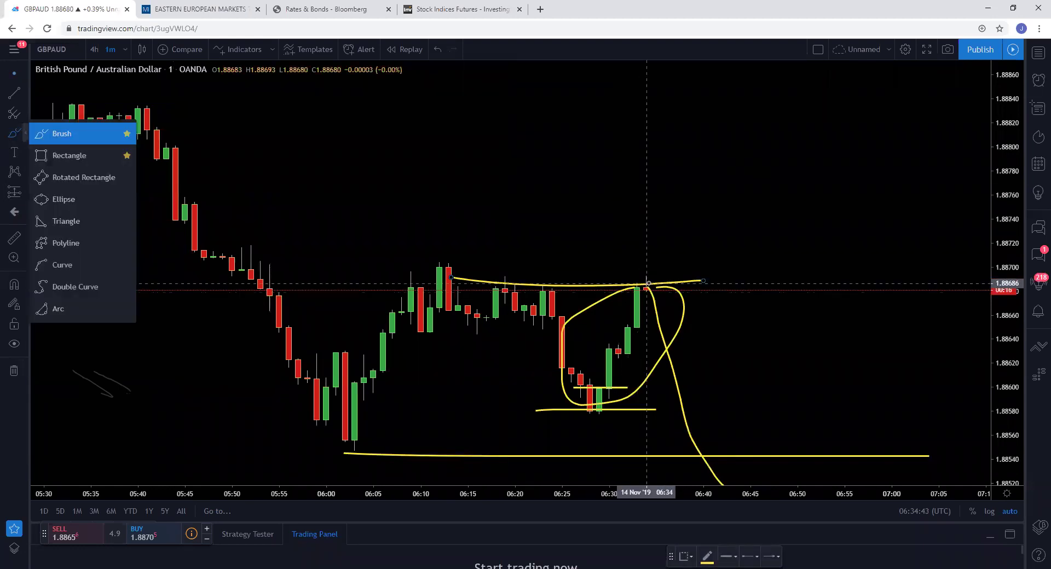
pyautogui.moveTo(530, 282)
pyautogui.mouseDown()
pyautogui.moveTo(440, 290)
pyautogui.moveTo(699, 286)
pyautogui.mouseUp()
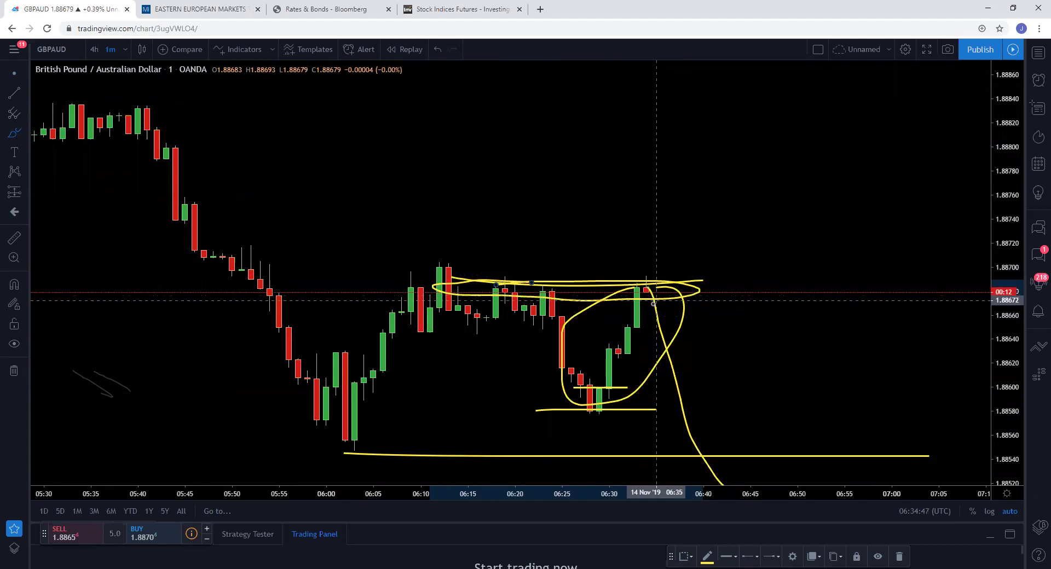
pyautogui.moveTo(556, 348); pyautogui.dragTo(739, 358)
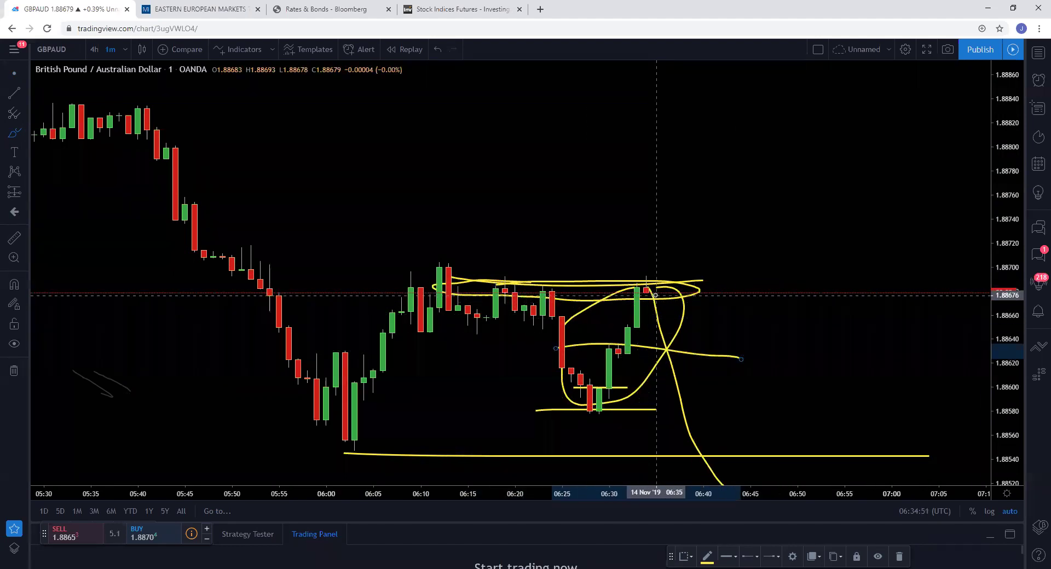
pyautogui.moveTo(648, 295); pyautogui.dragTo(731, 185)
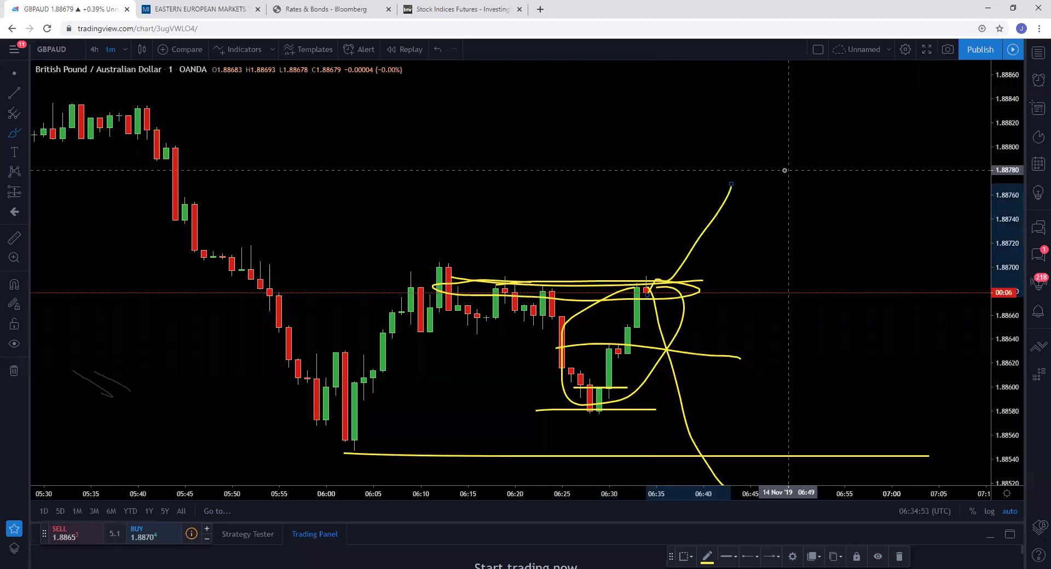
# - Sketch a descending trendline above the highs from about 1.8886 down to about 1.8868
pyautogui.scroll(-3, 375, 164)
pyautogui.moveTo(304, 127)
pyautogui.mouseDown()
pyautogui.moveTo(691, 247)
pyautogui.moveTo(863, 314)
pyautogui.mouseUp()
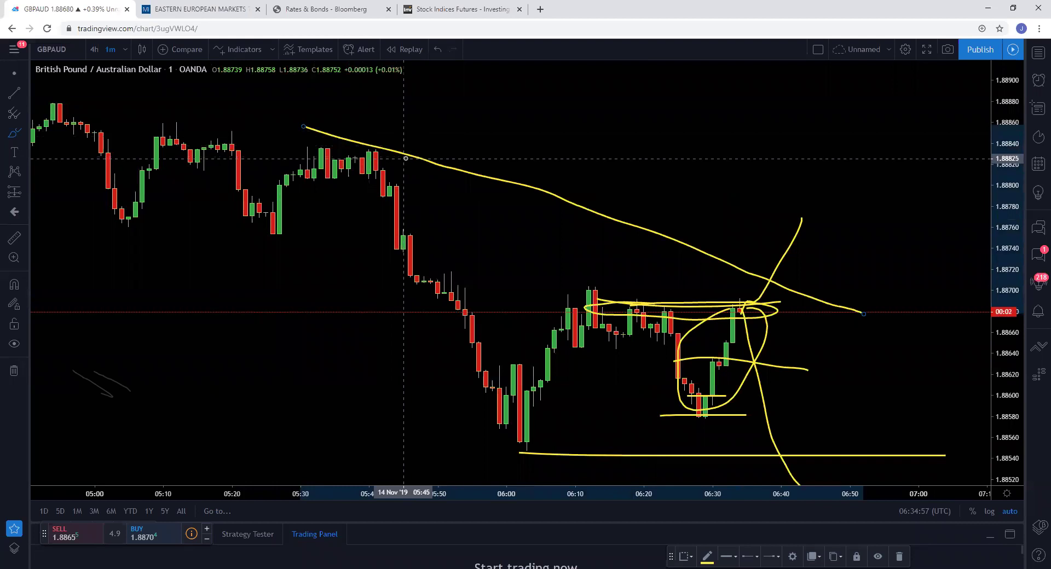
pyautogui.scroll(2, 405, 158)
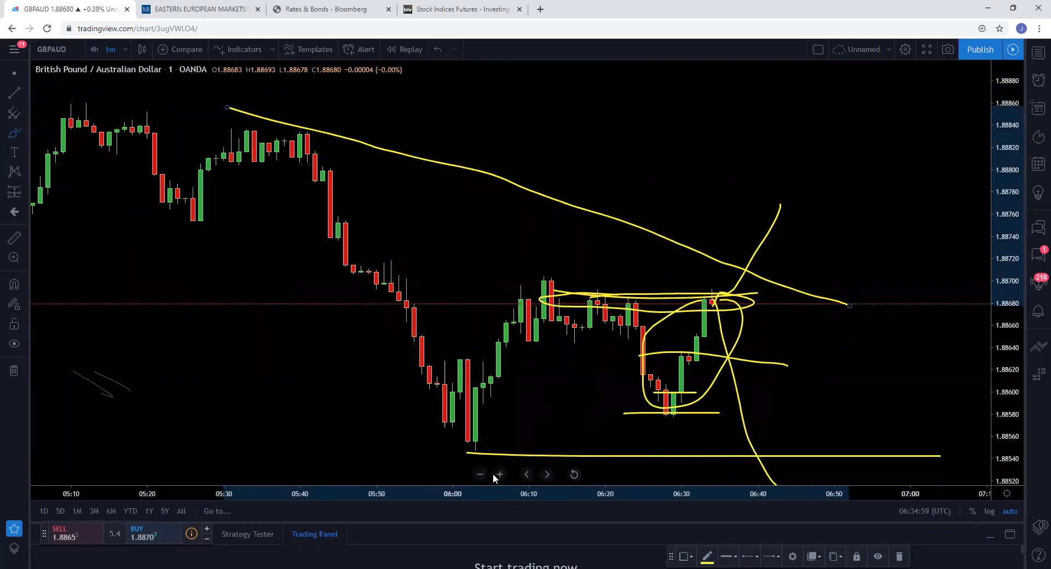
# - Circle the two latest swing lows and draw a resistance line from the 05:33 high near 1.8884
pyautogui.moveTo(474, 429); pyautogui.dragTo(467, 428)
pyautogui.moveTo(666, 409)
pyautogui.mouseDown()
pyautogui.moveTo(652, 426)
pyautogui.moveTo(684, 405)
pyautogui.moveTo(669, 397)
pyautogui.mouseUp()
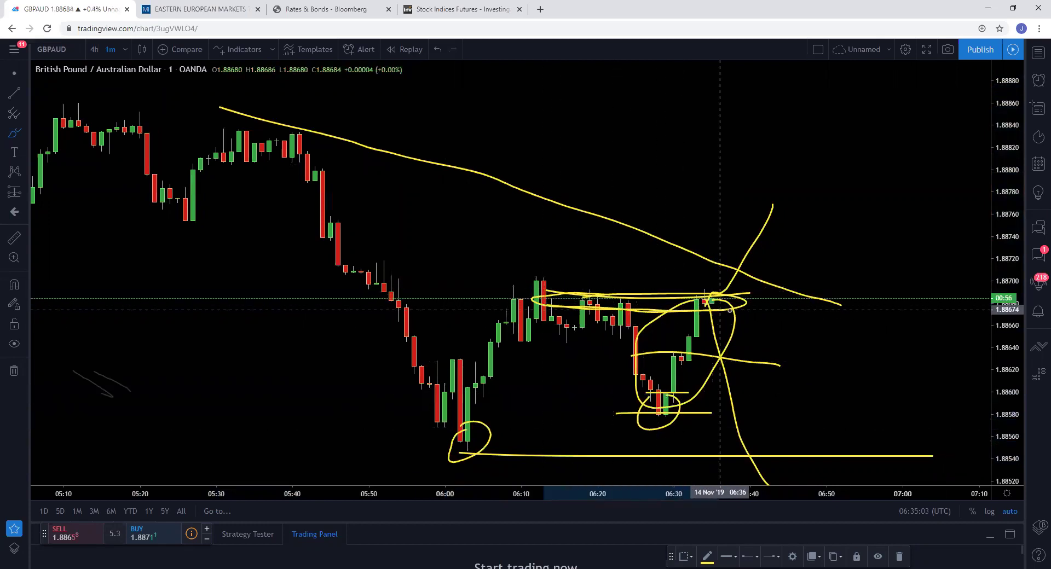
pyautogui.moveTo(241, 134); pyautogui.dragTo(864, 130)
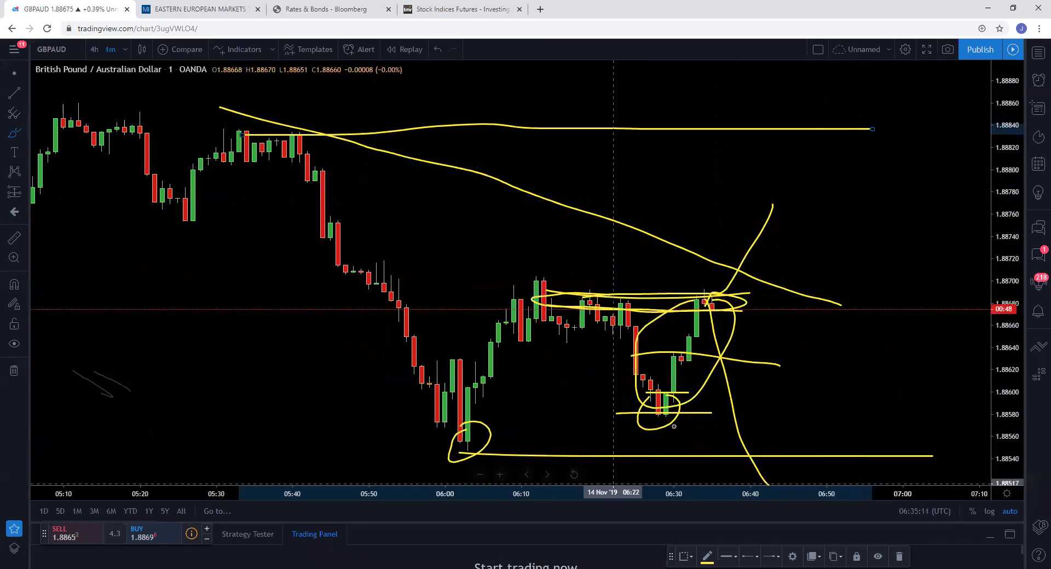
pyautogui.scroll(3, 684, 284)
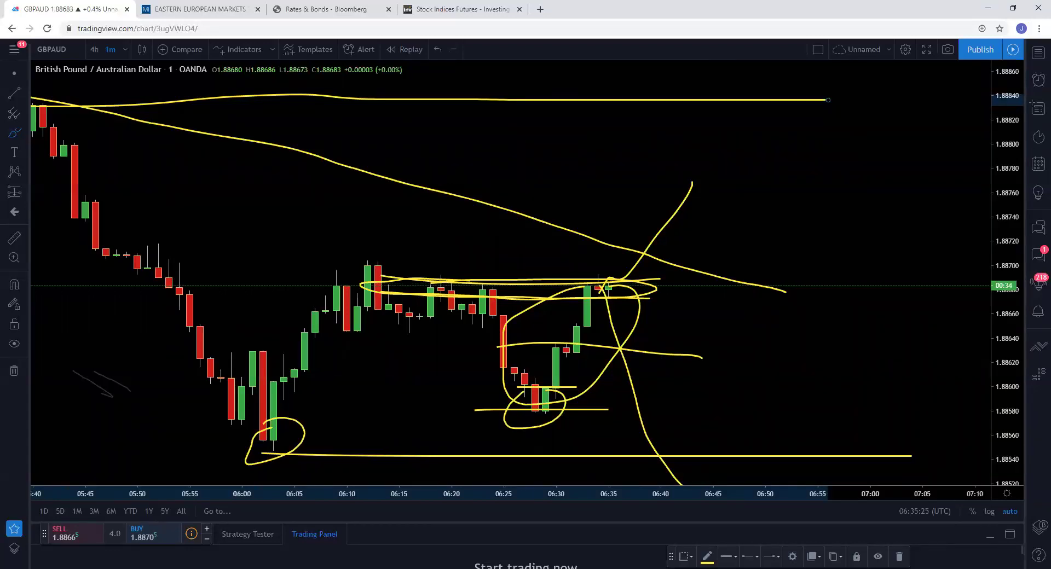
# - Remove all drawings from the 1-minute chart
pyautogui.scroll(-2, 584, 218)
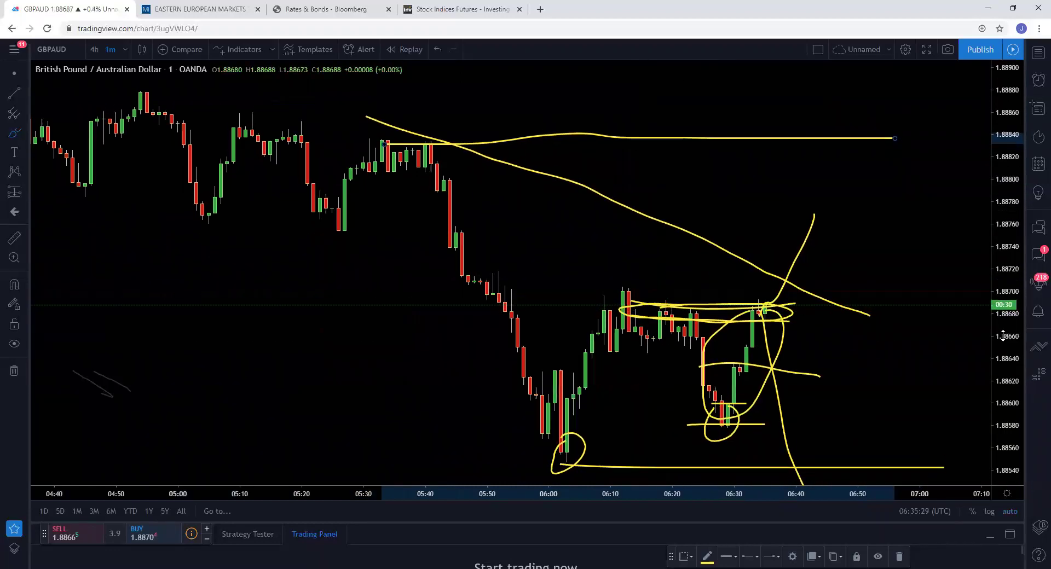
pyautogui.rightClick(852, 331)
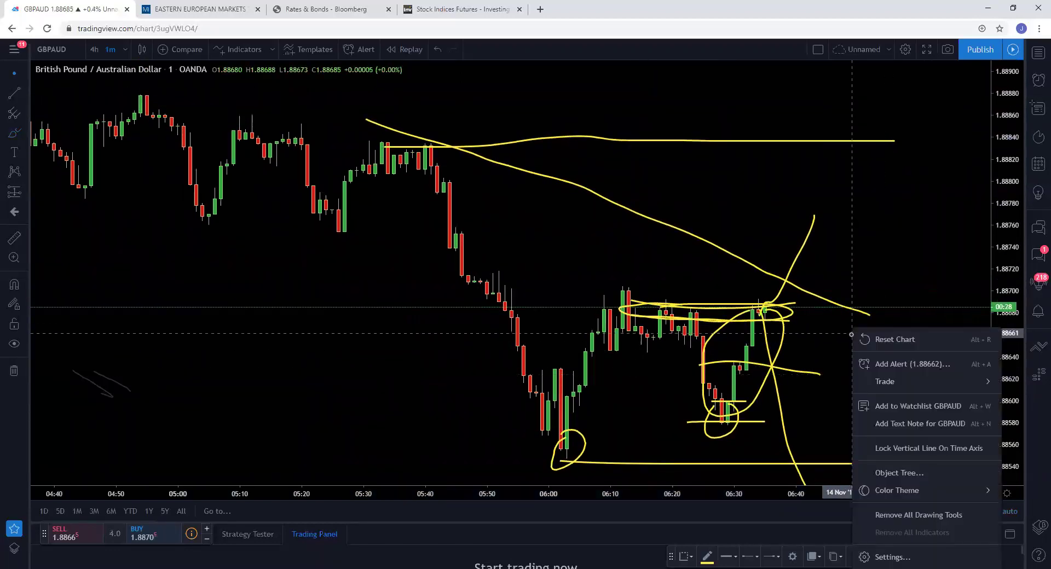
pyautogui.click(918, 516)
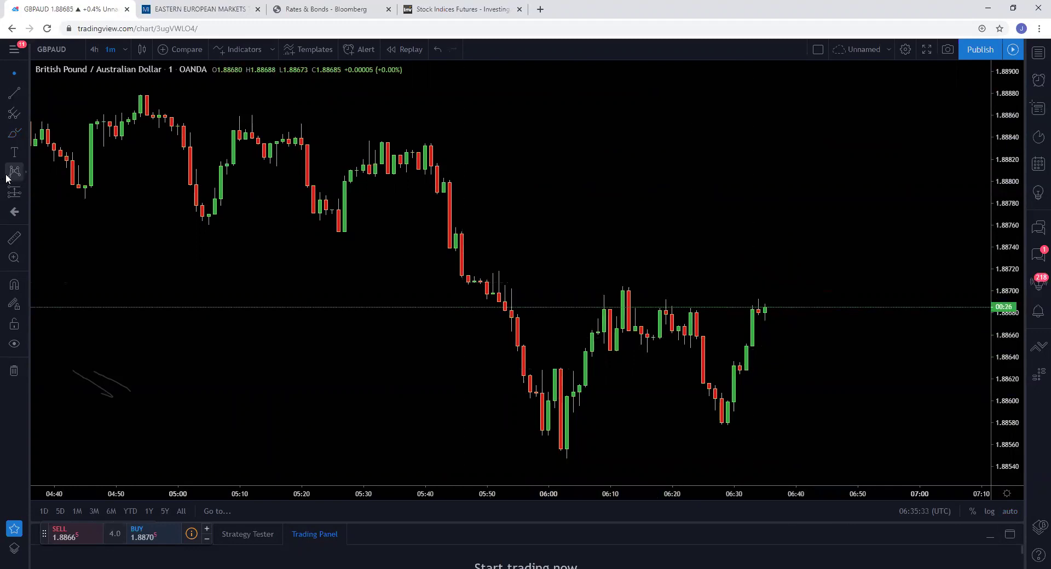
# - Underline the lows near 1.8858 and 1.8856, and add short strokes across the latest low between about 1.8858 and 1.8860
pyautogui.moveTo(706, 424); pyautogui.dragTo(765, 421)
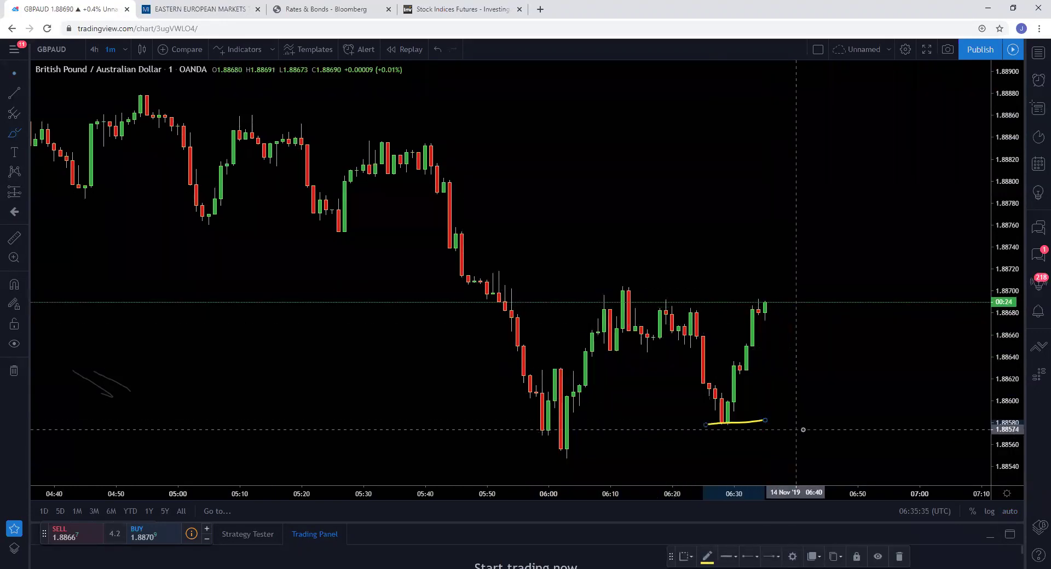
pyautogui.scroll(1, 883, 387)
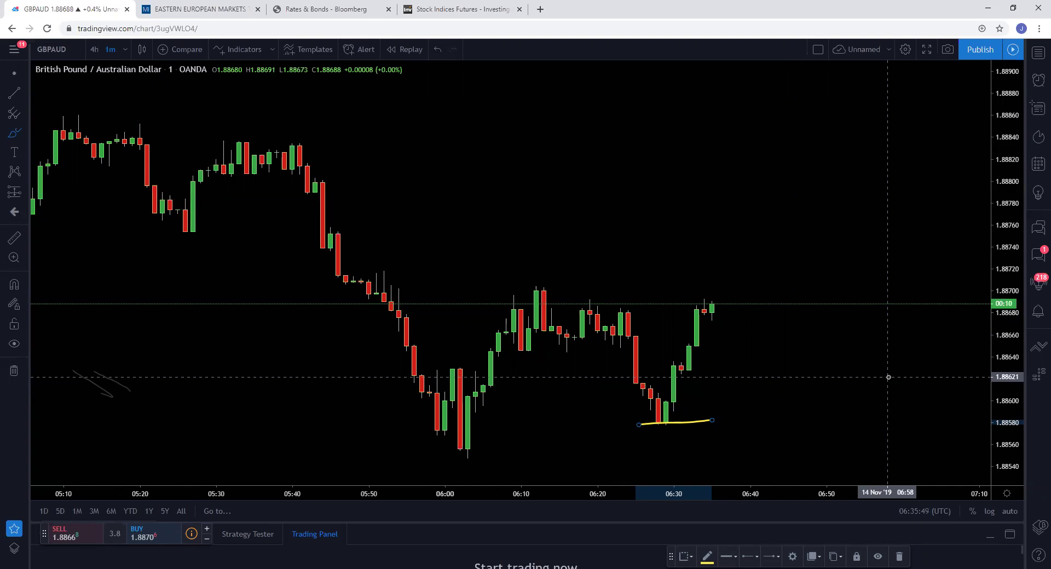
pyautogui.scroll(-1, 767, 394)
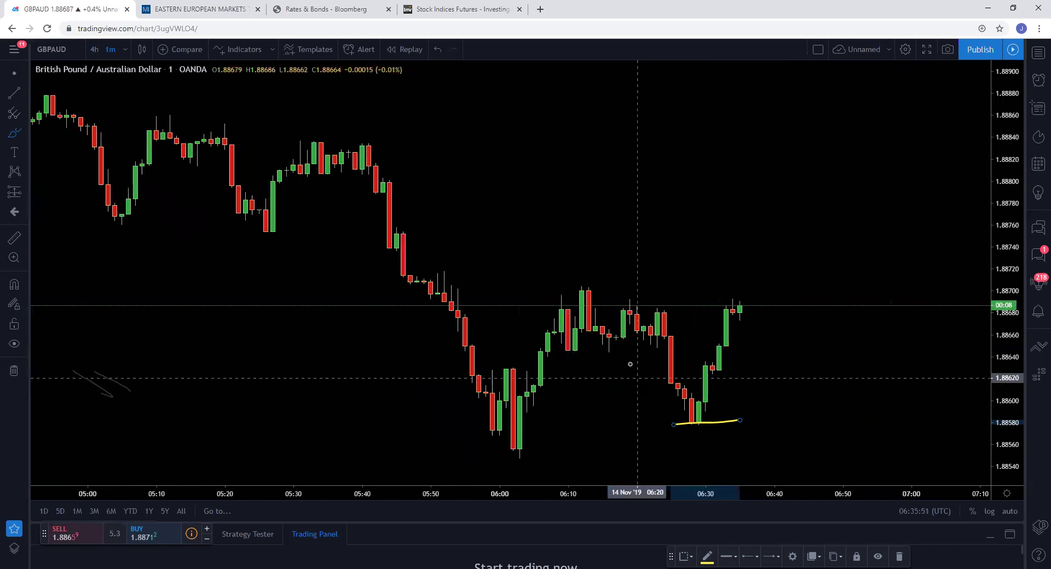
pyautogui.moveTo(501, 449); pyautogui.dragTo(554, 447)
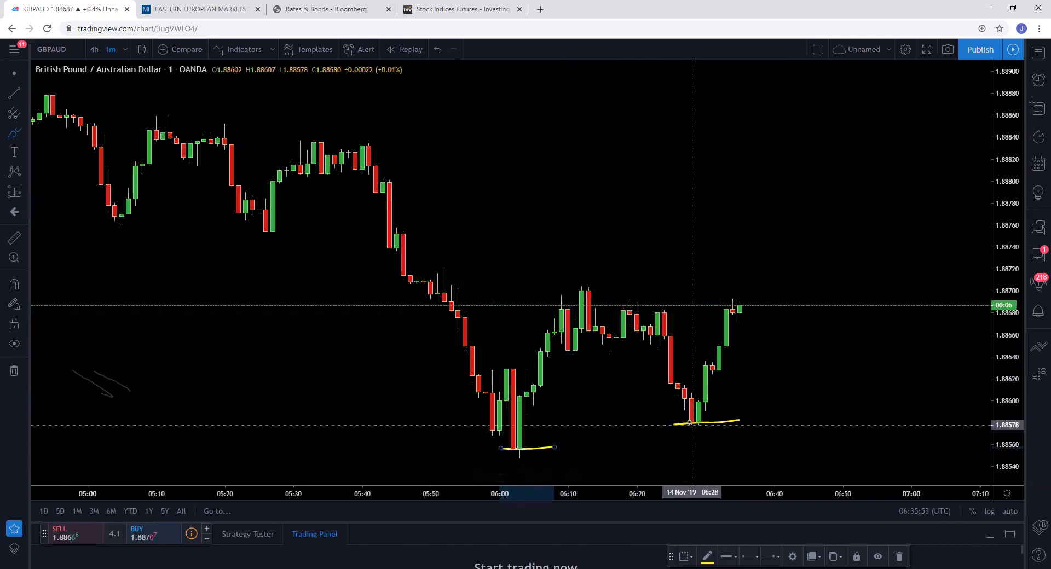
pyautogui.moveTo(673, 401)
pyautogui.mouseDown()
pyautogui.moveTo(712, 401)
pyautogui.moveTo(718, 421)
pyautogui.moveTo(682, 410)
pyautogui.moveTo(715, 419)
pyautogui.mouseUp()
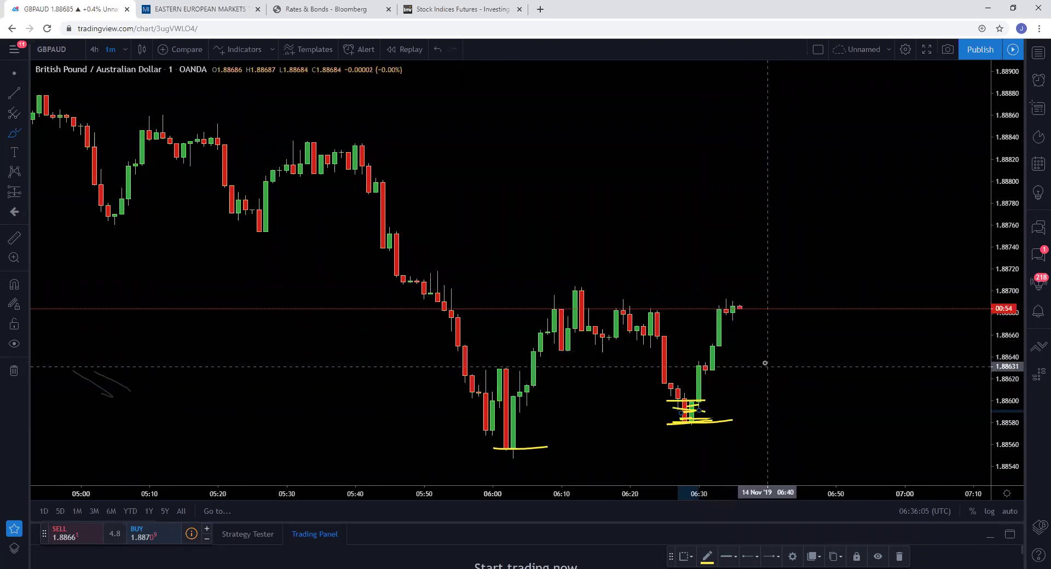
# - Sketch a pullback to about 1.8863 and a rise to about 1.8875, with a rising support curve and circled highs along resistance near 1.8868
pyautogui.scroll(-3, 763, 375)
pyautogui.moveTo(809, 308)
pyautogui.mouseDown()
pyautogui.moveTo(857, 369)
pyautogui.moveTo(918, 368)
pyautogui.moveTo(846, 386)
pyautogui.moveTo(862, 368)
pyautogui.mouseUp()
pyautogui.moveTo(654, 454)
pyautogui.mouseDown()
pyautogui.moveTo(898, 378)
pyautogui.moveTo(867, 236)
pyautogui.mouseUp()
pyautogui.moveTo(670, 302); pyautogui.dragTo(922, 312)
pyautogui.moveTo(691, 296); pyautogui.dragTo(689, 297)
pyautogui.moveTo(792, 296)
pyautogui.mouseDown()
pyautogui.moveTo(805, 318)
pyautogui.moveTo(792, 296)
pyautogui.mouseUp()
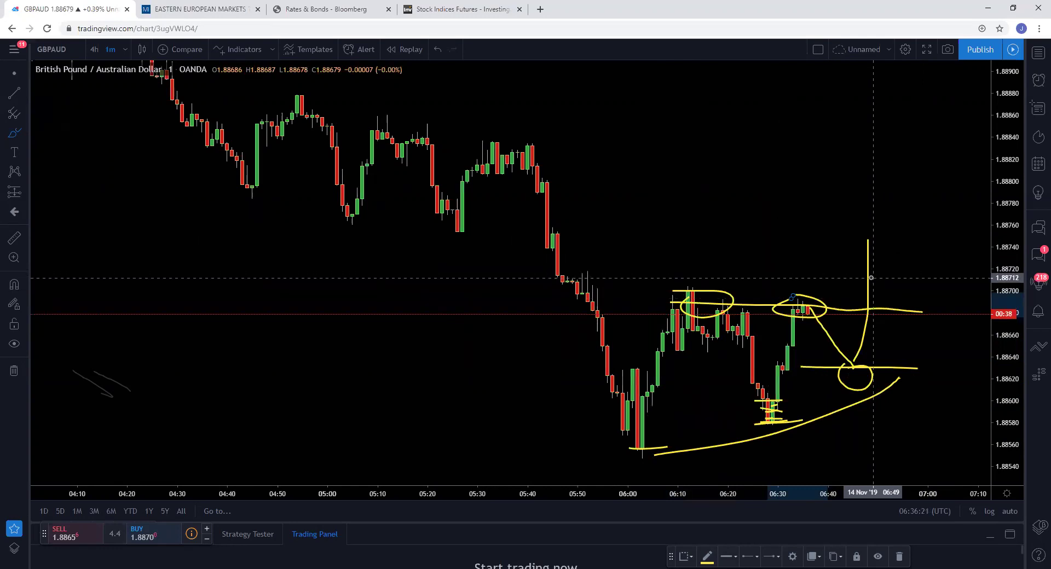
# - Set the chart to the 5-minute timeframe, reset its view and enlarge the latest candles
pyautogui.click(125, 49)
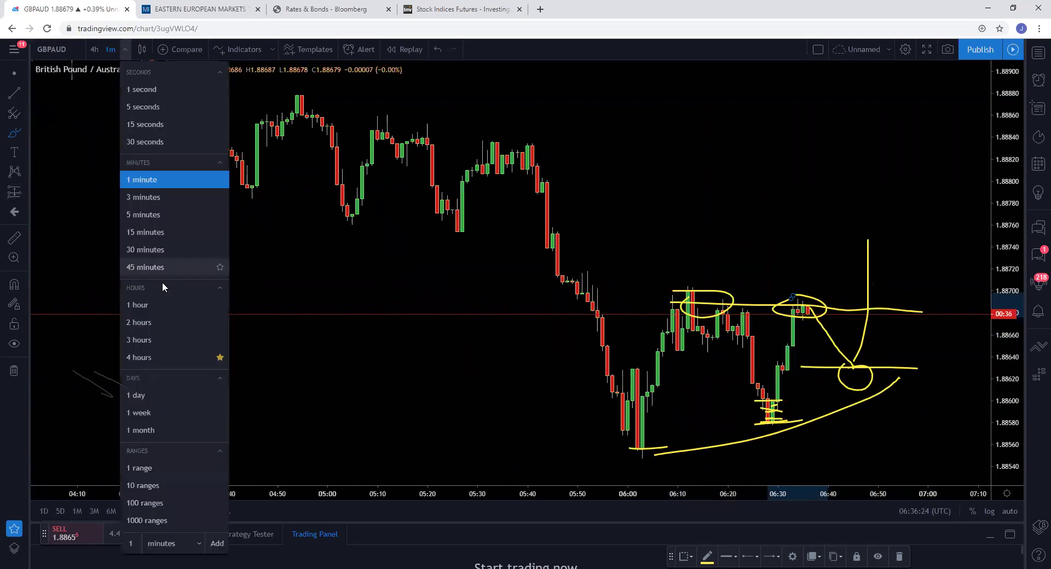
pyautogui.click(156, 210)
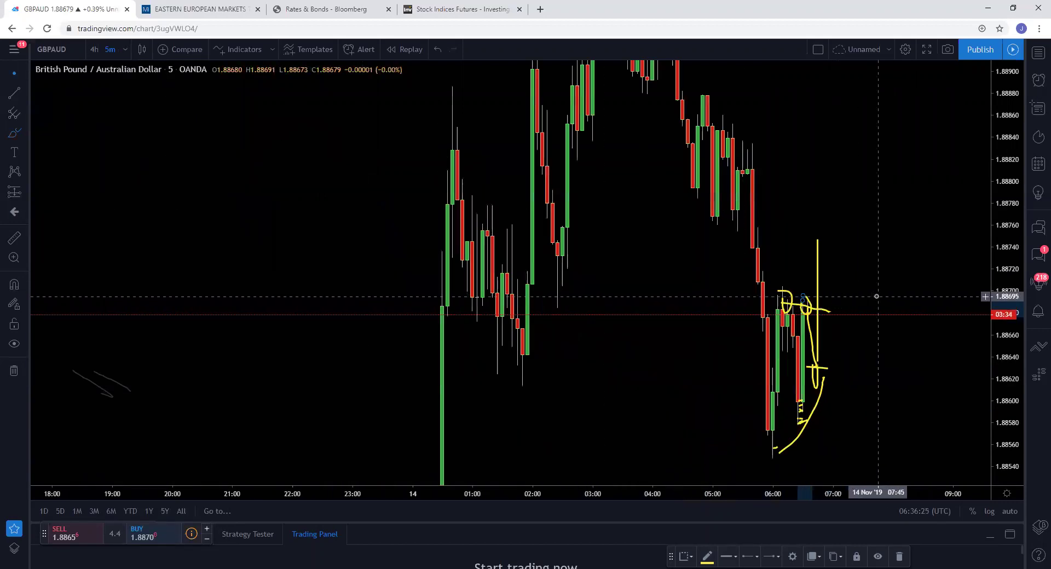
pyautogui.rightClick(877, 296)
pyautogui.click(897, 306)
pyautogui.scroll(10, 897, 384)
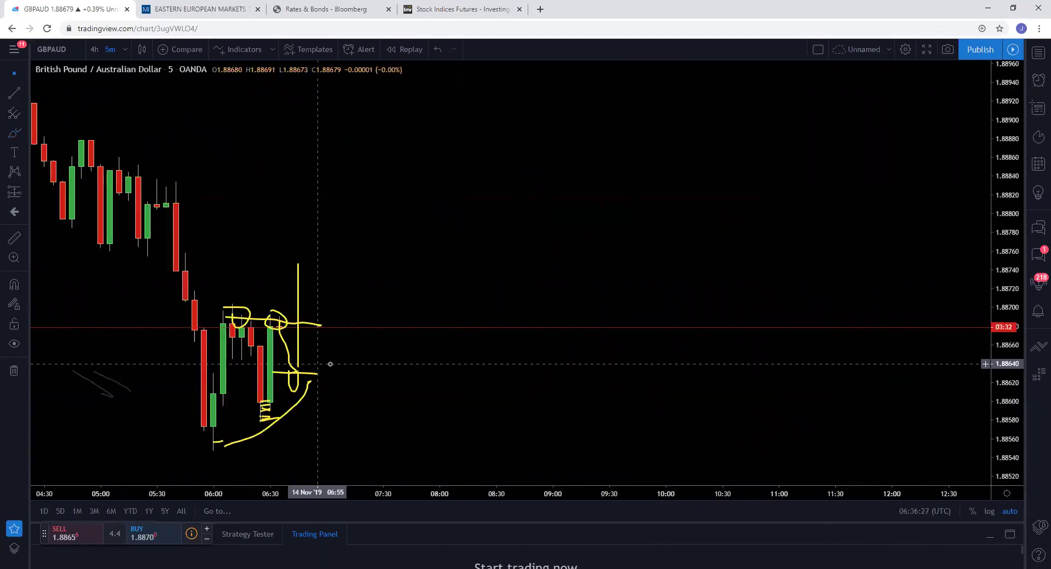
pyautogui.moveTo(330, 364); pyautogui.dragTo(489, 361)
# - Remove all drawings from the 5-minute chart
pyautogui.rightClick(558, 350)
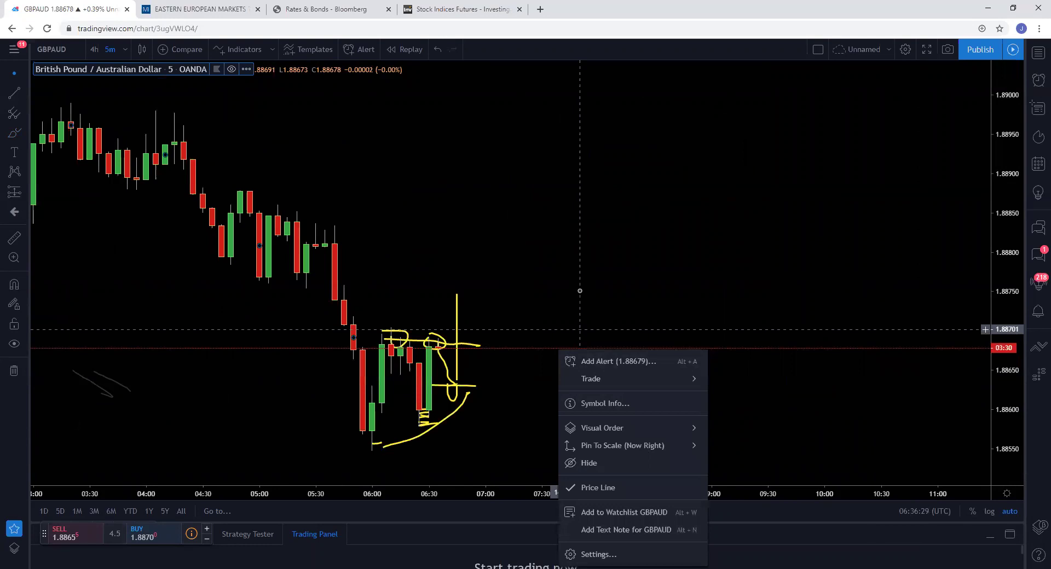
pyautogui.click(422, 418)
pyautogui.moveTo(422, 418); pyautogui.dragTo(433, 420)
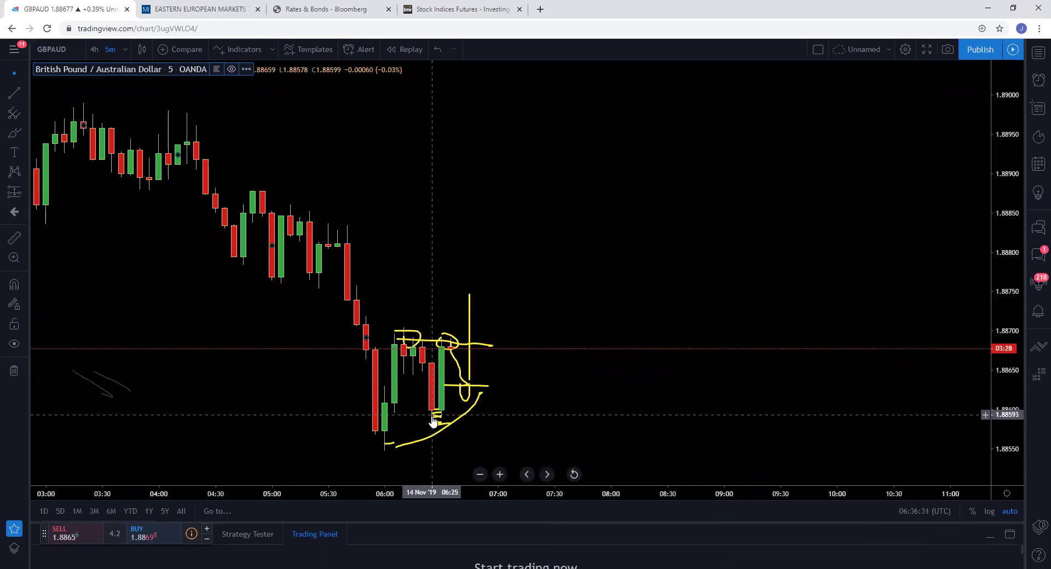
pyautogui.rightClick(562, 390)
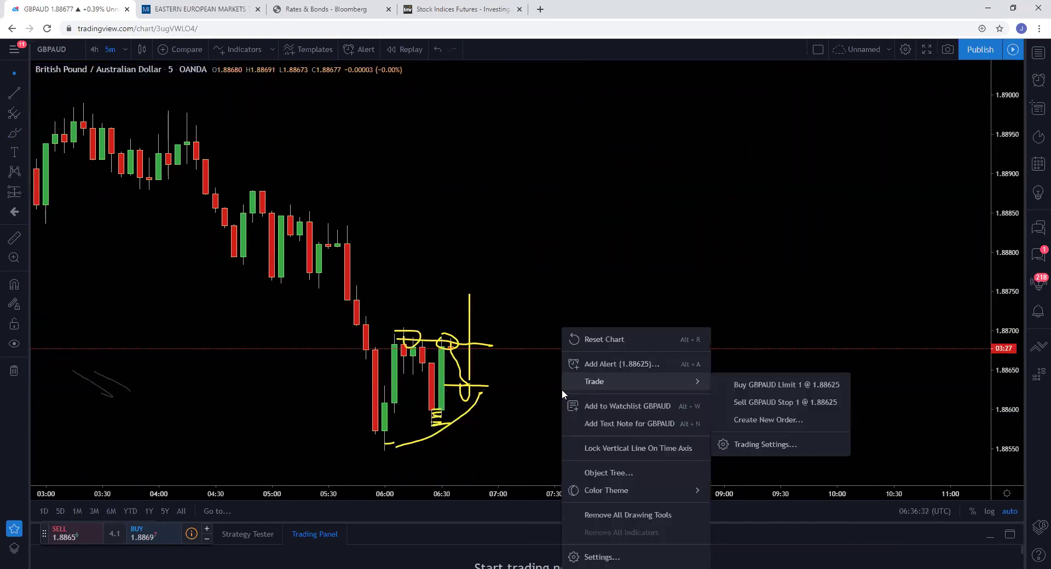
pyautogui.click(611, 516)
# - Brush a line under the latest low near 1.8860, a resistance line near 1.8868, and a downward stroke along the 06:30 candle
pyautogui.click(23, 135)
pyautogui.click(15, 134)
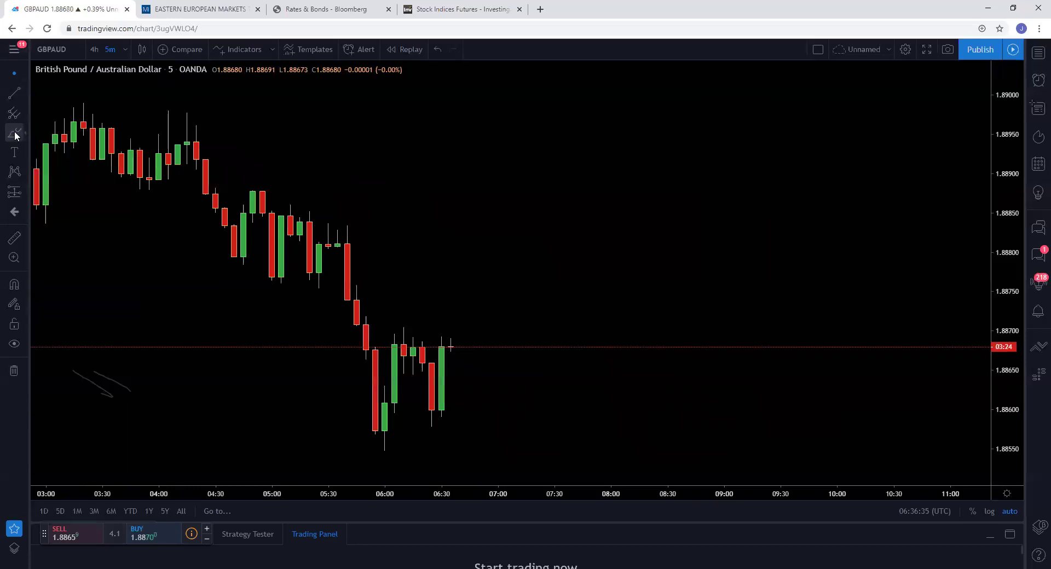
pyautogui.moveTo(415, 414); pyautogui.dragTo(460, 409)
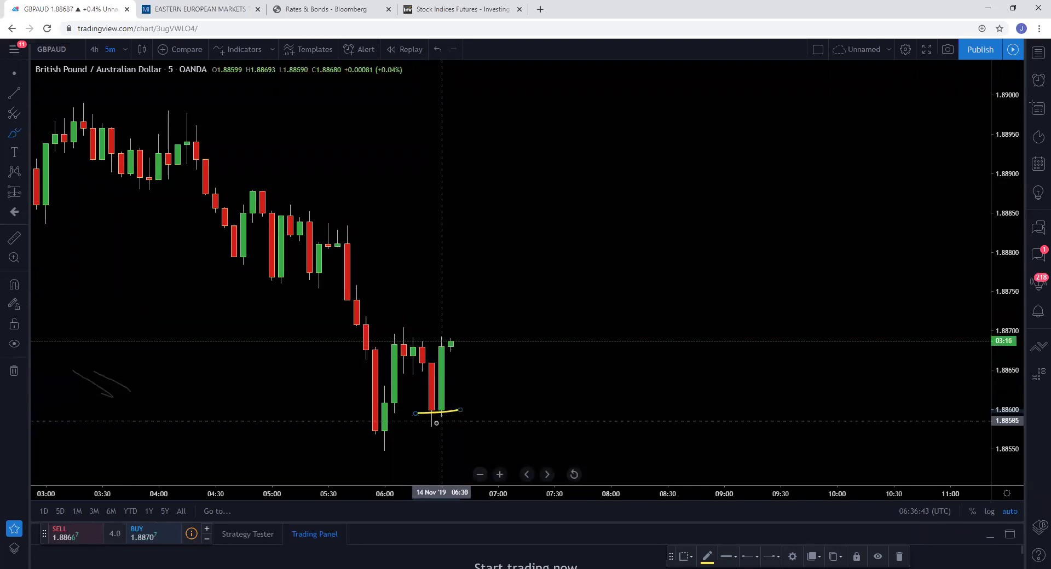
pyautogui.moveTo(441, 392); pyautogui.dragTo(431, 335)
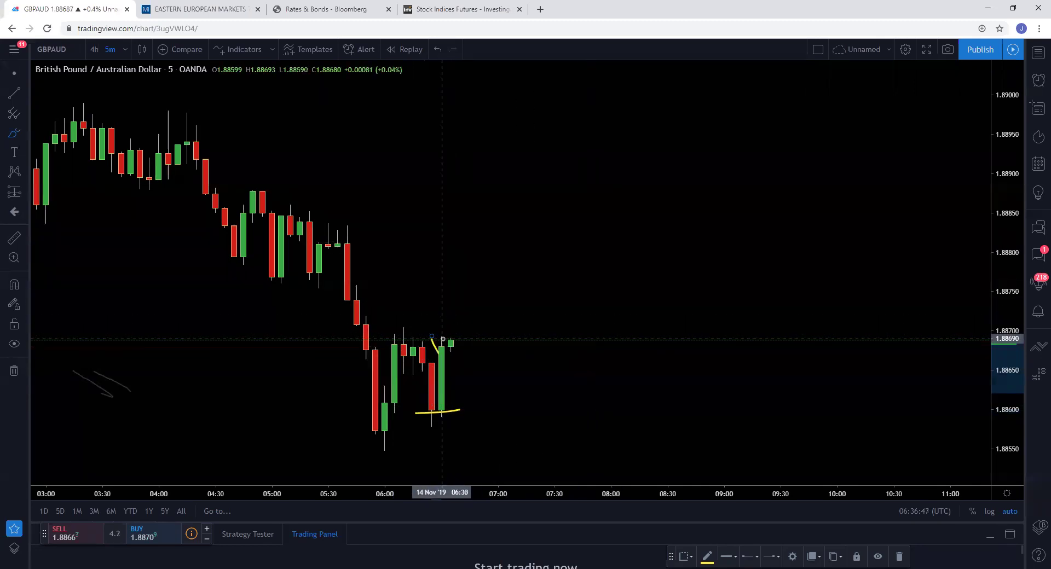
pyautogui.moveTo(386, 345); pyautogui.dragTo(525, 350)
pyautogui.moveTo(442, 353); pyautogui.dragTo(441, 391)
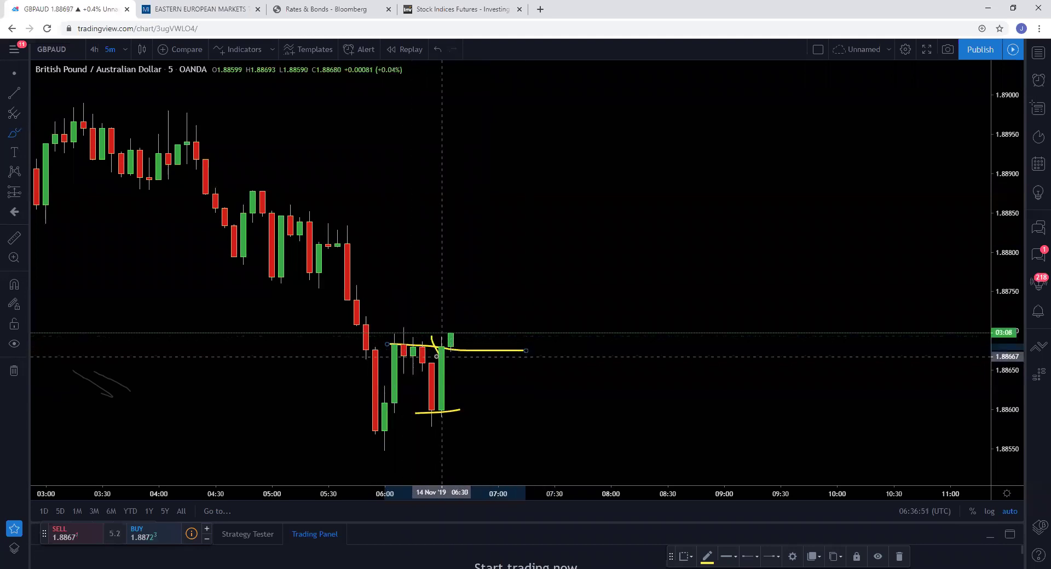
# - Sketch a small peak at about 1.8871 falling back to about 1.8867, and draw an upper resistance line near 1.8881
pyautogui.moveTo(459, 327); pyautogui.dragTo(479, 356)
pyautogui.moveTo(263, 228); pyautogui.dragTo(508, 242)
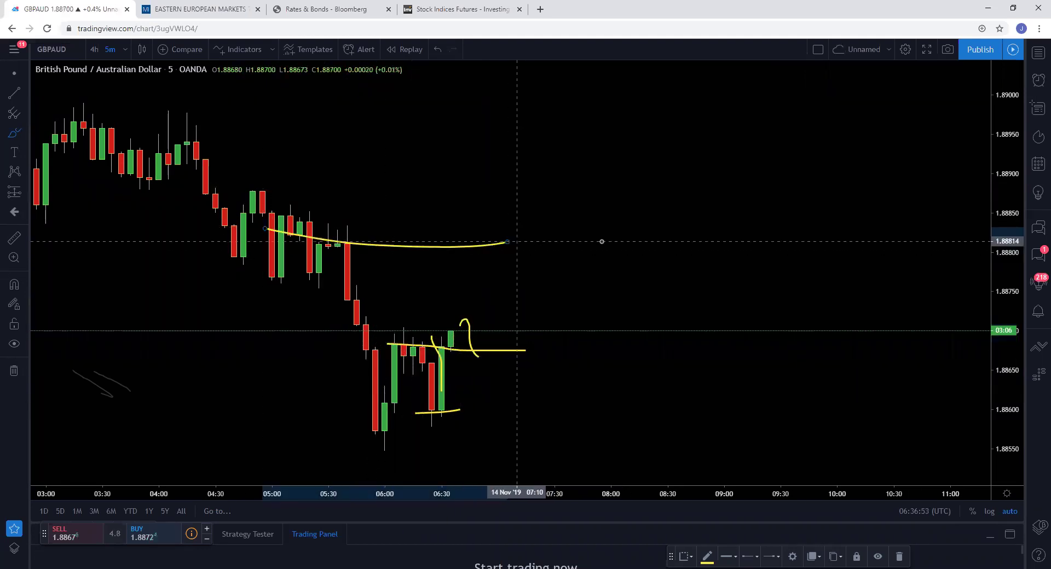
pyautogui.scroll(-1, 763, 281)
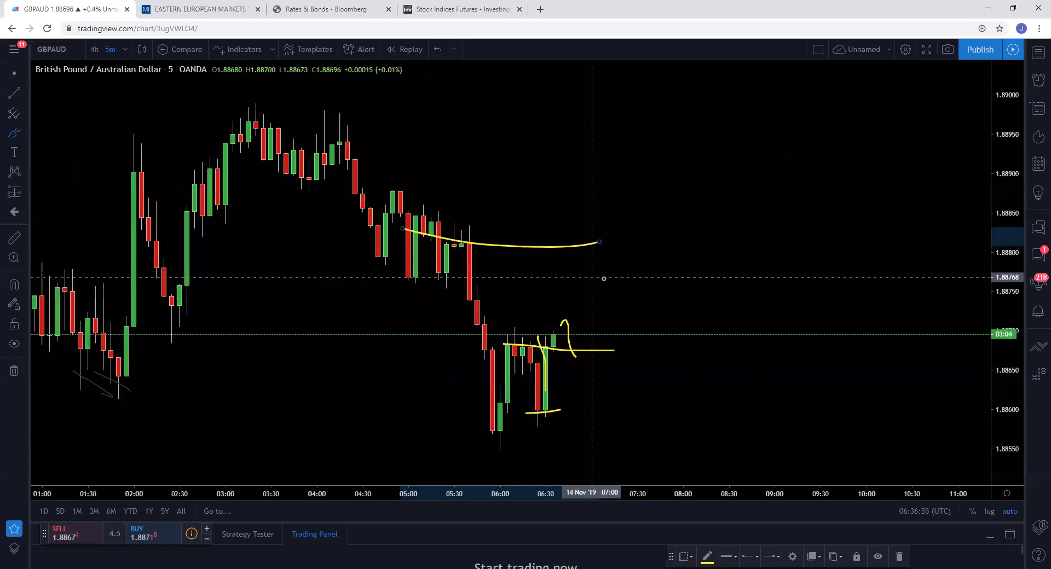
# - Set the chart to the 1-minute timeframe and sketch a retest of the 1.8868 level with a rise to about 1.8881
pyautogui.click(125, 50)
pyautogui.click(153, 181)
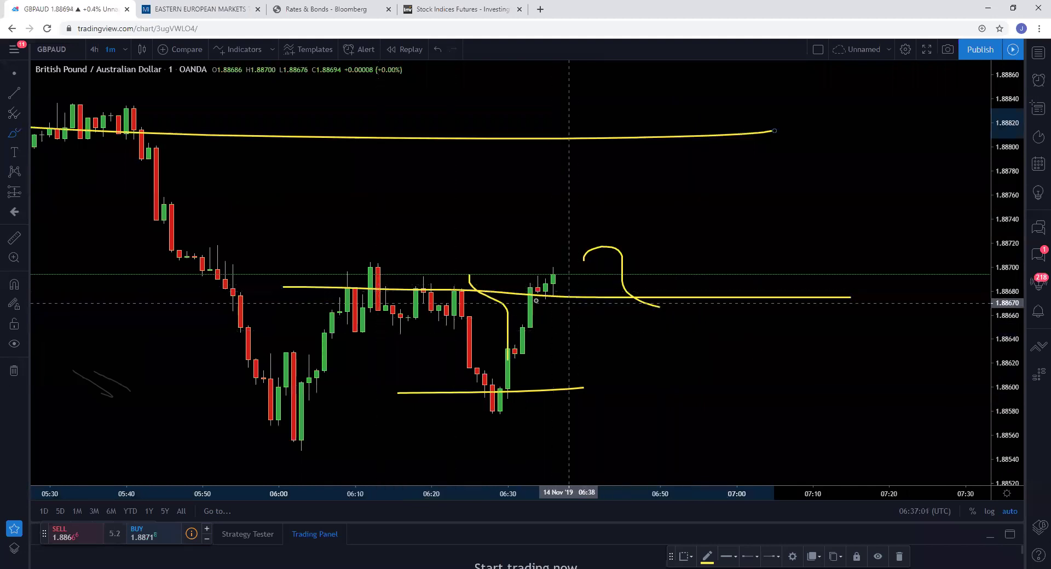
pyautogui.moveTo(590, 297)
pyautogui.mouseDown()
pyautogui.moveTo(539, 295)
pyautogui.moveTo(571, 272)
pyautogui.moveTo(557, 282)
pyautogui.moveTo(561, 311)
pyautogui.moveTo(585, 295)
pyautogui.moveTo(637, 136)
pyautogui.mouseUp()
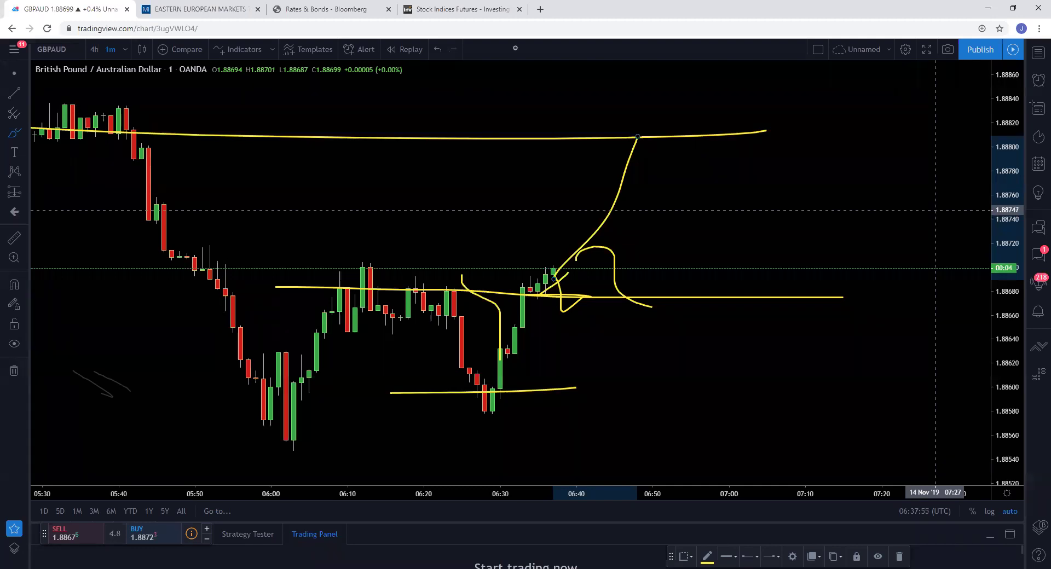
# - Switch the chart to the OANDA EURAUD pair and view its 1-minute price action
pyautogui.click(51, 49)
pyautogui.write('EURAU')
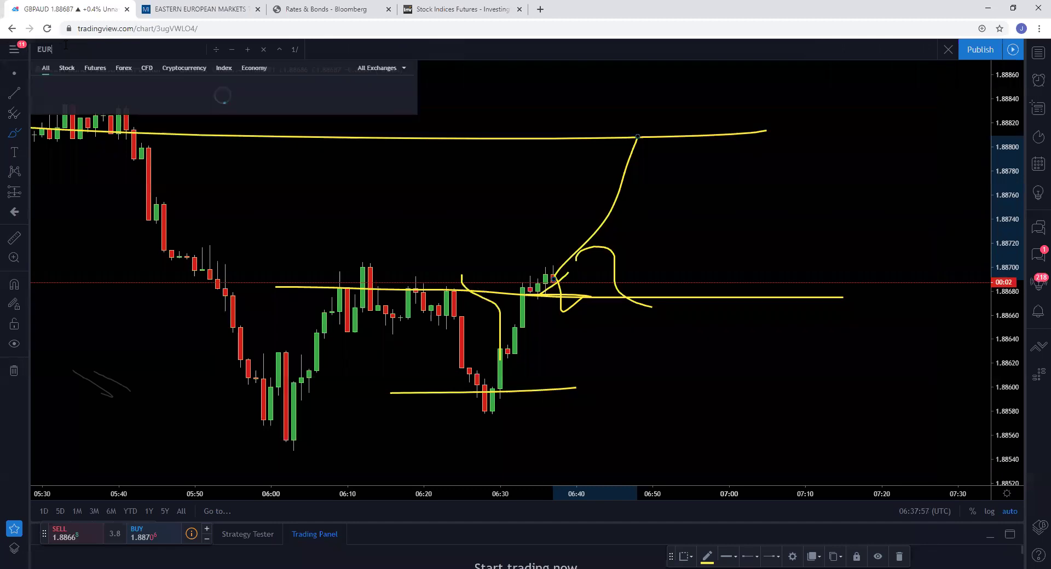
pyautogui.click(207, 99)
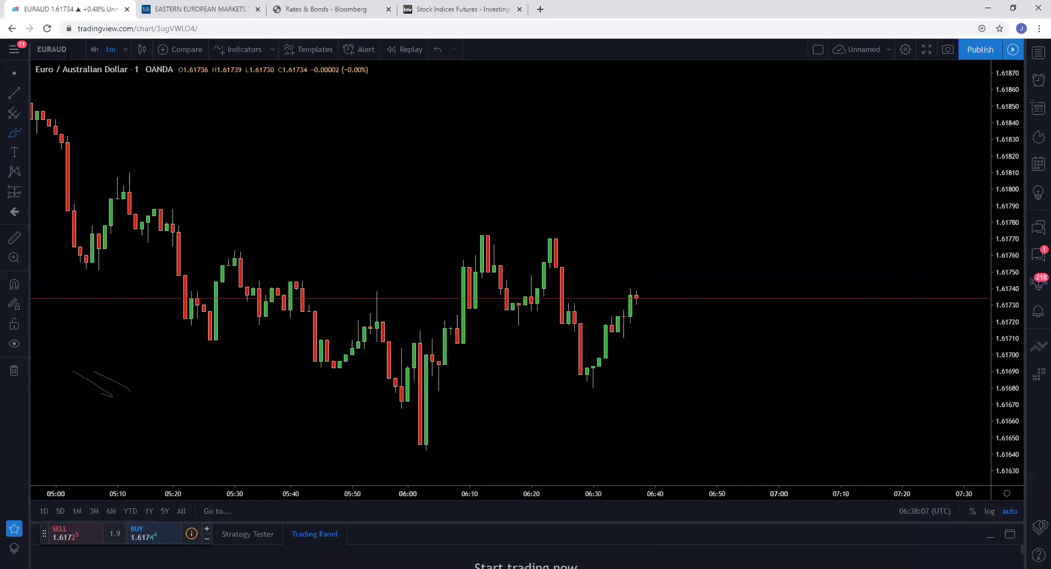
# - Switch the chart back to the OANDA GBPAUD pair
pyautogui.click(52, 49)
pyautogui.write('GBP')
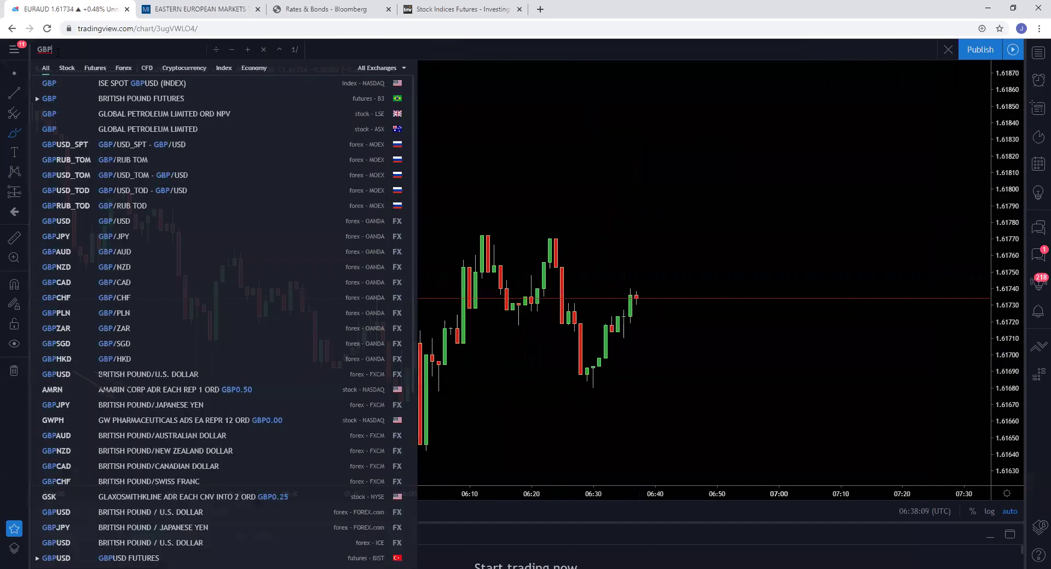
pyautogui.write('AUD')
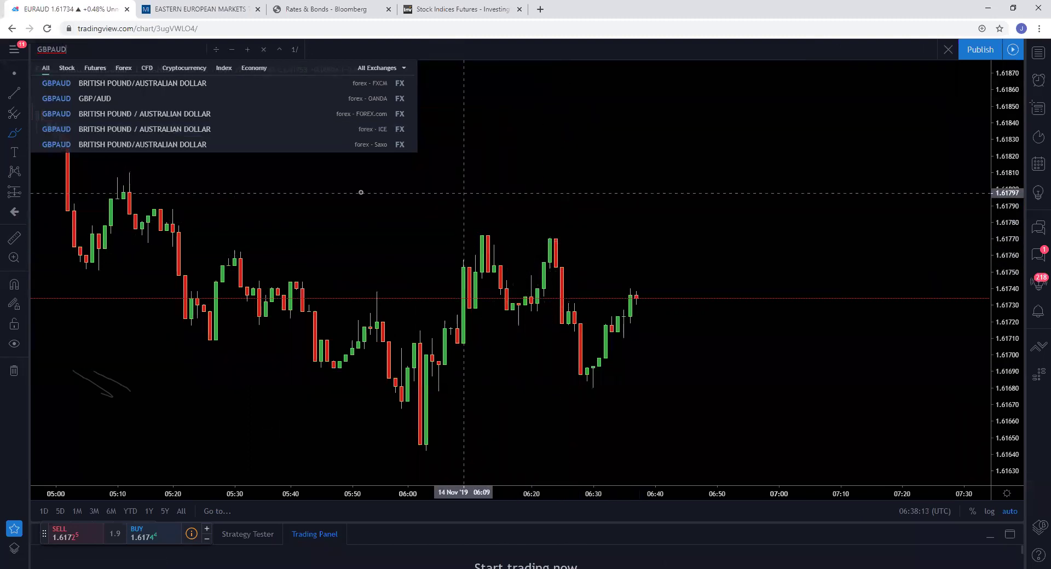
pyautogui.click(114, 106)
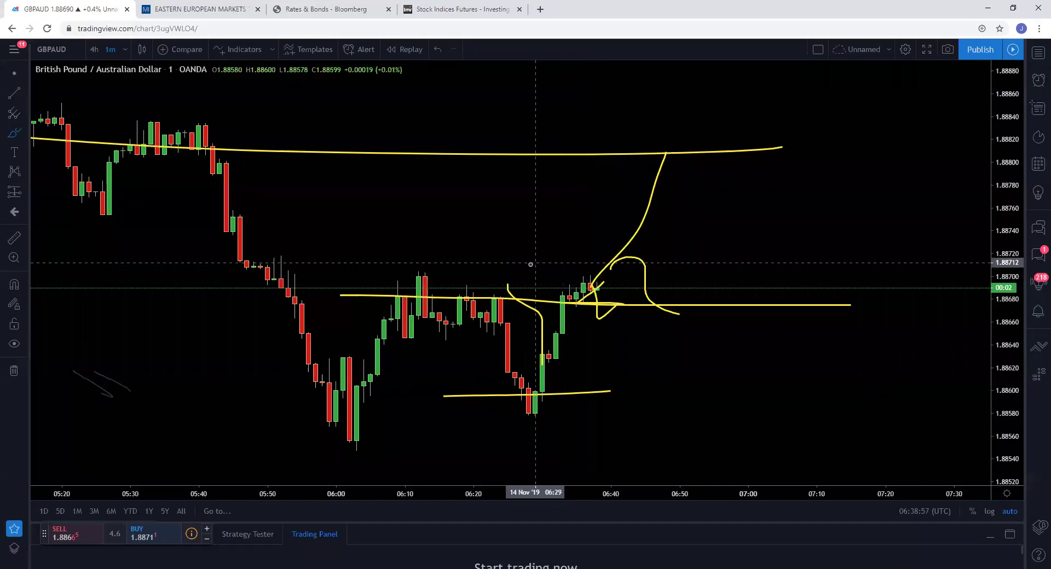
# - Remove all drawings from the 1-minute GBPAUD chart
pyautogui.scroll(-1, 529, 257)
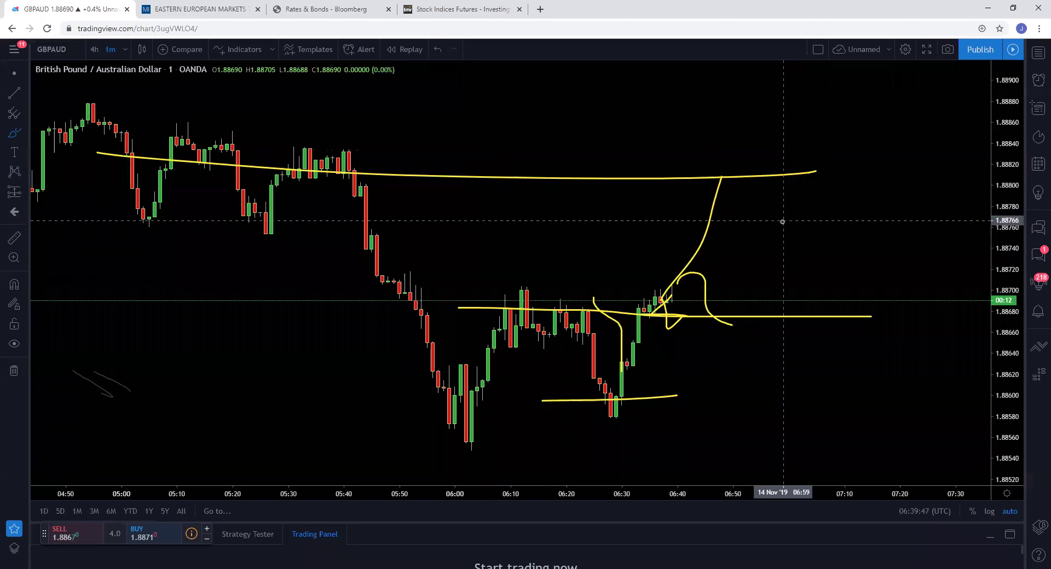
pyautogui.scroll(2, 783, 219)
pyautogui.scroll(-2, 788, 213)
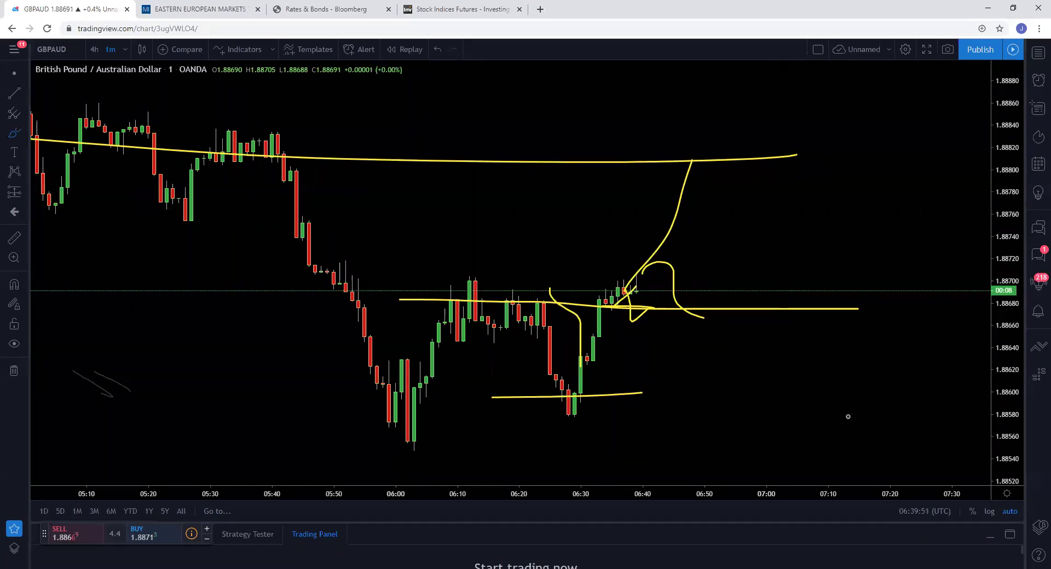
pyautogui.rightClick(709, 346)
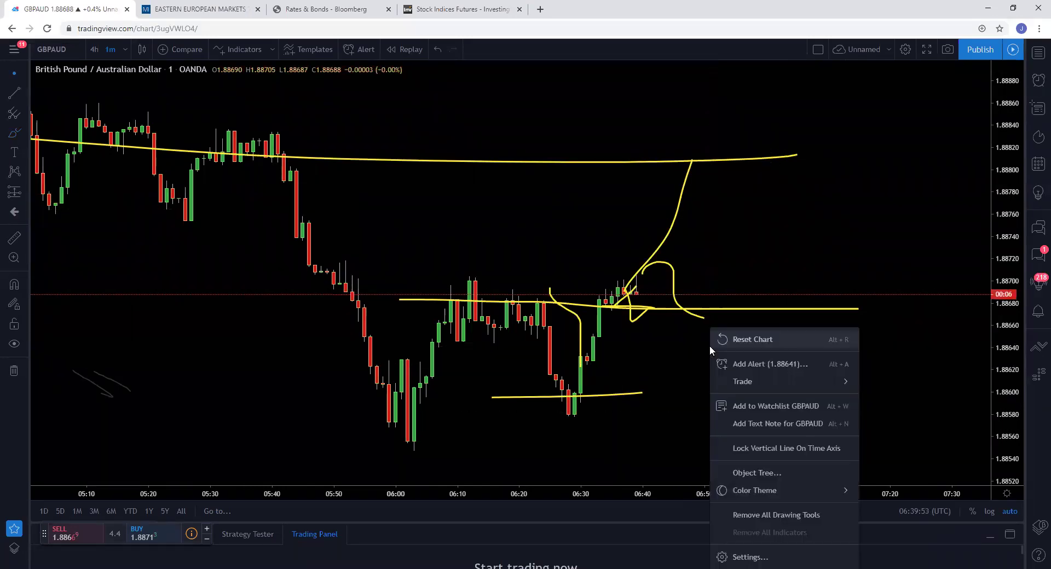
pyautogui.rightClick(741, 238)
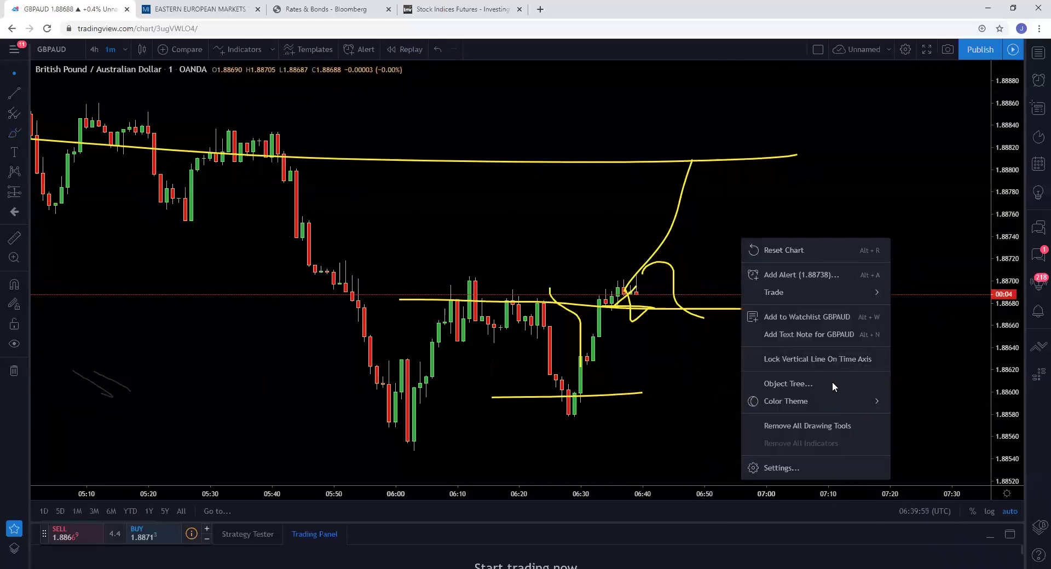
pyautogui.click(808, 424)
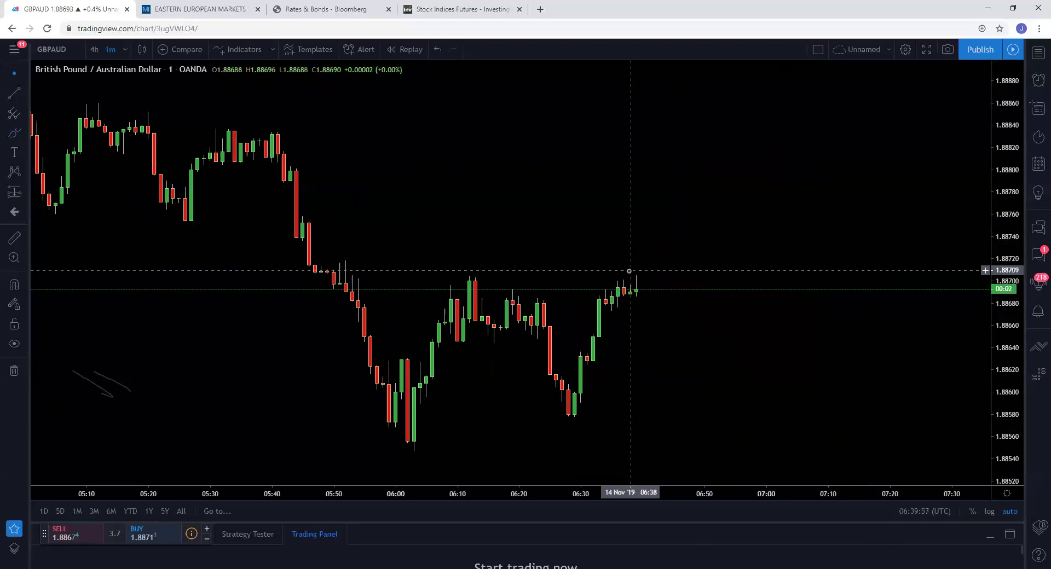
pyautogui.scroll(2, 629, 271)
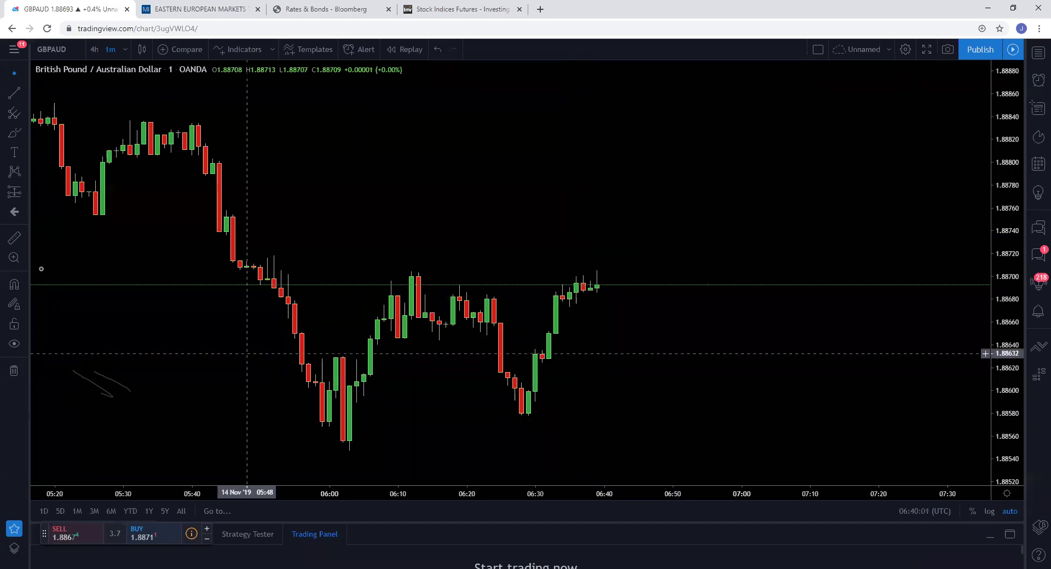
# - Set the chart to the 1-hour timeframe and brush a short line under the latest low near 1.8856 and a resistance line near 1.8876
pyautogui.click(125, 50)
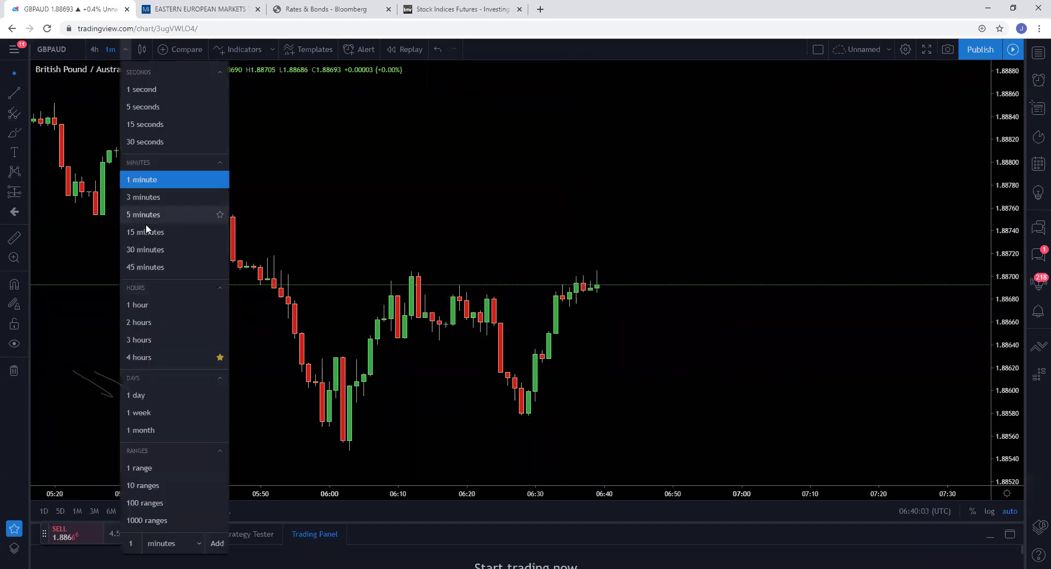
pyautogui.click(140, 304)
pyautogui.click(15, 133)
pyautogui.moveTo(434, 193); pyautogui.dragTo(470, 198)
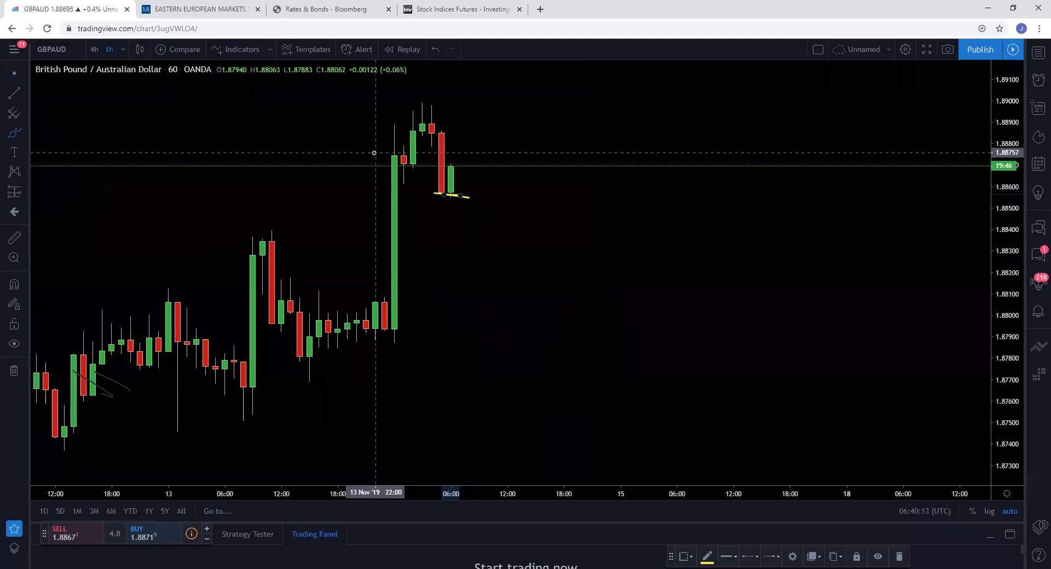
pyautogui.moveTo(378, 153); pyautogui.dragTo(545, 155)
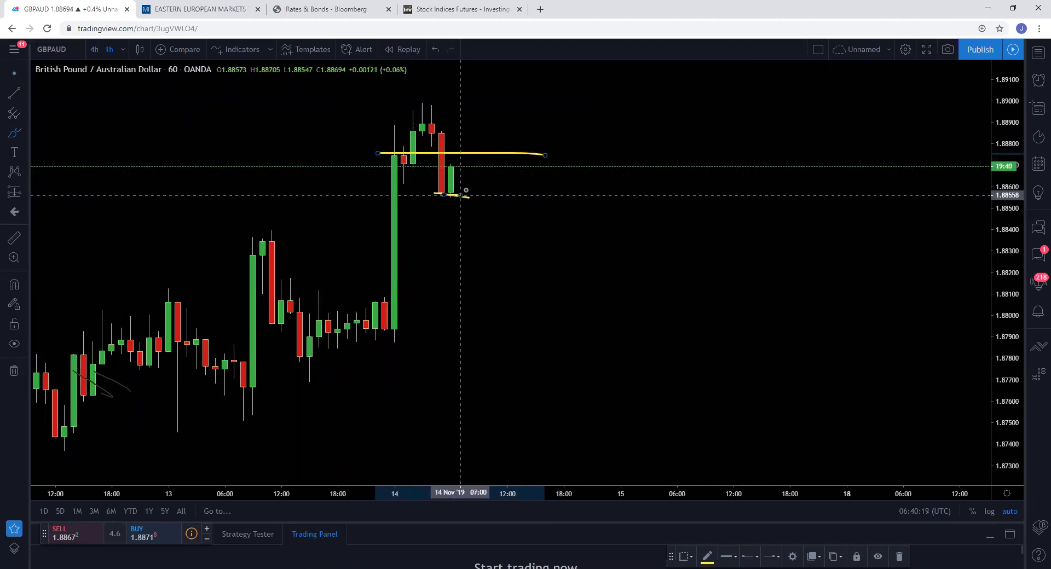
# - Sketch a falling price path from the latest low to about 1.8793 and brush a support line near 1.8809
pyautogui.moveTo(450, 195)
pyautogui.mouseDown()
pyautogui.moveTo(462, 196)
pyautogui.moveTo(508, 330)
pyautogui.mouseUp()
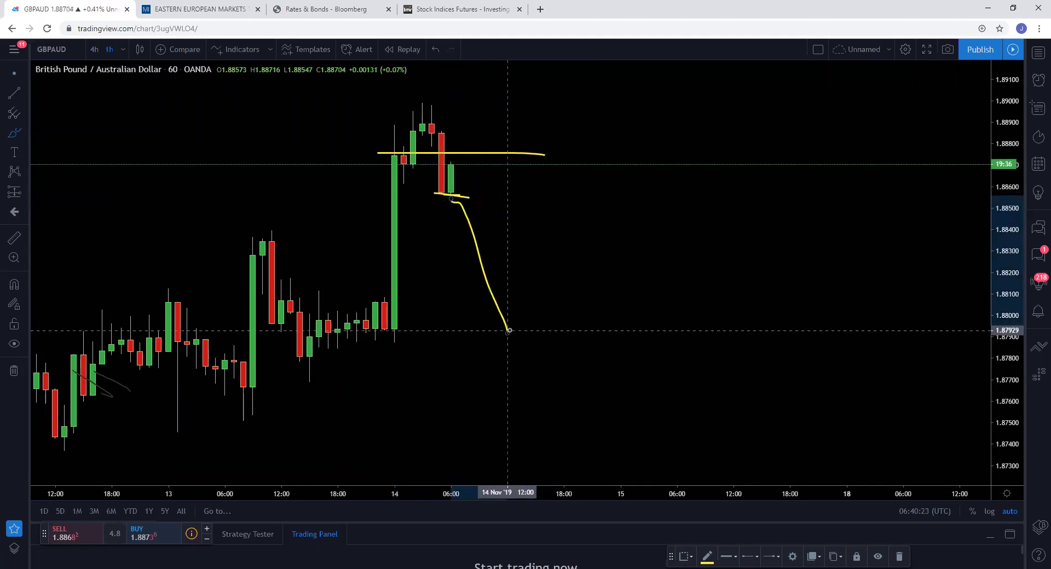
pyautogui.moveTo(292, 297); pyautogui.dragTo(656, 297)
pyautogui.scroll(-3, 644, 300)
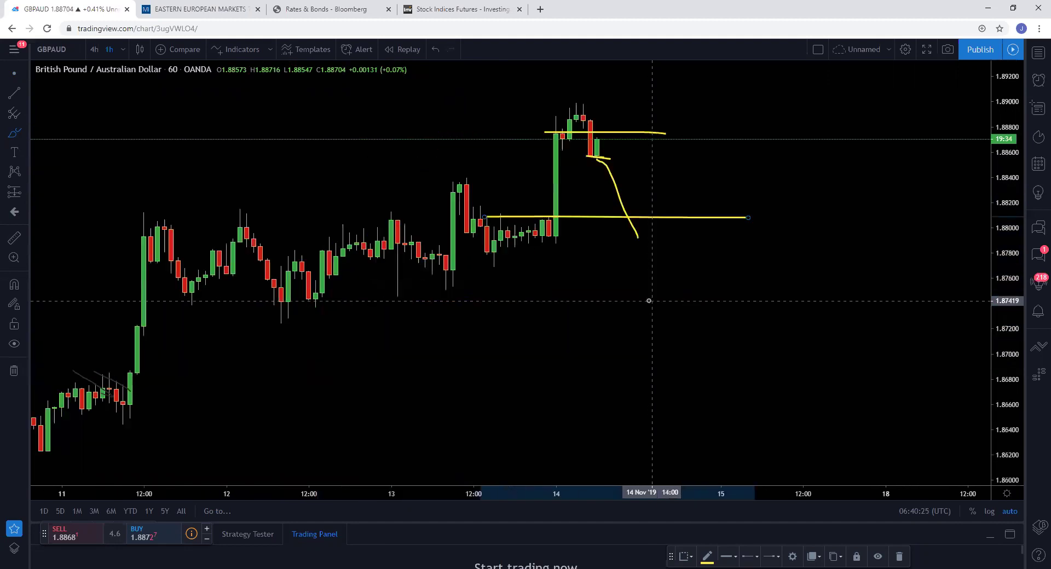
# - Brush a rising trendline under the lows from 12 November and a line across the earlier highs near 1.8825
pyautogui.moveTo(235, 297); pyautogui.dragTo(659, 214)
pyautogui.moveTo(215, 190); pyautogui.dragTo(651, 195)
pyautogui.scroll(1, 602, 137)
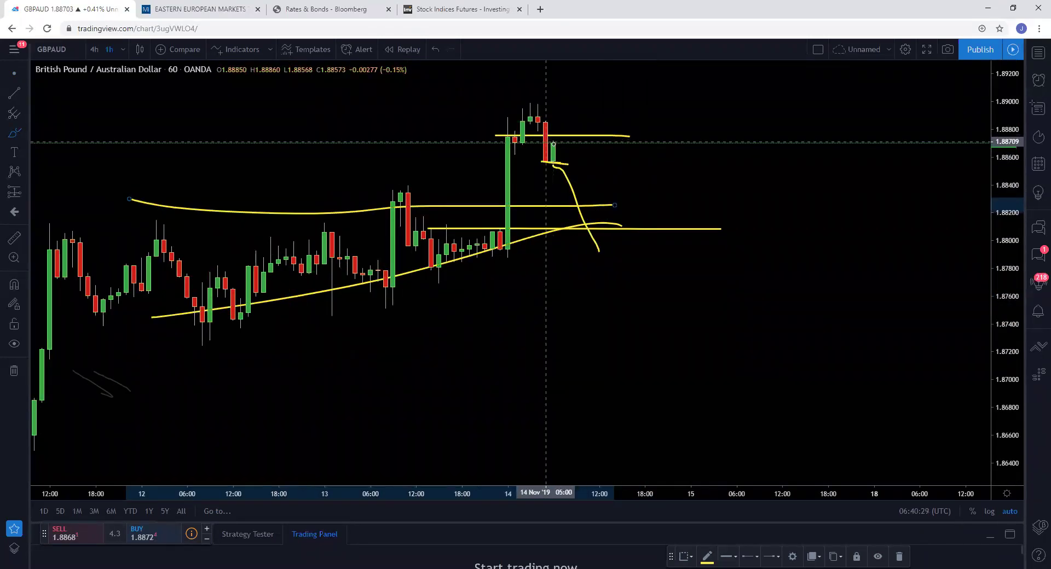
# - Sketch a rise from the 1.8876 level to about 1.8904 and a fall to about 1.8848, with a line across the highs near 1.8898
pyautogui.moveTo(559, 136); pyautogui.dragTo(583, 95)
pyautogui.moveTo(510, 104); pyautogui.dragTo(606, 105)
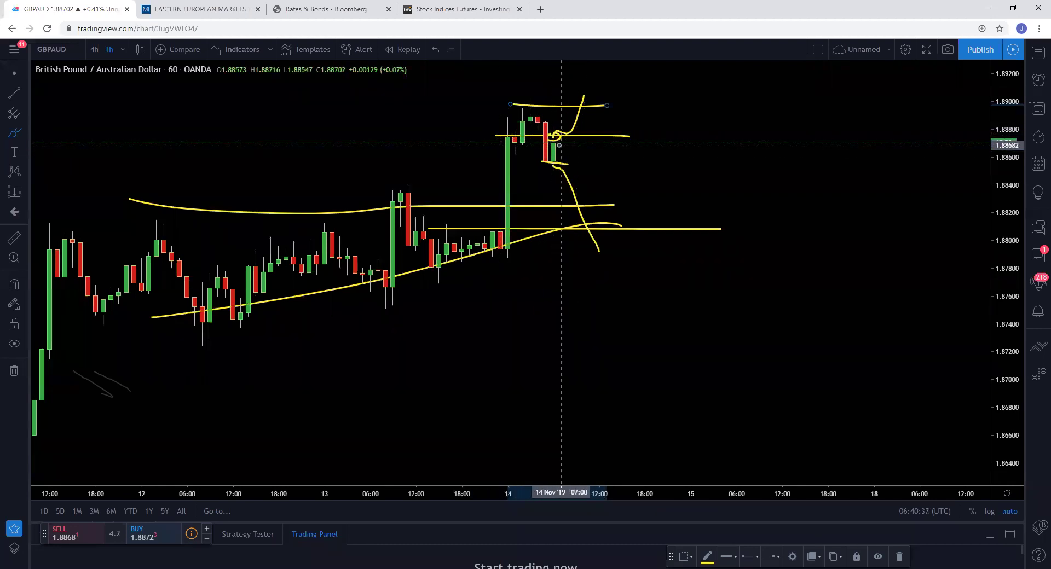
pyautogui.moveTo(561, 136); pyautogui.dragTo(591, 174)
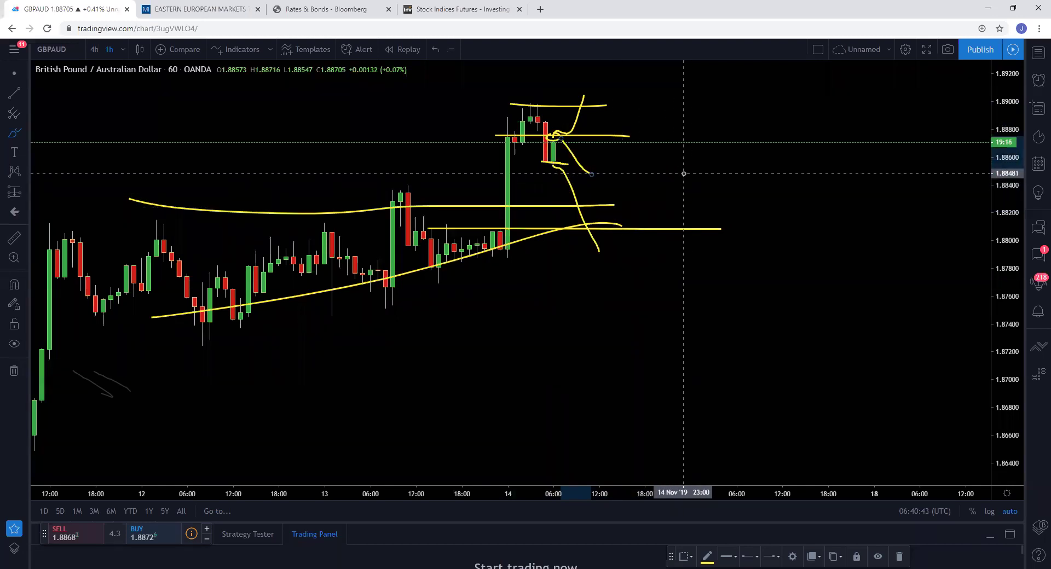
pyautogui.scroll(1, 684, 173)
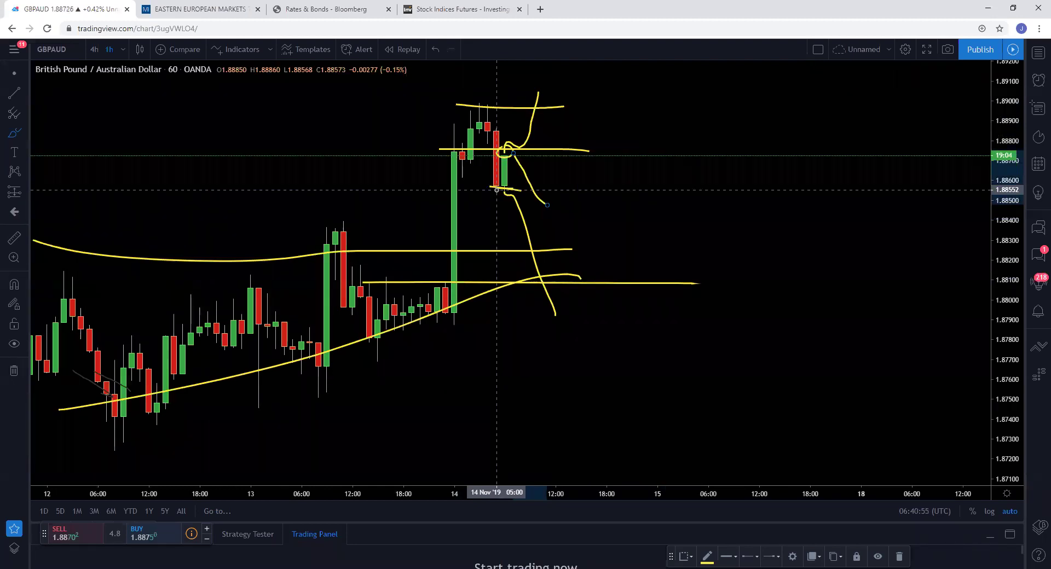
# - Set the chart to the 1-minute timeframe, then circle the low just before 06:30 and brush a line from it near 1.8858
pyautogui.click(123, 50)
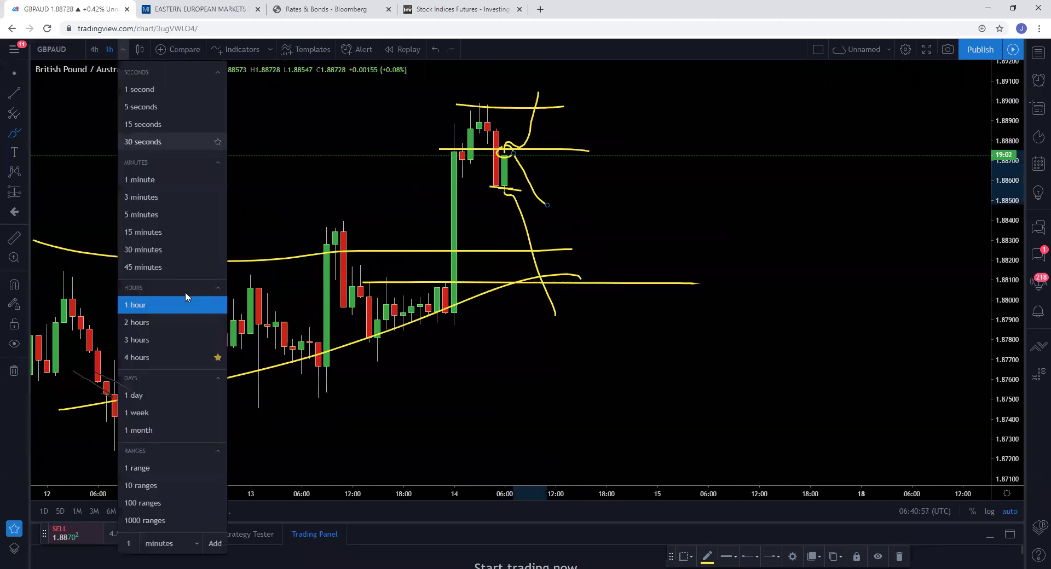
pyautogui.click(141, 180)
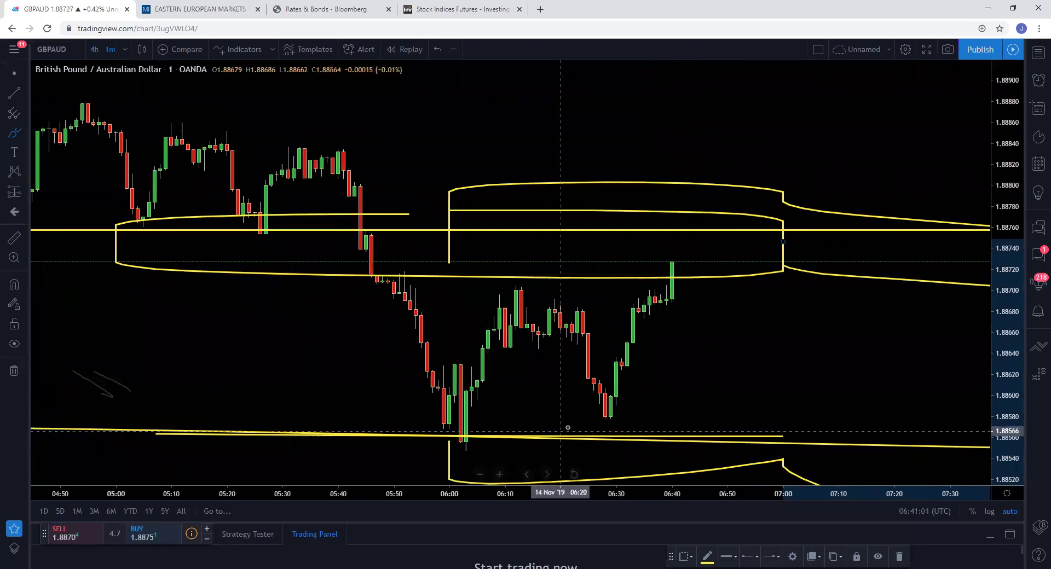
pyautogui.moveTo(602, 418); pyautogui.dragTo(788, 400)
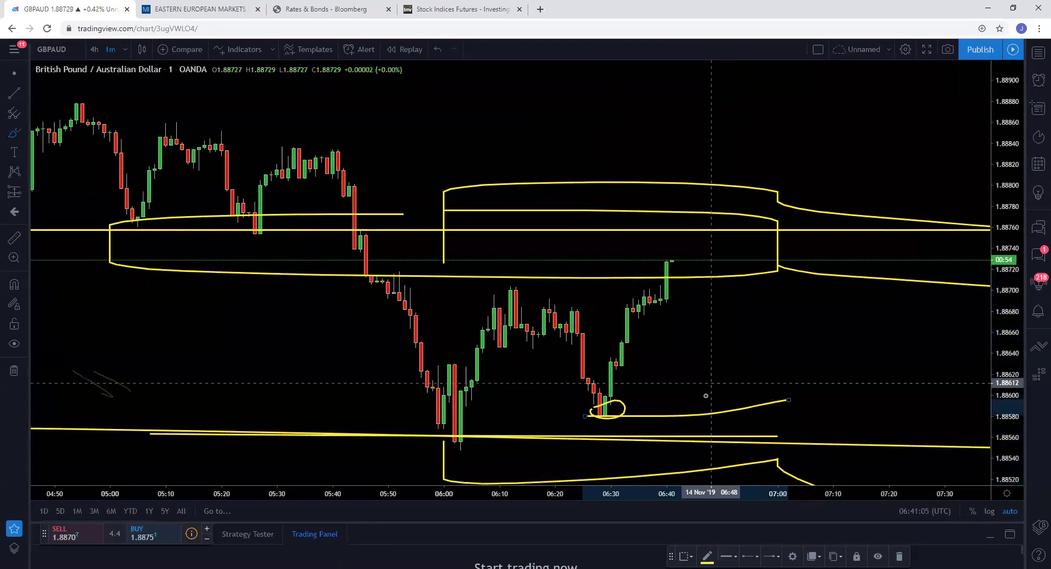
# - Place a long position at the circled low with its entry at 1.88580 and target at 1.88726
pyautogui.click(14, 191)
pyautogui.click(683, 418)
pyautogui.moveTo(725, 374); pyautogui.dragTo(642, 358)
pyautogui.moveTo(606, 476); pyautogui.dragTo(606, 446)
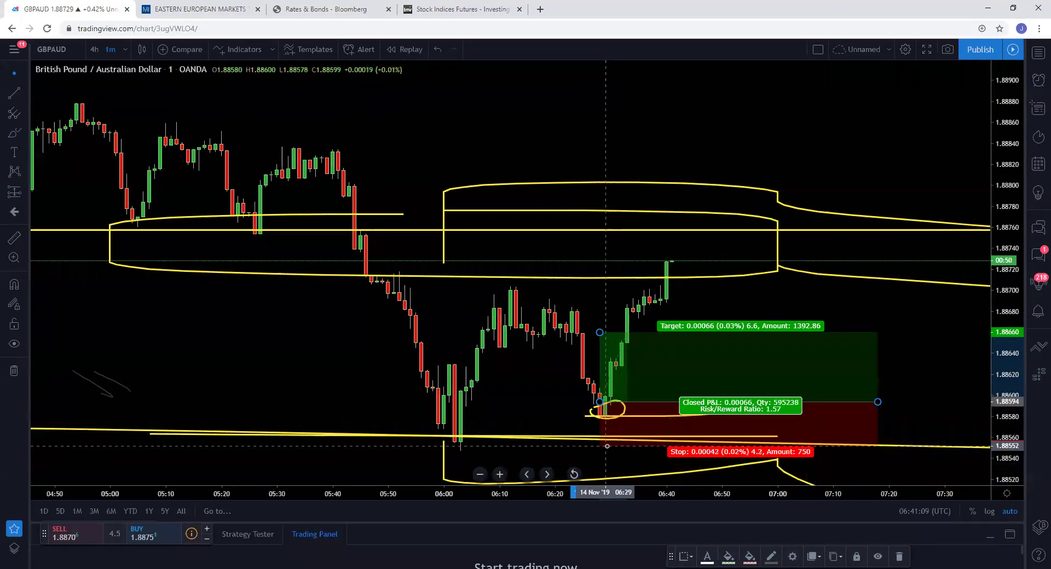
pyautogui.moveTo(599, 402); pyautogui.dragTo(599, 416)
pyautogui.moveTo(599, 347); pyautogui.dragTo(616, 263)
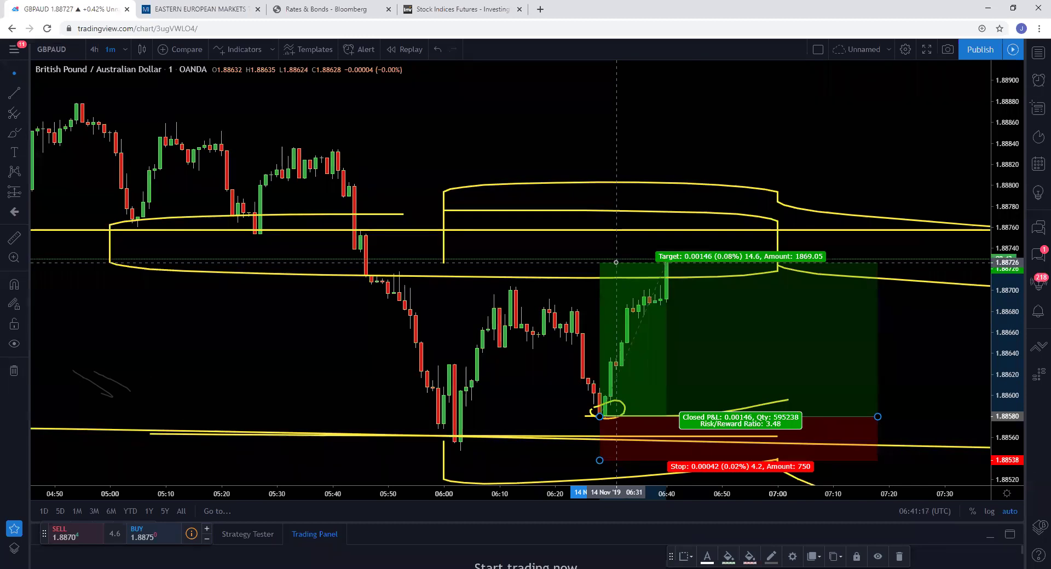
# - Tighten the long position's stop to 1.88579 and raise its target to 1.88830
pyautogui.moveTo(599, 460); pyautogui.dragTo(594, 408)
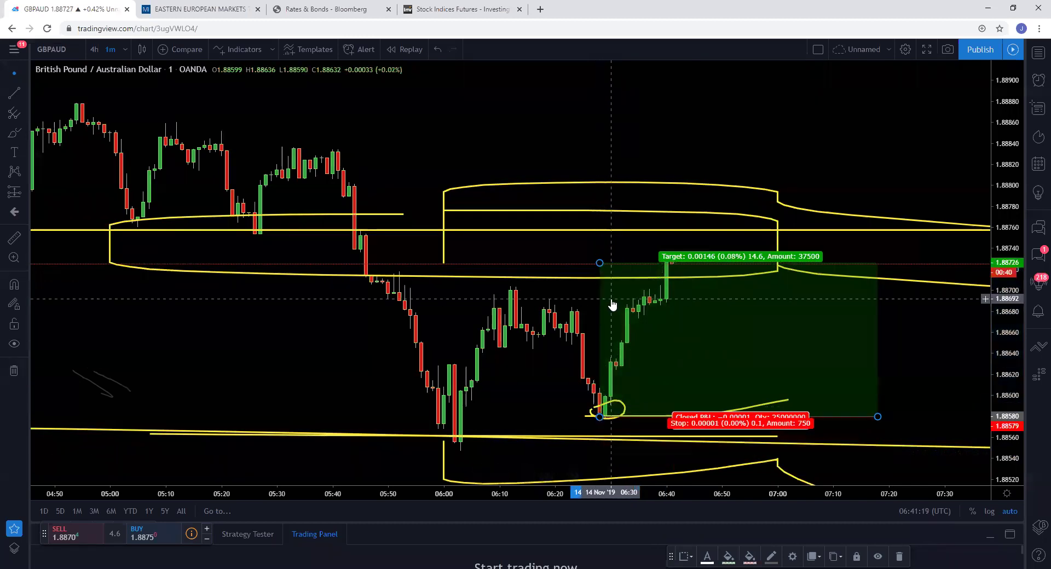
pyautogui.moveTo(600, 263); pyautogui.dragTo(599, 154)
pyautogui.click(580, 124)
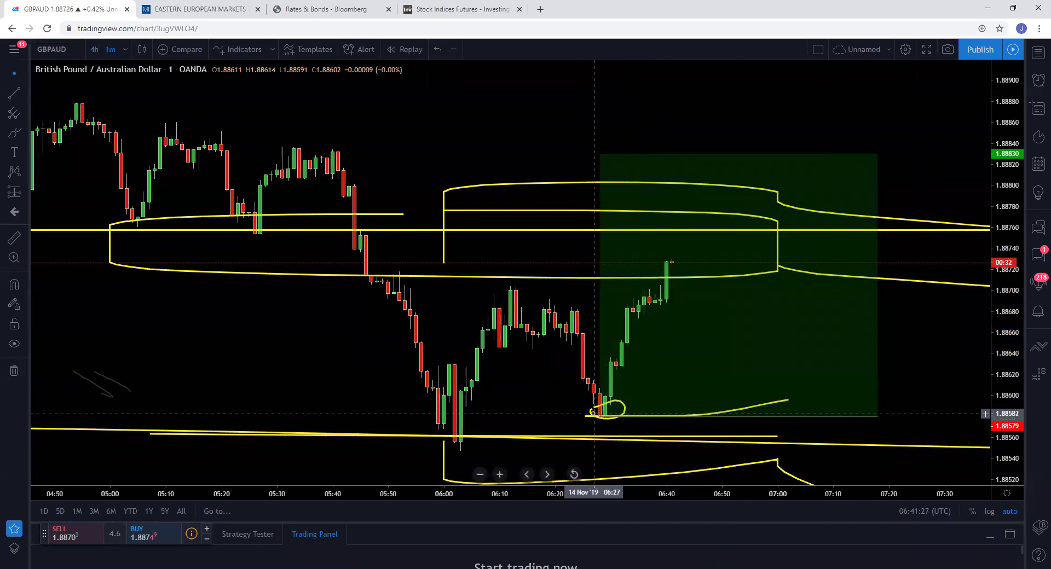
# - Examine the long position against the recent 1-minute price action and the sketched zones
pyautogui.moveTo(594, 413); pyautogui.dragTo(573, 414)
pyautogui.click(591, 417)
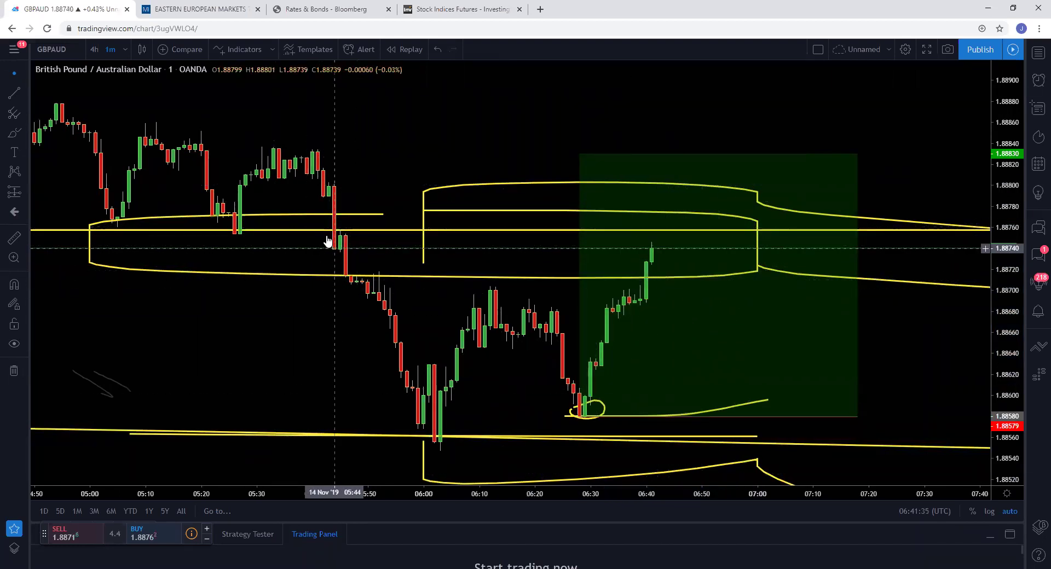
pyautogui.scroll(-1, 199, 234)
pyautogui.scroll(2, 520, 263)
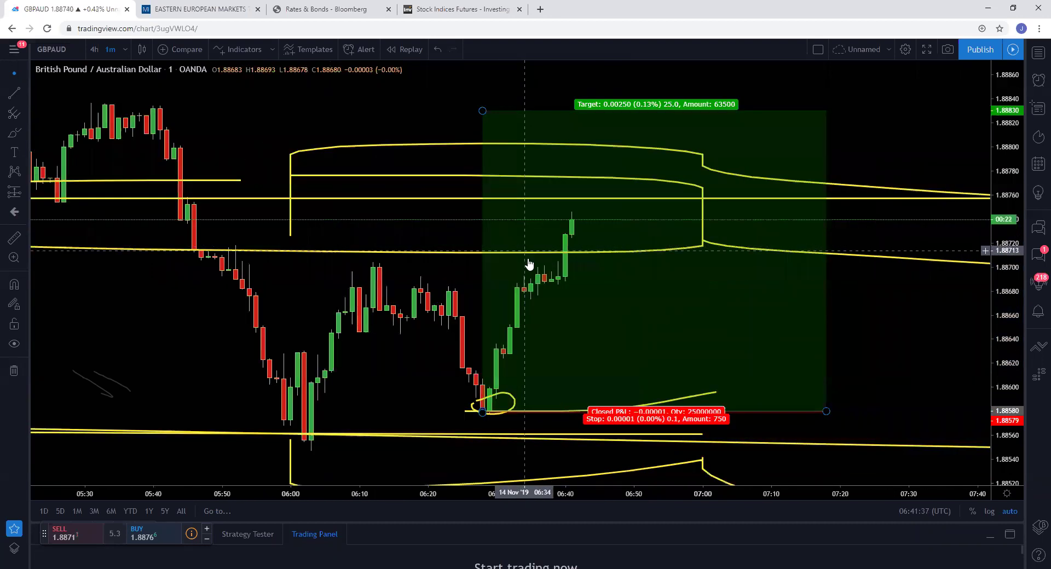
pyautogui.scroll(-1, 580, 362)
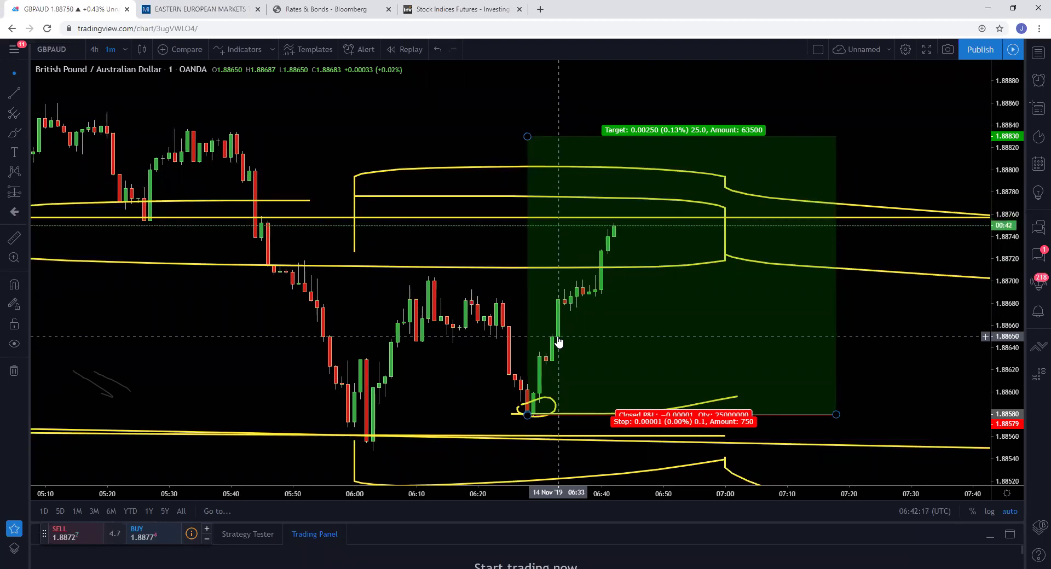
pyautogui.scroll(-1, 579, 323)
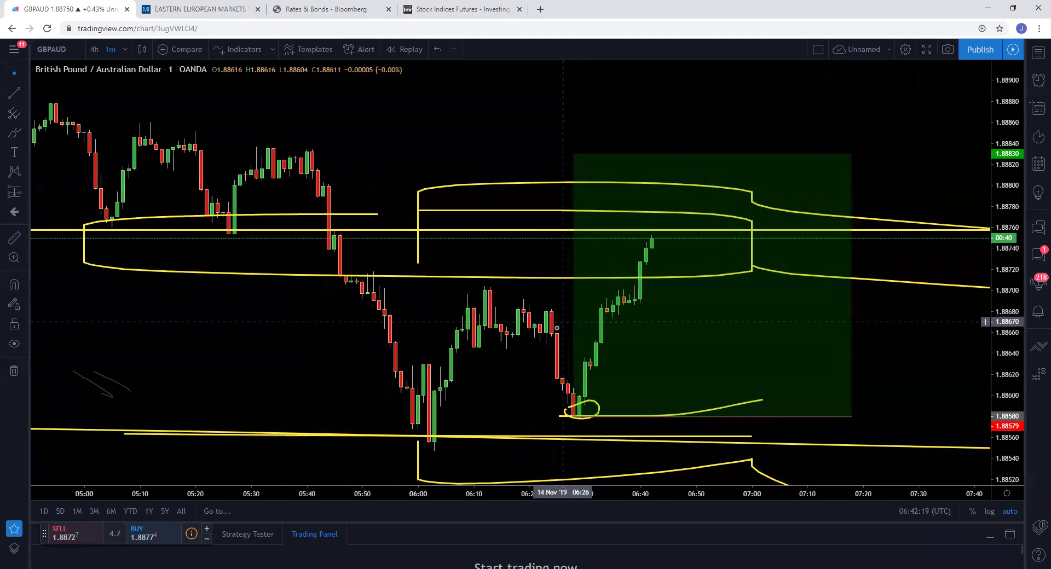
pyautogui.scroll(-1, 579, 323)
pyautogui.scroll(1, 905, 387)
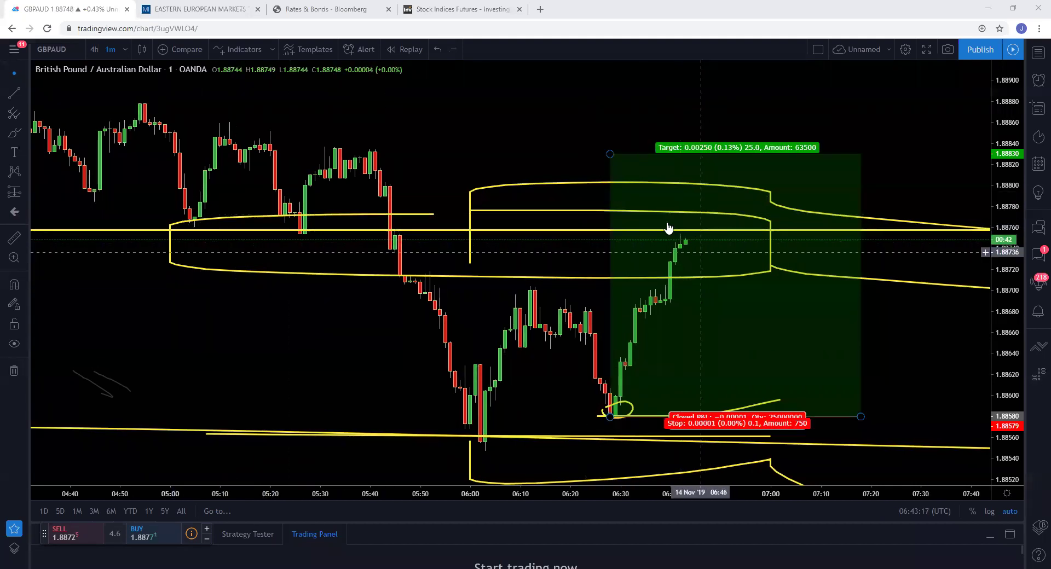
# - Set the chart to the 1-hour timeframe and examine the latest candles around the sketched levels
pyautogui.click(125, 48)
pyautogui.click(153, 304)
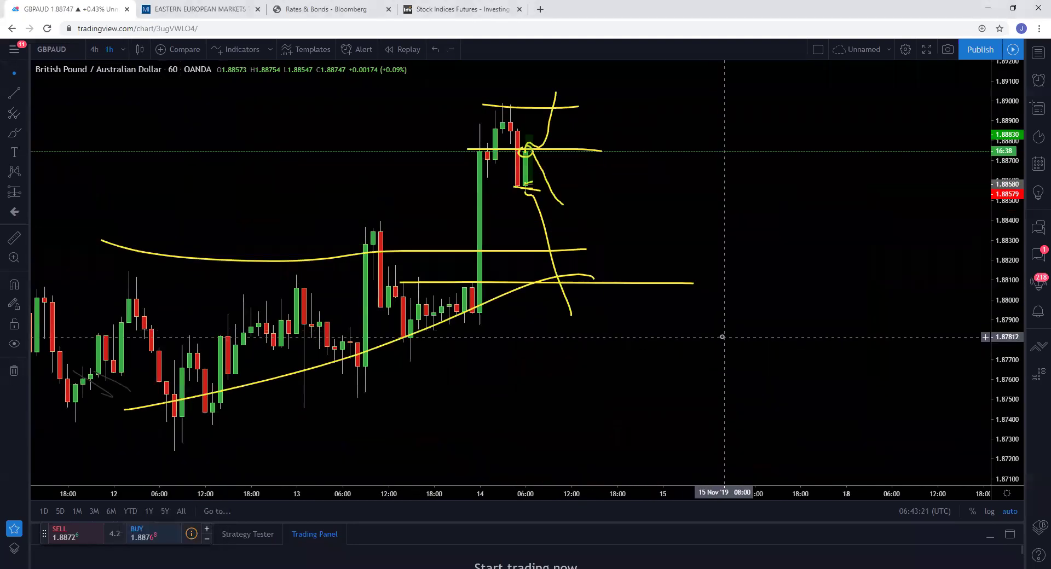
pyautogui.scroll(3, 675, 321)
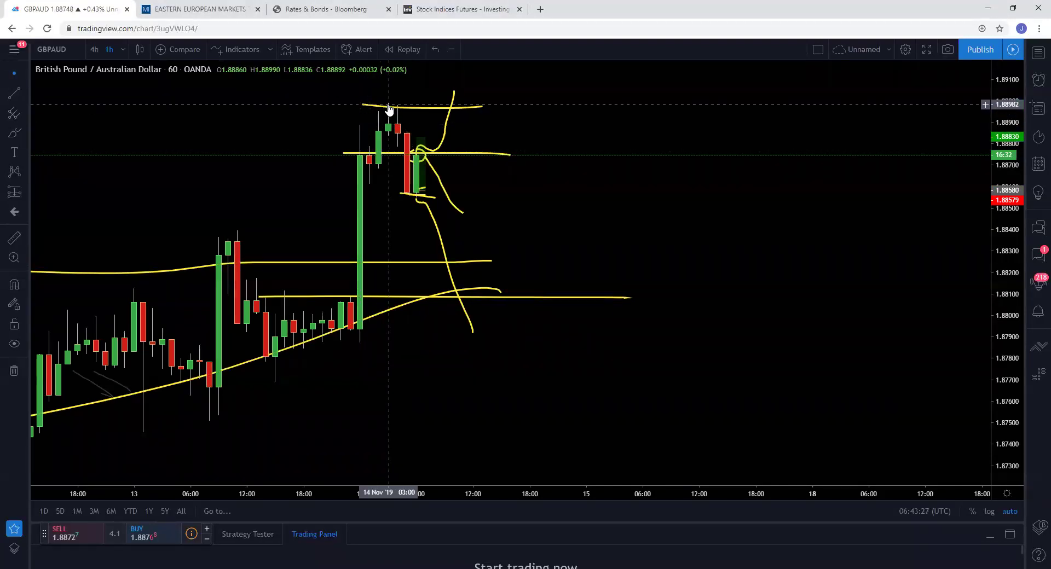
pyautogui.scroll(2, 462, 241)
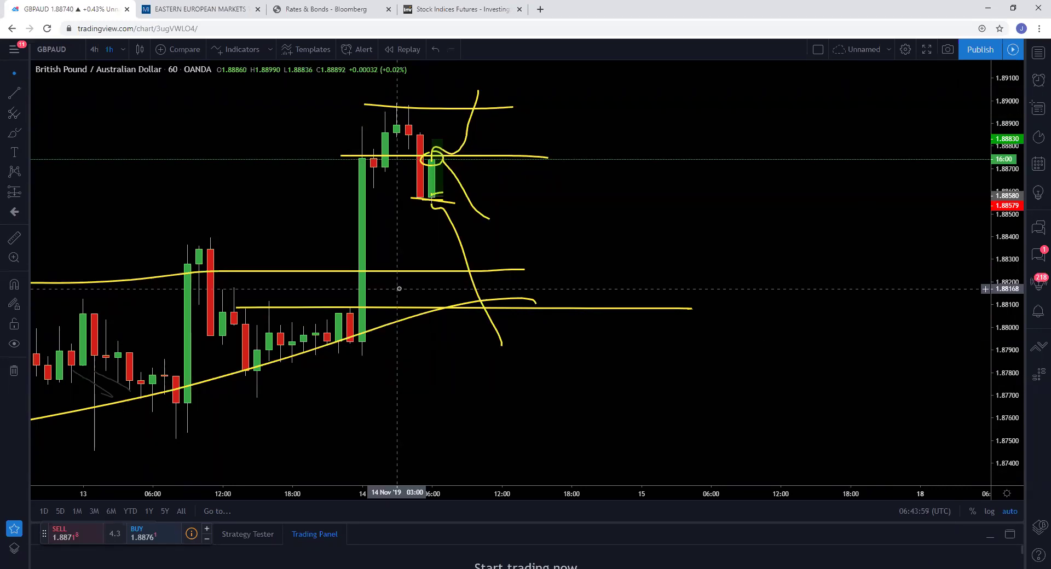
# - Set the chart back to the 1-minute timeframe and brush marks under the 06:00 low and around the long entry's low
pyautogui.moveTo(441, 155); pyautogui.dragTo(438, 160)
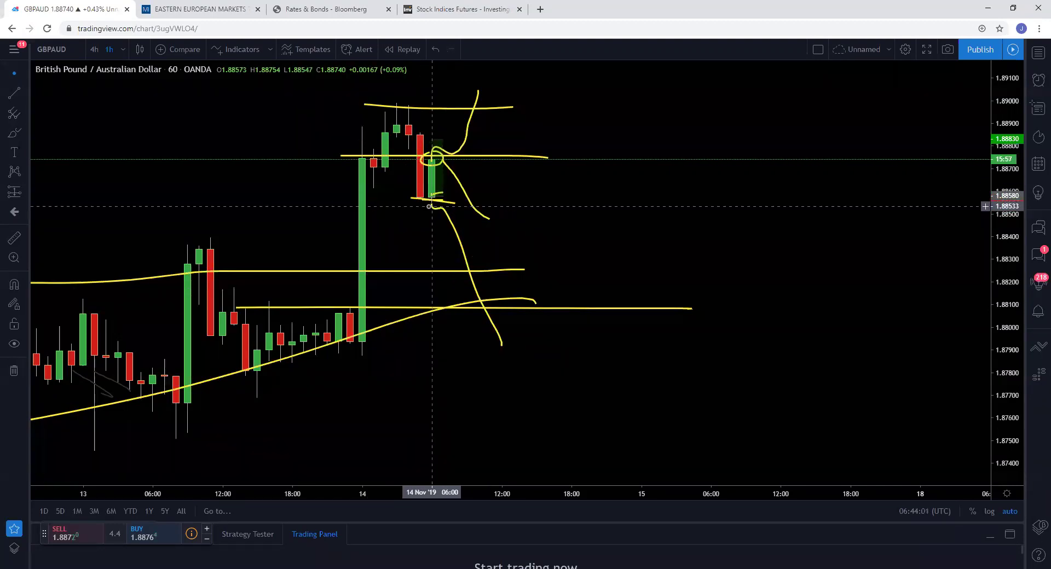
pyautogui.click(123, 49)
pyautogui.click(136, 179)
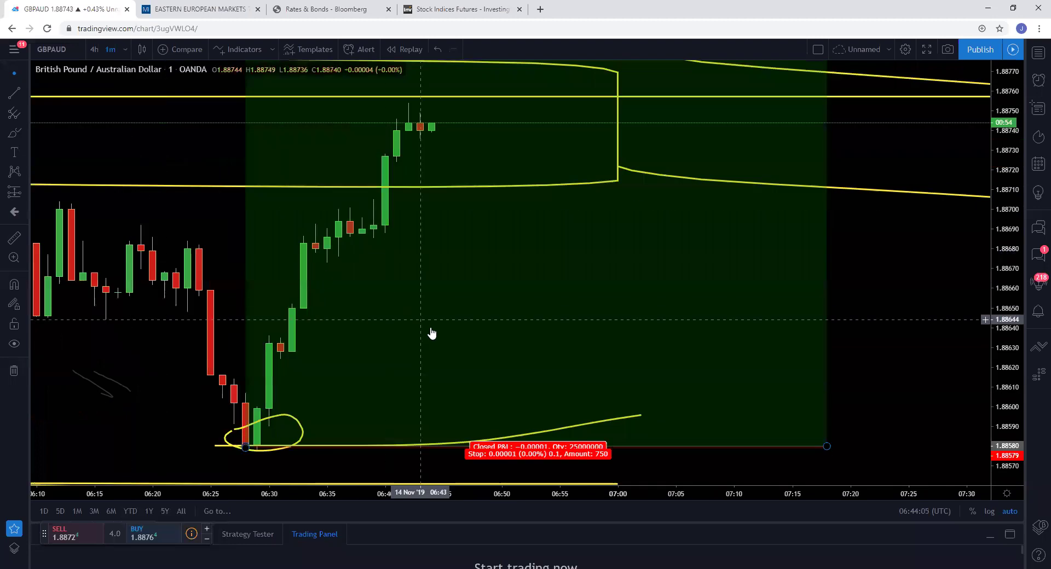
pyautogui.click(15, 134)
pyautogui.moveTo(393, 436); pyautogui.dragTo(469, 440)
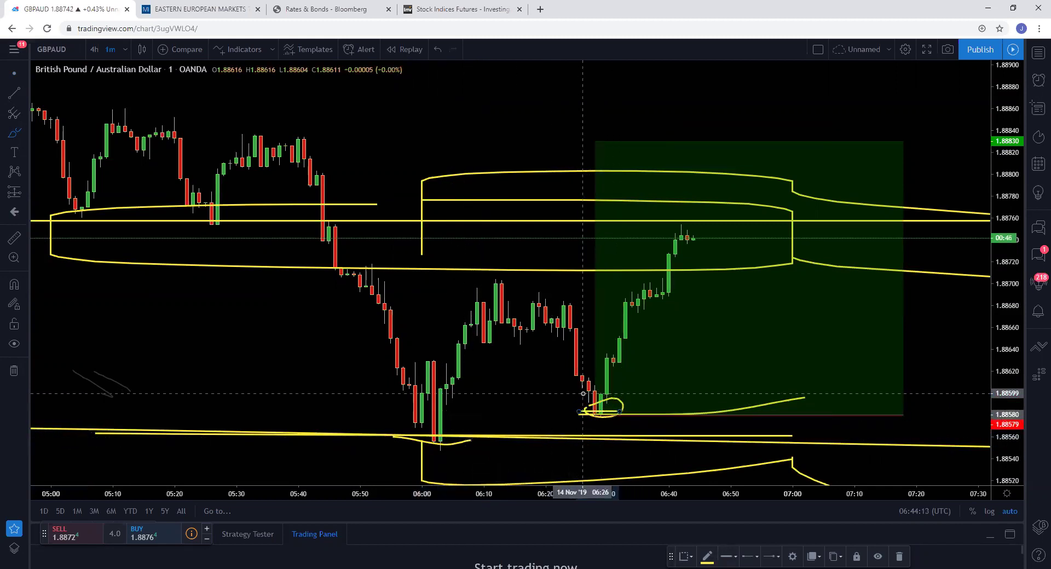
pyautogui.moveTo(602, 416); pyautogui.dragTo(595, 419)
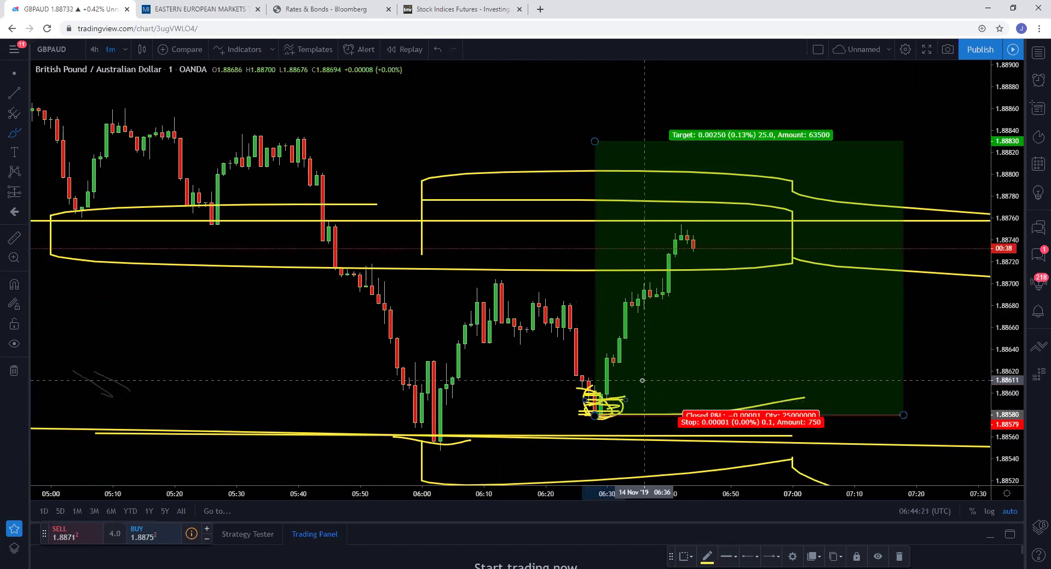
# - Brush levels at about 1.88700 and 1.88740, and circle the latest high and the consolidation around 1.88680
pyautogui.moveTo(462, 280)
pyautogui.mouseDown()
pyautogui.moveTo(672, 283)
pyautogui.moveTo(482, 300)
pyautogui.moveTo(715, 289)
pyautogui.mouseUp()
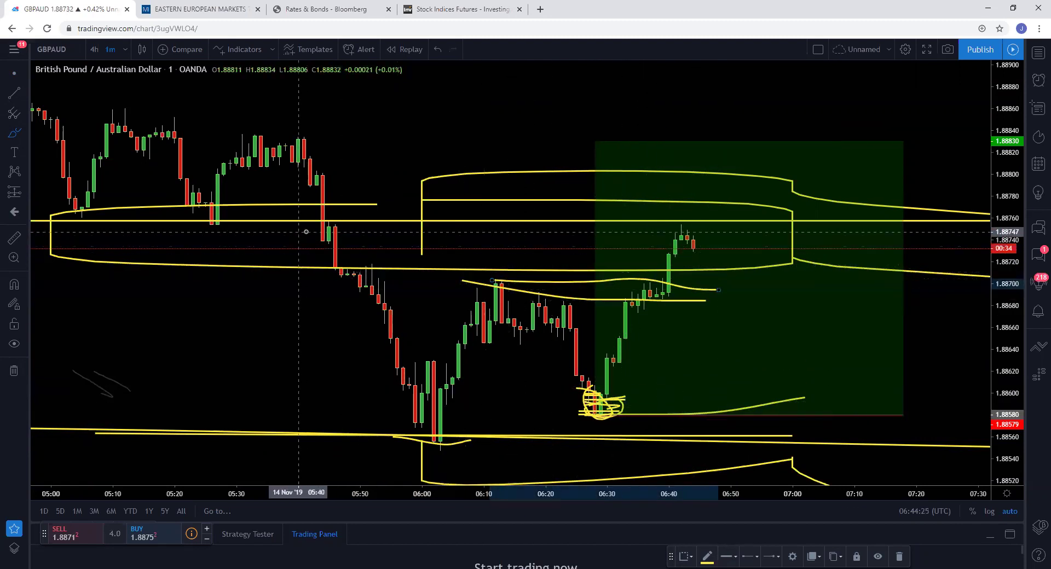
pyautogui.moveTo(313, 235); pyautogui.dragTo(755, 243)
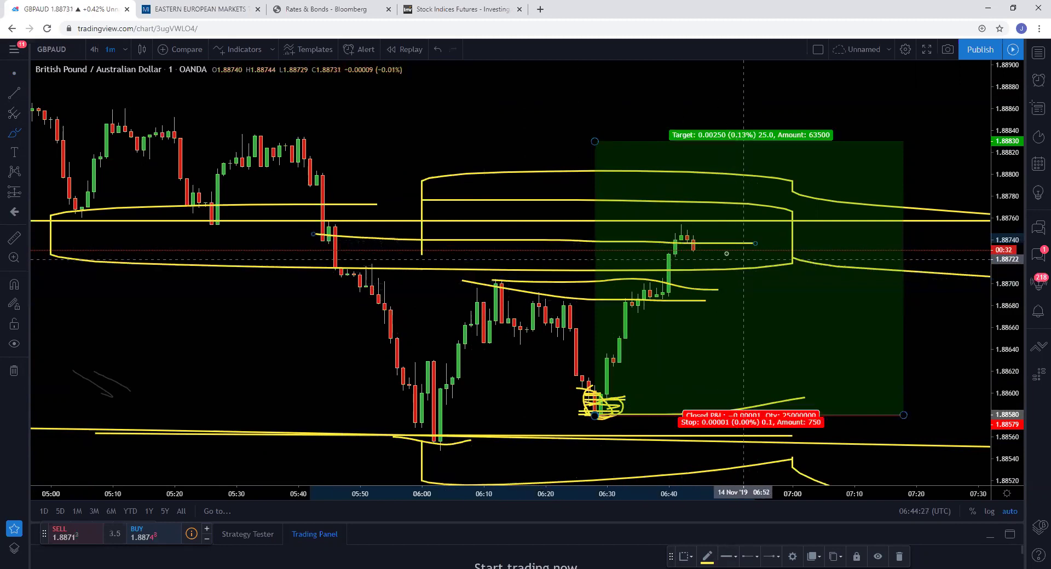
pyautogui.moveTo(684, 211)
pyautogui.mouseDown()
pyautogui.moveTo(664, 222)
pyautogui.moveTo(681, 238)
pyautogui.moveTo(699, 224)
pyautogui.mouseUp()
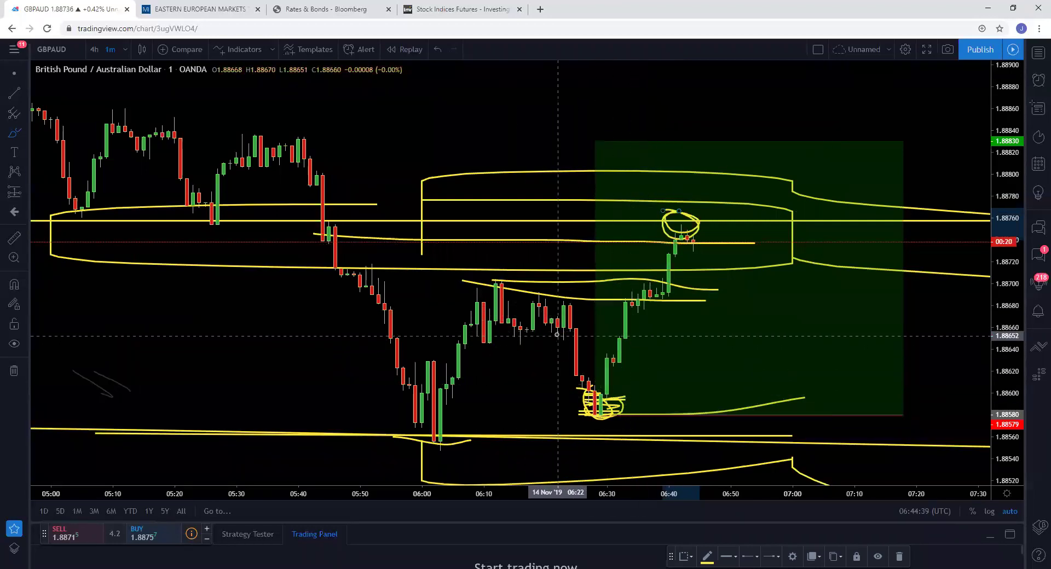
pyautogui.moveTo(548, 299); pyautogui.dragTo(595, 296)
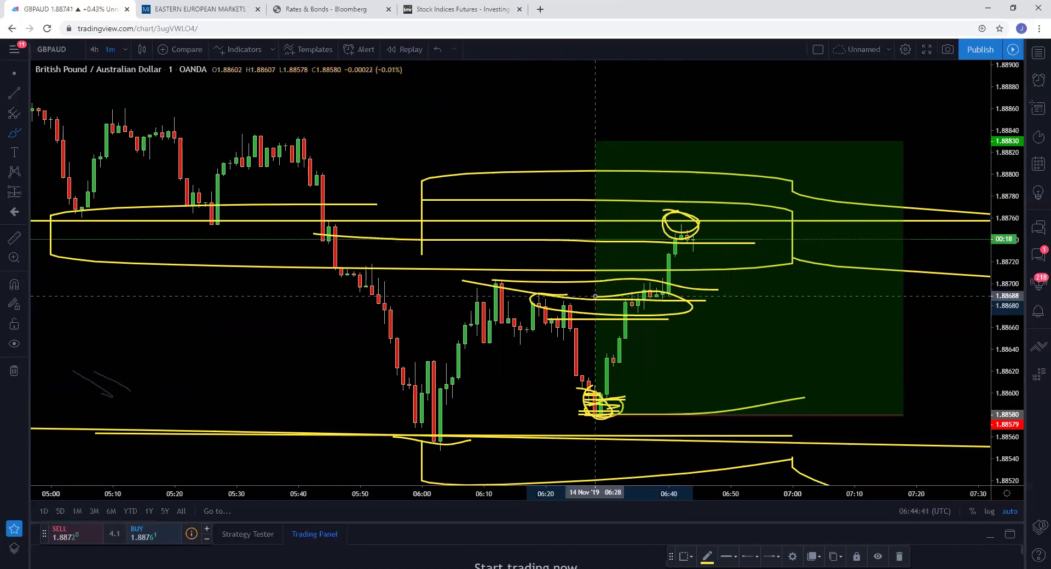
pyautogui.click(618, 245)
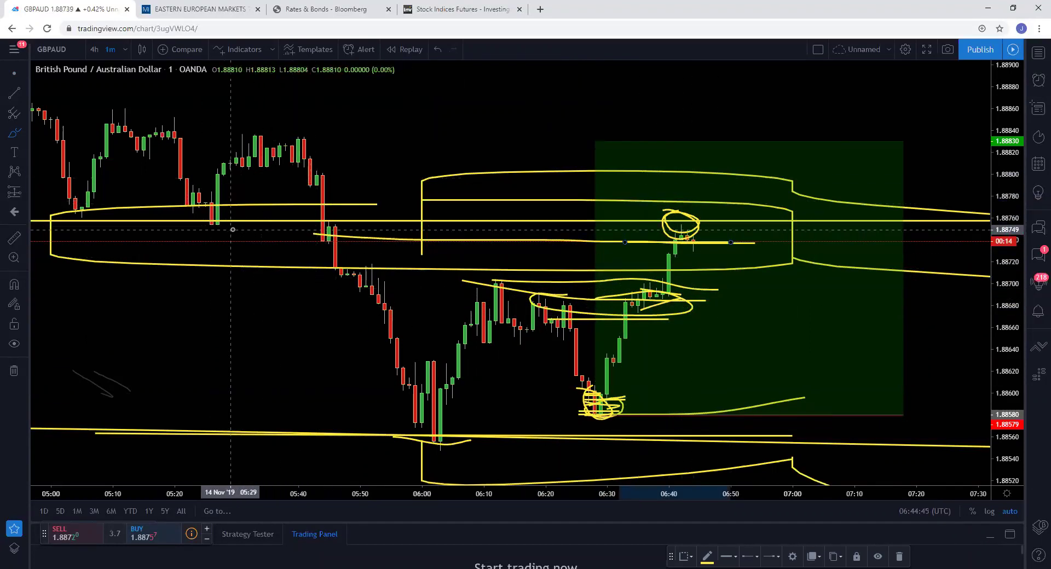
# - Circle the newest candles and sketch a pullback to a marked level at about 1.88700 followed by a rise to about 1.88780
pyautogui.moveTo(258, 230); pyautogui.dragTo(385, 229)
pyautogui.moveTo(665, 226); pyautogui.dragTo(694, 227)
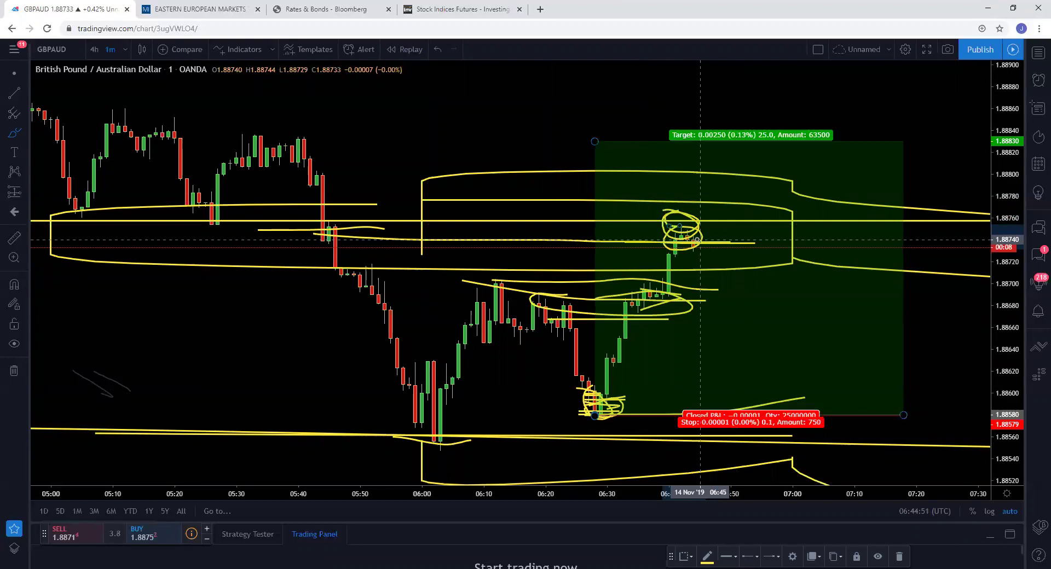
pyautogui.click(748, 284)
pyautogui.moveTo(705, 283); pyautogui.dragTo(748, 201)
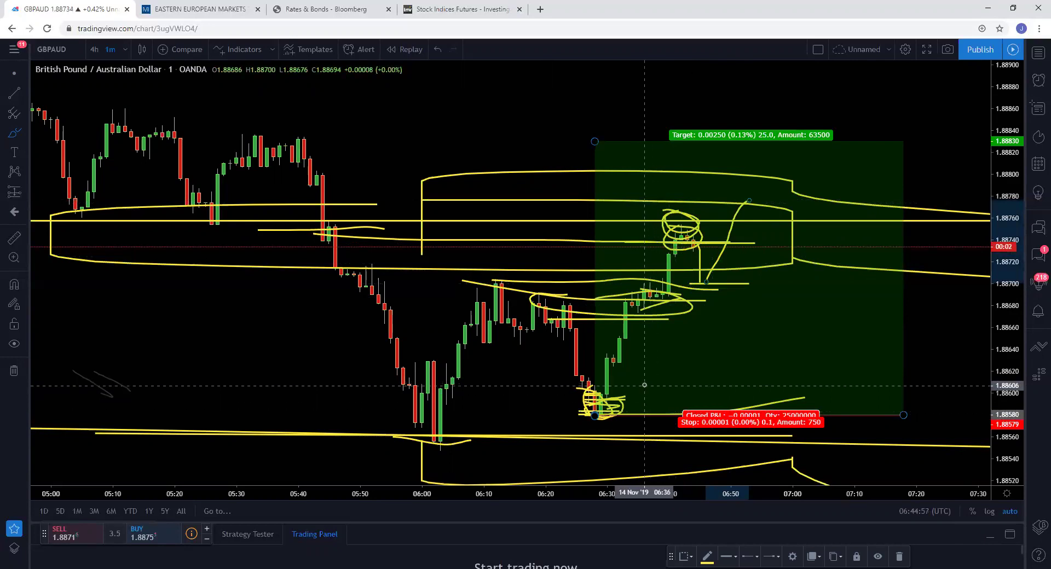
pyautogui.moveTo(634, 286); pyautogui.dragTo(829, 289)
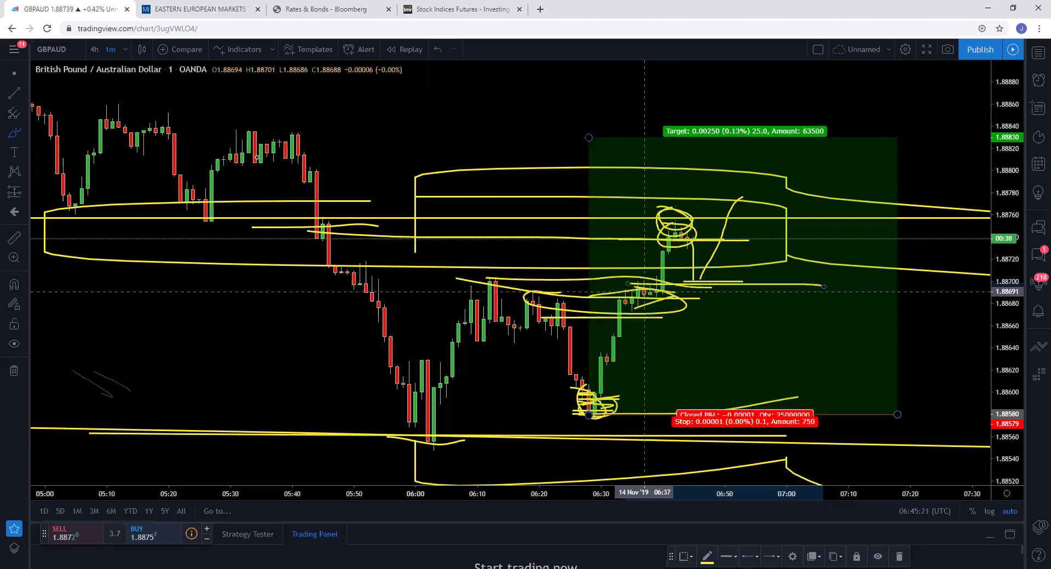
# - Remove all drawings, including the long position, from the 1-minute chart
pyautogui.click(65, 50)
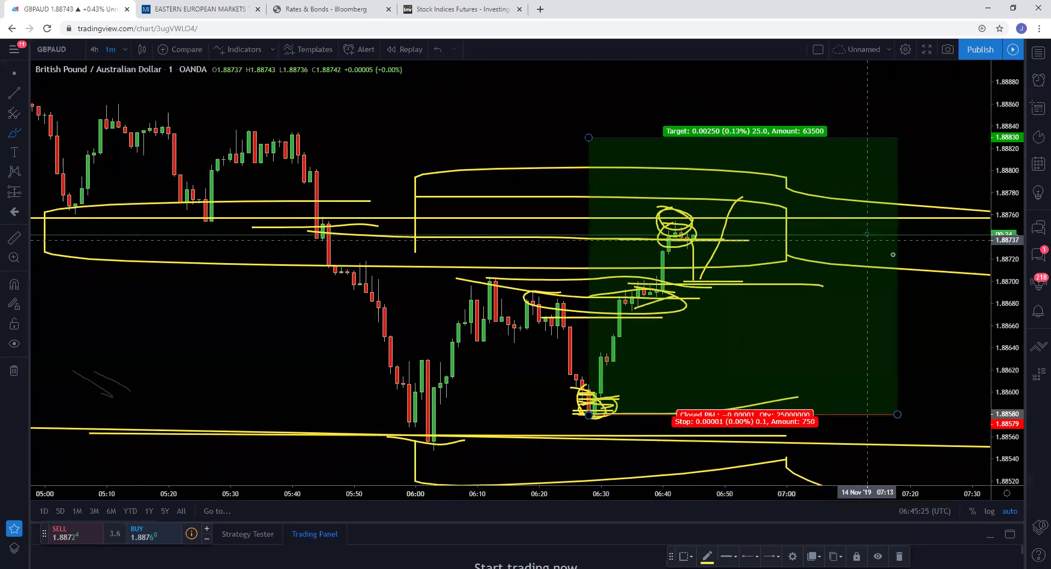
pyautogui.rightClick(931, 290)
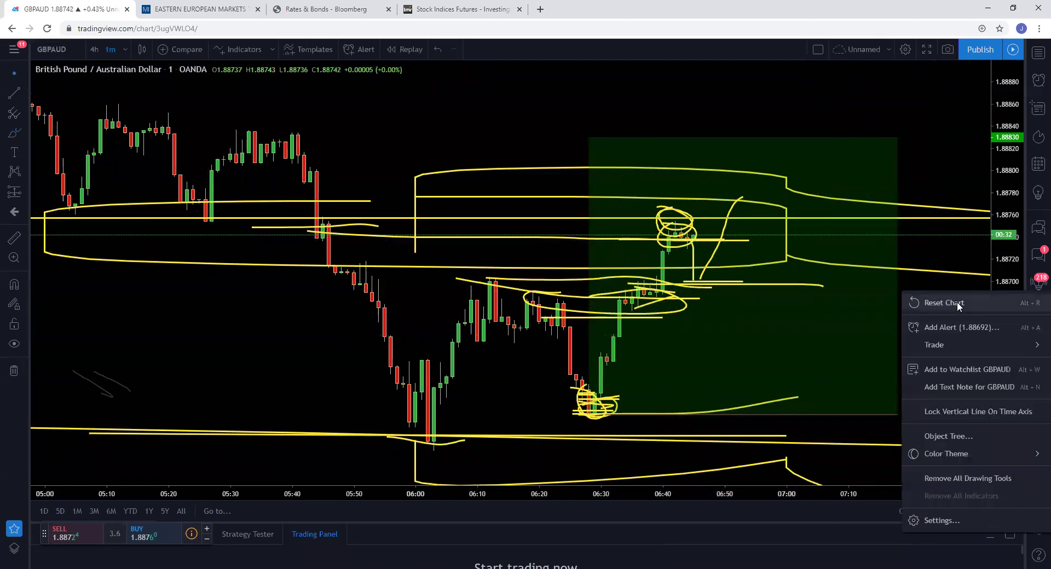
pyautogui.click(980, 477)
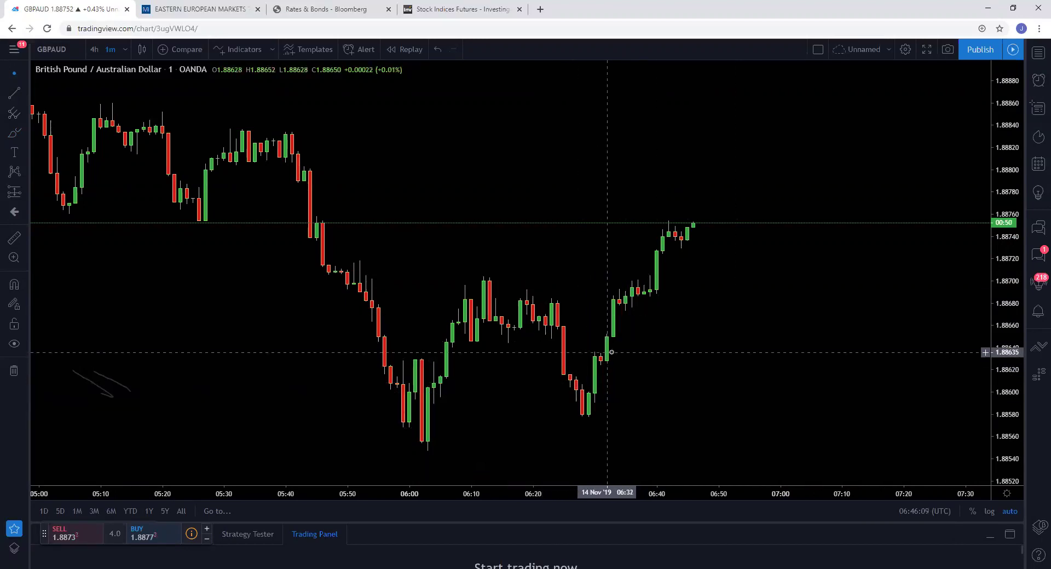
# - Brush marks under the 06:28 low and at about 1.88660, circle the latest consolidation, and add arrows to the two higher areas
pyautogui.moveTo(566, 409); pyautogui.dragTo(626, 399)
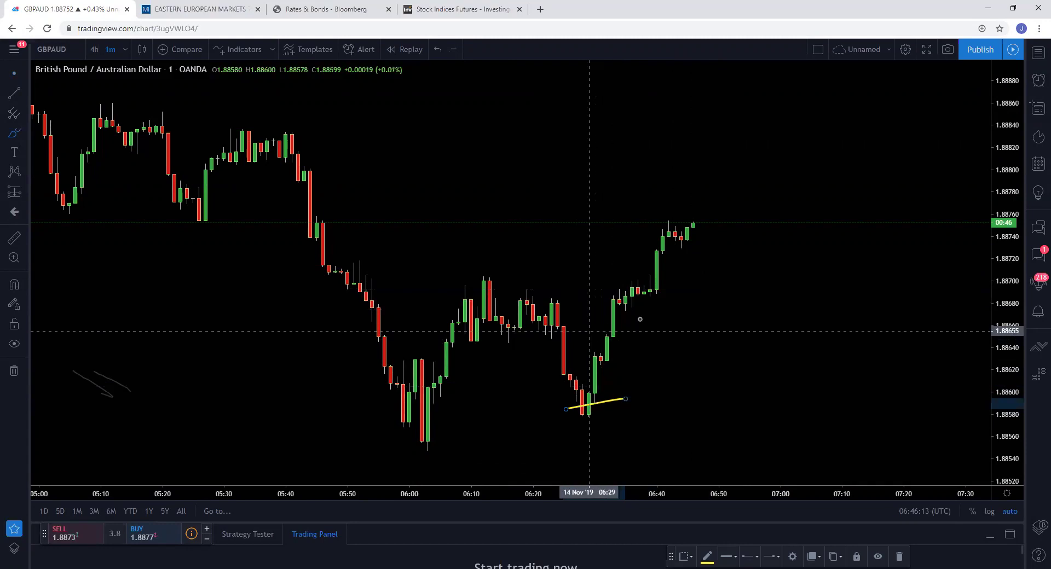
pyautogui.hotkey('ctrl', 'v')
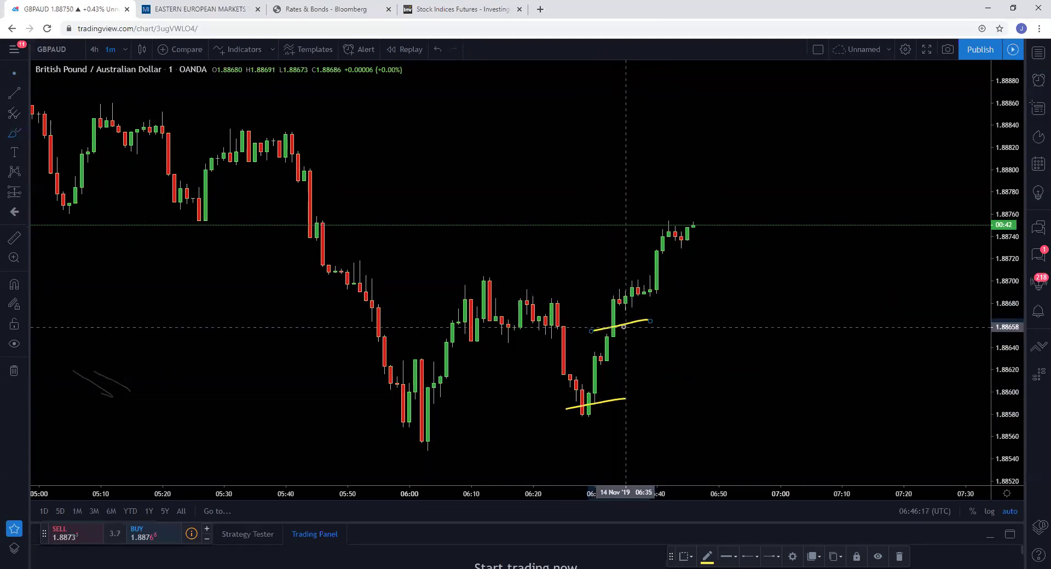
pyautogui.moveTo(647, 371)
pyautogui.mouseDown()
pyautogui.moveTo(670, 339)
pyautogui.moveTo(657, 342)
pyautogui.moveTo(706, 360)
pyautogui.mouseUp()
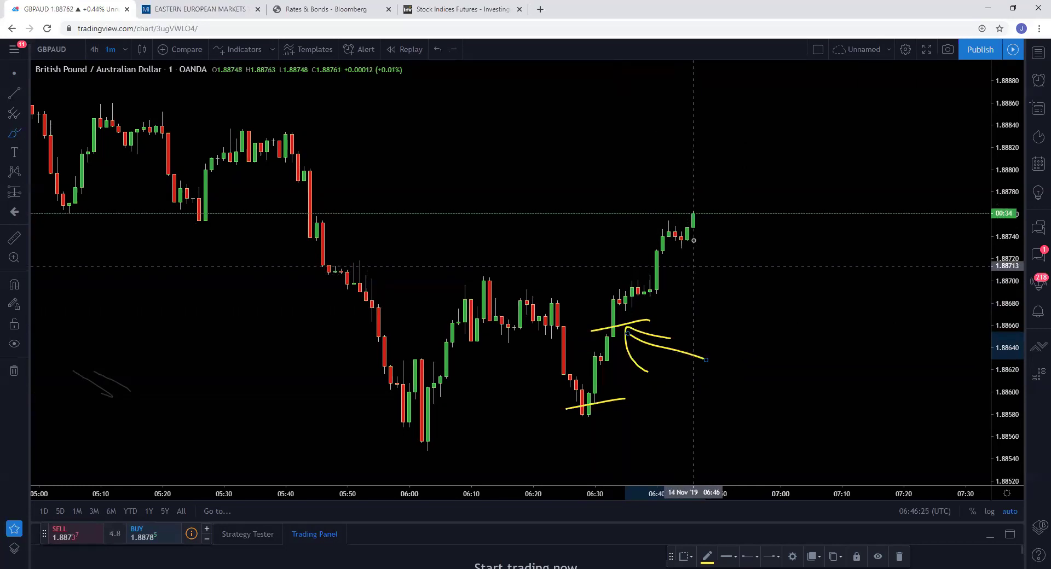
pyautogui.moveTo(699, 279)
pyautogui.mouseDown()
pyautogui.moveTo(711, 251)
pyautogui.moveTo(798, 280)
pyautogui.mouseUp()
pyautogui.moveTo(684, 249)
pyautogui.mouseDown()
pyautogui.moveTo(687, 223)
pyautogui.moveTo(657, 228)
pyautogui.moveTo(718, 229)
pyautogui.mouseUp()
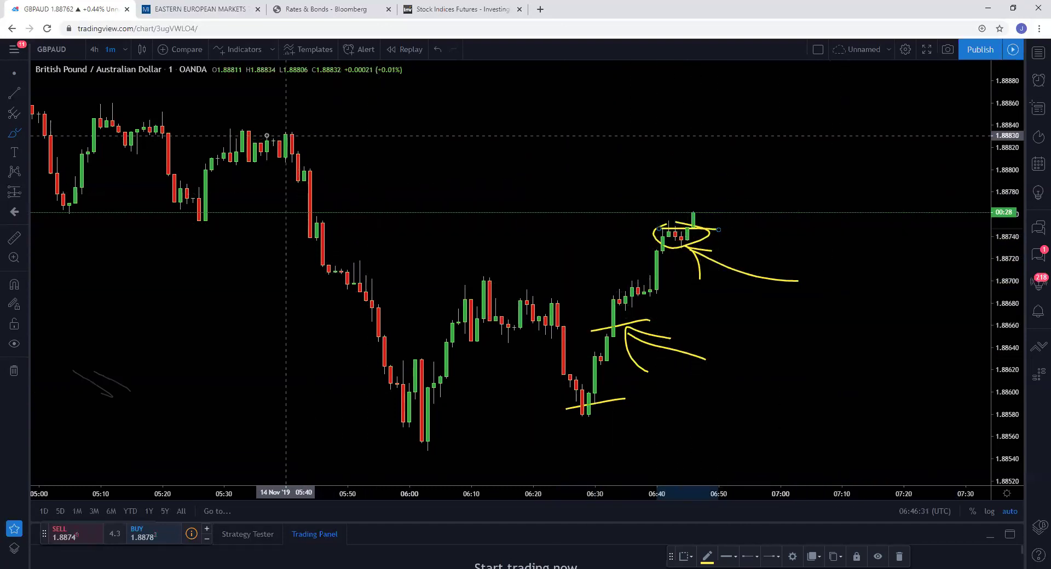
# - Brush a resistance line at about 1.88830, circle the two earlier pauses beneath it, and sketch a rising path to about 1.88870
pyautogui.moveTo(249, 133); pyautogui.dragTo(633, 136)
pyautogui.moveTo(310, 167)
pyautogui.mouseDown()
pyautogui.moveTo(290, 165)
pyautogui.moveTo(276, 185)
pyautogui.moveTo(314, 174)
pyautogui.mouseUp()
pyautogui.moveTo(218, 173); pyautogui.dragTo(209, 179)
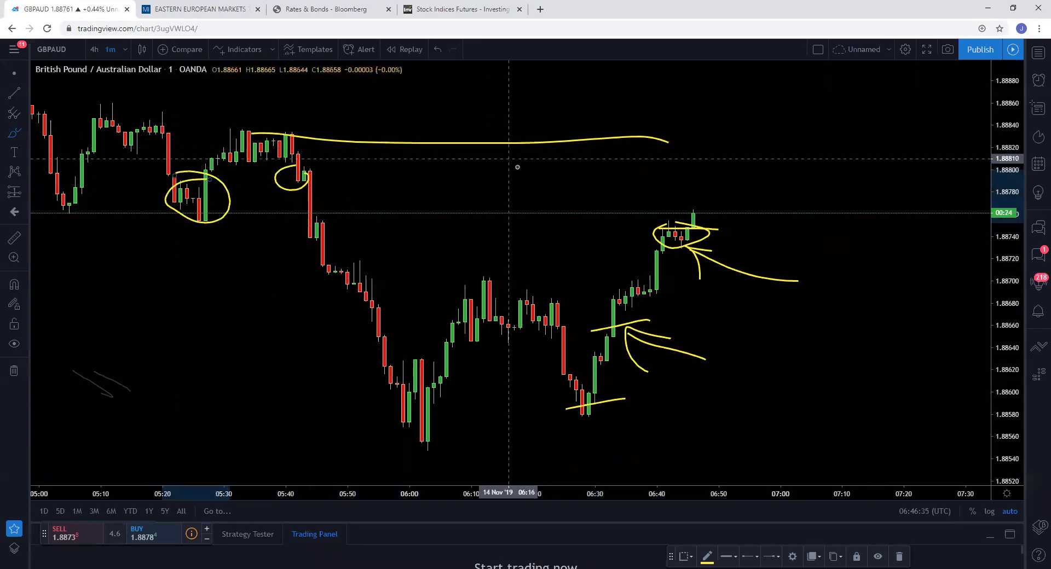
pyautogui.moveTo(694, 212); pyautogui.dragTo(751, 90)
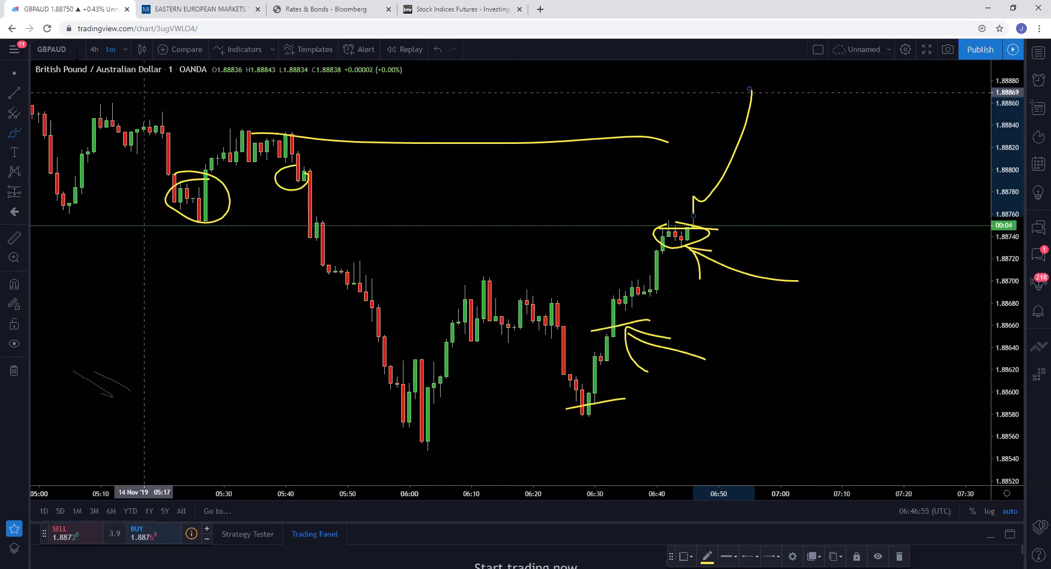
# - Remove all drawings and set the chart to the 5-minute timeframe
pyautogui.rightClick(546, 210)
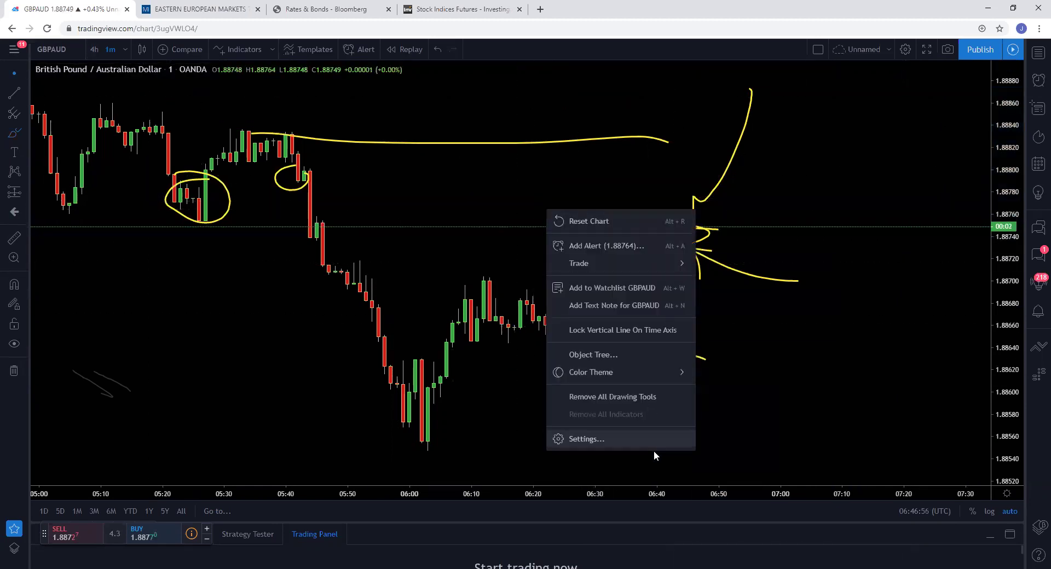
pyautogui.click(610, 401)
pyautogui.click(124, 50)
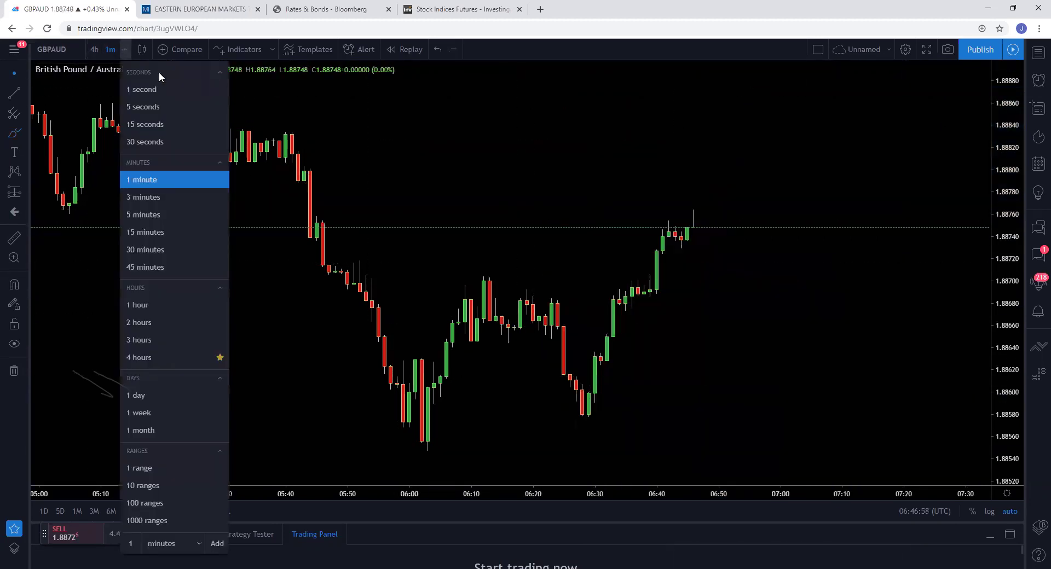
pyautogui.click(179, 214)
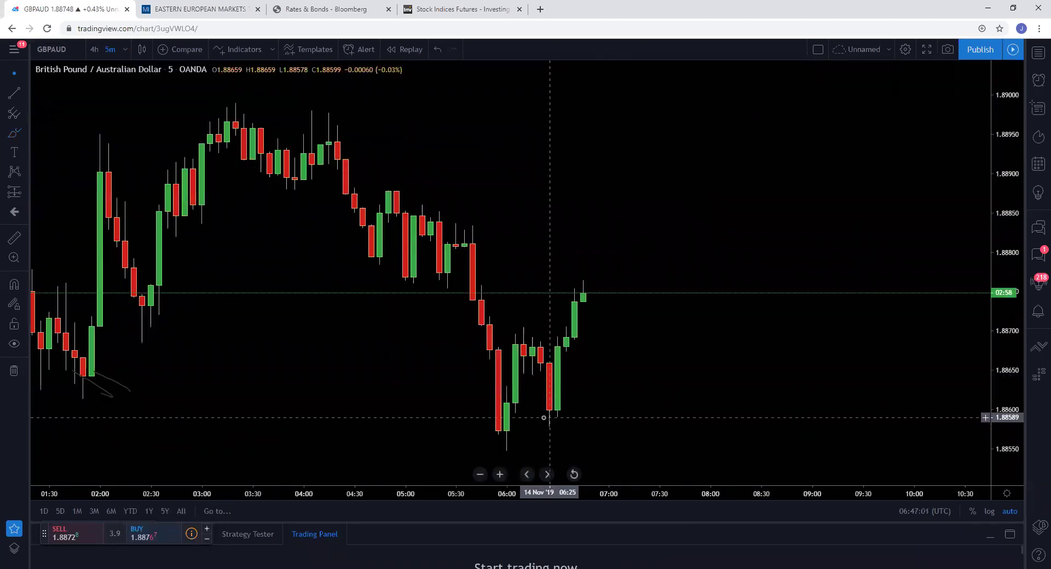
# - Brush marks under the latest candle and the circled 06:25 low, and draw a level at about 1.88820 from the previous highs
pyautogui.click(22, 135)
pyautogui.click(41, 133)
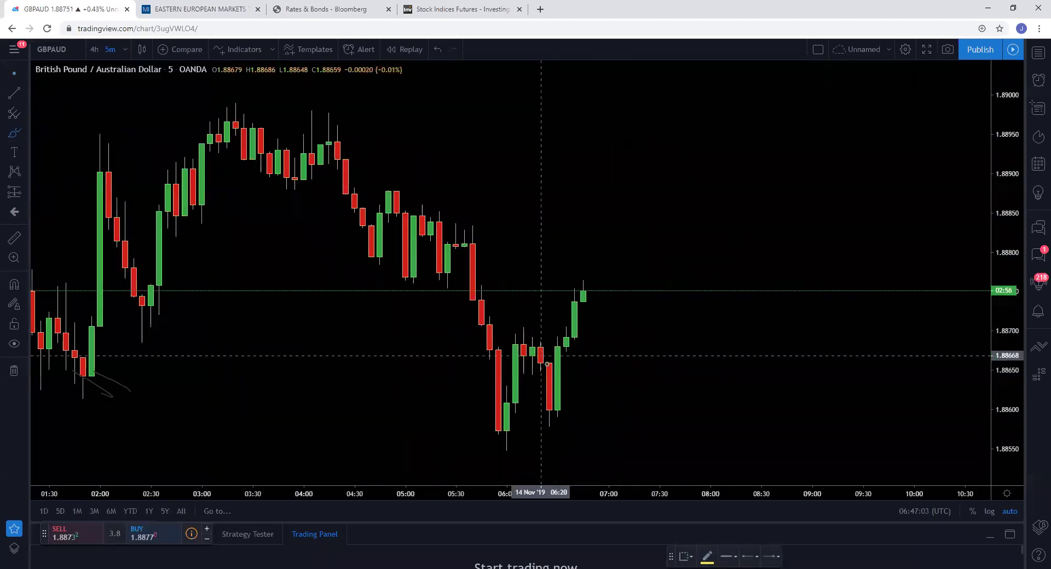
pyautogui.moveTo(543, 416); pyautogui.dragTo(584, 412)
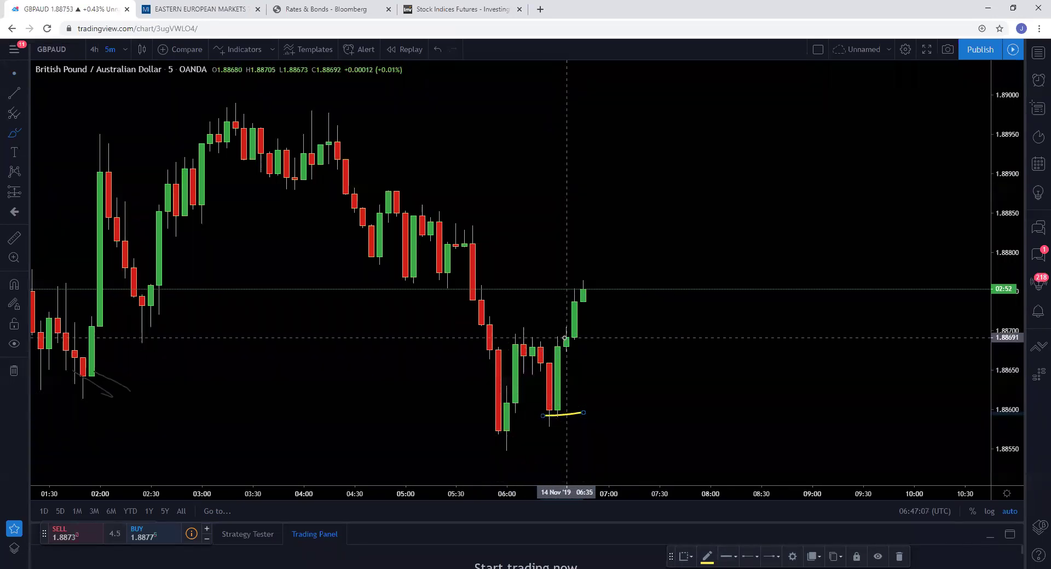
pyautogui.moveTo(567, 302); pyautogui.dragTo(591, 301)
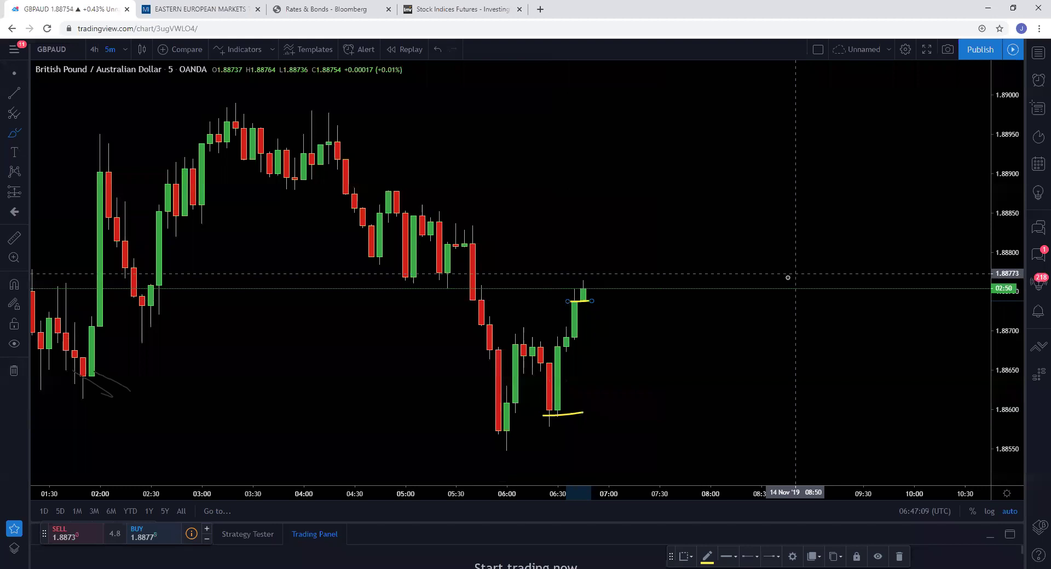
pyautogui.moveTo(550, 403)
pyautogui.mouseDown()
pyautogui.moveTo(588, 424)
pyautogui.moveTo(532, 404)
pyautogui.mouseUp()
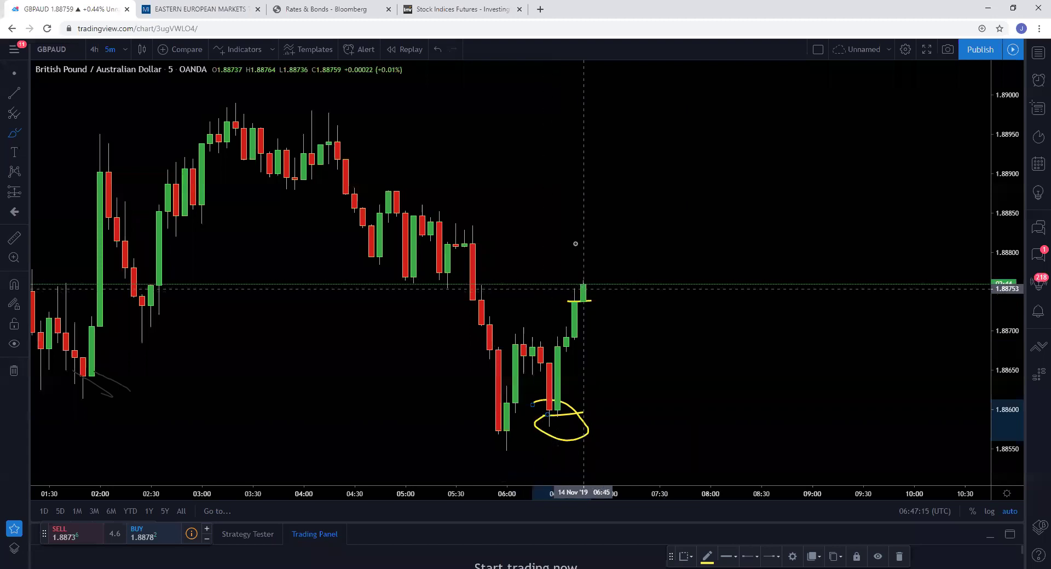
pyautogui.moveTo(457, 234); pyautogui.dragTo(685, 234)
# - Sketch a steep falling path from the latest candle to about 1.87900, with level marks near 1.88000 and 1.88100
pyautogui.scroll(-2, 785, 260)
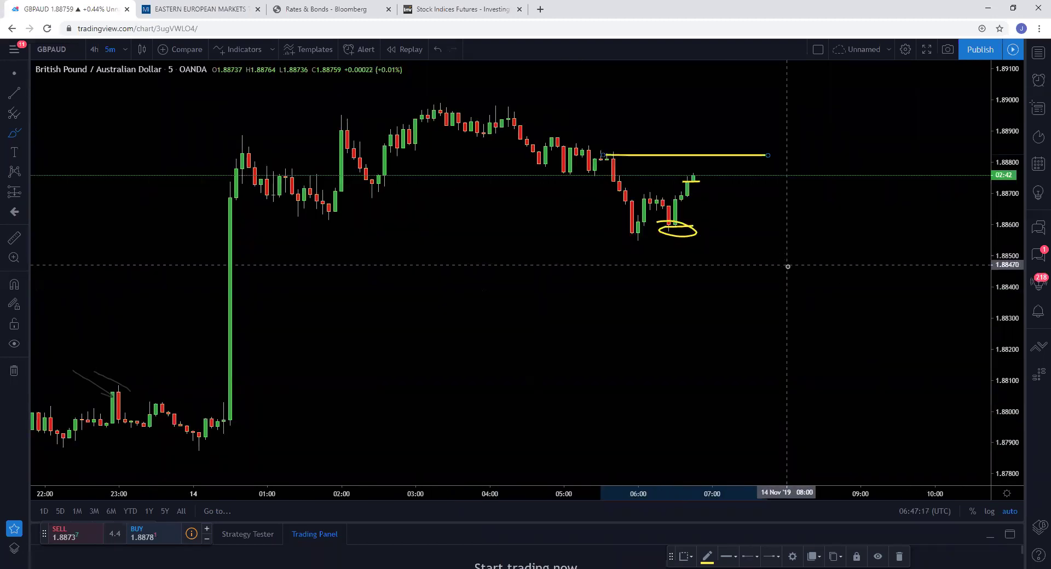
pyautogui.scroll(2, 788, 267)
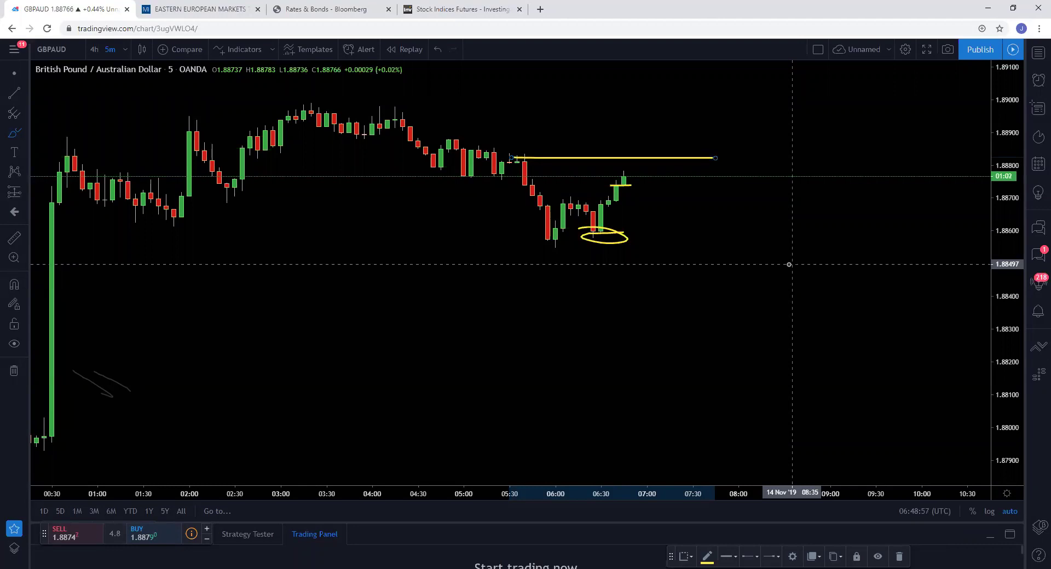
pyautogui.click(25, 133)
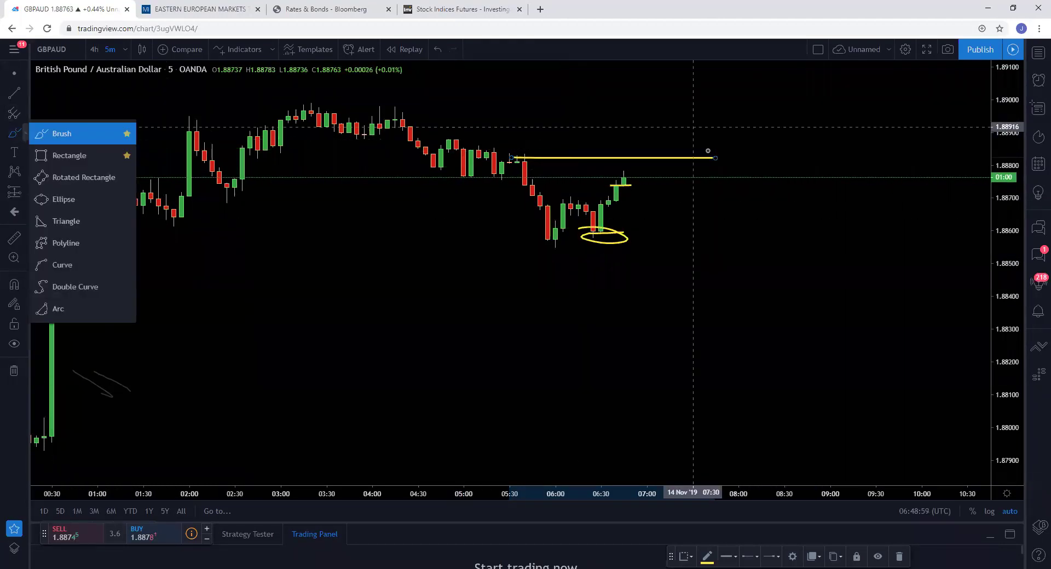
pyautogui.moveTo(633, 184); pyautogui.dragTo(746, 461)
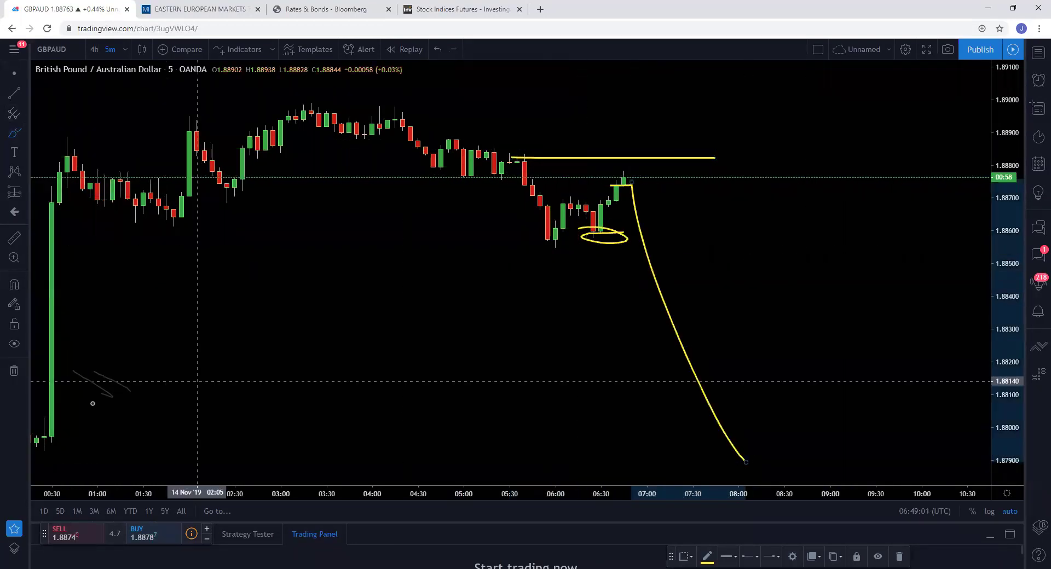
pyautogui.scroll(-1, 92, 404)
pyautogui.moveTo(184, 414); pyautogui.dragTo(409, 417)
pyautogui.moveTo(689, 380); pyautogui.dragTo(766, 394)
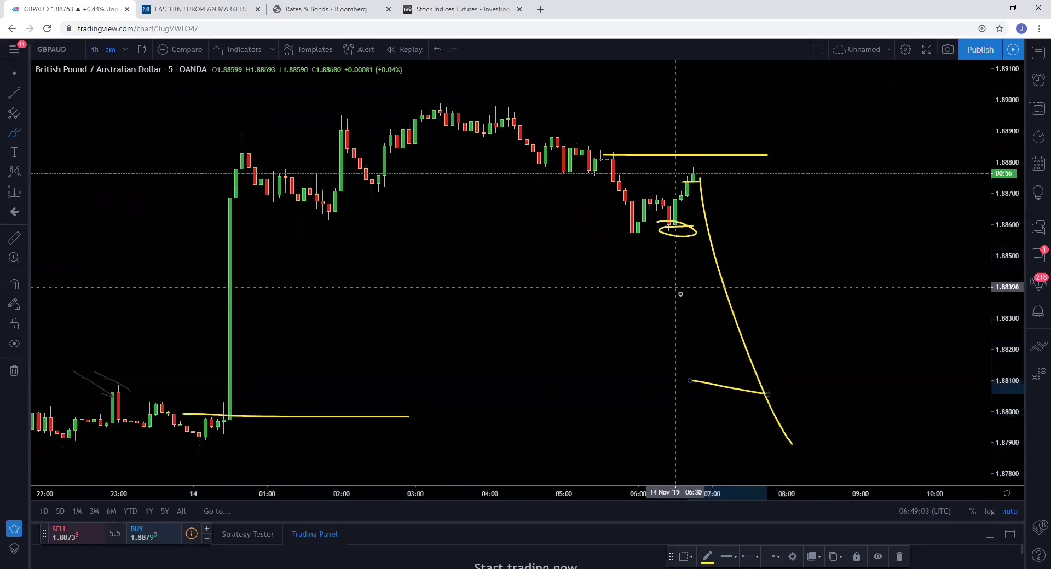
pyautogui.scroll(1, 680, 294)
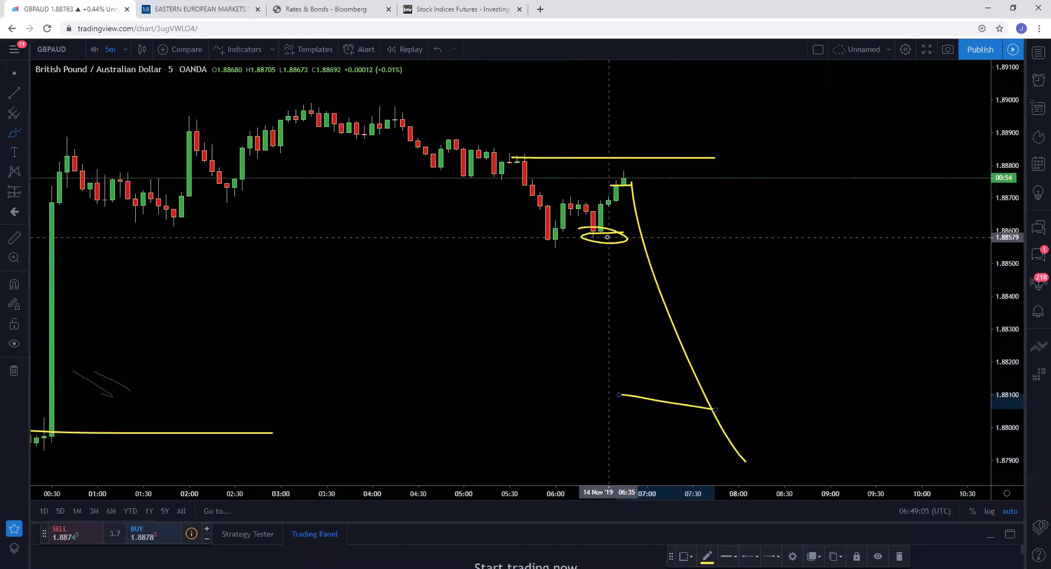
pyautogui.scroll(1, 610, 274)
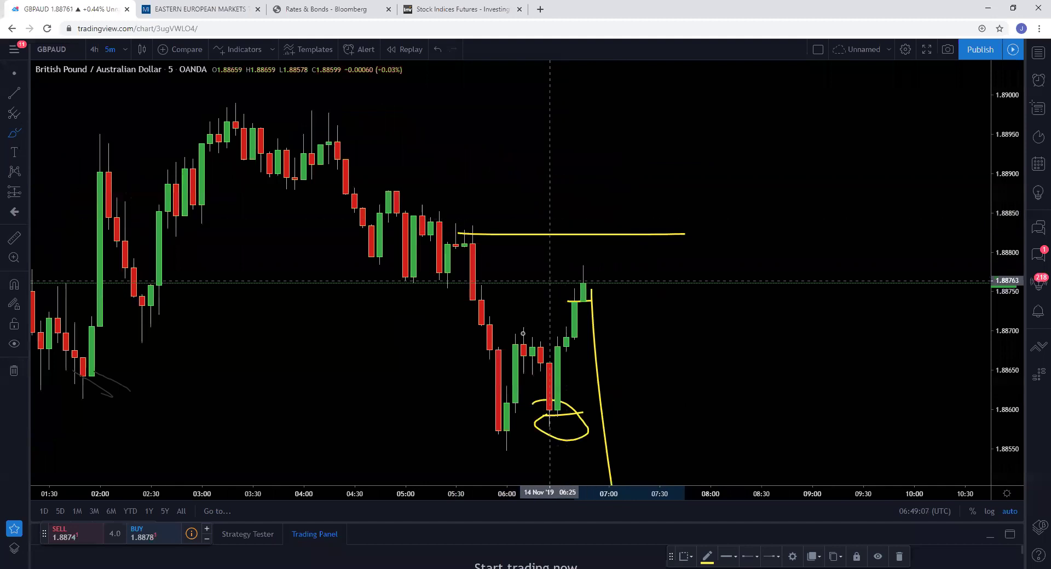
# - Brush an upward arrow beneath the circled 06:25 low, with its tail reaching down to about 1.88380
pyautogui.scroll(-2, 616, 324)
pyautogui.moveTo(621, 244)
pyautogui.mouseDown()
pyautogui.moveTo(634, 244)
pyautogui.moveTo(646, 294)
pyautogui.mouseUp()
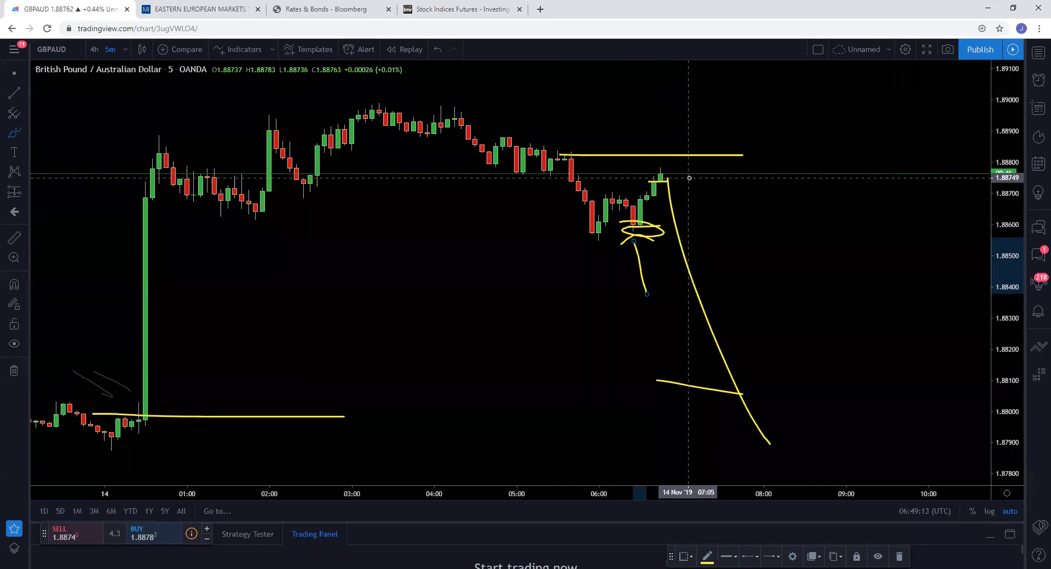
pyautogui.scroll(3, 689, 178)
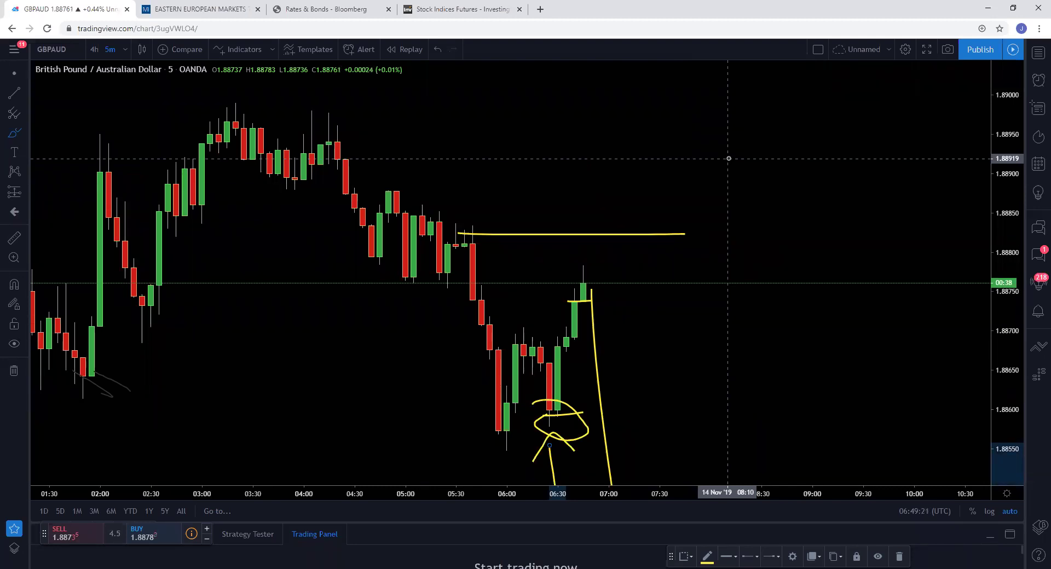
pyautogui.scroll(2, 723, 186)
pyautogui.scroll(-4, 720, 192)
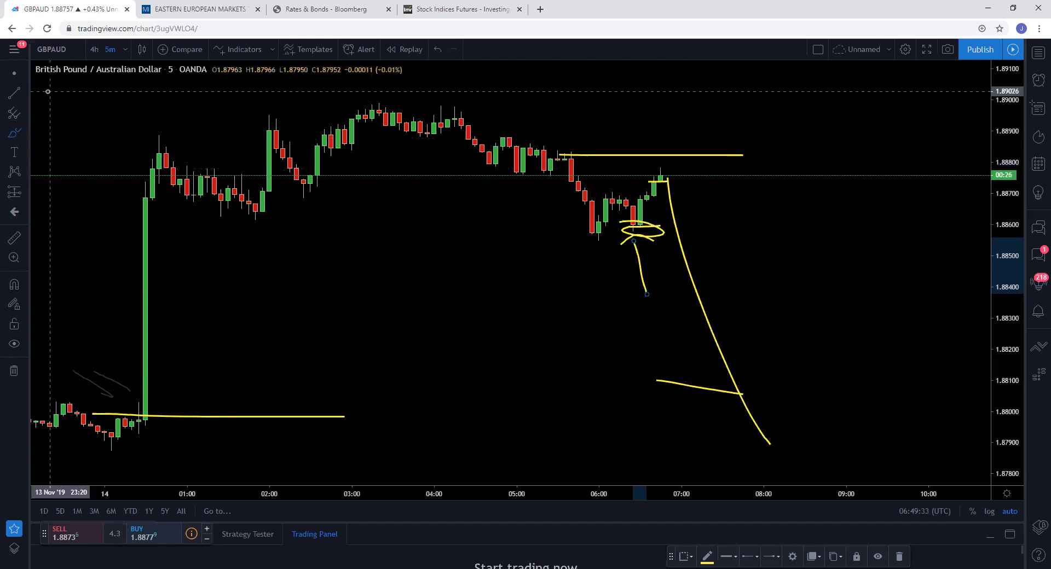
# - Set the chart to the 1-minute timeframe, then brush a level from the 05:41 drop to the latest candles and a rising path to about 1.88810
pyautogui.click(125, 50)
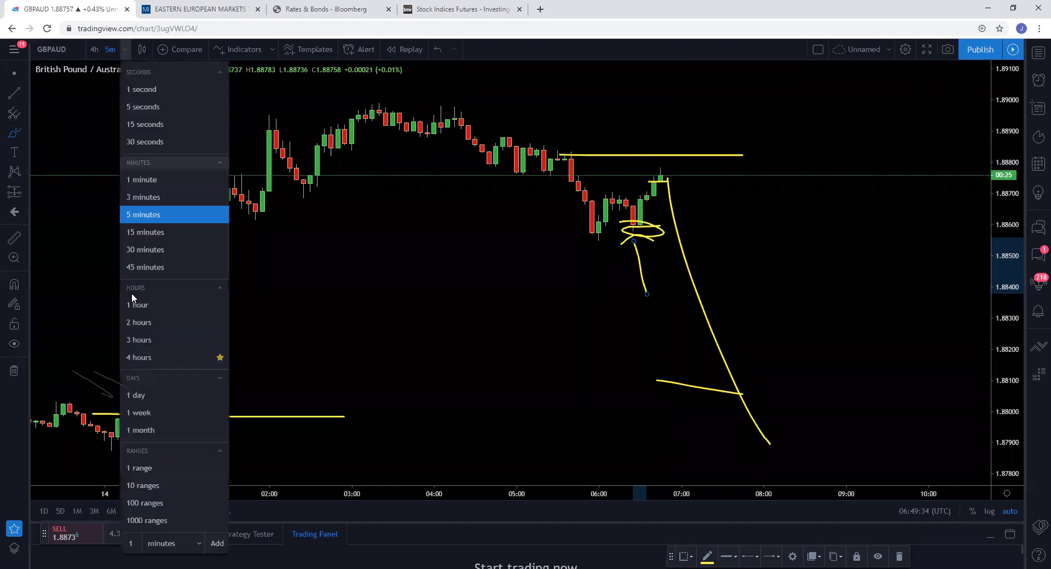
pyautogui.click(152, 179)
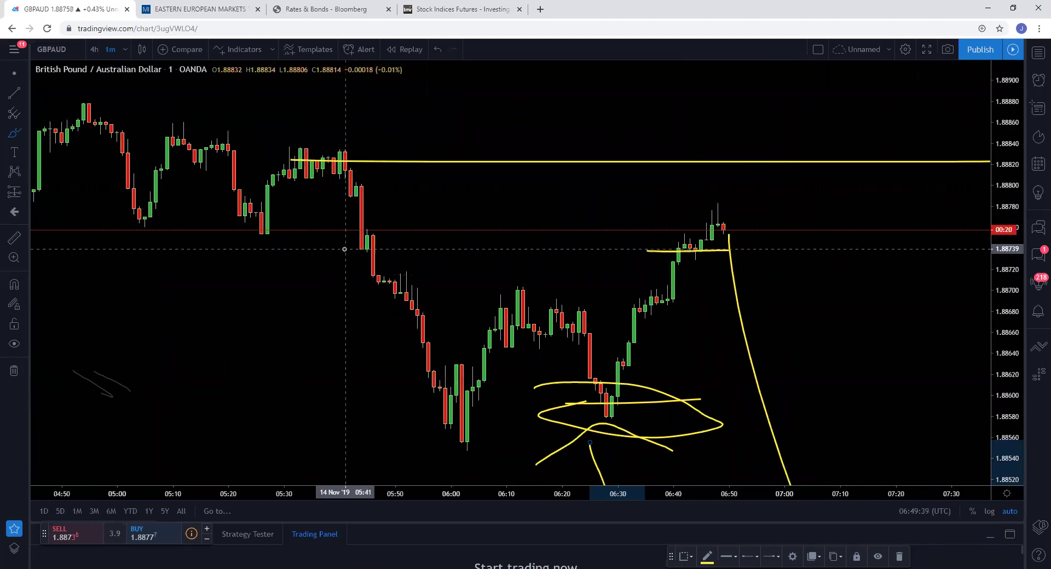
pyautogui.click(24, 133)
pyautogui.moveTo(343, 234)
pyautogui.mouseDown()
pyautogui.moveTo(769, 246)
pyautogui.moveTo(752, 210)
pyautogui.moveTo(778, 175)
pyautogui.mouseUp()
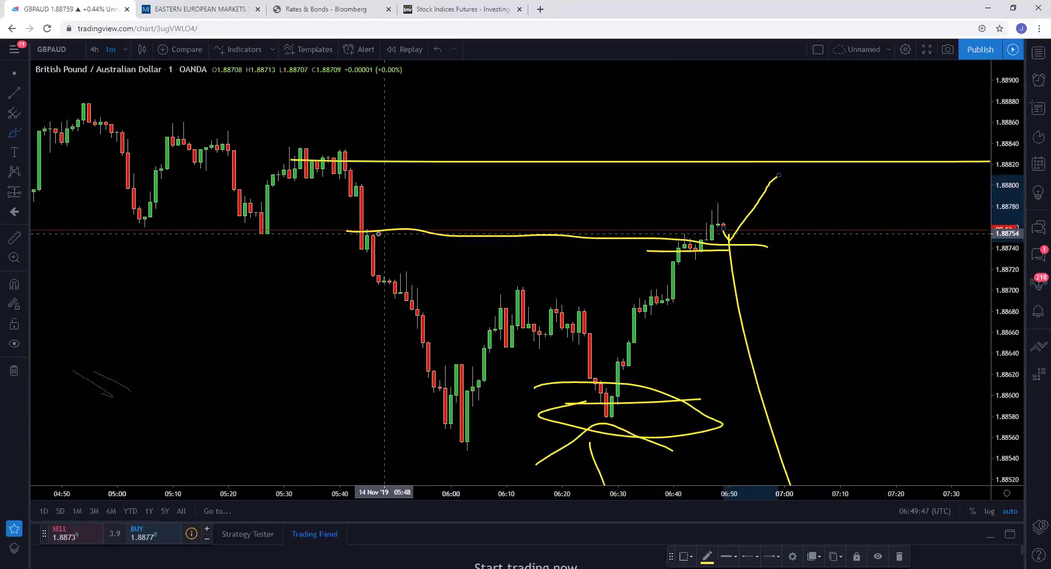
# - Circle the price reactions between about 05:23 and 05:50 along the brushed level, and the pause around 06:40 to 06:50
pyautogui.click(372, 238)
pyautogui.click(15, 135)
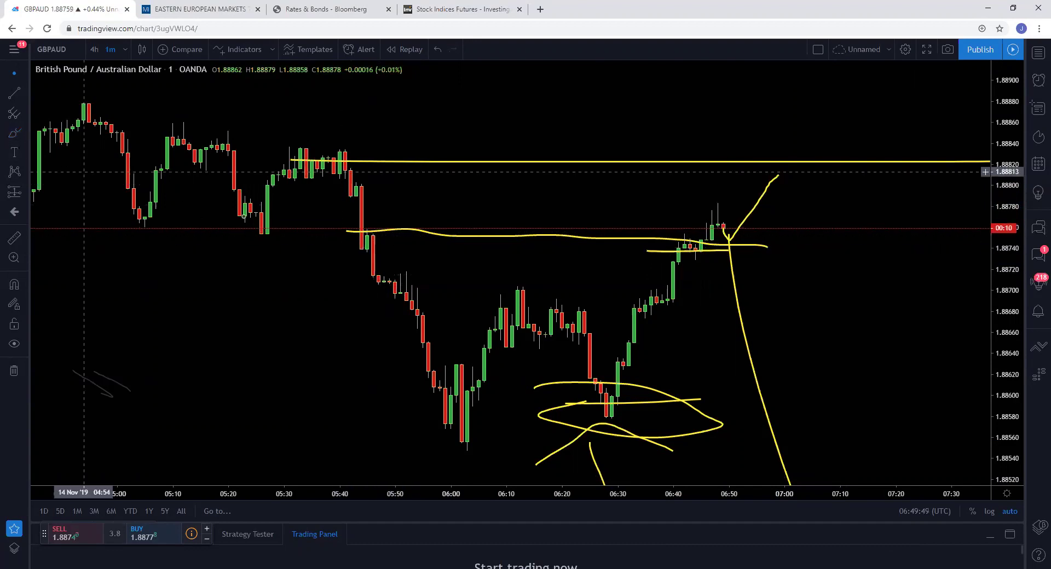
pyautogui.moveTo(285, 222)
pyautogui.mouseDown()
pyautogui.moveTo(260, 249)
pyautogui.moveTo(306, 228)
pyautogui.mouseUp()
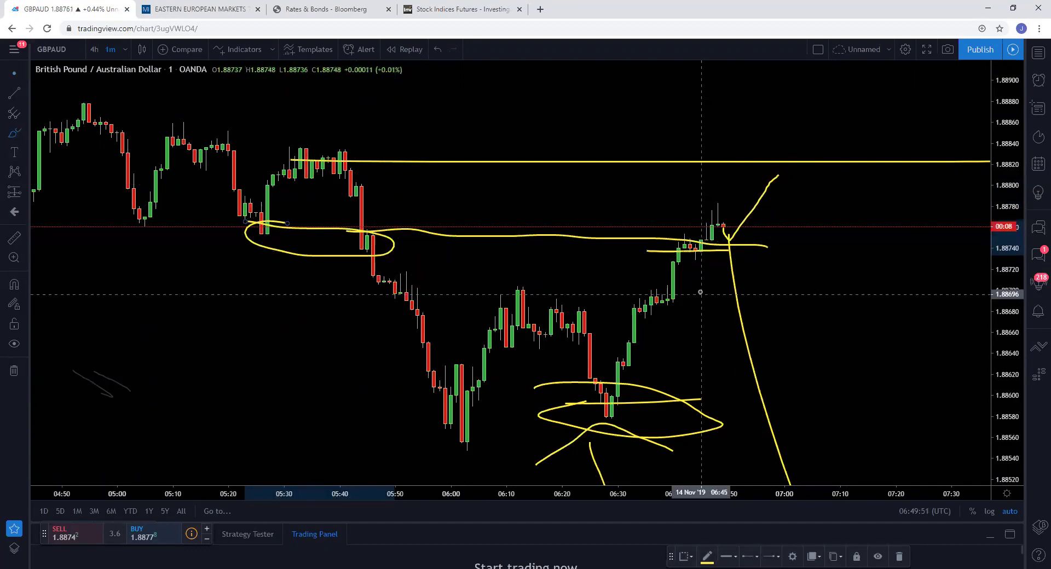
pyautogui.moveTo(681, 241)
pyautogui.mouseDown()
pyautogui.moveTo(734, 243)
pyautogui.moveTo(657, 239)
pyautogui.mouseUp()
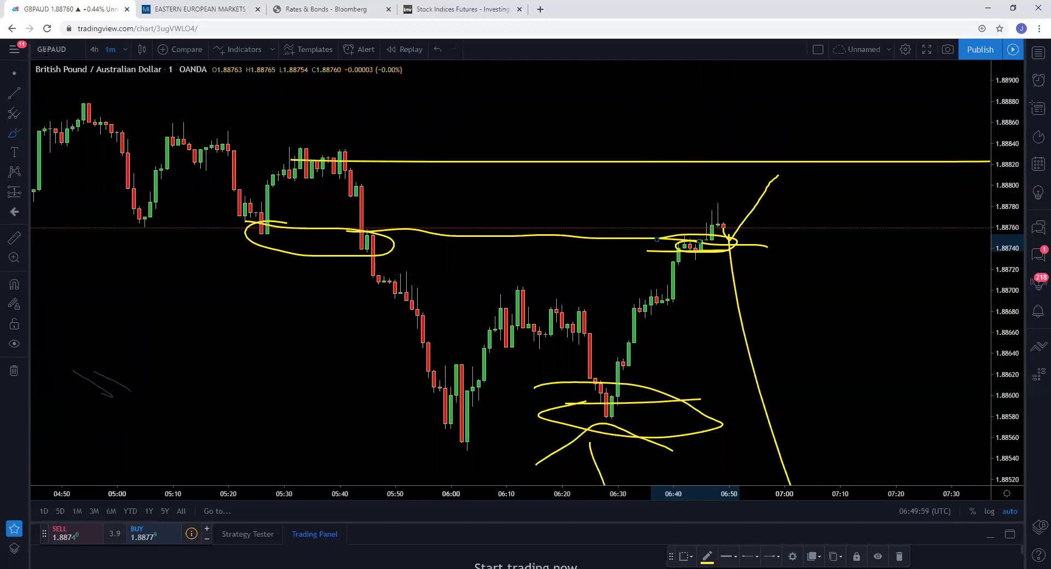
# - Change the chart symbol to OANDA's XAUUSD and set it to the 1-hour timeframe
pyautogui.click(58, 49)
pyautogui.write('XAU')
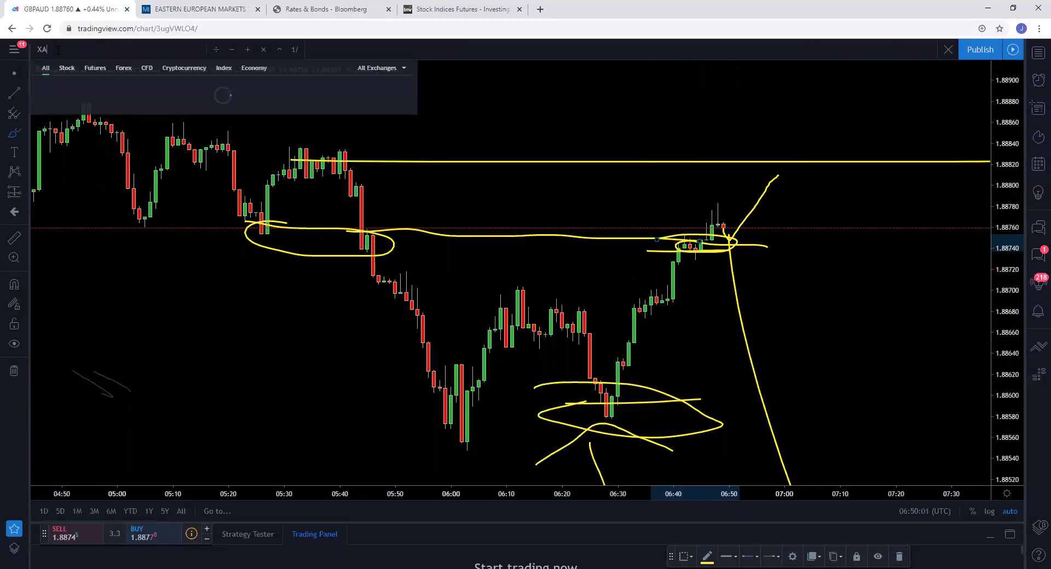
pyautogui.click(195, 177)
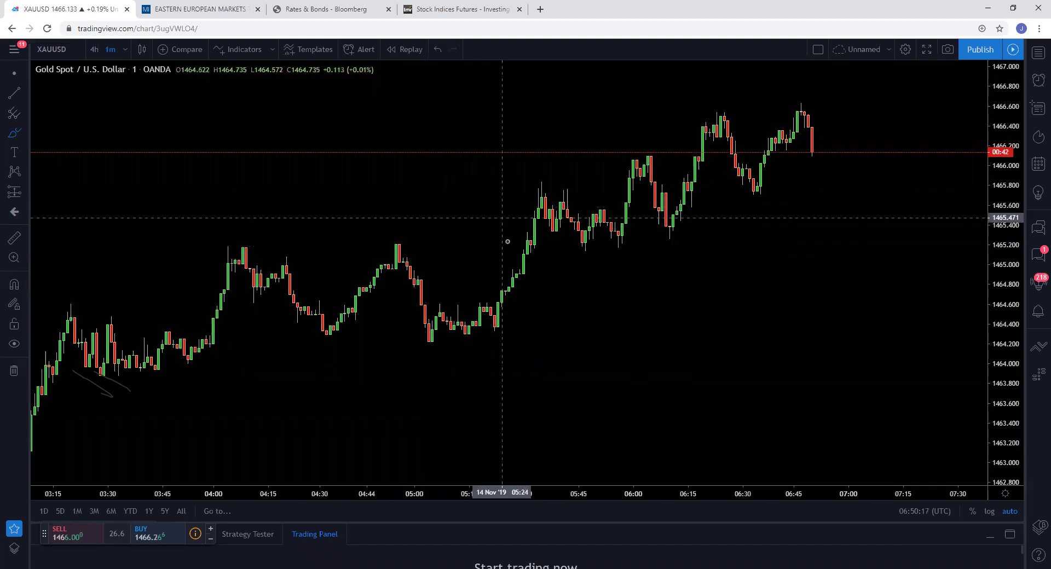
pyautogui.scroll(2, 504, 235)
pyautogui.click(125, 49)
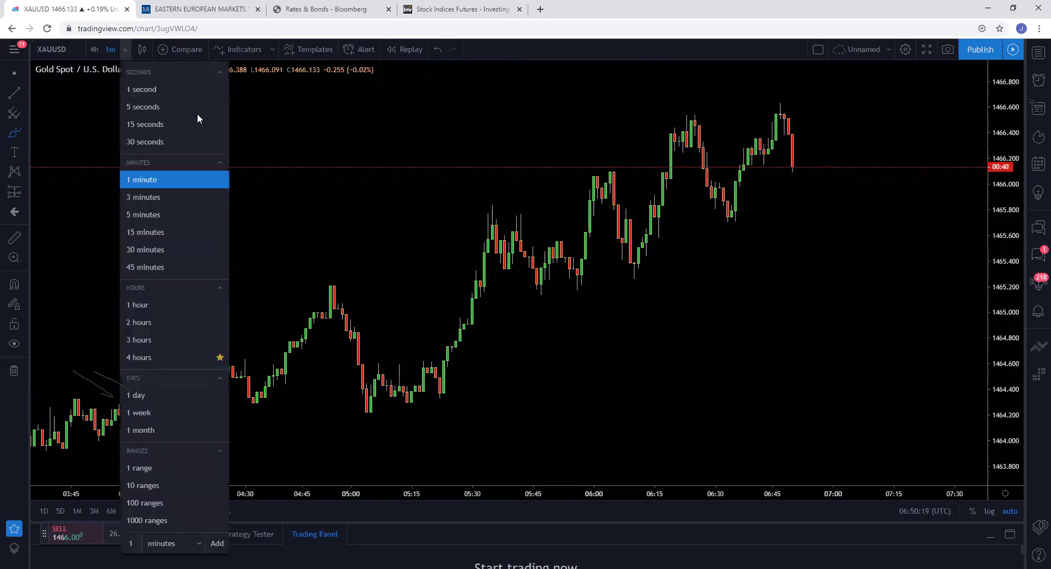
pyautogui.click(141, 305)
pyautogui.rightClick(769, 267)
pyautogui.click(769, 266)
pyautogui.scroll(-2, 757, 260)
pyautogui.scroll(3, 821, 265)
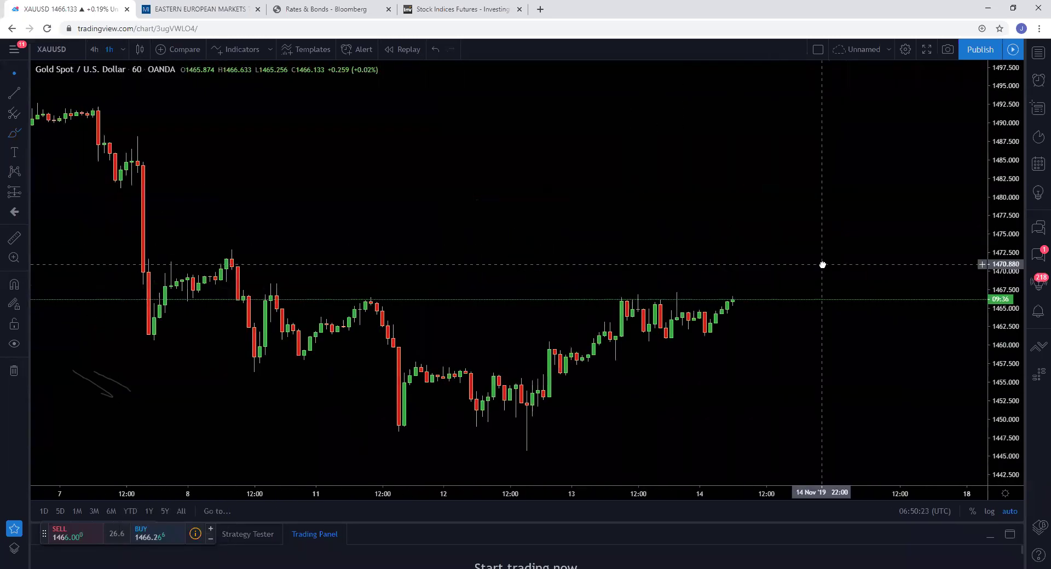
# - Brush circles around the two steep gold drops on 5 November and 7 November
pyautogui.click(15, 132)
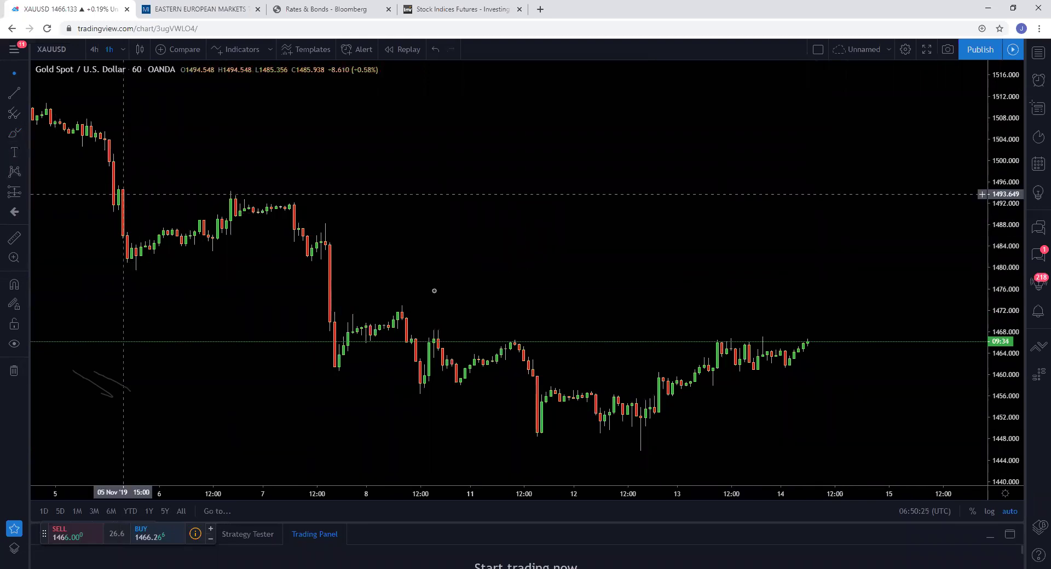
pyautogui.moveTo(300, 264); pyautogui.dragTo(313, 241)
pyautogui.moveTo(104, 137); pyautogui.dragTo(141, 160)
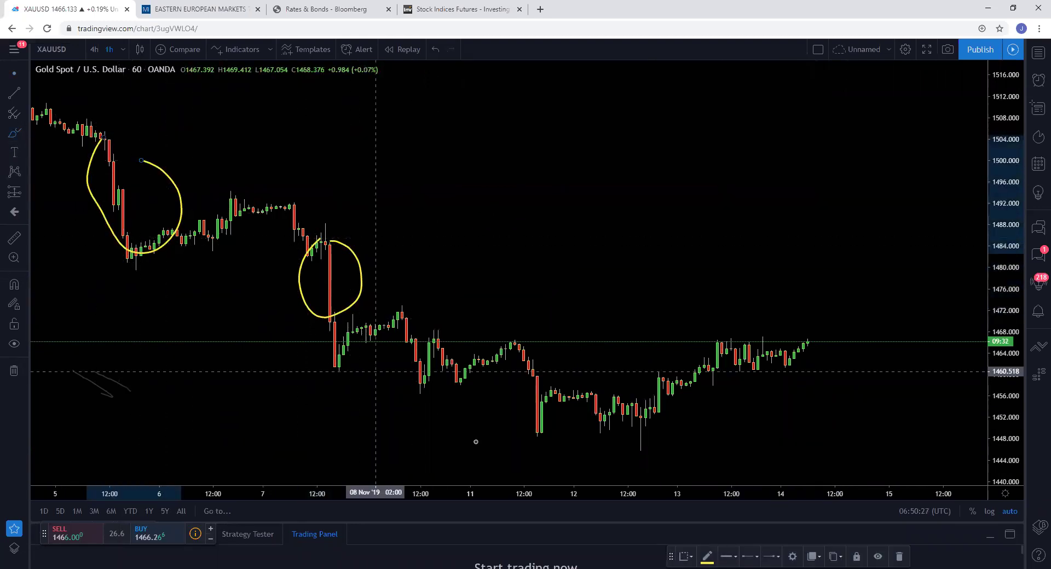
# - Circle the 12 November low, brush stepped supports near 1452, 1458 and 1461, and outline the rising channel around the recovery
pyautogui.moveTo(629, 434)
pyautogui.mouseDown()
pyautogui.moveTo(618, 429)
pyautogui.moveTo(712, 409)
pyautogui.mouseUp()
pyautogui.moveTo(652, 387); pyautogui.dragTo(748, 387)
pyautogui.moveTo(688, 370); pyautogui.dragTo(794, 364)
pyautogui.moveTo(538, 403); pyautogui.dragTo(794, 317)
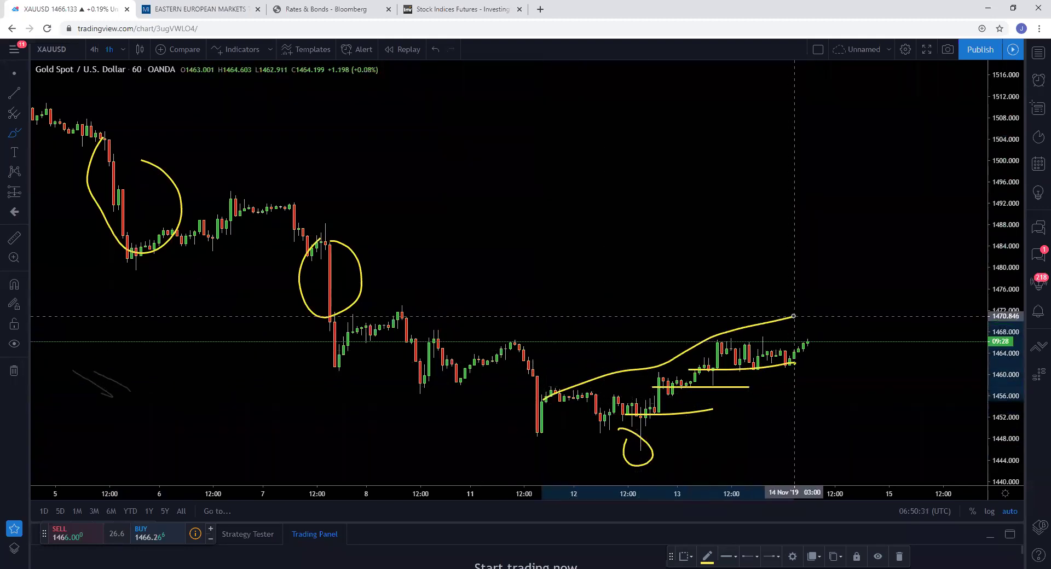
pyautogui.moveTo(599, 441); pyautogui.dragTo(816, 359)
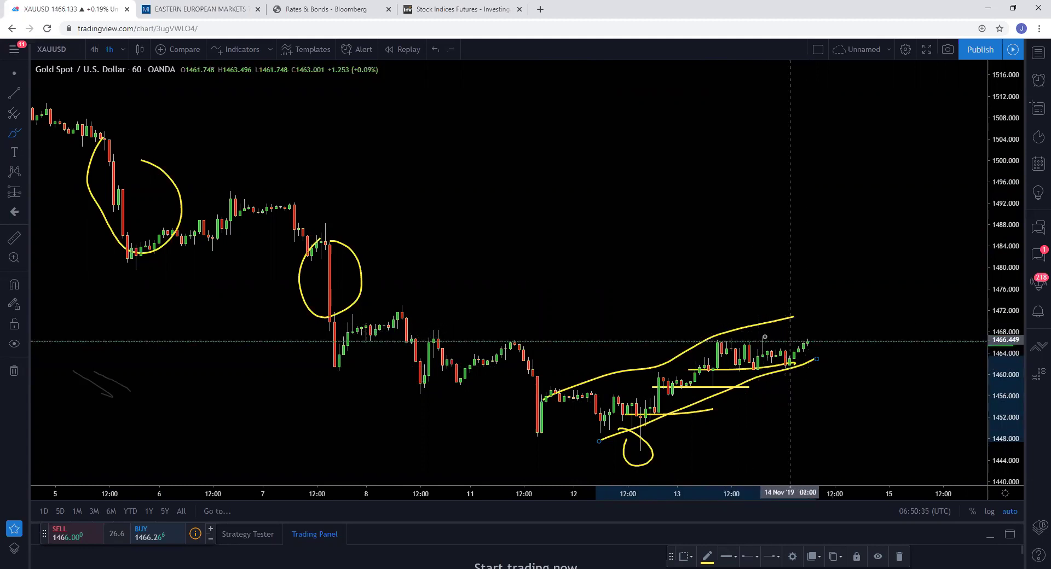
# - Sketch rising and falling paths from the latest candle to about 1500 and 1450, with resistance levels near 1466 and 1472
pyautogui.moveTo(802, 339); pyautogui.dragTo(870, 164)
pyautogui.moveTo(446, 344); pyautogui.dragTo(835, 338)
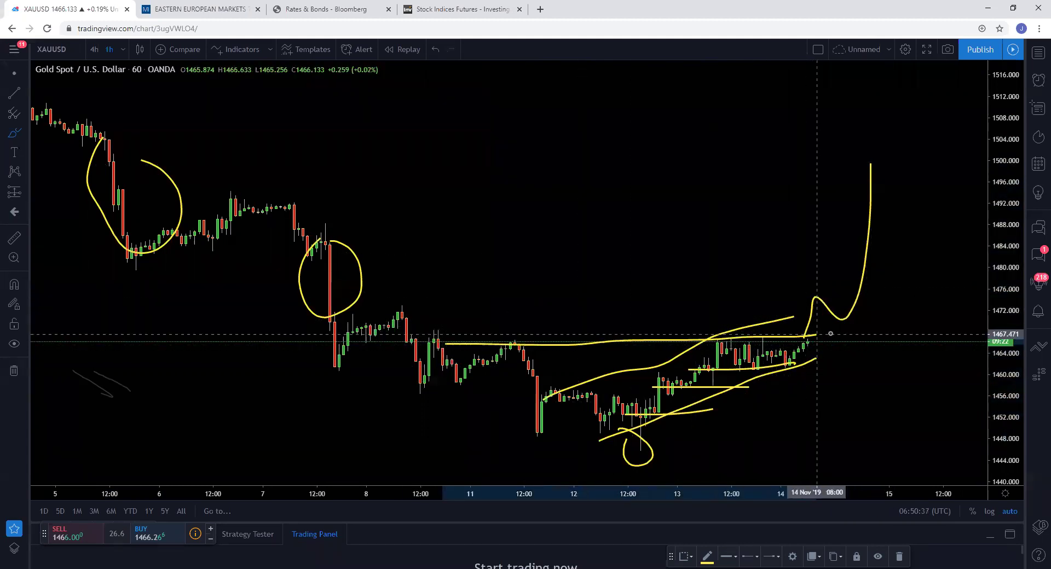
pyautogui.moveTo(378, 314)
pyautogui.mouseDown()
pyautogui.moveTo(789, 312)
pyautogui.moveTo(862, 302)
pyautogui.mouseUp()
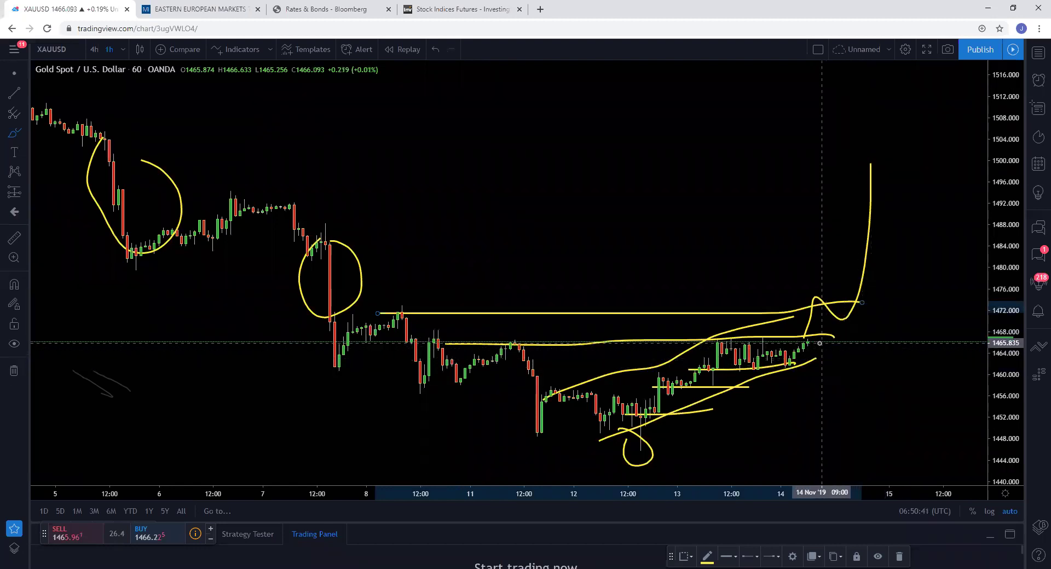
pyautogui.moveTo(809, 342); pyautogui.dragTo(862, 426)
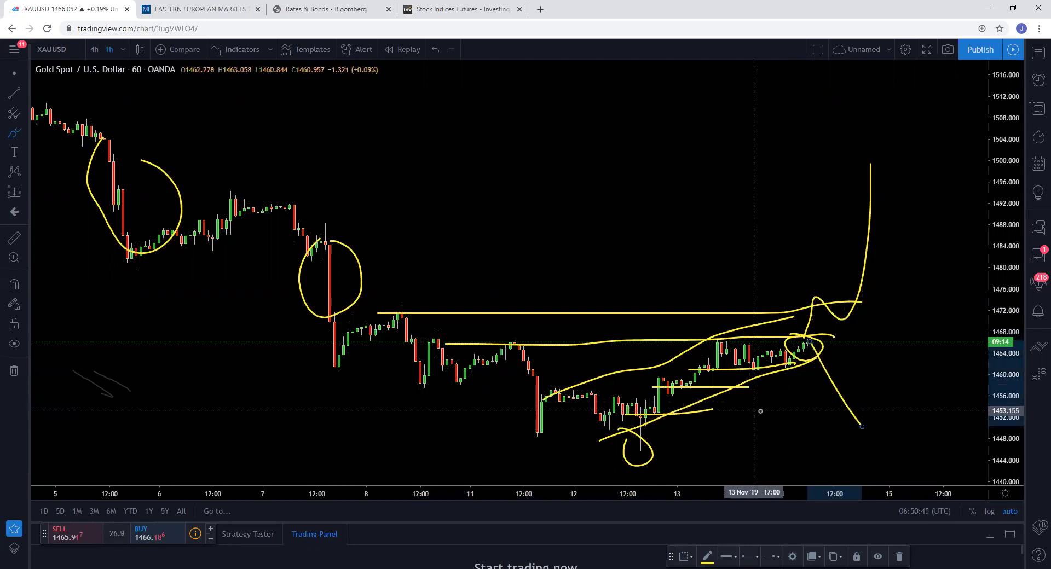
# - Circle the three consolidation areas between 5 and 11 November, and circle the 12 November low again
pyautogui.moveTo(487, 338)
pyautogui.mouseDown()
pyautogui.moveTo(468, 346)
pyautogui.moveTo(538, 347)
pyautogui.mouseUp()
pyautogui.moveTo(408, 316)
pyautogui.mouseDown()
pyautogui.moveTo(381, 317)
pyautogui.moveTo(415, 353)
pyautogui.moveTo(405, 316)
pyautogui.mouseUp()
pyautogui.moveTo(223, 191)
pyautogui.mouseDown()
pyautogui.moveTo(123, 232)
pyautogui.moveTo(277, 198)
pyautogui.moveTo(225, 191)
pyautogui.mouseUp()
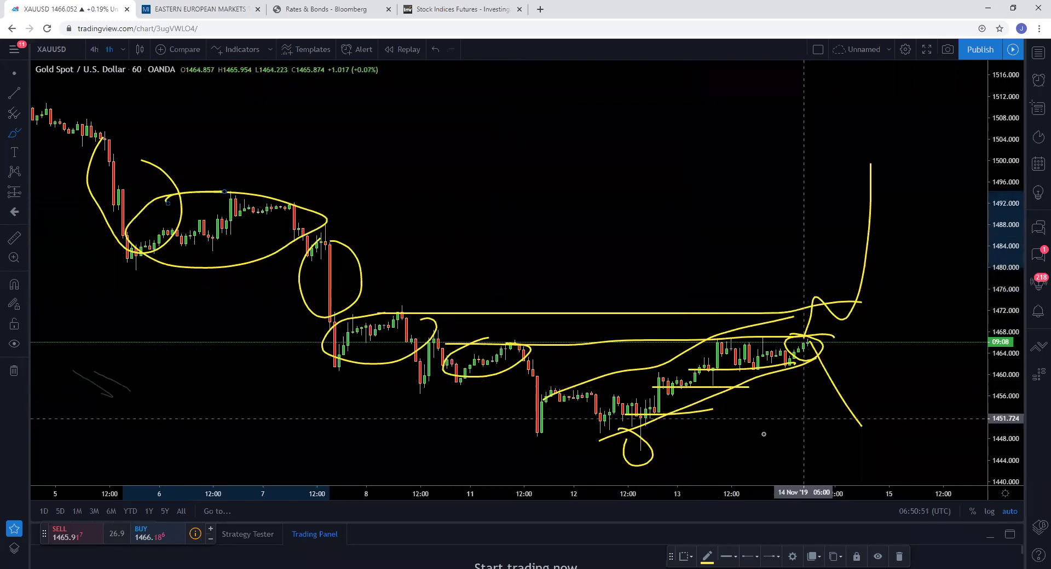
pyautogui.click(649, 421)
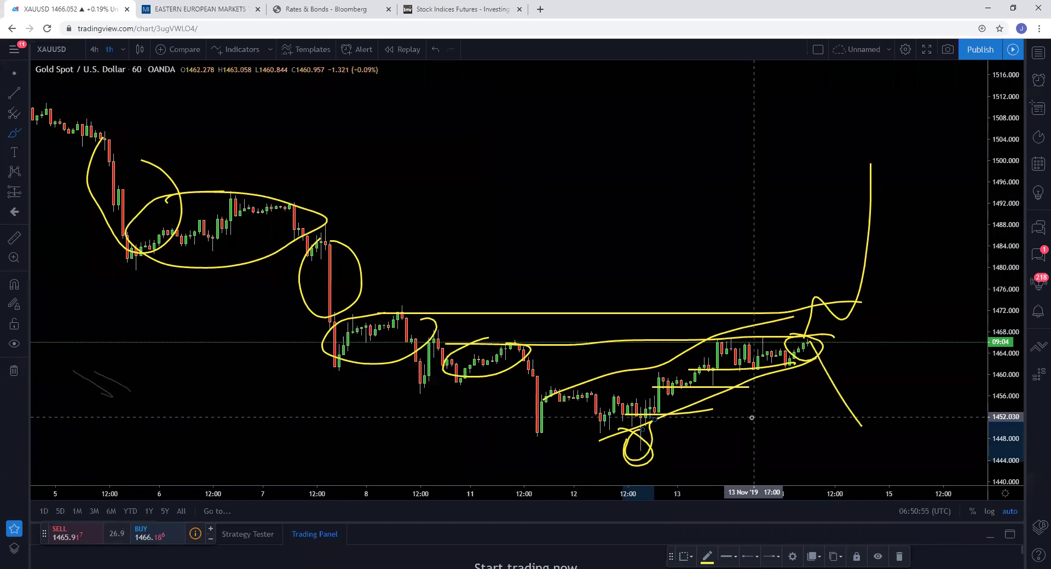
# - Remove all drawings from the gold chart
pyautogui.scroll(2, 752, 417)
pyautogui.rightClick(789, 415)
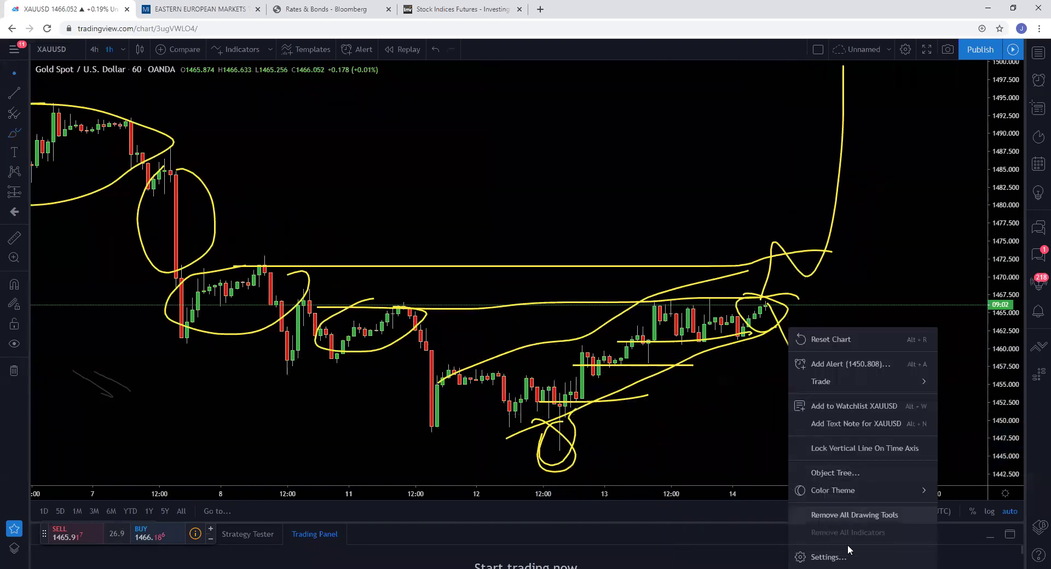
pyautogui.click(841, 515)
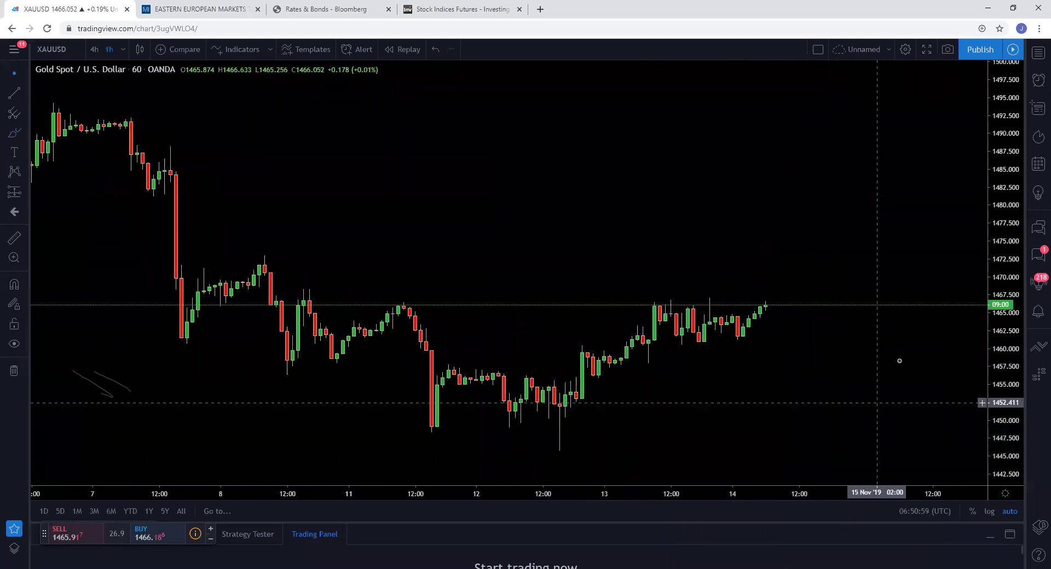
# - Draw a rising trend line beneath the lows from about 1446 on 11 November to about 1461 on 14 November
pyautogui.click(426, 439)
pyautogui.click(815, 333)
pyautogui.moveTo(493, 420); pyautogui.dragTo(504, 429)
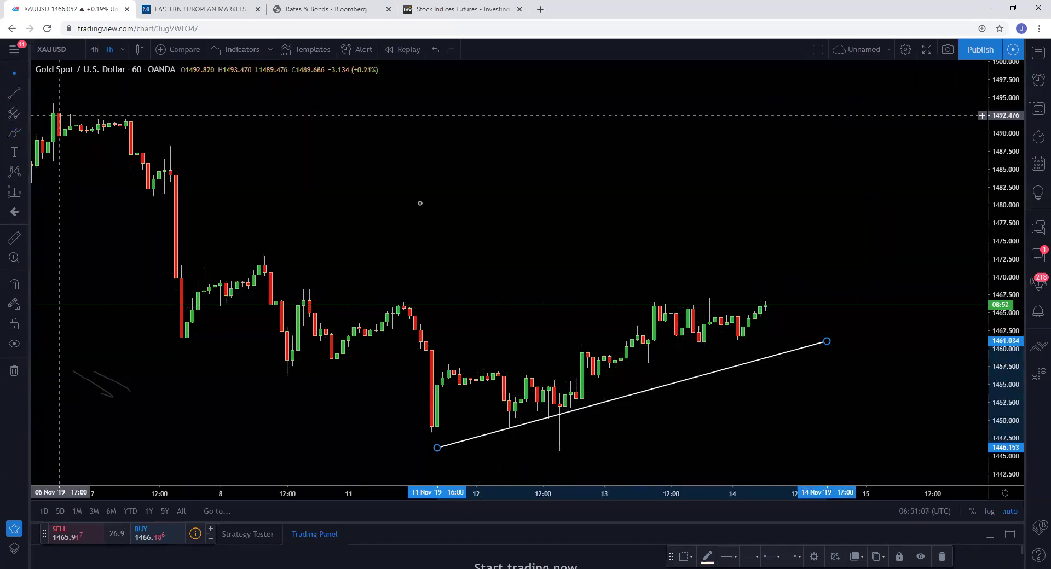
# - Draw a falling trend line from the 4 November high near 1516 across the later highs to about 1446
pyautogui.scroll(-2, 66, 164)
pyautogui.click(13, 94)
pyautogui.scroll(-2, 441, 253)
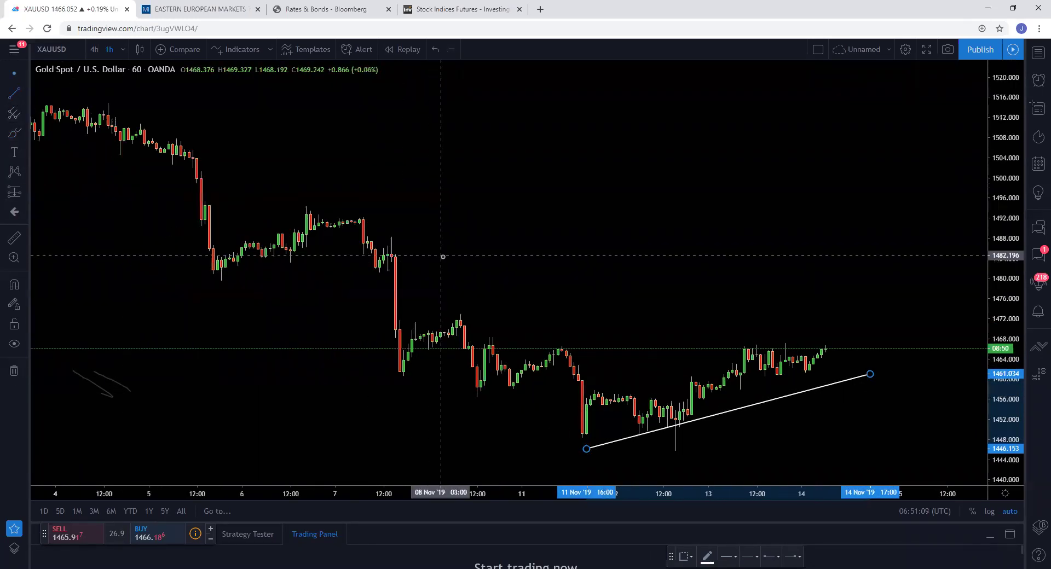
pyautogui.click(195, 103)
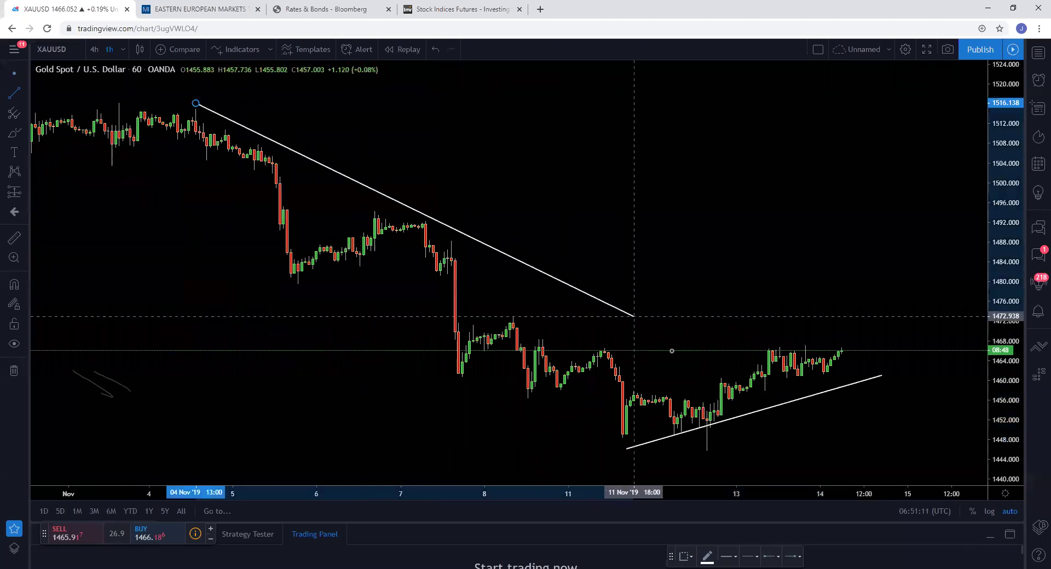
pyautogui.click(878, 449)
pyautogui.scroll(1, 900, 390)
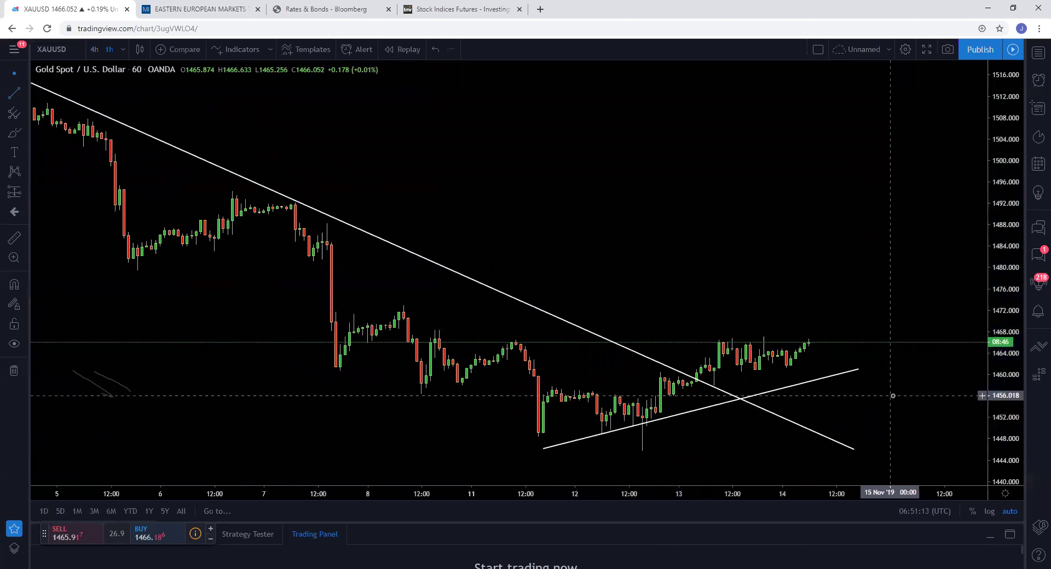
# - Draw two thin rectangle resistance zones from the 8 November highs past the latest candle, at about 1467 and 1472
pyautogui.click(14, 133)
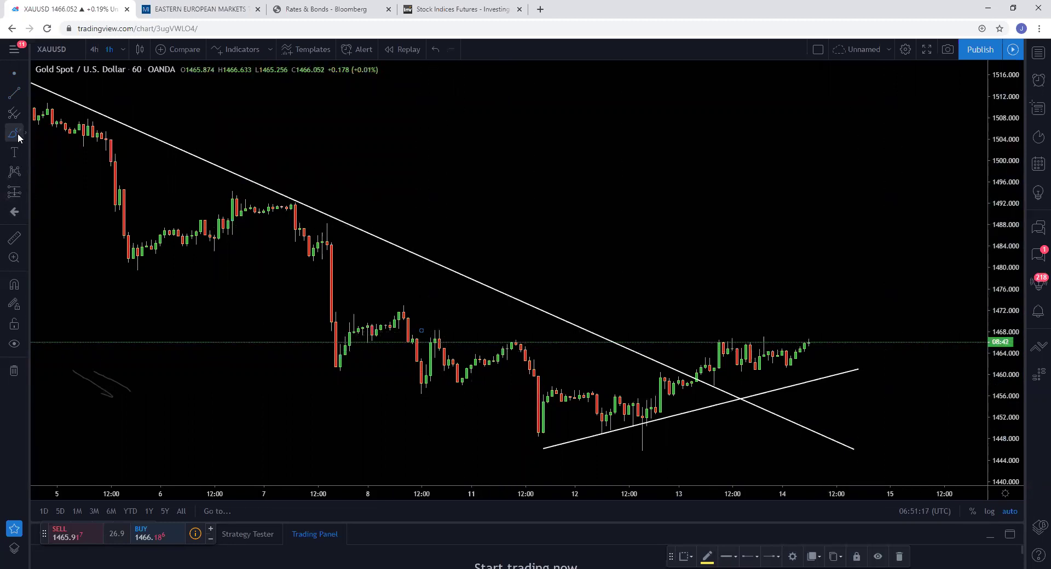
pyautogui.click(25, 133)
pyautogui.click(60, 154)
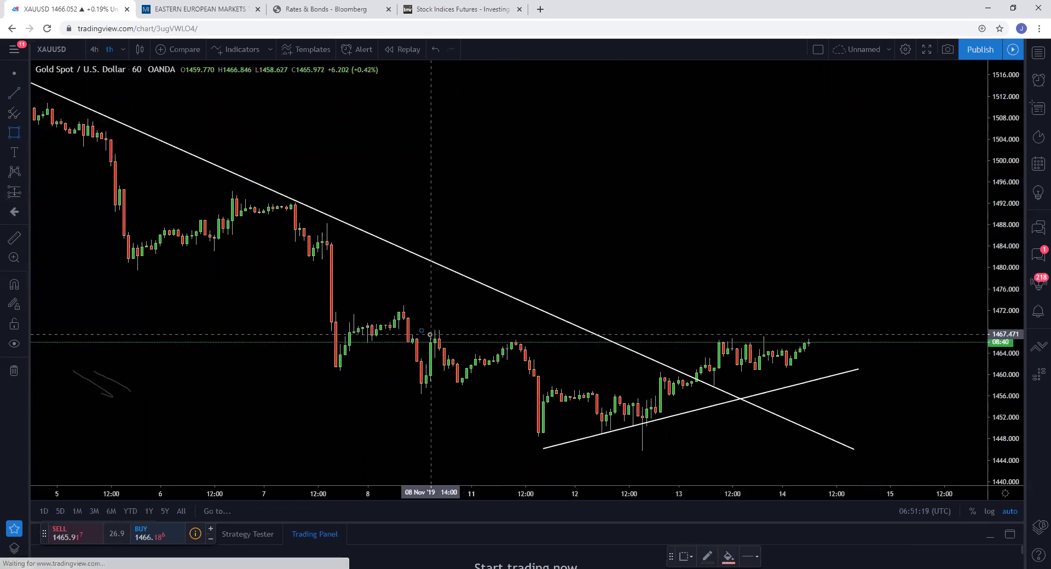
pyautogui.moveTo(431, 335); pyautogui.dragTo(858, 343)
pyautogui.click(891, 305)
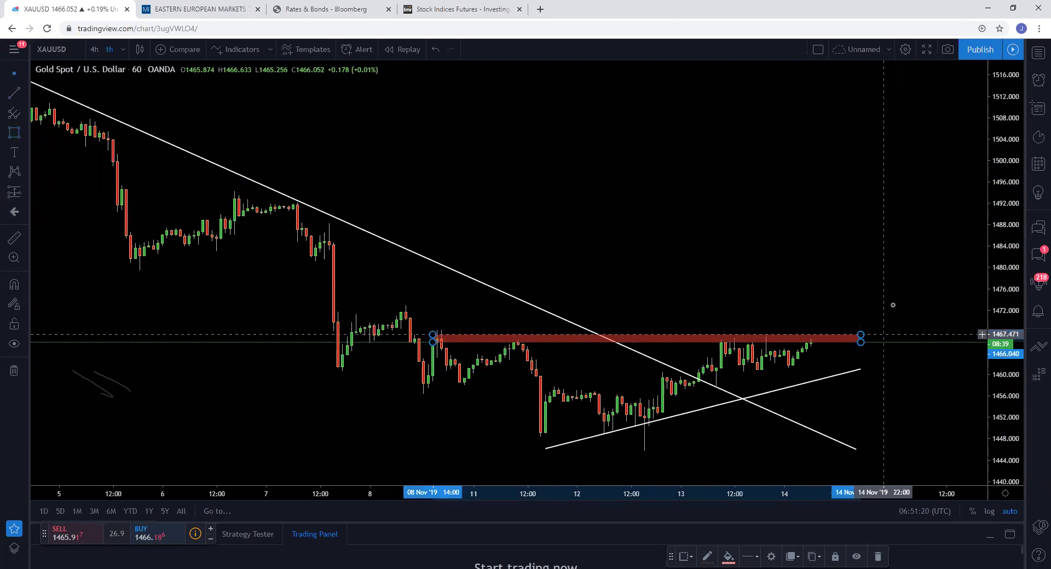
pyautogui.click(13, 134)
pyautogui.moveTo(397, 308); pyautogui.dragTo(887, 312)
pyautogui.click(887, 312)
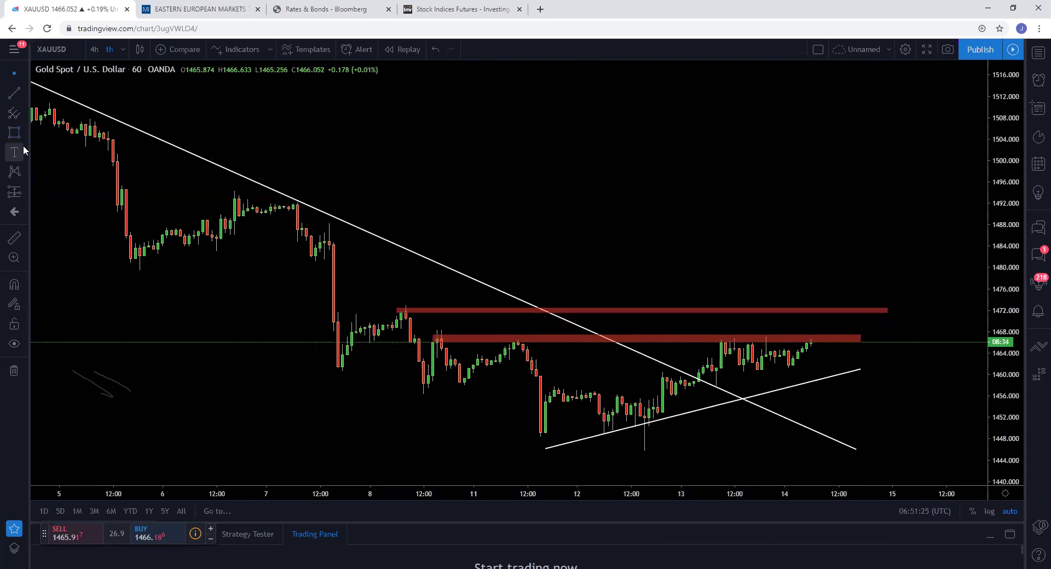
# - Brush a rising path from the latest candle through both resistance zones to about 1485
pyautogui.click(24, 93)
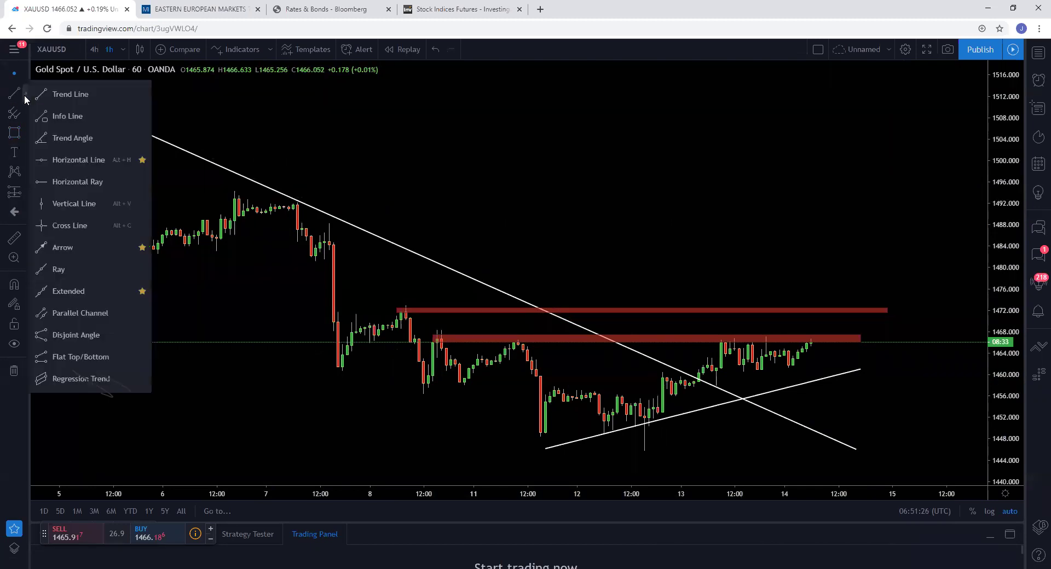
pyautogui.click(25, 136)
pyautogui.click(57, 134)
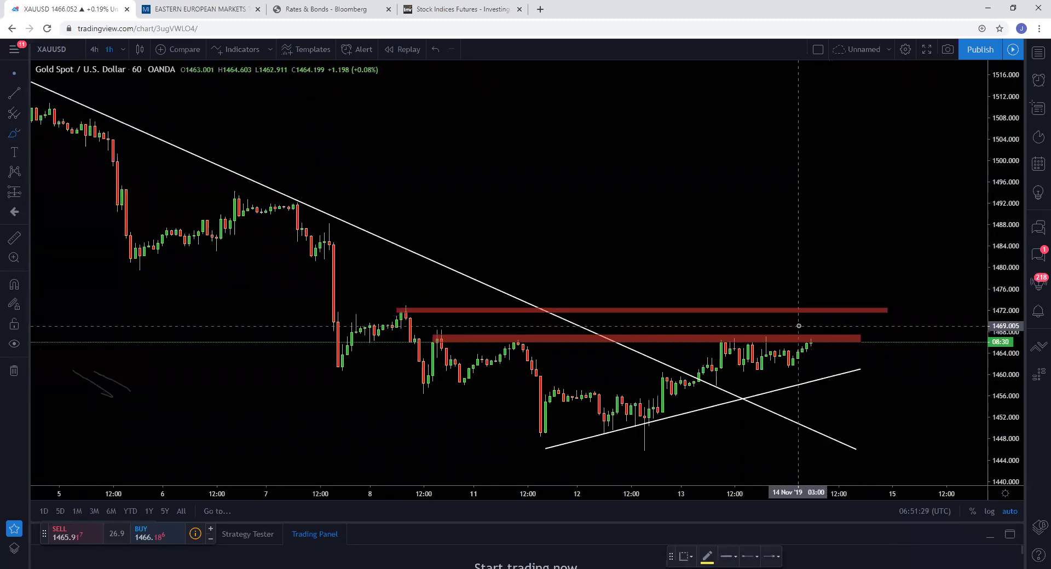
pyautogui.moveTo(809, 343)
pyautogui.mouseDown()
pyautogui.moveTo(829, 332)
pyautogui.moveTo(876, 239)
pyautogui.mouseUp()
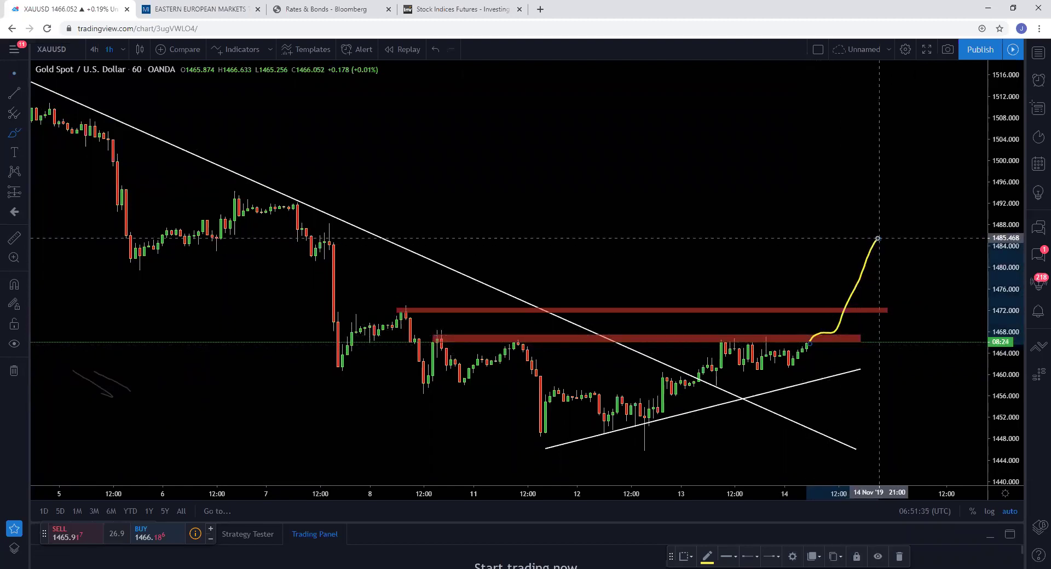
# - Brush marks on both resistance zones and the 8 November high, plus a rising path to about 1493 meeting a level from the circled 7 November high
pyautogui.moveTo(829, 339)
pyautogui.mouseDown()
pyautogui.moveTo(801, 339)
pyautogui.moveTo(838, 309)
pyautogui.moveTo(865, 310)
pyautogui.mouseUp()
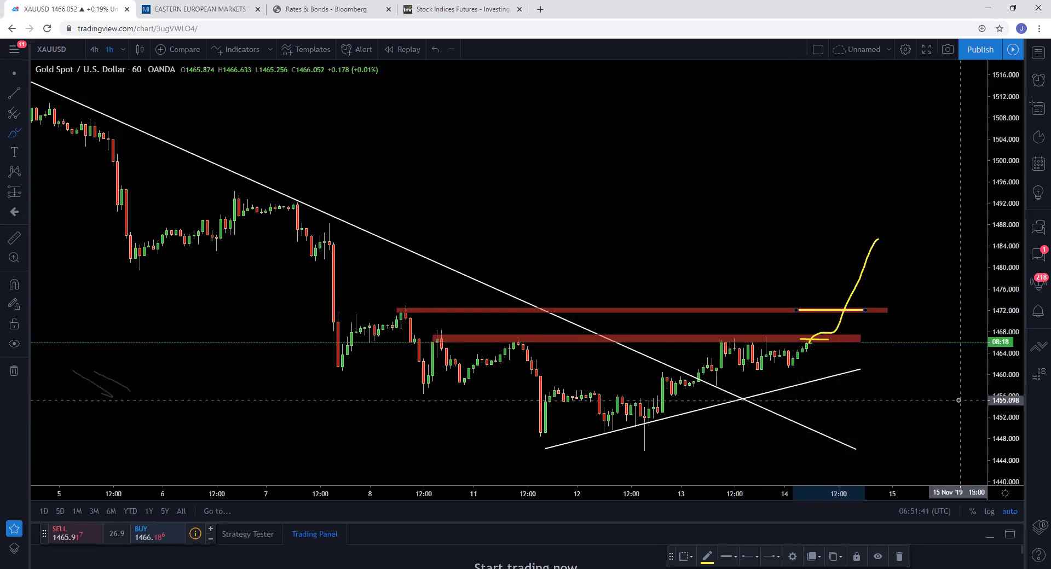
pyautogui.moveTo(397, 307); pyautogui.dragTo(408, 304)
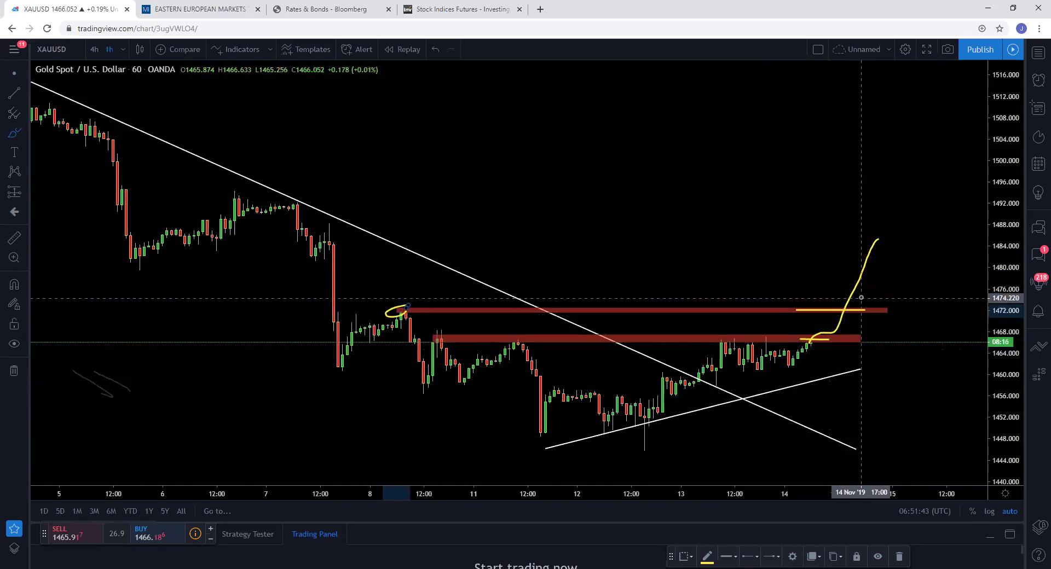
pyautogui.moveTo(832, 308)
pyautogui.mouseDown()
pyautogui.moveTo(856, 295)
pyautogui.moveTo(928, 193)
pyautogui.mouseUp()
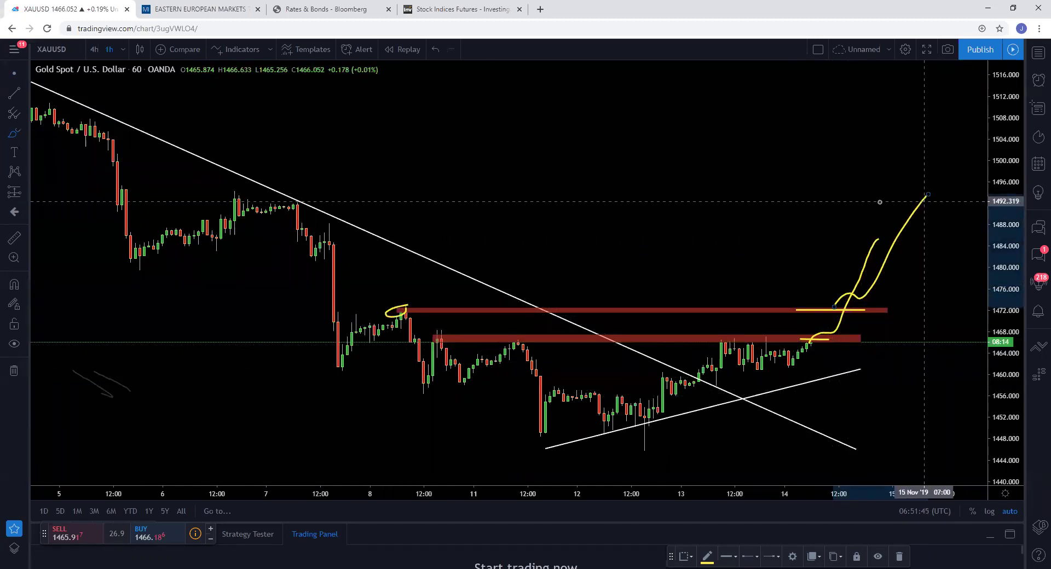
pyautogui.moveTo(301, 199)
pyautogui.mouseDown()
pyautogui.moveTo(293, 207)
pyautogui.moveTo(1030, 222)
pyautogui.mouseUp()
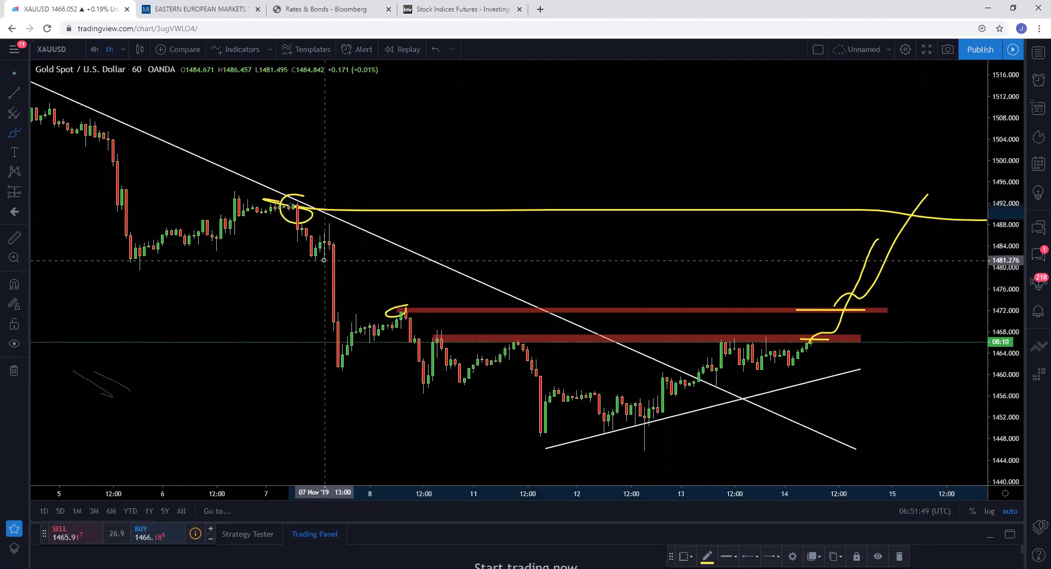
# - Reset the gold chart view and switch the chart to the 1-minute interval
pyautogui.scroll(3, 739, 339)
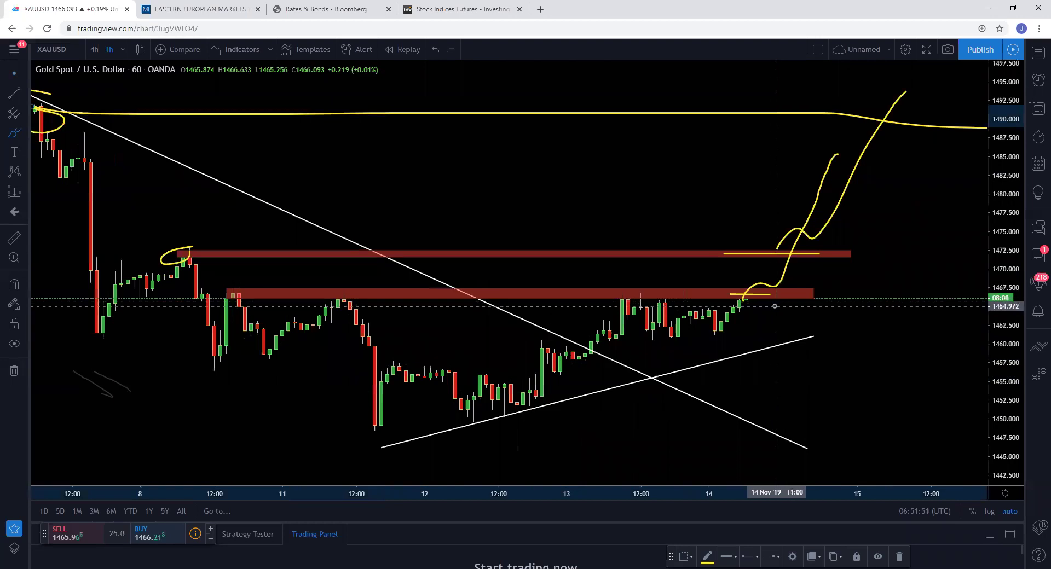
pyautogui.rightClick(793, 313)
pyautogui.click(815, 326)
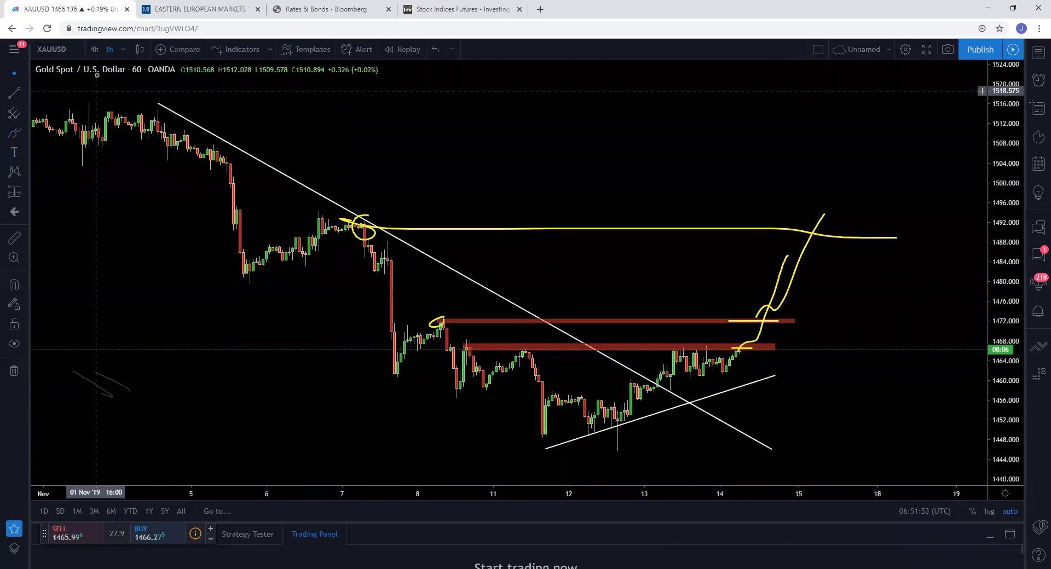
pyautogui.click(122, 50)
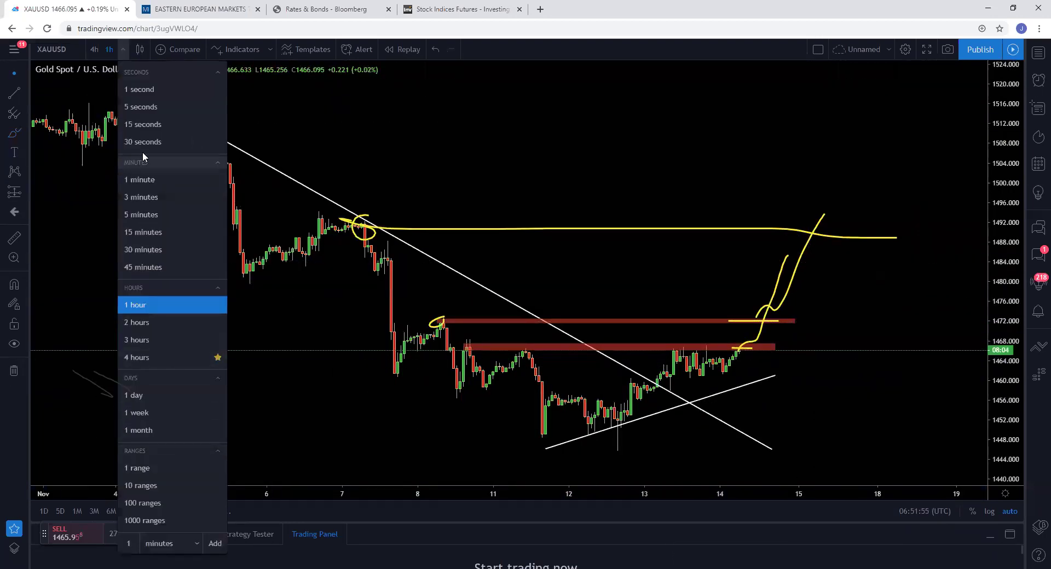
pyautogui.click(155, 181)
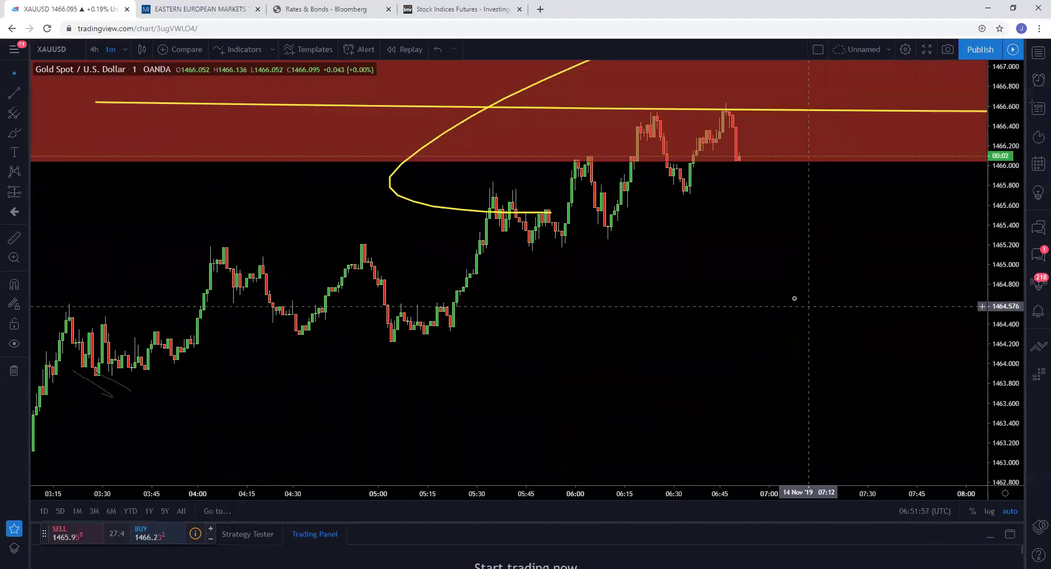
pyautogui.scroll(-4, 779, 288)
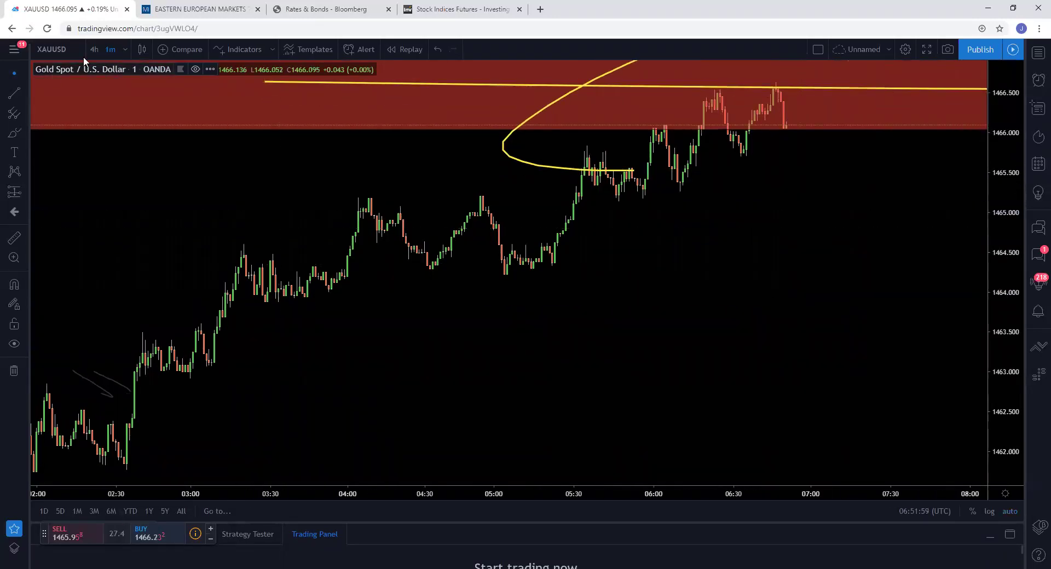
# - Try to switch the chart to the 1-second interval, decline the upgrade offer and restore the 1-minute interval
pyautogui.click(123, 49)
pyautogui.click(141, 86)
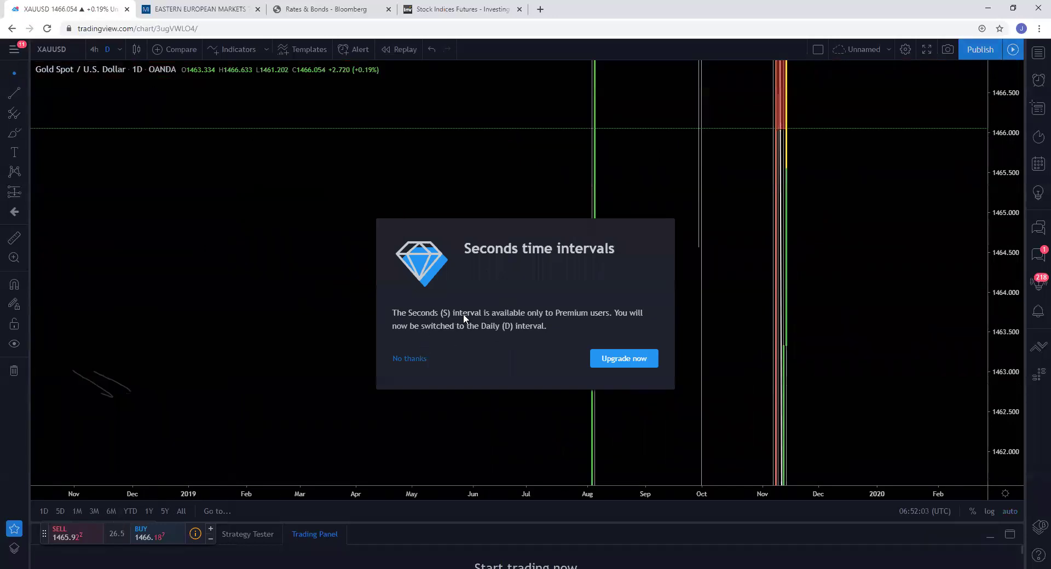
pyautogui.click(409, 359)
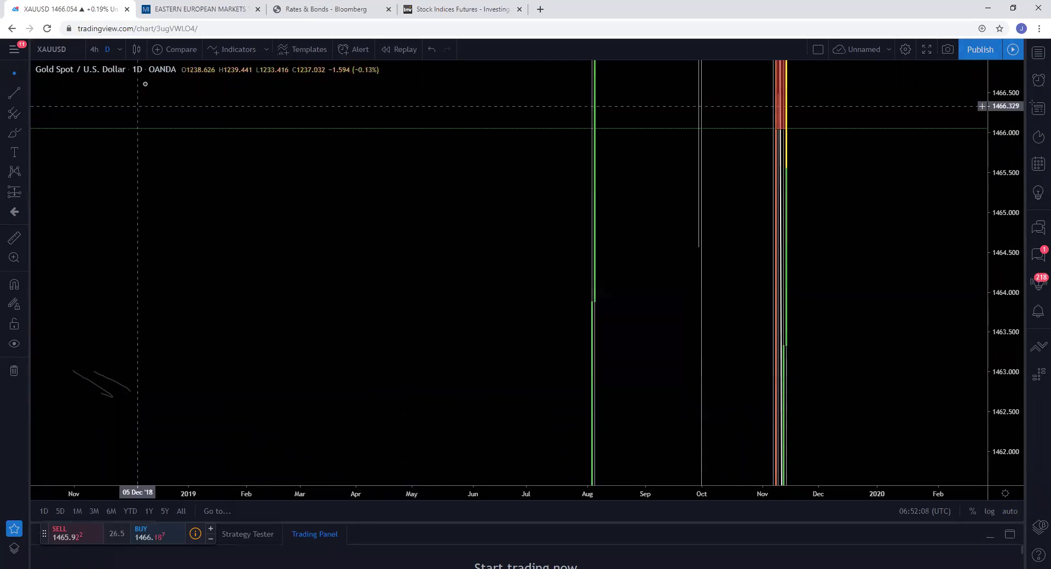
pyautogui.click(119, 50)
pyautogui.click(146, 174)
pyautogui.rightClick(368, 207)
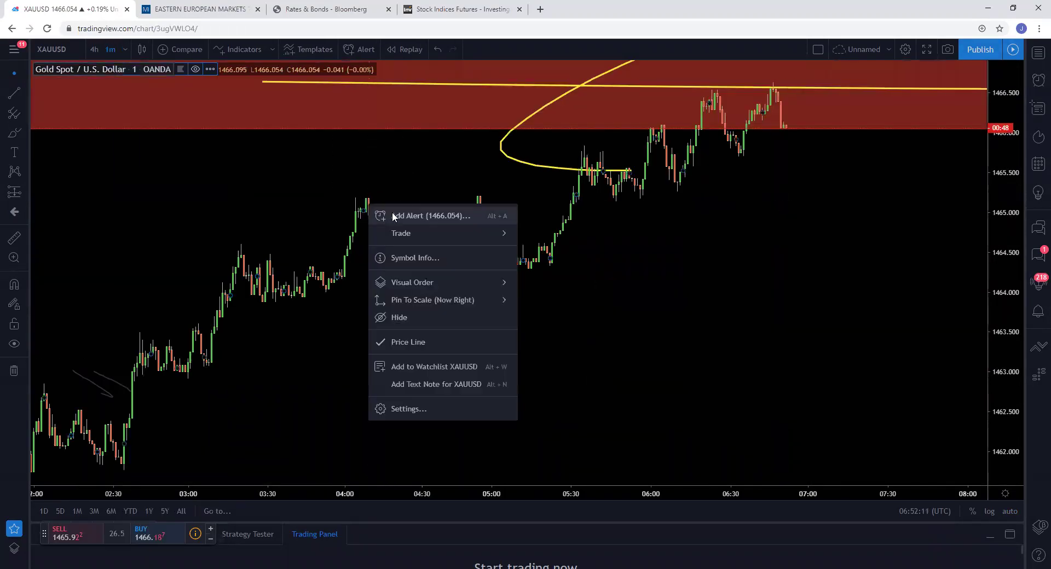
pyautogui.click(832, 304)
# - Brush a rising curve beneath the lows from about 1464.3 to 1466.1, and a falling path from the latest candle to about 1464
pyautogui.scroll(2, 832, 303)
pyautogui.moveTo(1011, 312); pyautogui.dragTo(845, 356)
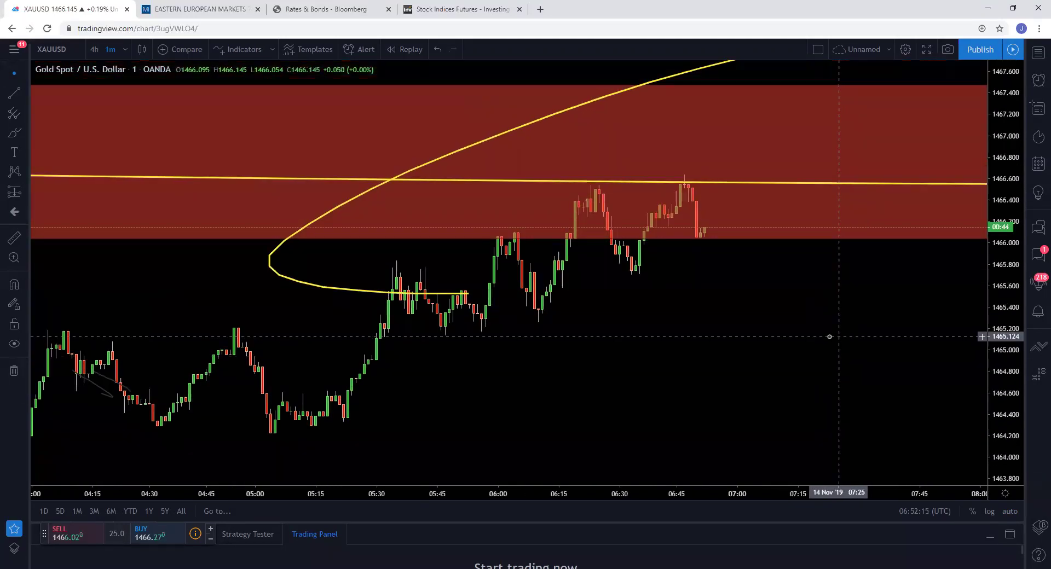
pyautogui.scroll(1, 762, 354)
pyautogui.click(15, 133)
pyautogui.moveTo(272, 430); pyautogui.dragTo(723, 233)
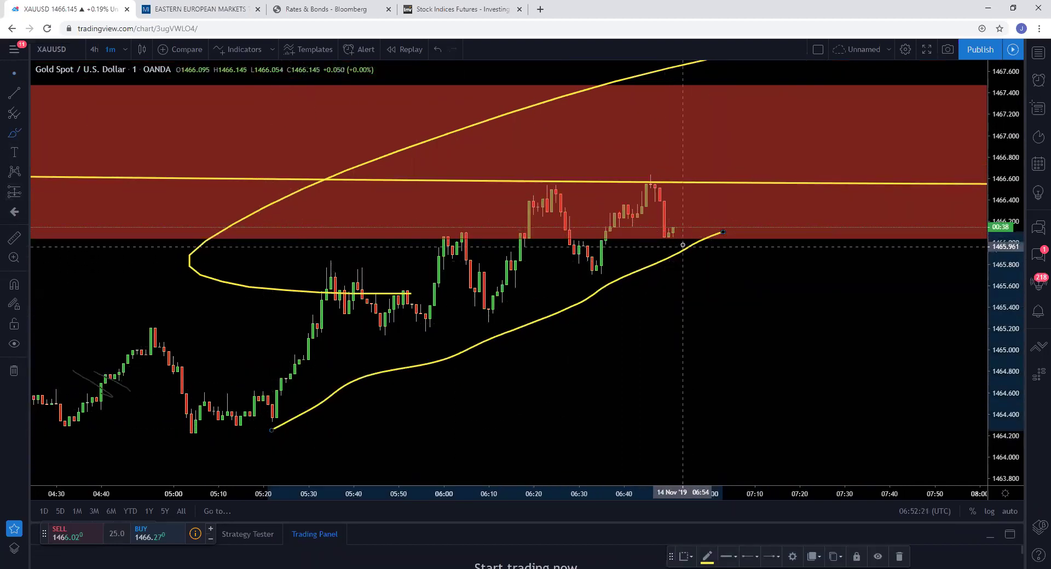
pyautogui.moveTo(655, 241)
pyautogui.mouseDown()
pyautogui.moveTo(696, 241)
pyautogui.moveTo(790, 455)
pyautogui.mouseUp()
# - Brush loops around the recent rise and the two highs near 1466.6, and a rising path from the latest candle to about 1468
pyautogui.moveTo(423, 232)
pyautogui.mouseDown()
pyautogui.moveTo(318, 377)
pyautogui.moveTo(670, 219)
pyautogui.moveTo(304, 255)
pyautogui.mouseUp()
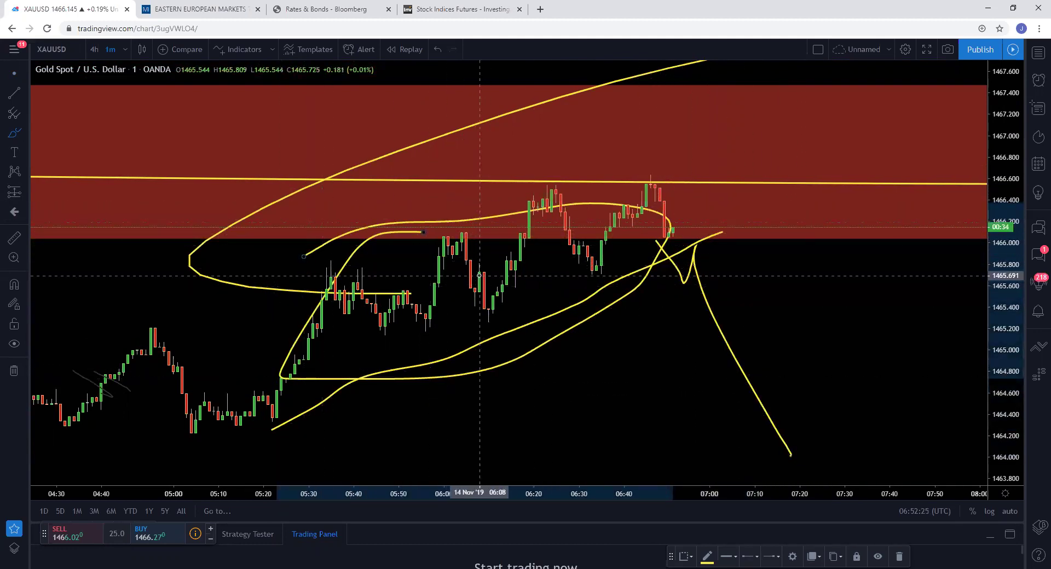
pyautogui.moveTo(648, 172)
pyautogui.mouseDown()
pyautogui.moveTo(553, 200)
pyautogui.moveTo(597, 171)
pyautogui.mouseUp()
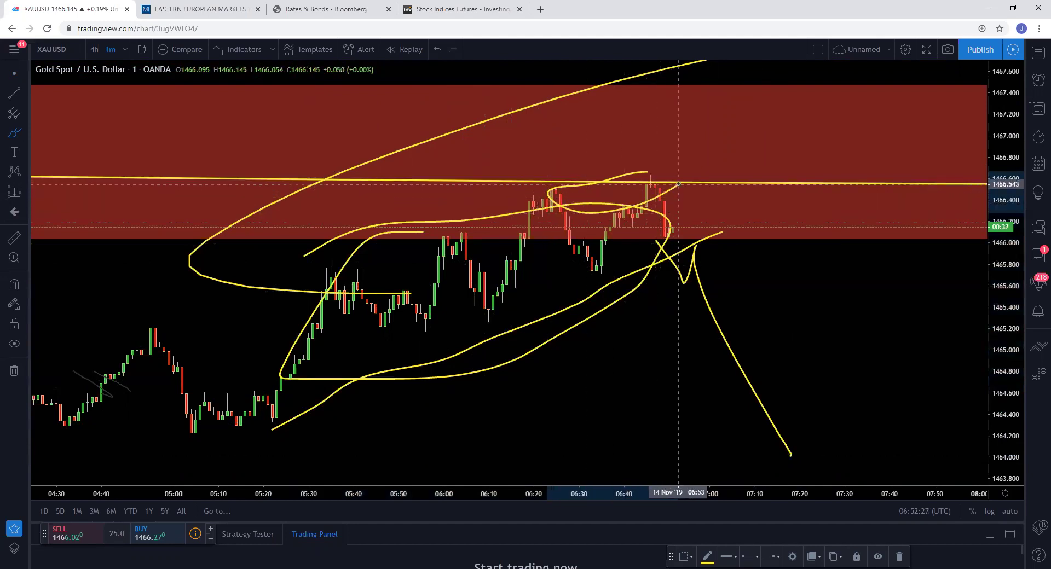
pyautogui.moveTo(679, 226)
pyautogui.mouseDown()
pyautogui.moveTo(688, 165)
pyautogui.moveTo(808, 38)
pyautogui.mouseUp()
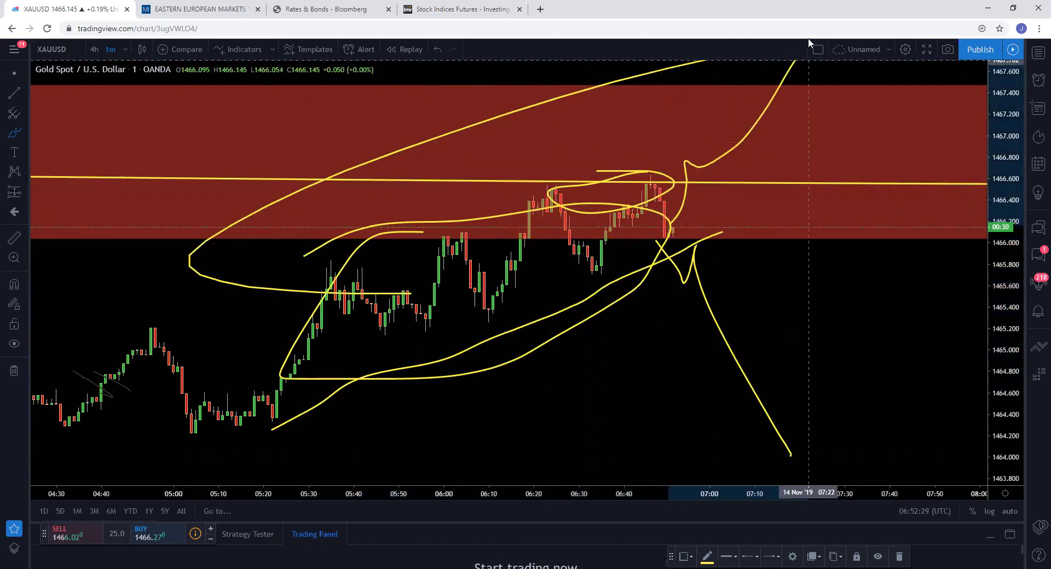
# - Remove all drawing tools from the chart and return it to the 1-hour interval with the view reset
pyautogui.scroll(-3, 903, 82)
pyautogui.moveTo(996, 120); pyautogui.dragTo(997, 181)
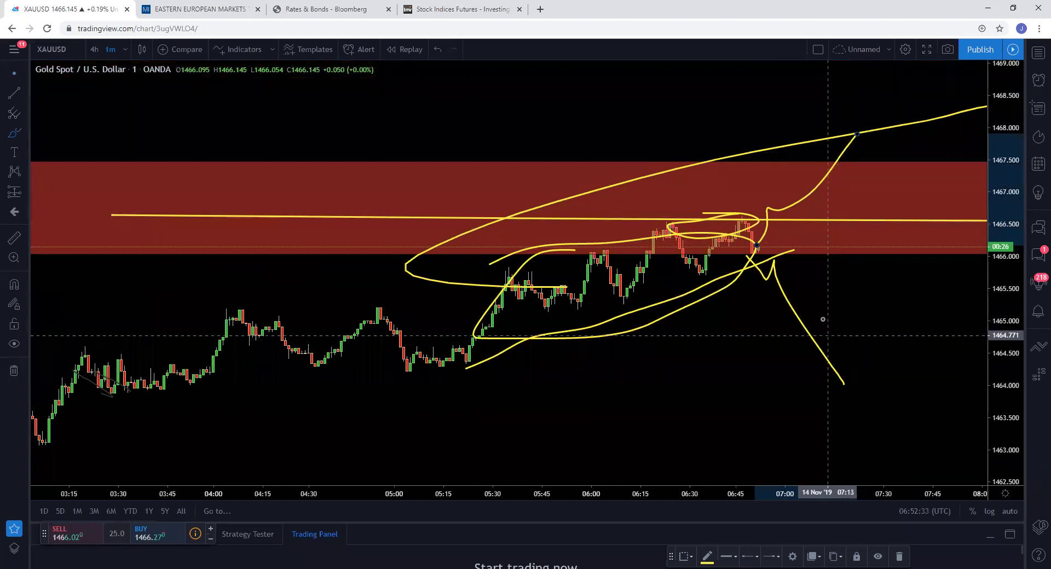
pyautogui.rightClick(643, 332)
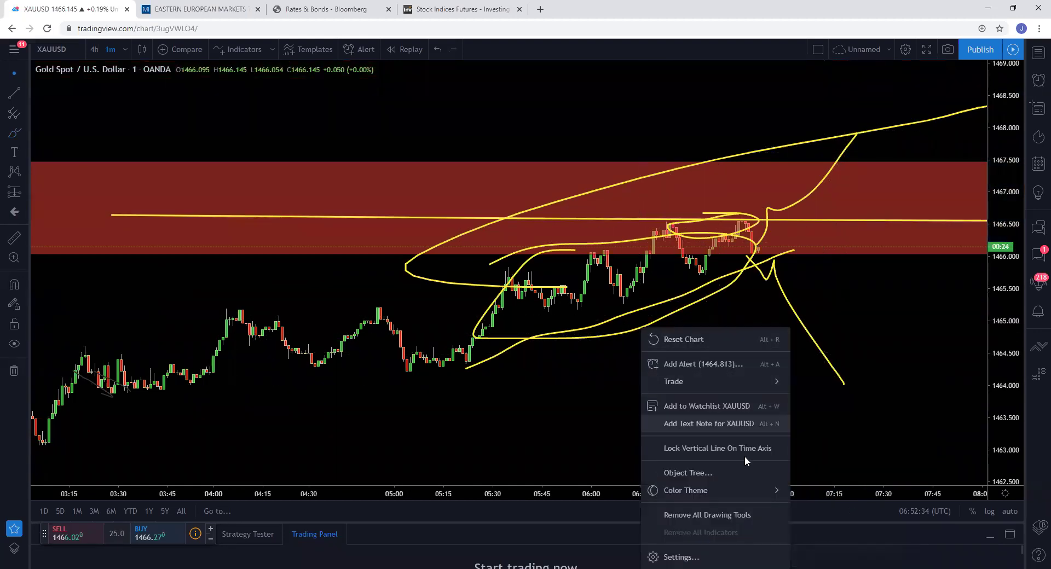
pyautogui.click(721, 520)
pyautogui.click(125, 49)
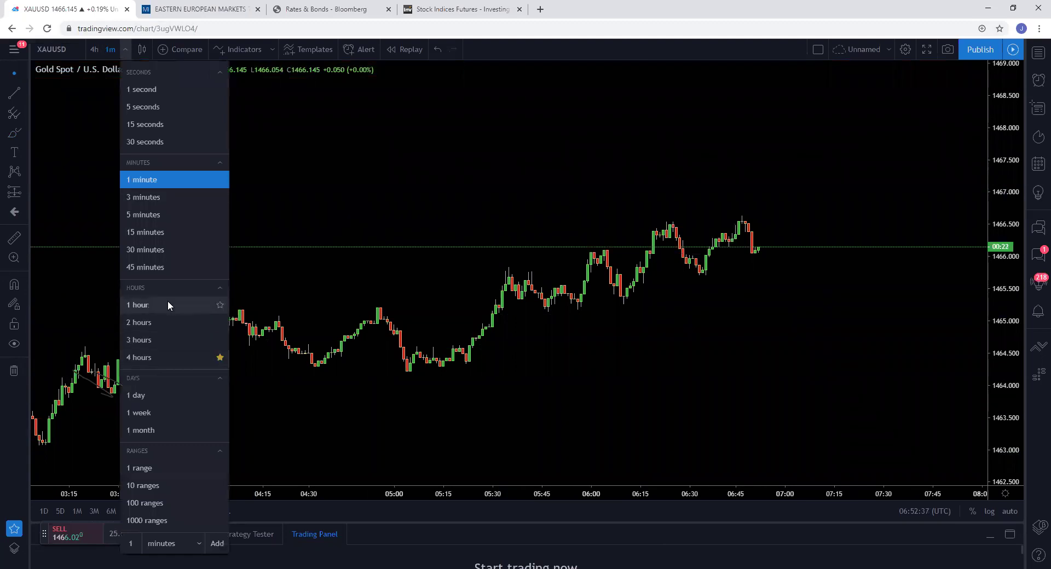
pyautogui.click(168, 303)
pyautogui.rightClick(493, 272)
pyautogui.click(564, 282)
# - Draw a thin rectangle resistance zone at about 1466.5 from the 11 November high past the latest candle to 14 November 14:00
pyautogui.scroll(3, 810, 339)
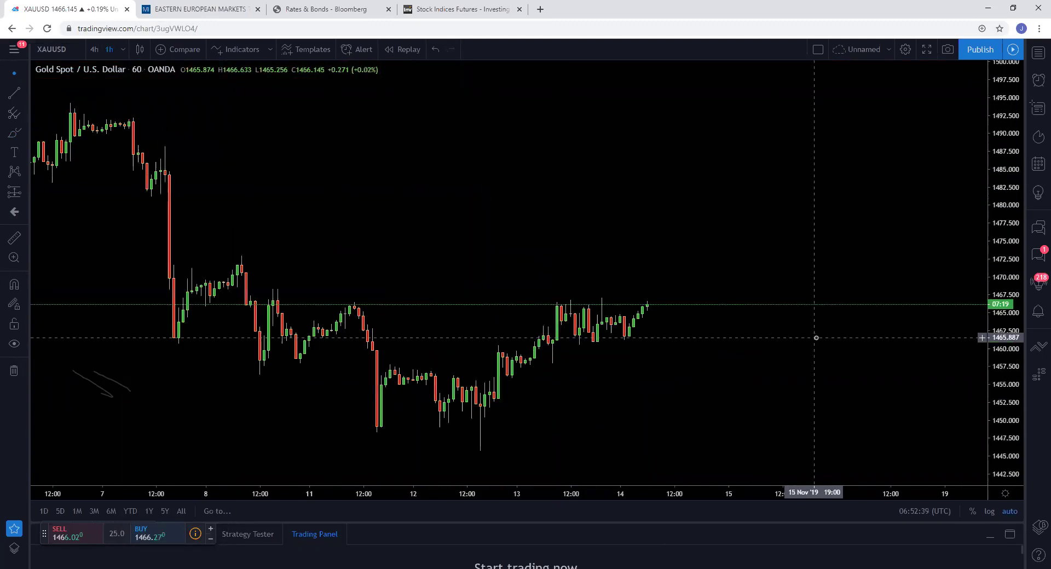
pyautogui.click(25, 133)
pyautogui.click(55, 156)
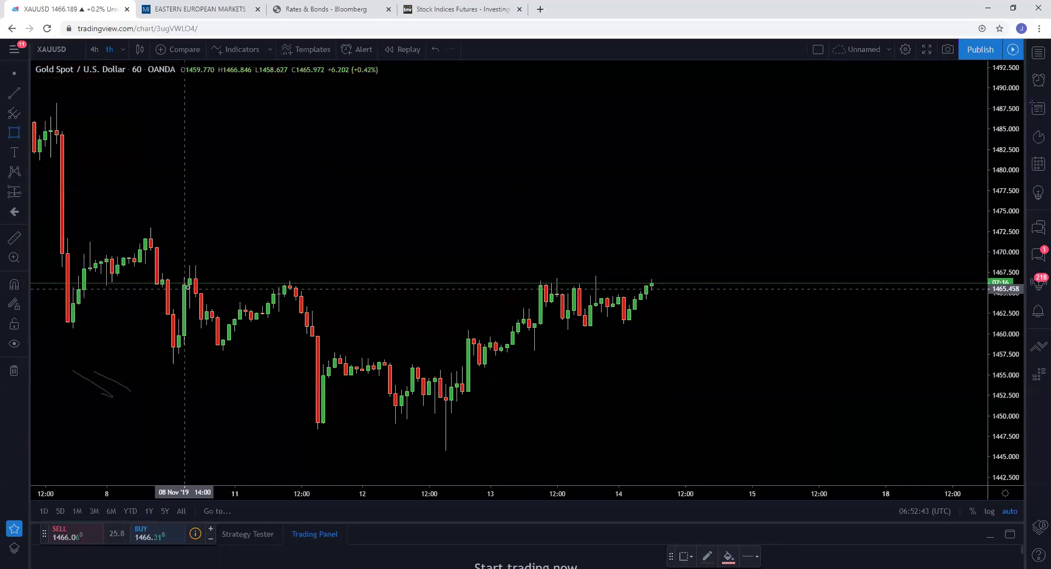
pyautogui.click(284, 279)
pyautogui.click(690, 279)
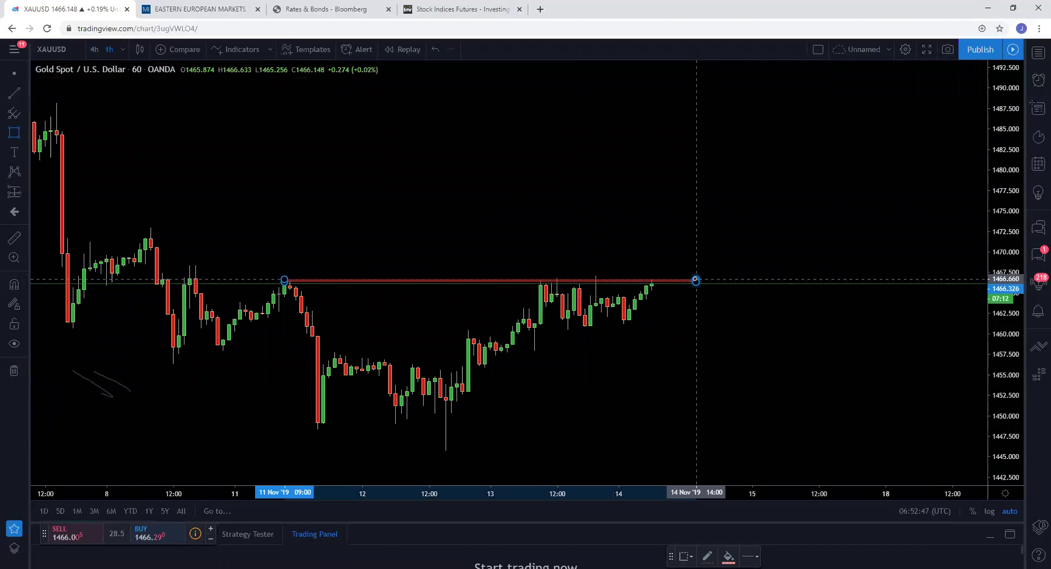
# - Switch the chart to the 1-minute interval and examine price around the resistance zone across 13 and 14 November
pyautogui.scroll(2, 567, 305)
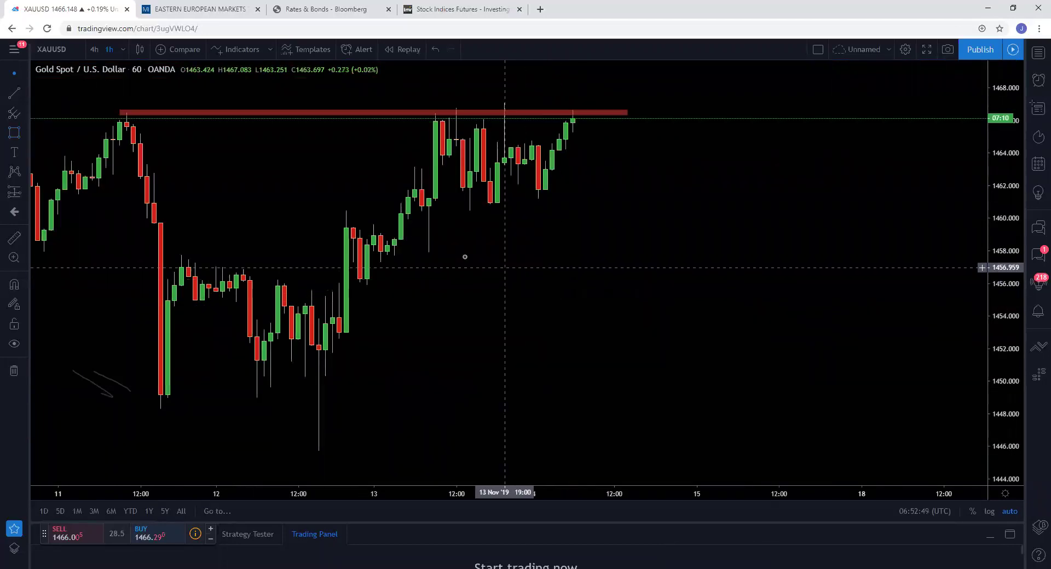
pyautogui.hscroll(-3, 564, 268)
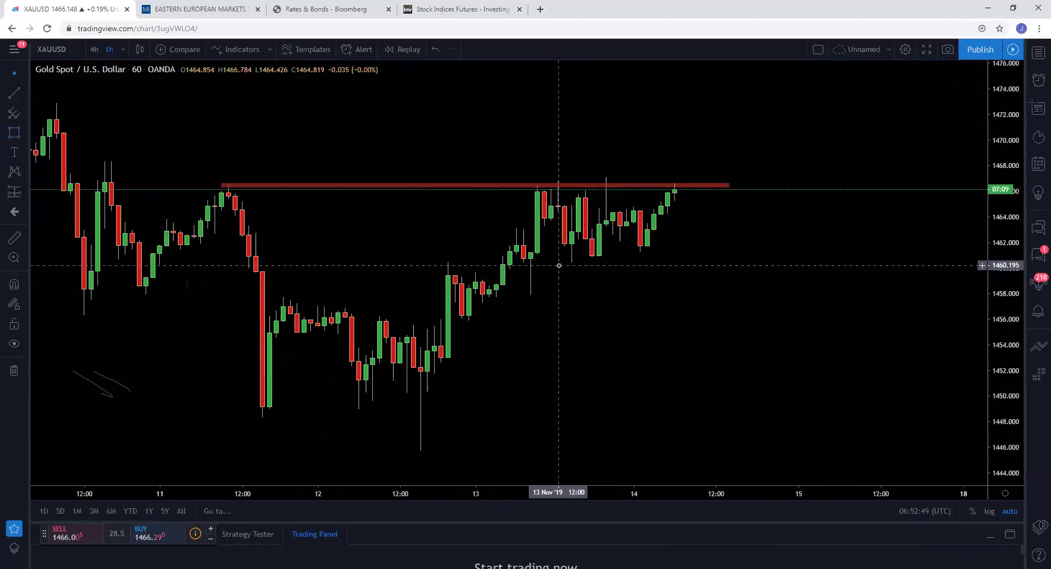
pyautogui.click(121, 50)
pyautogui.click(145, 179)
pyautogui.scroll(-3, 770, 344)
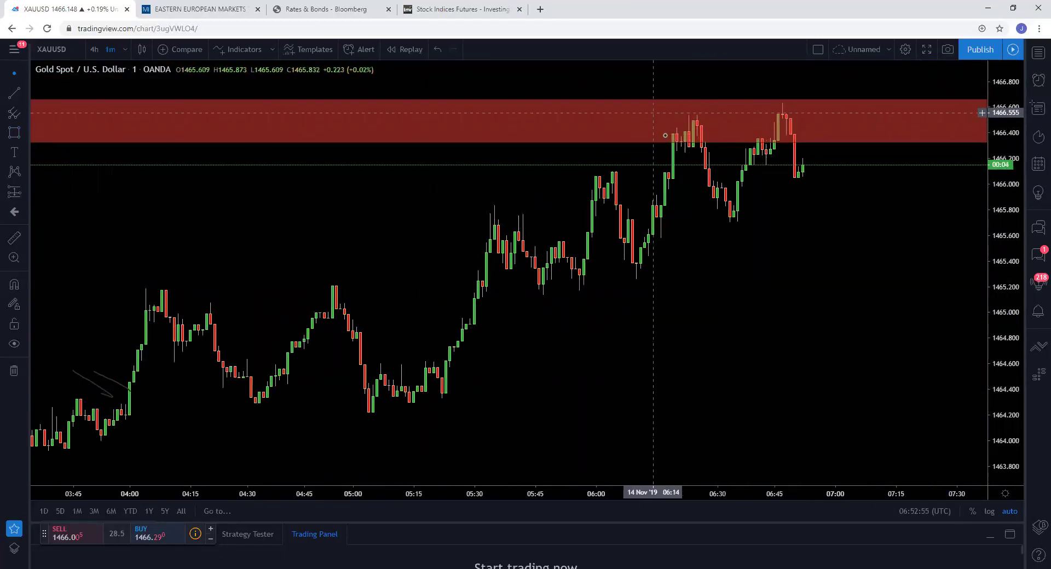
pyautogui.scroll(-5, 629, 164)
pyautogui.scroll(-5, 618, 189)
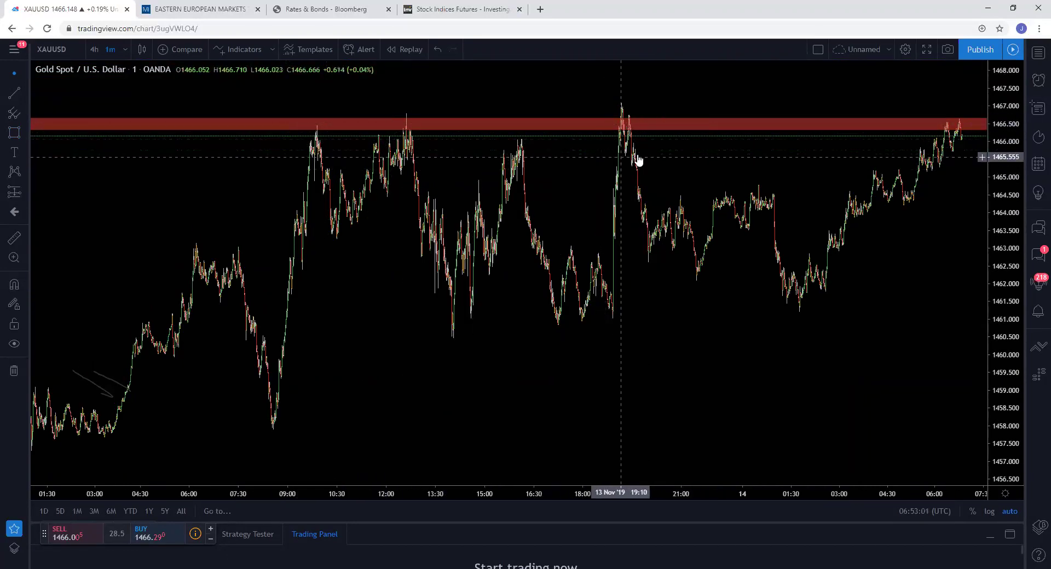
pyautogui.scroll(-5, 580, 158)
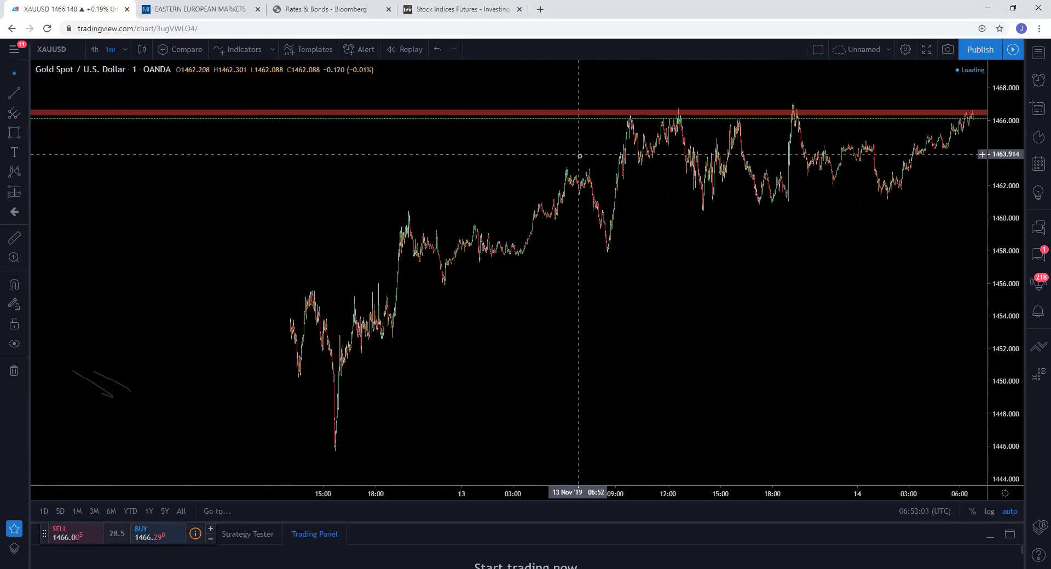
pyautogui.scroll(8, 582, 172)
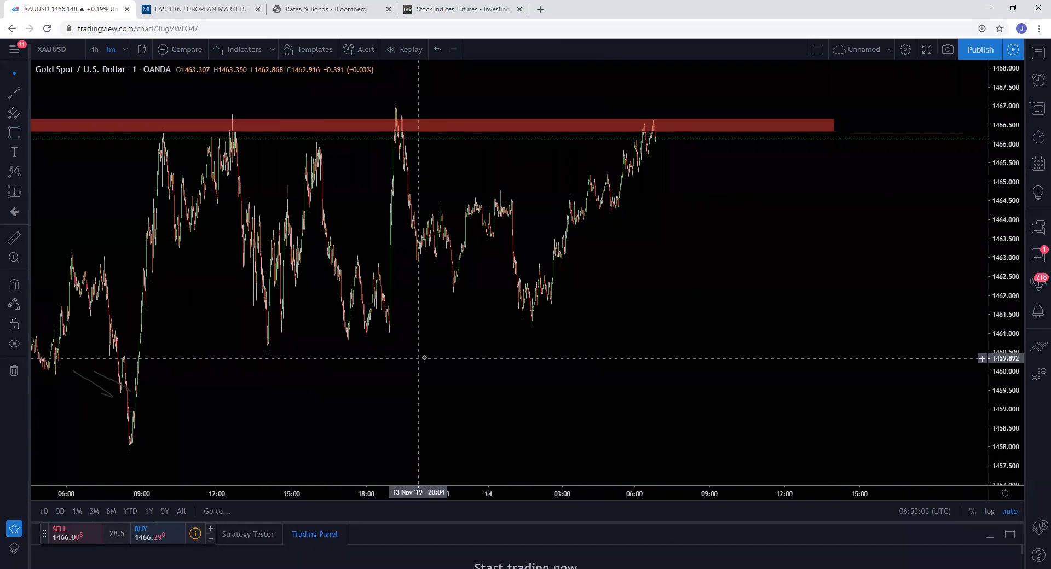
pyautogui.scroll(5, 687, 312)
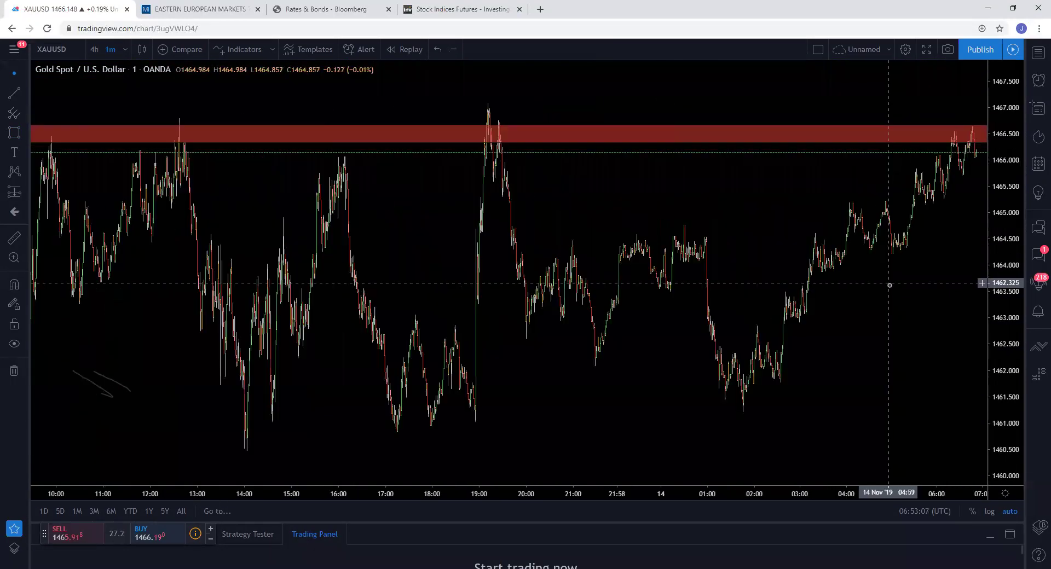
pyautogui.scroll(5, 710, 279)
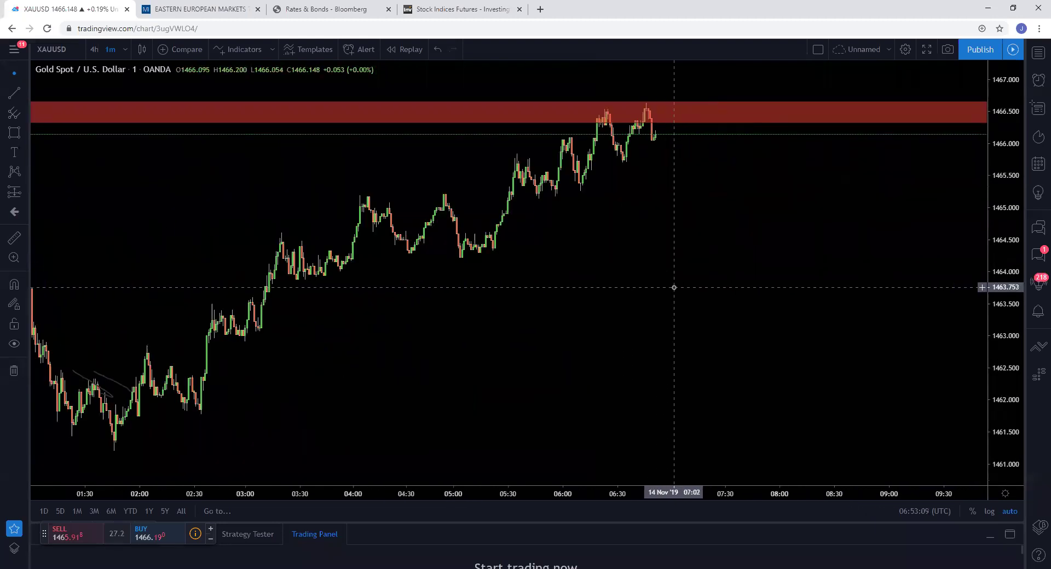
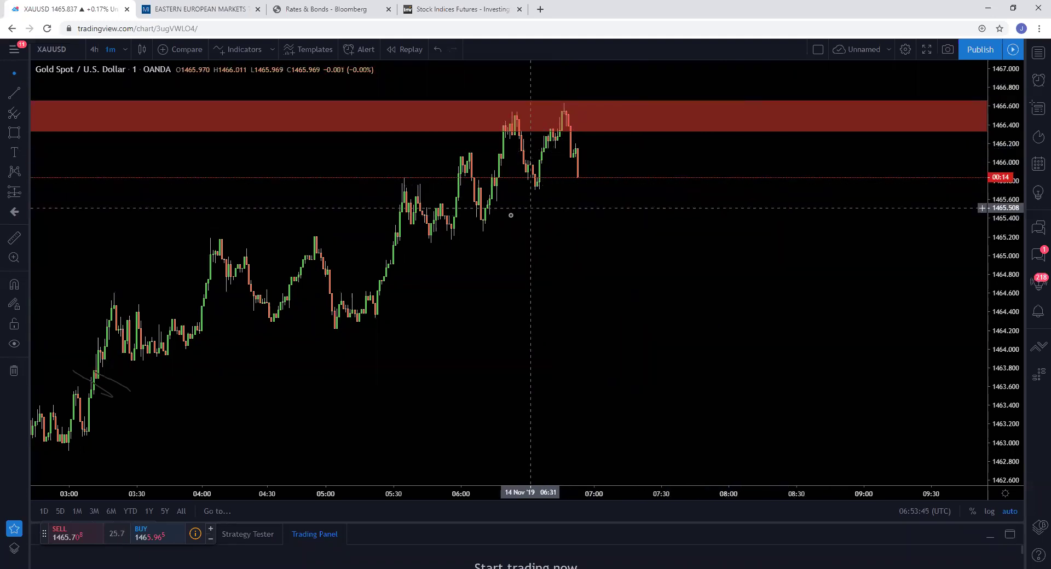
# - Draw a rising trend line beneath the 14 November lows from about 1464.9 to about 1466.1, extending past the latest candle
pyautogui.click(26, 93)
pyautogui.click(60, 94)
pyautogui.click(411, 262)
pyautogui.click(638, 151)
pyautogui.scroll(2, 206, 316)
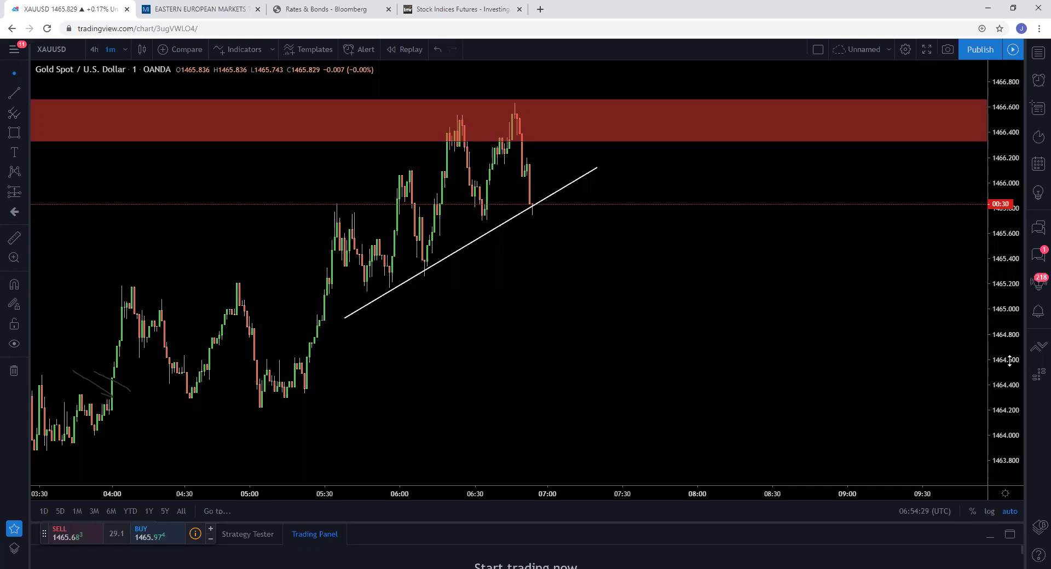
# - Draw a thin rectangle zone at about 1465.8 from the high shortly after 05:30 past the latest candle
pyautogui.click(14, 132)
pyautogui.click(329, 204)
pyautogui.click(532, 216)
pyautogui.click(579, 210)
pyautogui.moveTo(843, 235); pyautogui.dragTo(849, 234)
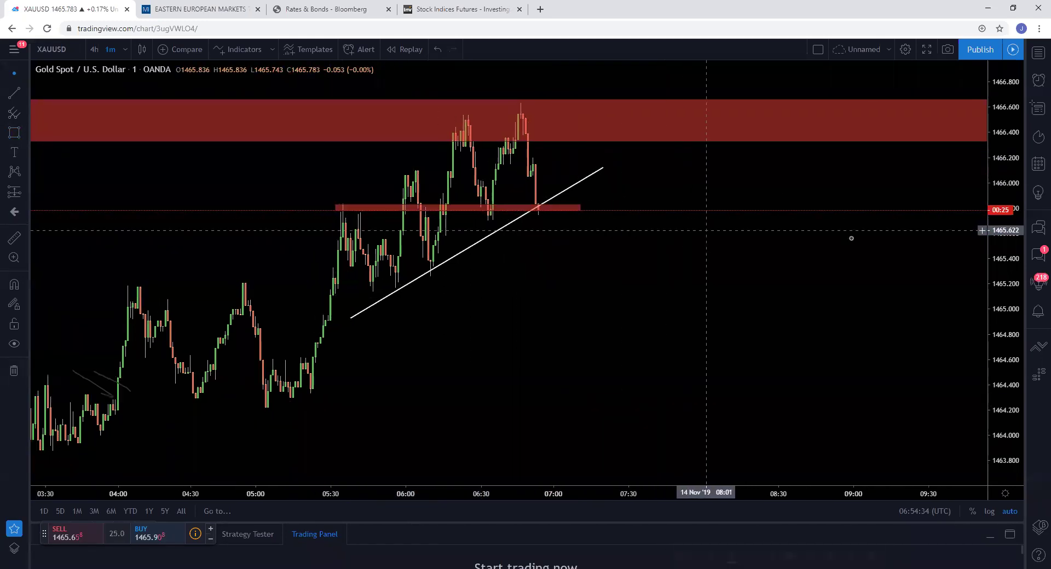
# - Draw a short rectangle zone at the lows between about 1465.24 and 1465.12, from 05:44 to 06:22
pyautogui.click(14, 133)
pyautogui.click(365, 279)
pyautogui.click(461, 294)
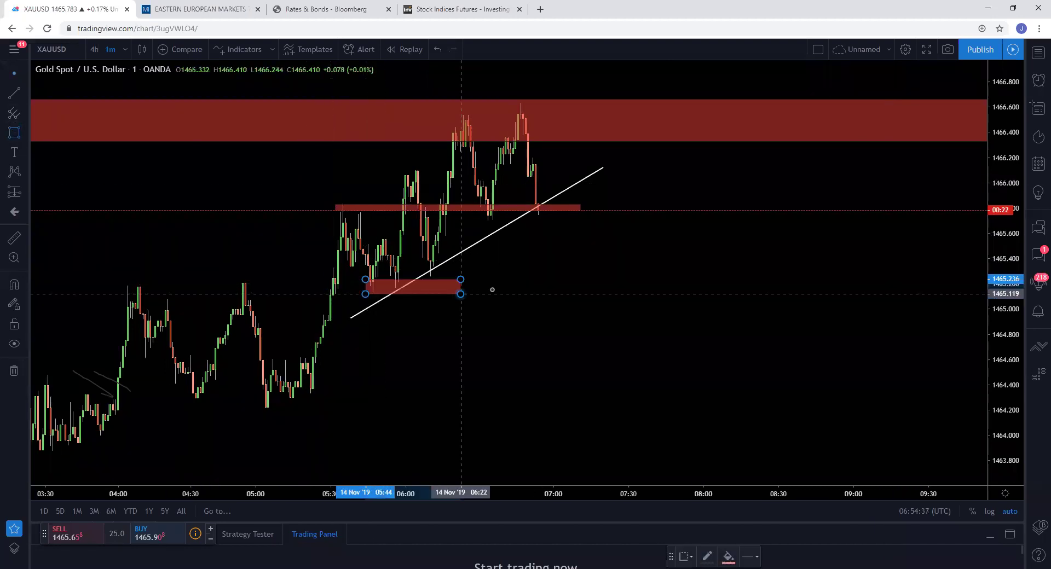
# - Extend the rectangle zone at the gold lows past the latest candle to about 07:24
pyautogui.click(613, 285)
pyautogui.click(711, 327)
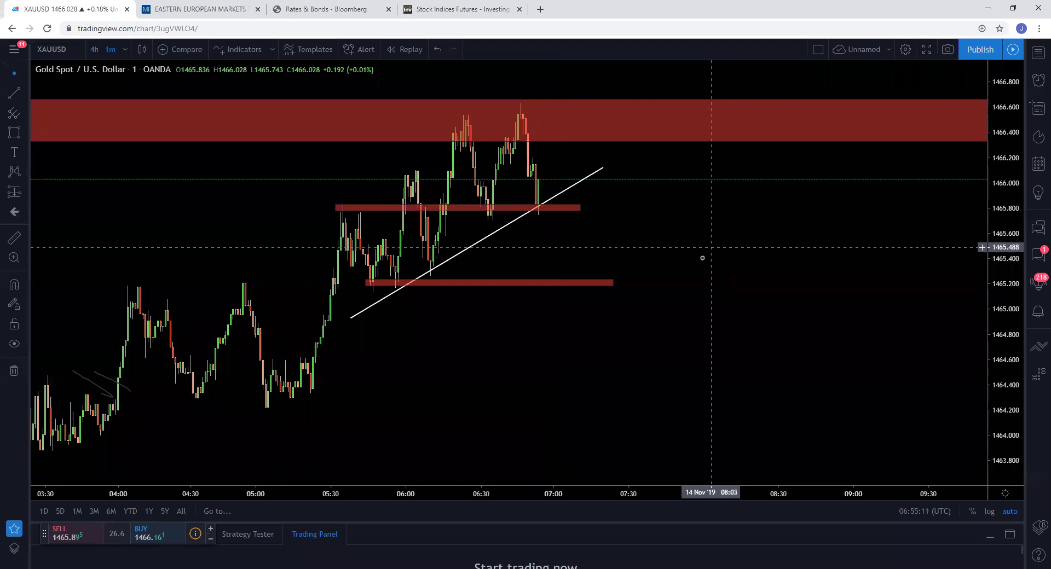
pyautogui.moveTo(696, 265); pyautogui.dragTo(806, 309)
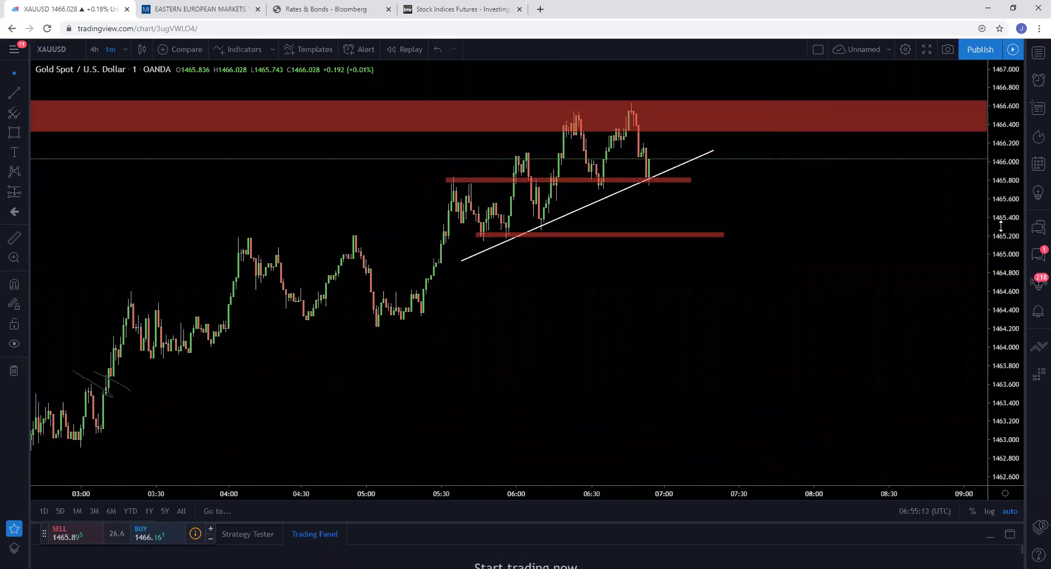
pyautogui.moveTo(898, 204); pyautogui.dragTo(818, 333)
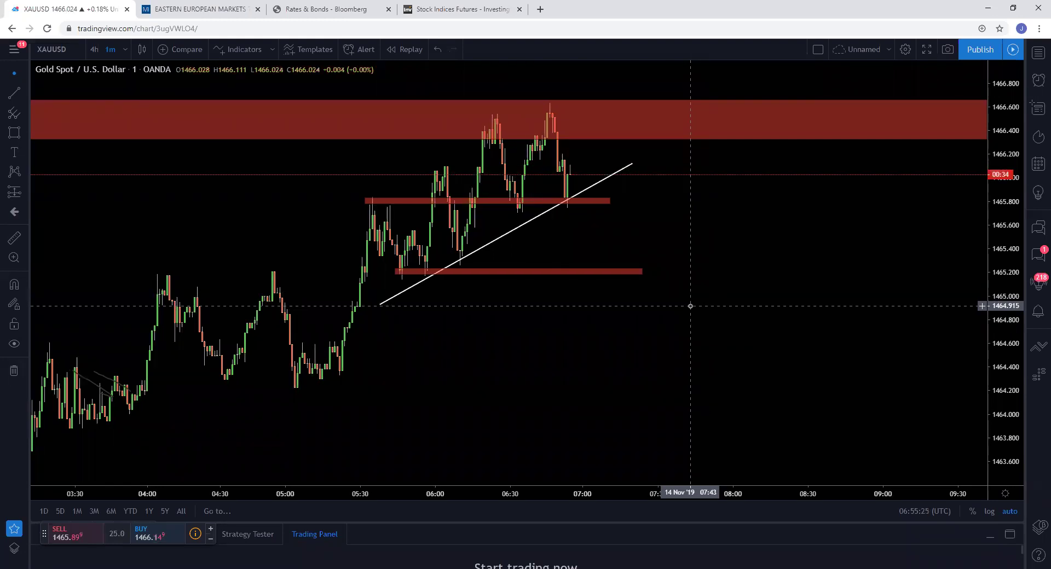
pyautogui.scroll(5, 922, 328)
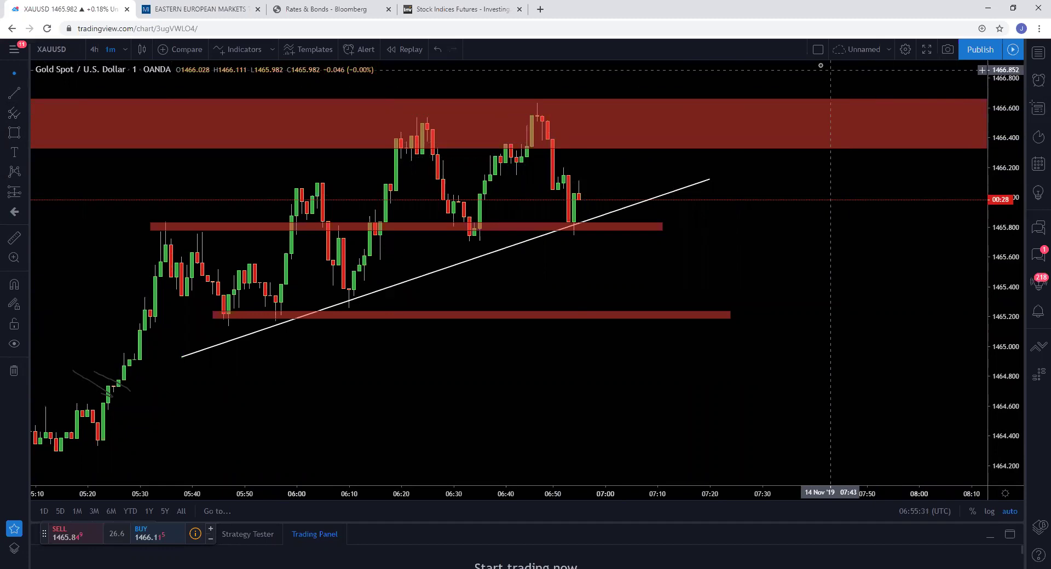
# - Split the layout into two side-by-side charts and reset the view of both
pyautogui.click(818, 49)
pyautogui.click(835, 96)
pyautogui.rightClick(328, 249)
pyautogui.click(332, 260)
pyautogui.click(882, 201)
pyautogui.hotkey('alt', 'r')
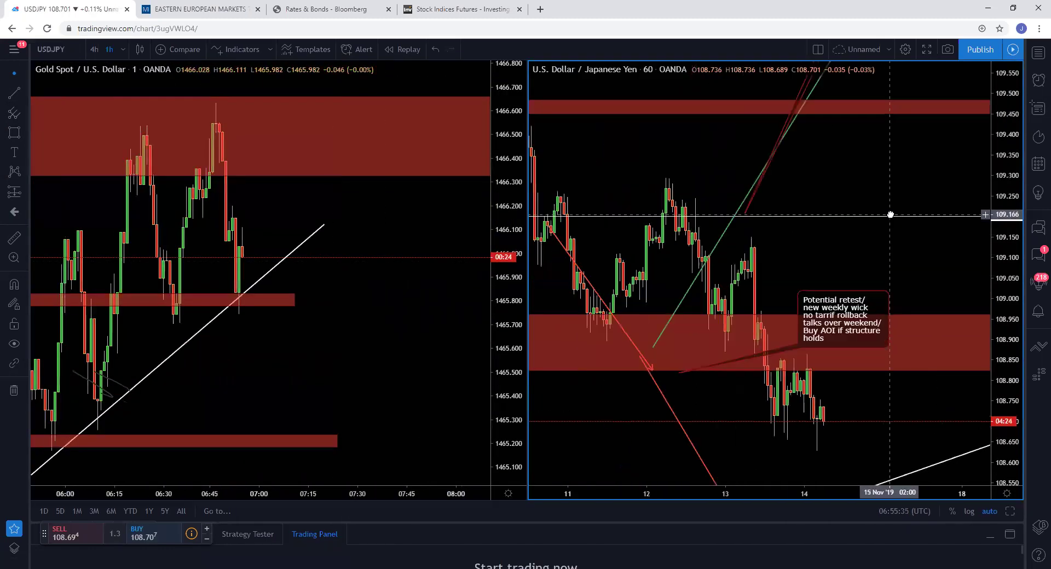
# - Review the USDJPY hourly chart and load GBPJPY in its place
pyautogui.scroll(-5, 925, 208)
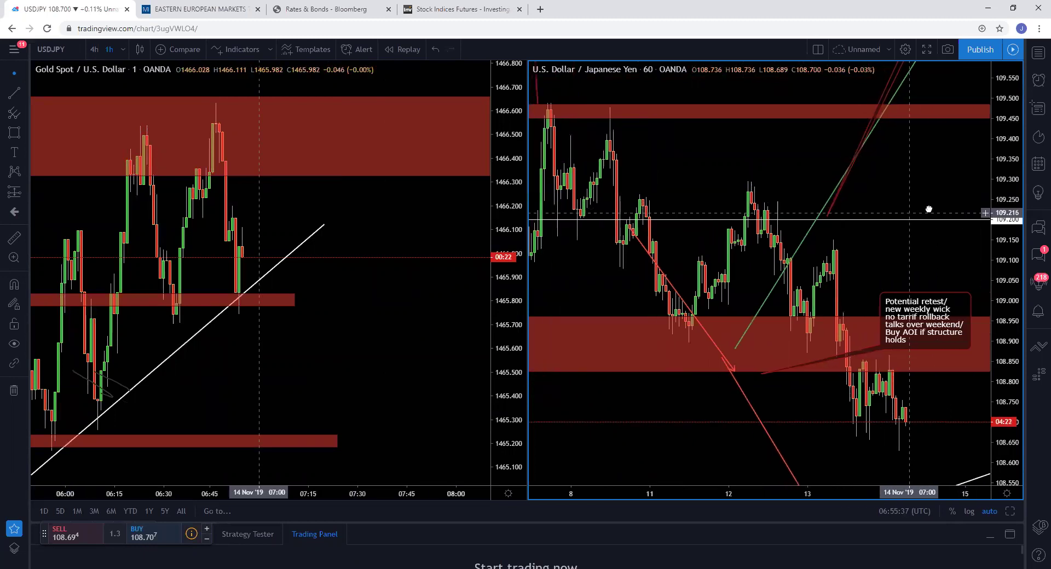
pyautogui.moveTo(931, 210); pyautogui.dragTo(752, 196)
pyautogui.moveTo(993, 351); pyautogui.dragTo(930, 413)
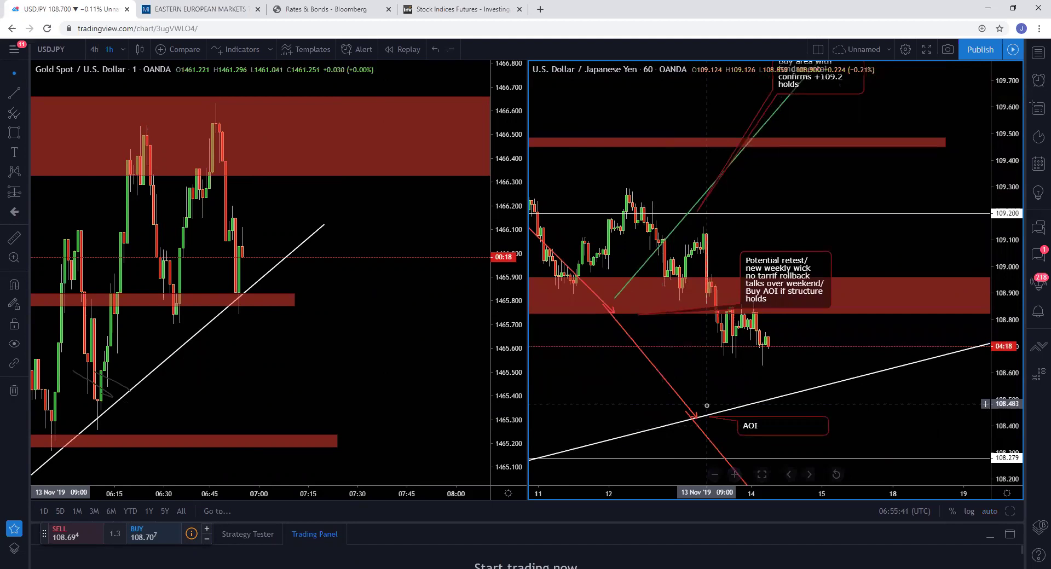
pyautogui.moveTo(747, 239); pyautogui.dragTo(862, 267)
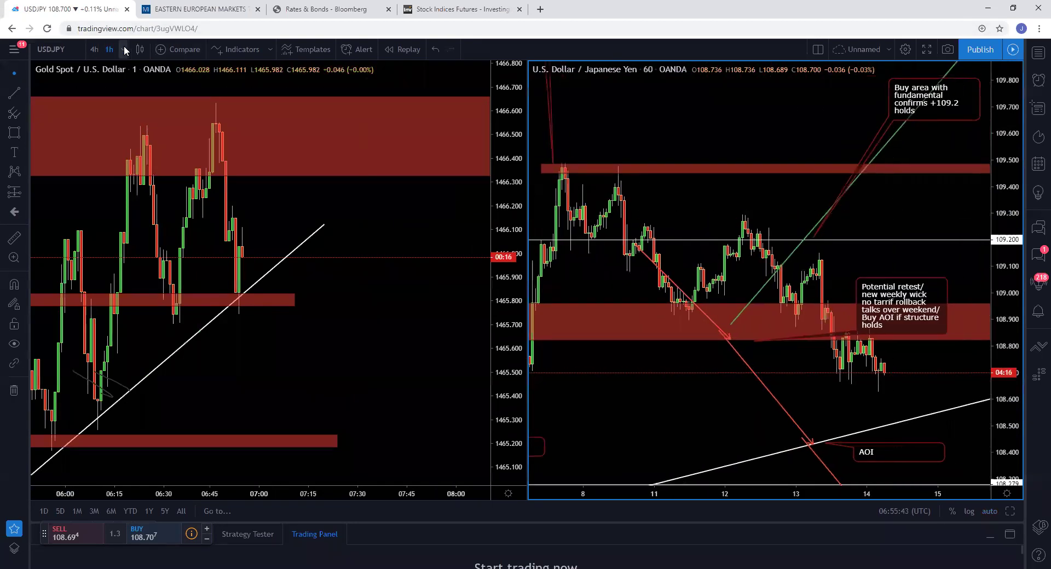
pyautogui.moveTo(886, 376); pyautogui.dragTo(787, 317)
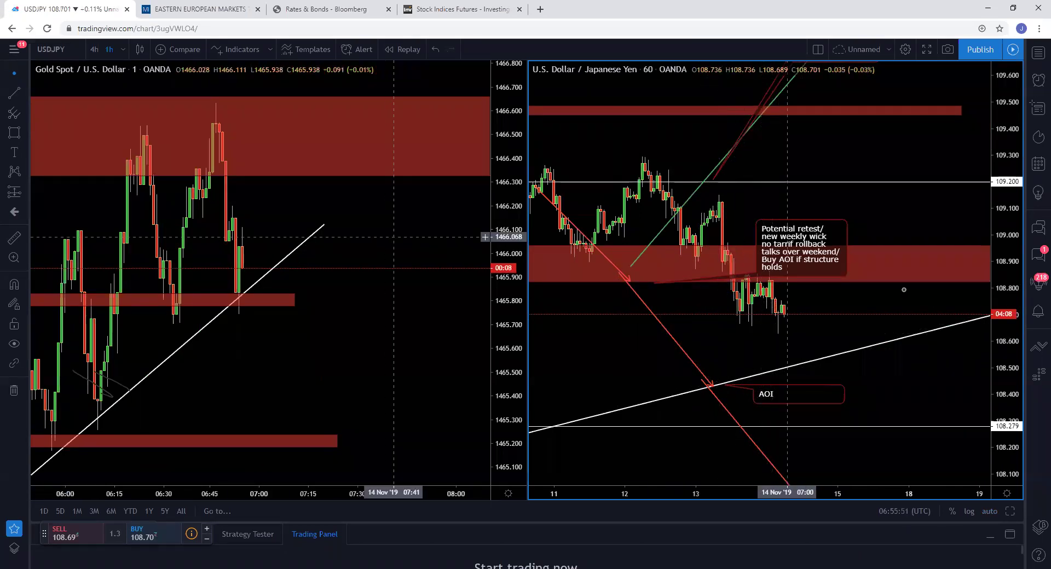
pyautogui.click(58, 49)
pyautogui.write('GBPJPY')
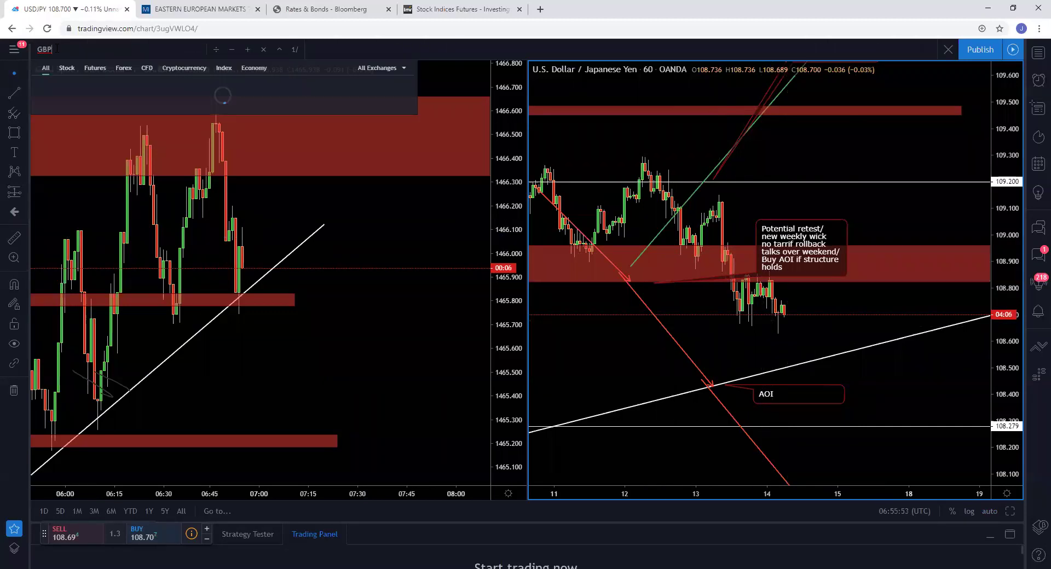
pyautogui.click(88, 89)
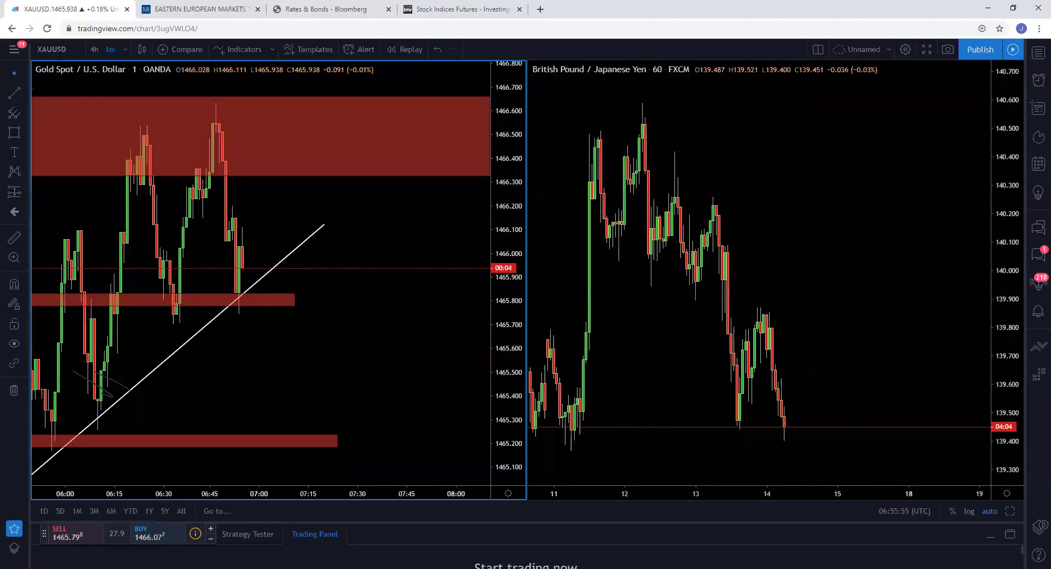
# - Reset and compress the gold chart, and examine the hourly GBPJPY price action leading into 14 November
pyautogui.rightClick(322, 273)
pyautogui.click(364, 285)
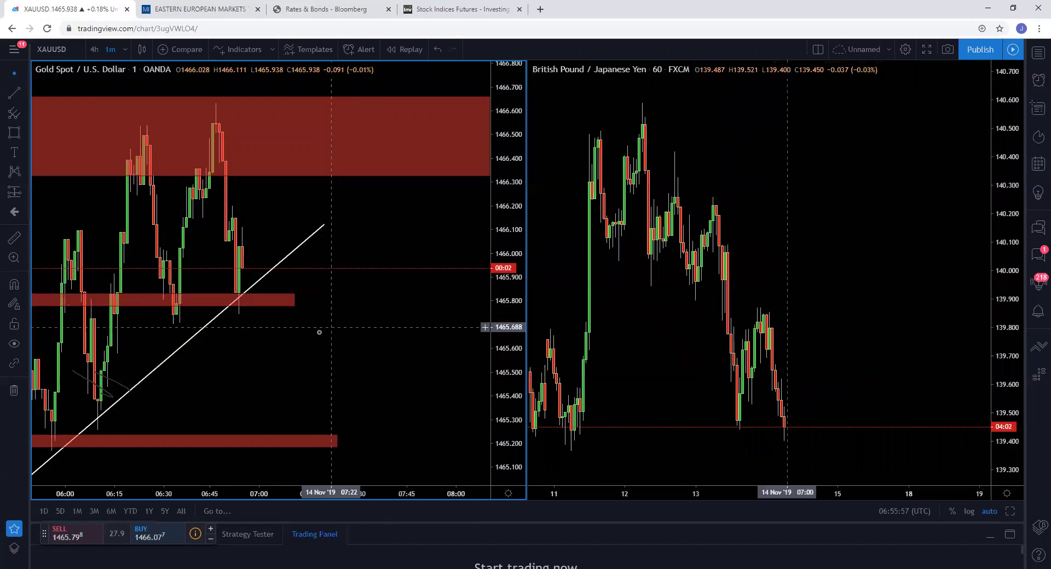
pyautogui.moveTo(516, 268); pyautogui.dragTo(516, 307)
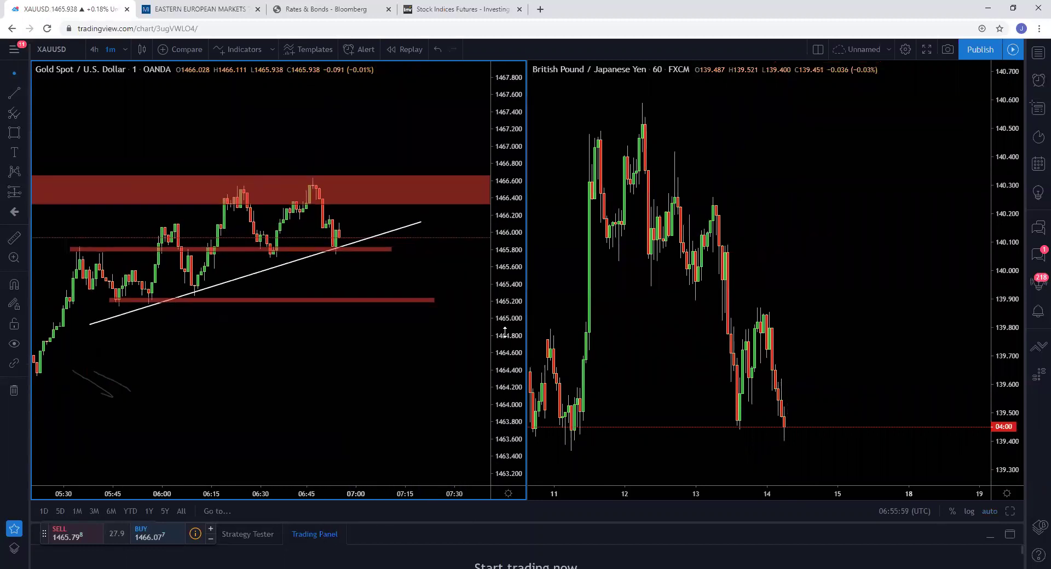
pyautogui.moveTo(275, 402); pyautogui.dragTo(331, 404)
pyautogui.click(863, 253)
pyautogui.scroll(-3, 863, 253)
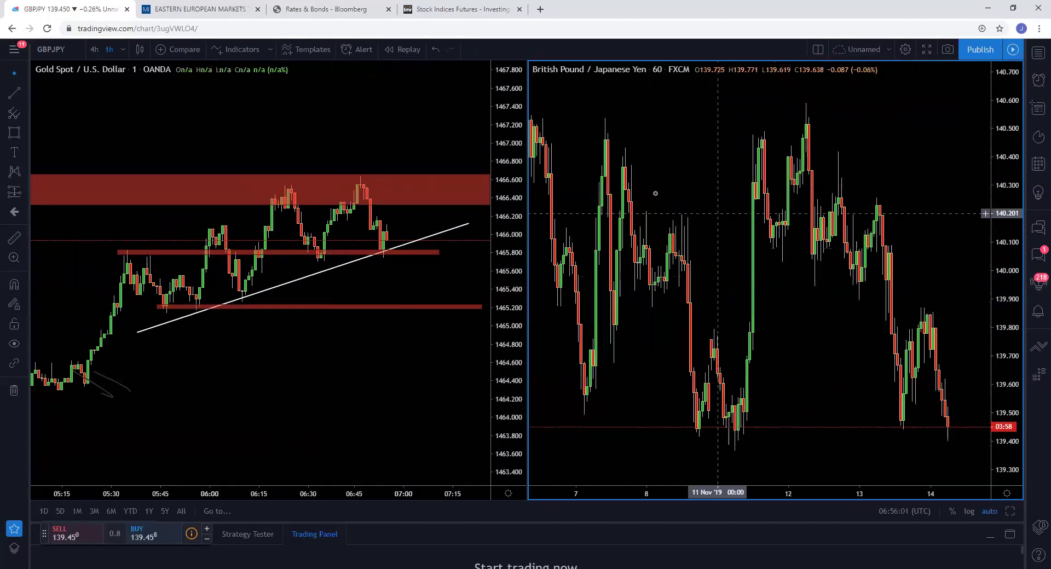
pyautogui.scroll(3, 686, 122)
pyautogui.scroll(-3, 967, 300)
pyautogui.scroll(4, 969, 273)
pyautogui.scroll(-2, 968, 272)
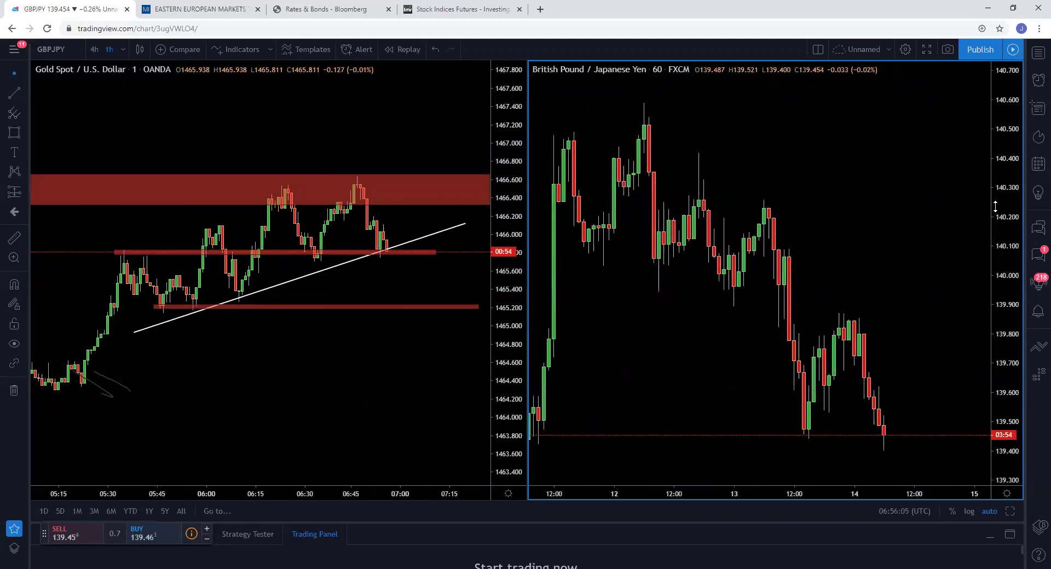
pyautogui.scroll(-2, 781, 413)
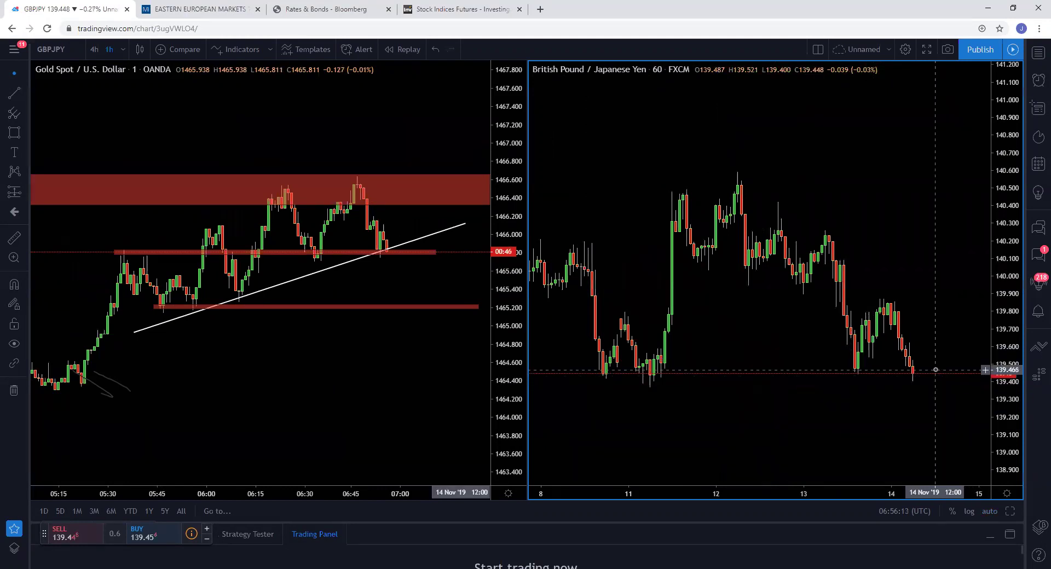
# - Draw a thin rectangle zone along the hourly GBPJPY lows at about 139.46, from 8 November past the latest candle
pyautogui.click(15, 132)
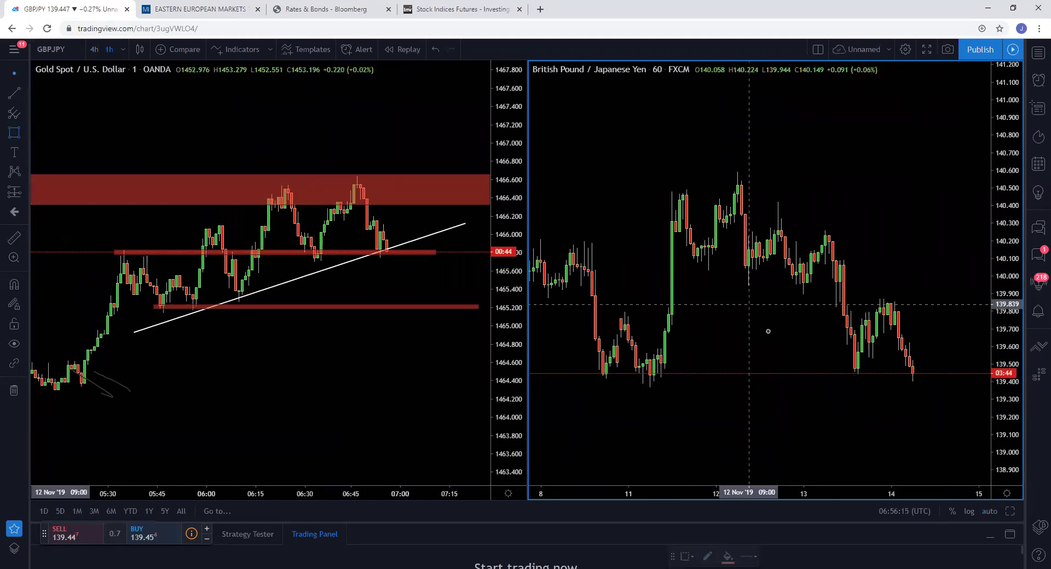
pyautogui.click(599, 377)
pyautogui.click(912, 389)
pyautogui.moveTo(912, 389)
pyautogui.mouseDown()
pyautogui.moveTo(956, 376)
pyautogui.moveTo(923, 372)
pyautogui.mouseUp()
pyautogui.click(931, 385)
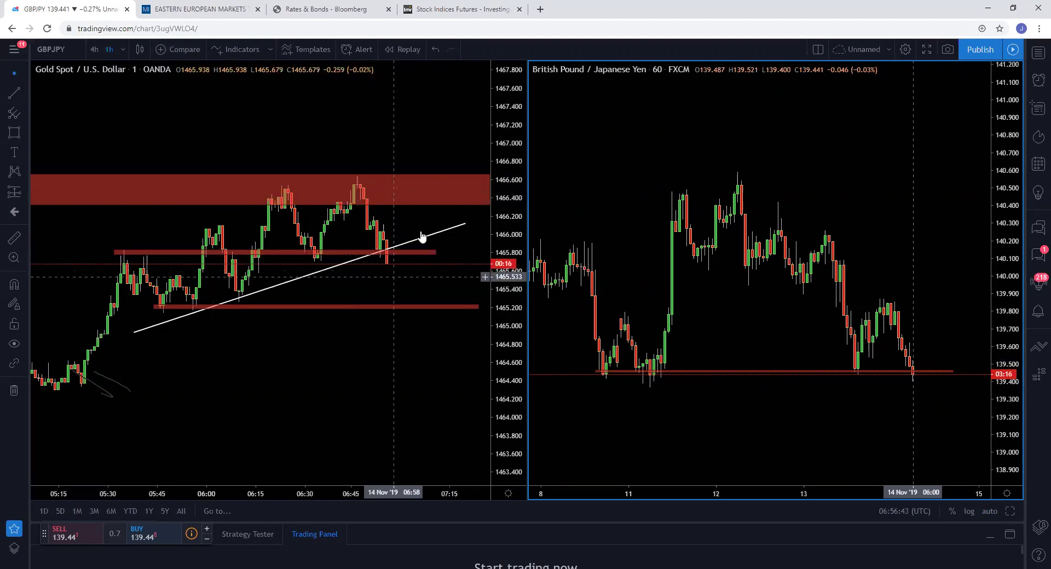
pyautogui.scroll(1, 410, 268)
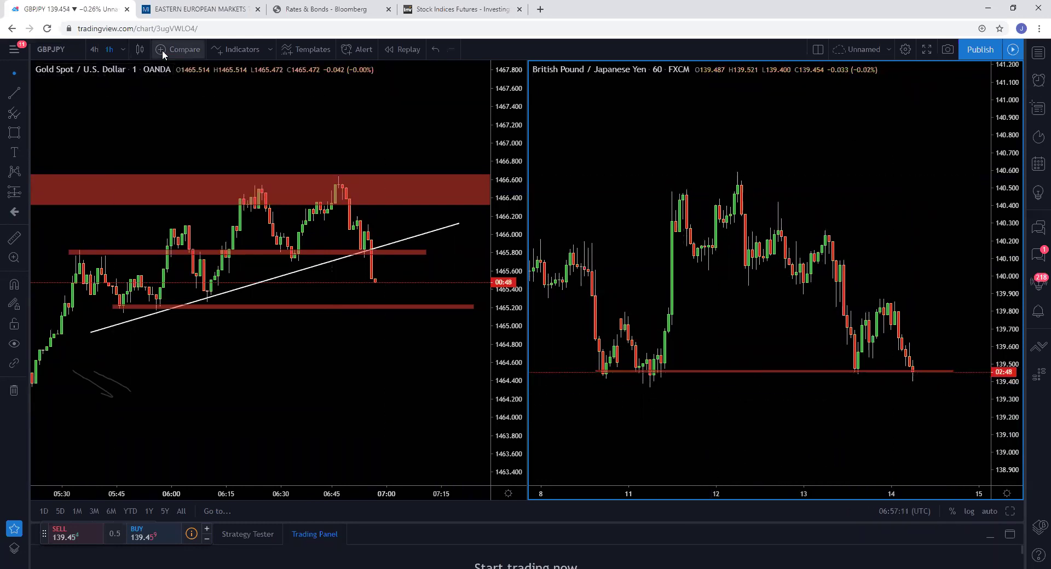
# - Switch the GBPJPY chart to the 1-minute interval and reset its view
pyautogui.click(121, 51)
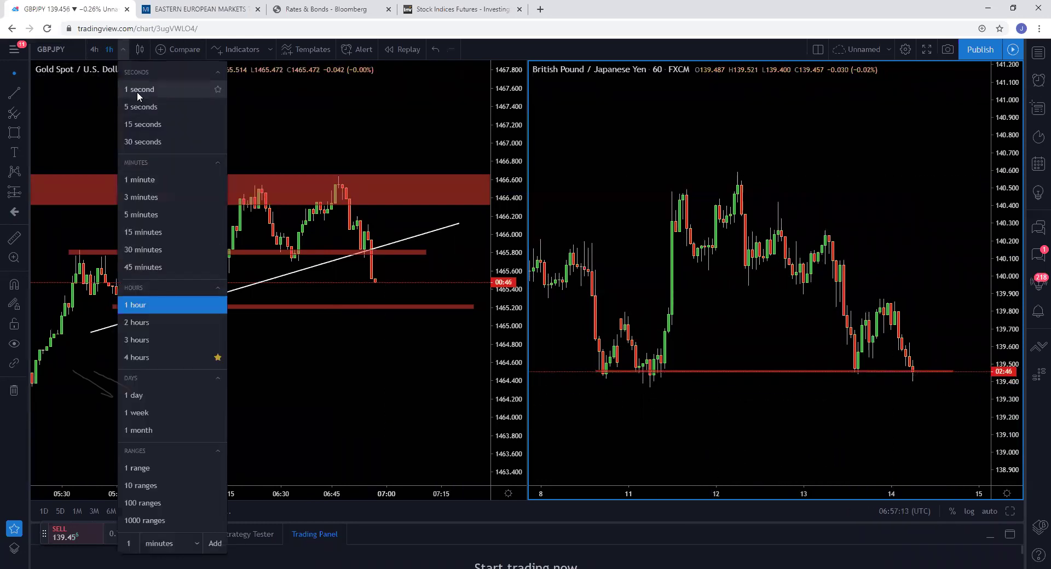
pyautogui.click(143, 180)
pyautogui.rightClick(788, 281)
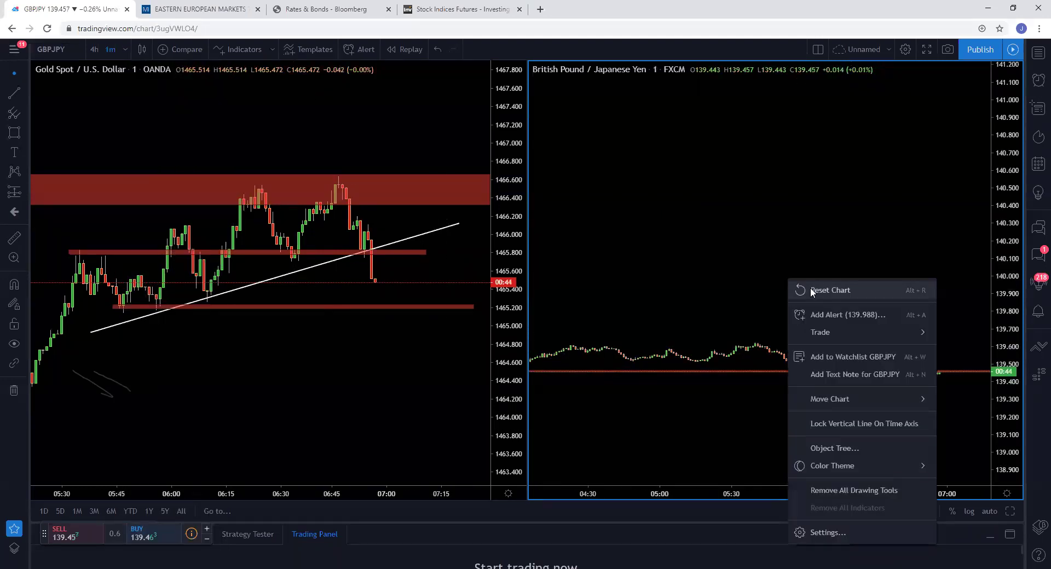
pyautogui.click(829, 290)
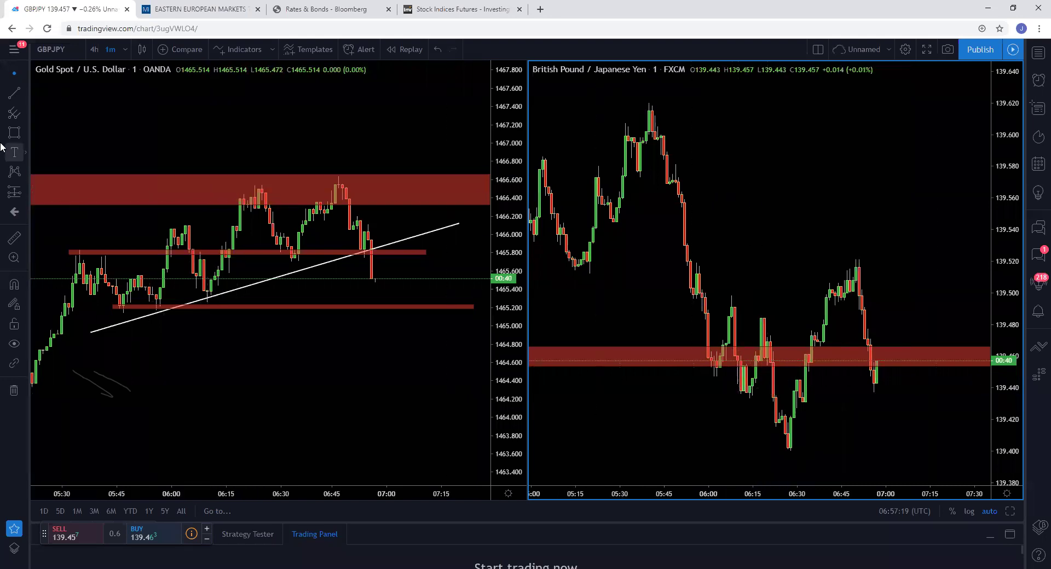
# - Brush-mark the GBPJPY swing lows, circle the low near 139.40, and trace the drop from the high at about 139.51 to about 139.44
pyautogui.click(24, 92)
pyautogui.click(26, 113)
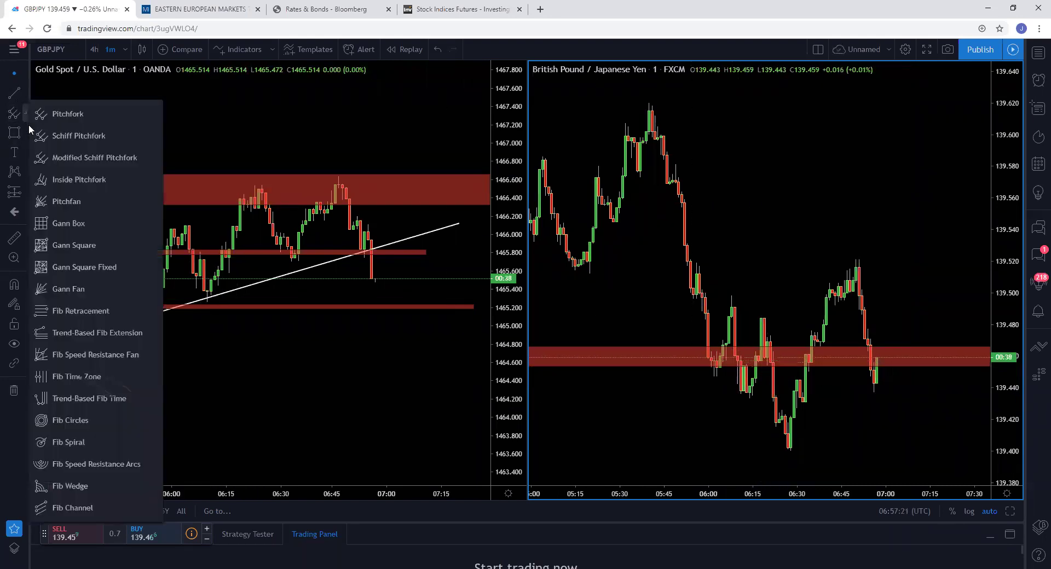
pyautogui.click(22, 134)
pyautogui.click(60, 133)
pyautogui.moveTo(704, 368)
pyautogui.mouseDown()
pyautogui.moveTo(788, 449)
pyautogui.moveTo(805, 440)
pyautogui.moveTo(792, 450)
pyautogui.mouseUp()
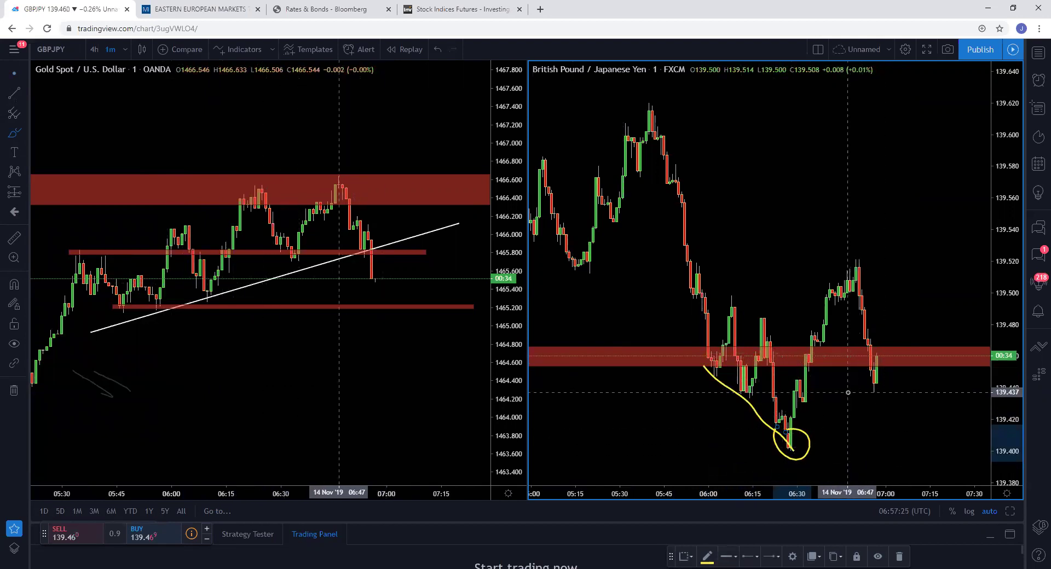
pyautogui.moveTo(847, 392); pyautogui.dragTo(905, 391)
pyautogui.moveTo(773, 436); pyautogui.dragTo(887, 381)
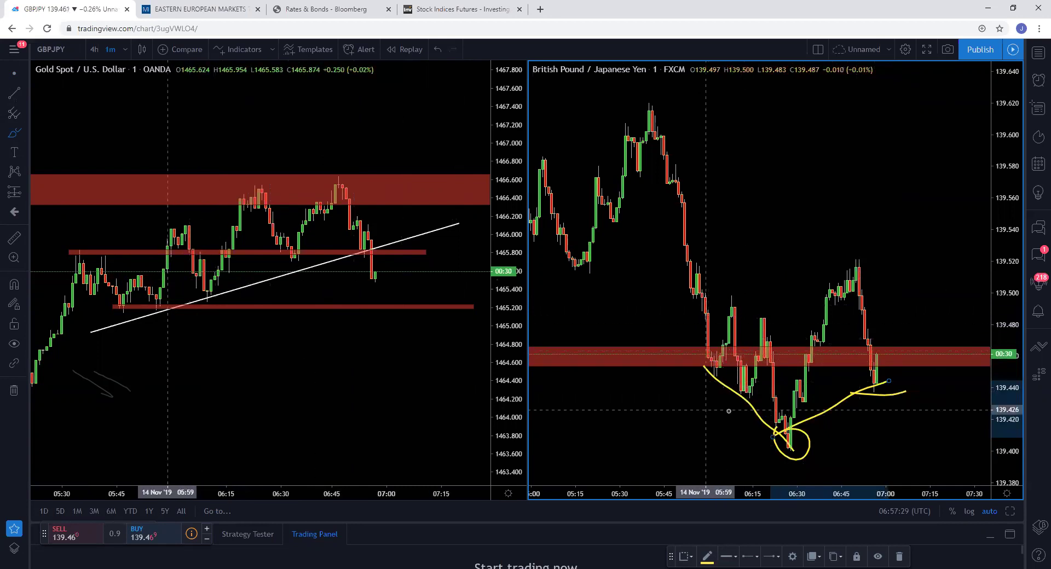
pyautogui.moveTo(803, 271)
pyautogui.mouseDown()
pyautogui.moveTo(876, 270)
pyautogui.moveTo(875, 384)
pyautogui.mouseUp()
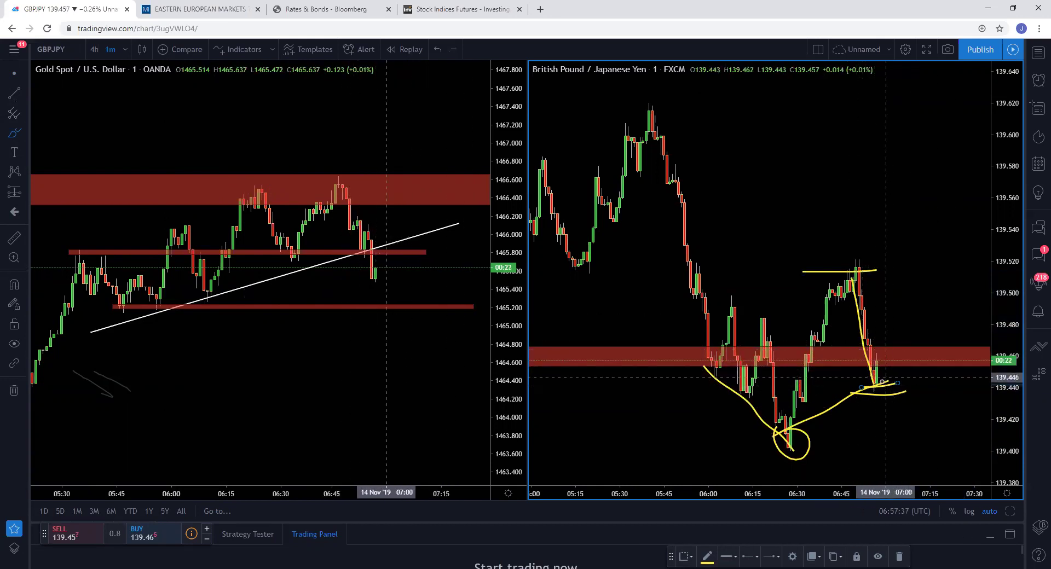
pyautogui.moveTo(878, 383)
pyautogui.mouseDown()
pyautogui.moveTo(961, 140)
pyautogui.moveTo(922, 160)
pyautogui.mouseUp()
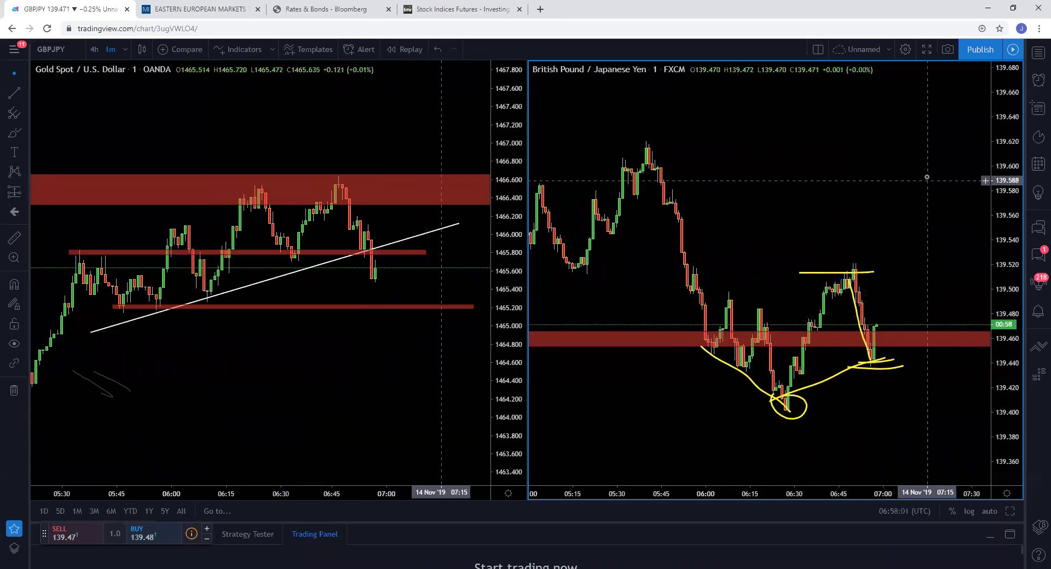
# - Examine the 1-minute GBPJPY price movement around the brush marks and the red zone
pyautogui.scroll(1, 877, 216)
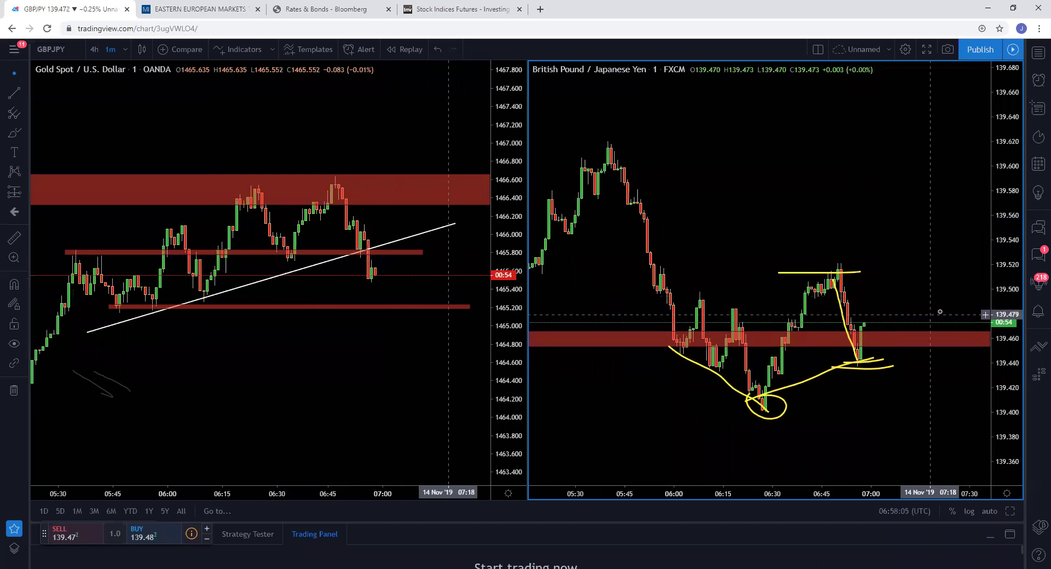
pyautogui.scroll(-2, 893, 235)
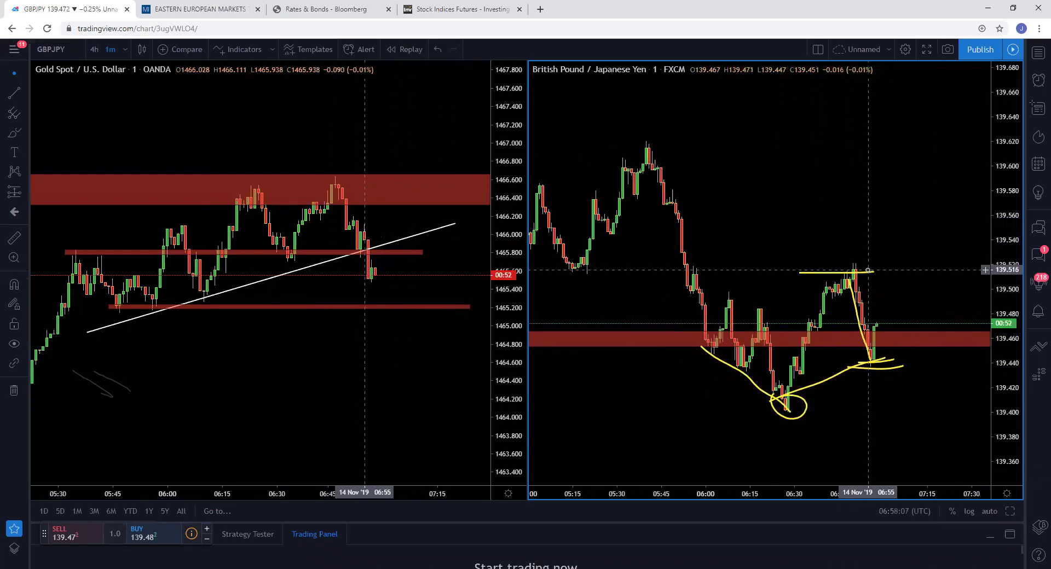
pyautogui.scroll(1, 882, 285)
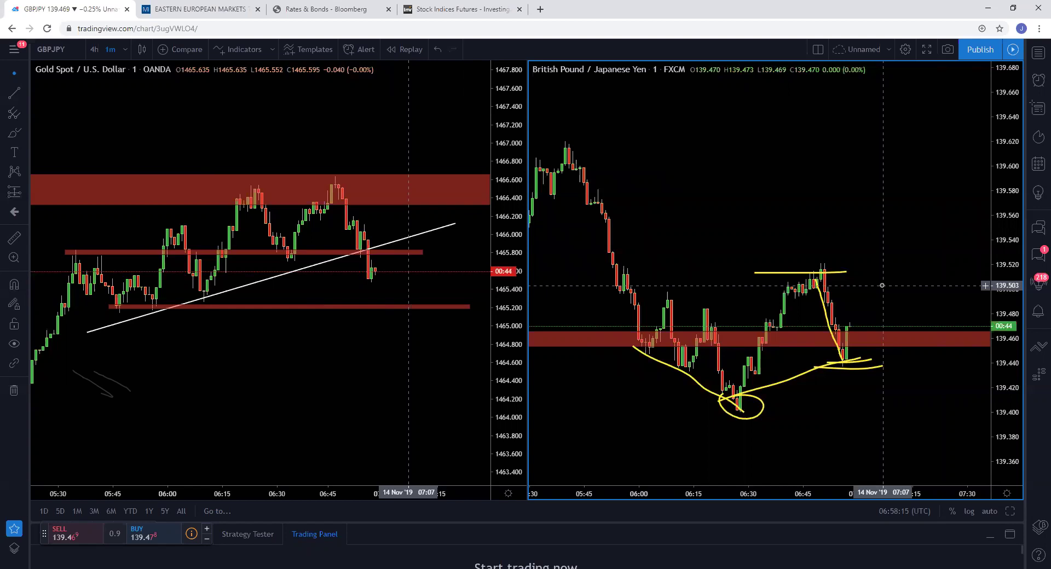
pyautogui.scroll(-2, 385, 339)
pyautogui.scroll(2, 384, 338)
pyautogui.moveTo(704, 164); pyautogui.dragTo(713, 143)
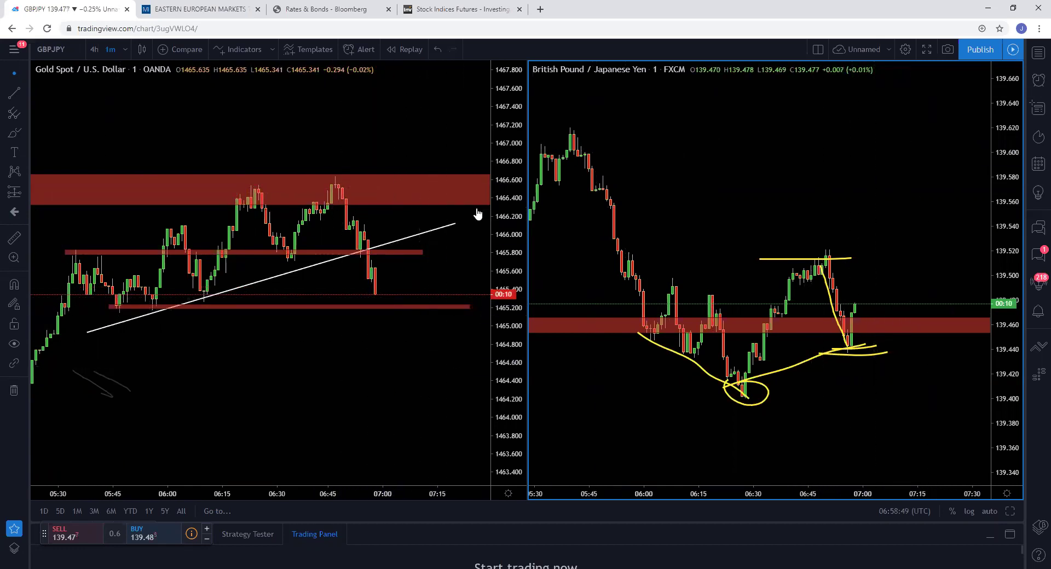
pyautogui.scroll(-2, 438, 348)
pyautogui.scroll(2, 439, 349)
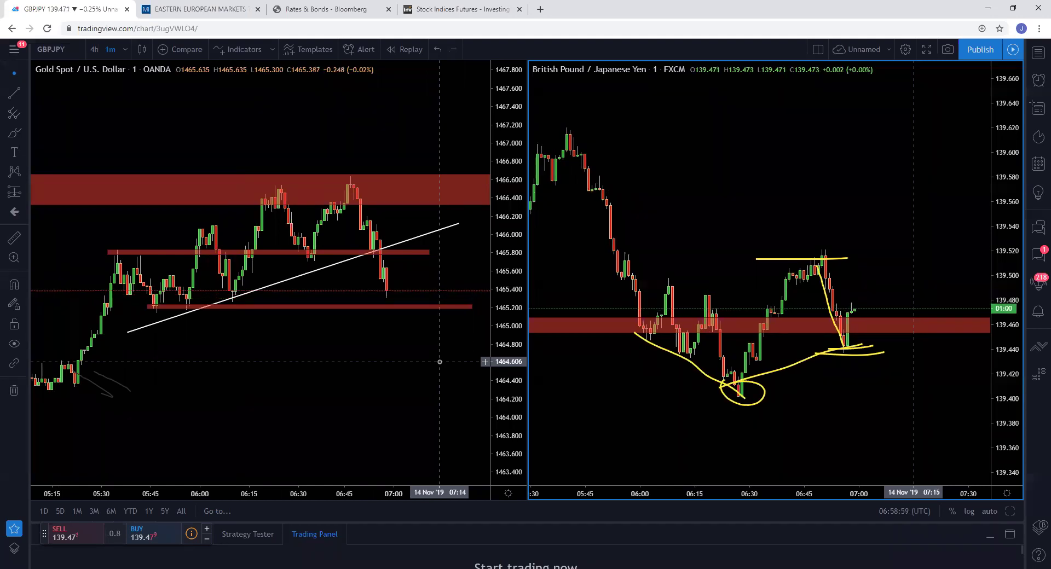
# - Brush circles around the gold lows near 06:10 and 06:58 above the lower zone, and a short horizontal mark at about 1465.7
pyautogui.click(14, 133)
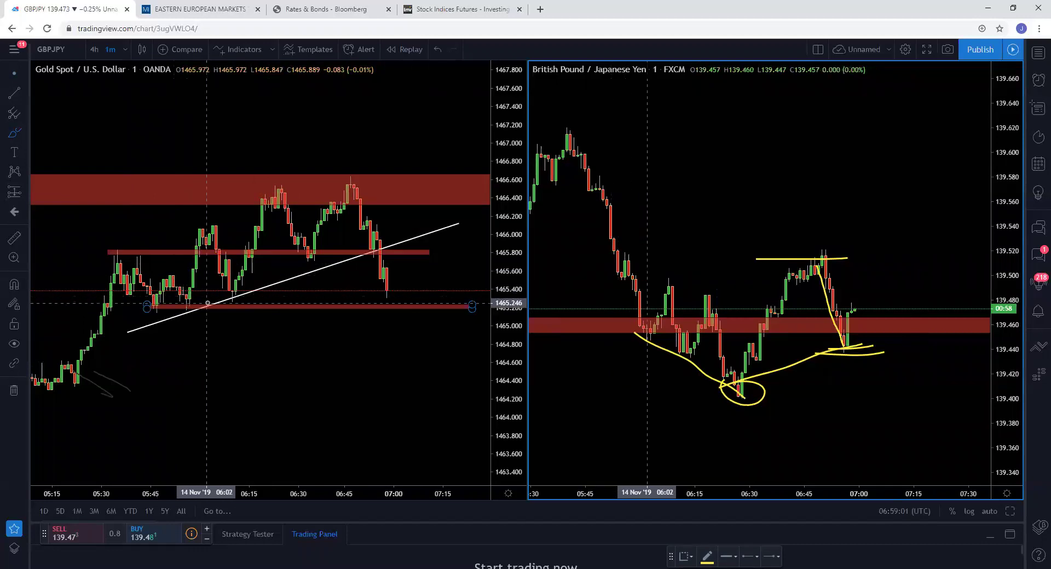
pyautogui.moveTo(221, 301); pyautogui.dragTo(236, 300)
pyautogui.moveTo(385, 300); pyautogui.dragTo(383, 299)
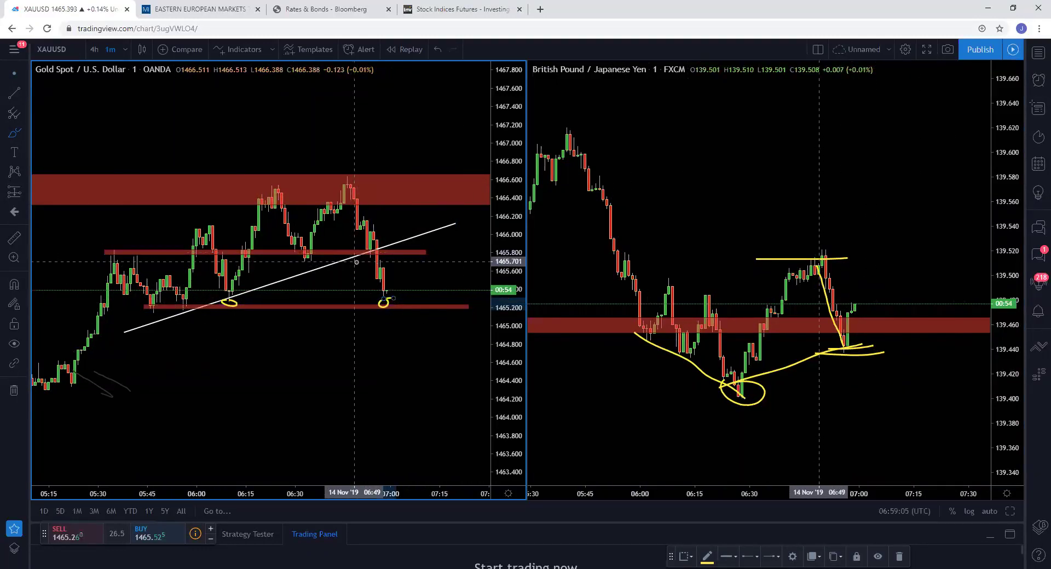
pyautogui.moveTo(362, 259); pyautogui.dragTo(392, 260)
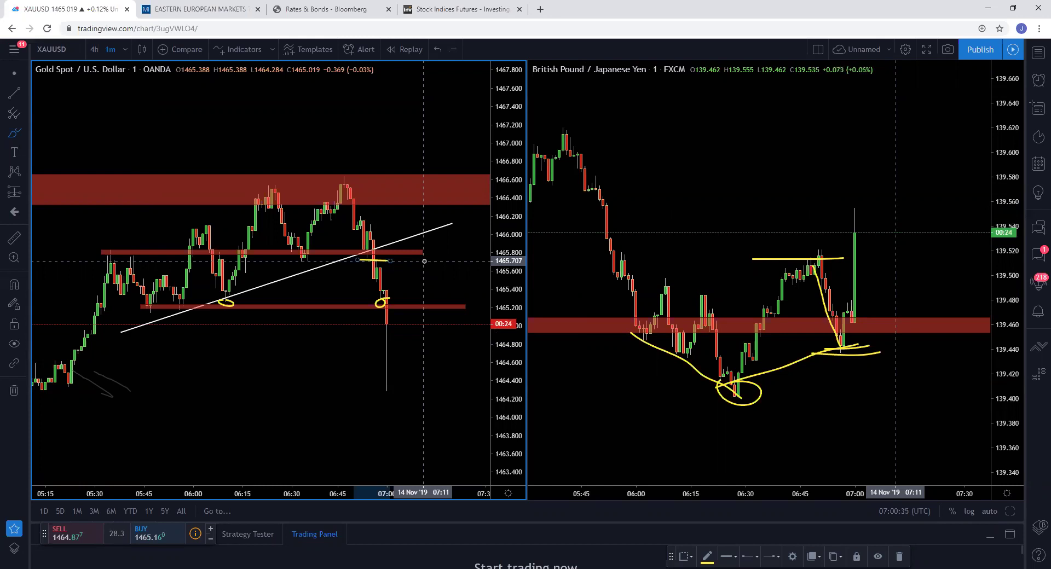
# - Switch the gold chart to the OANDA GBPAUD symbol
pyautogui.click(51, 50)
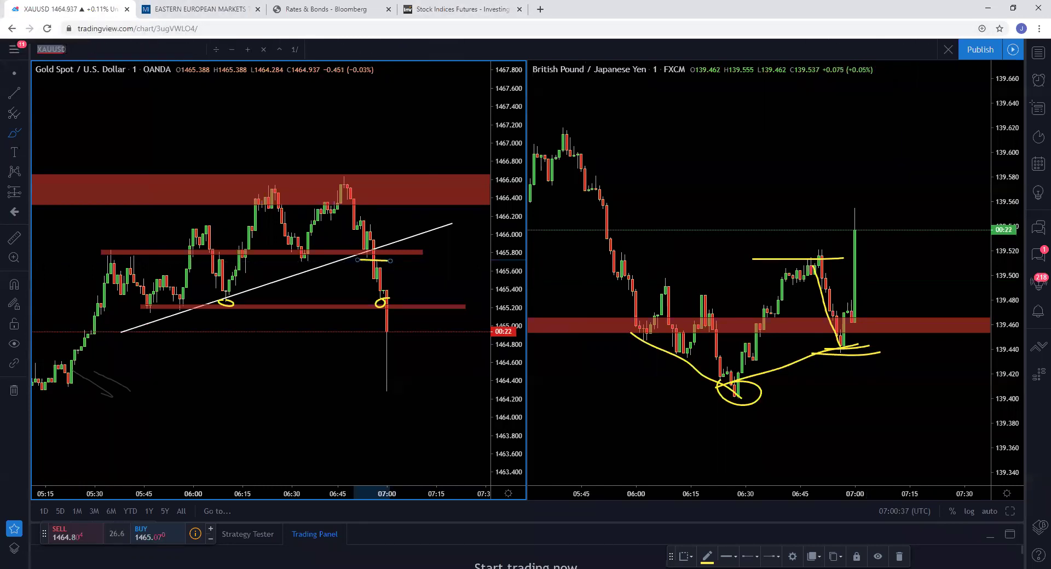
pyautogui.write('GB')
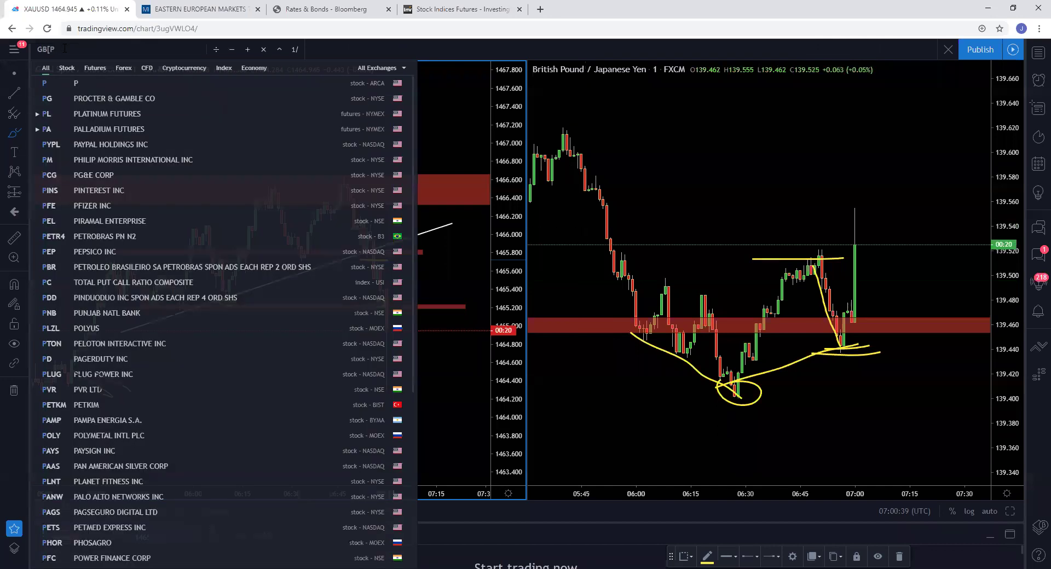
pyautogui.write('PAU')
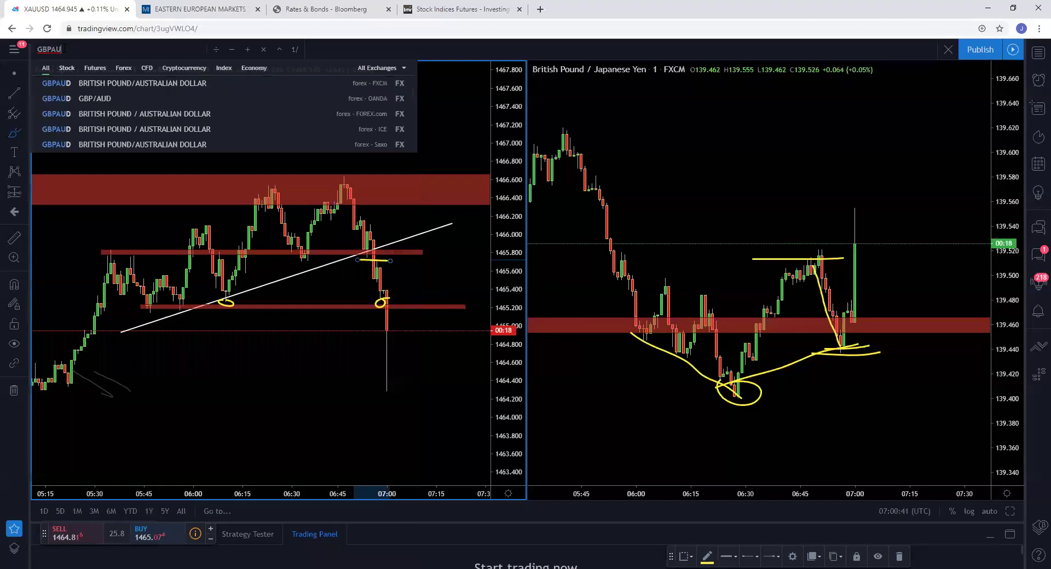
pyautogui.click(110, 98)
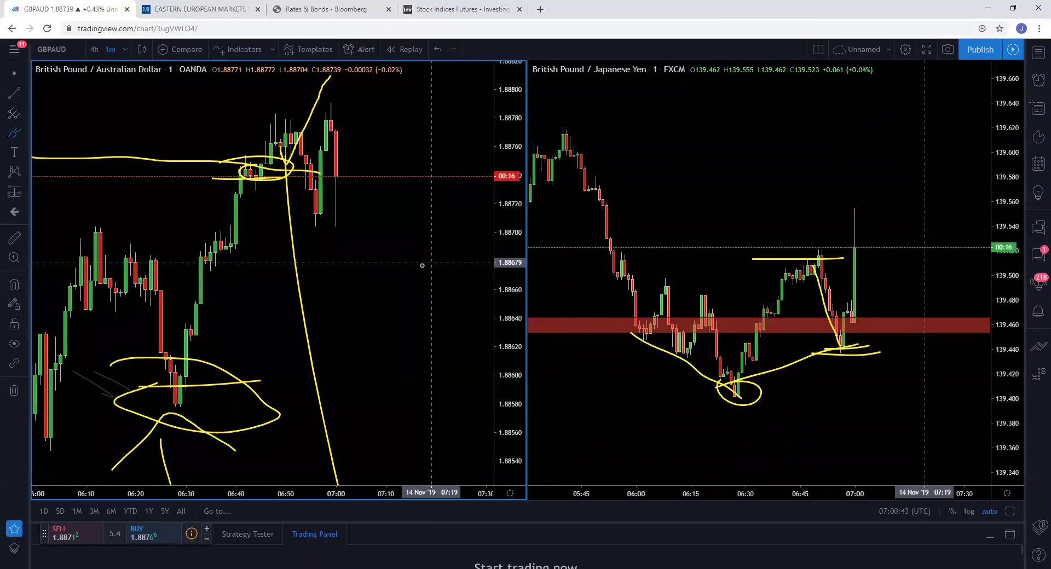
# - Brush horizontal marks on the GBPAUD chart at about 1.8872 beside the latest candles and at about 1.8858 under the 06:28 low
pyautogui.scroll(1, 274, 191)
pyautogui.moveTo(355, 218); pyautogui.dragTo(463, 219)
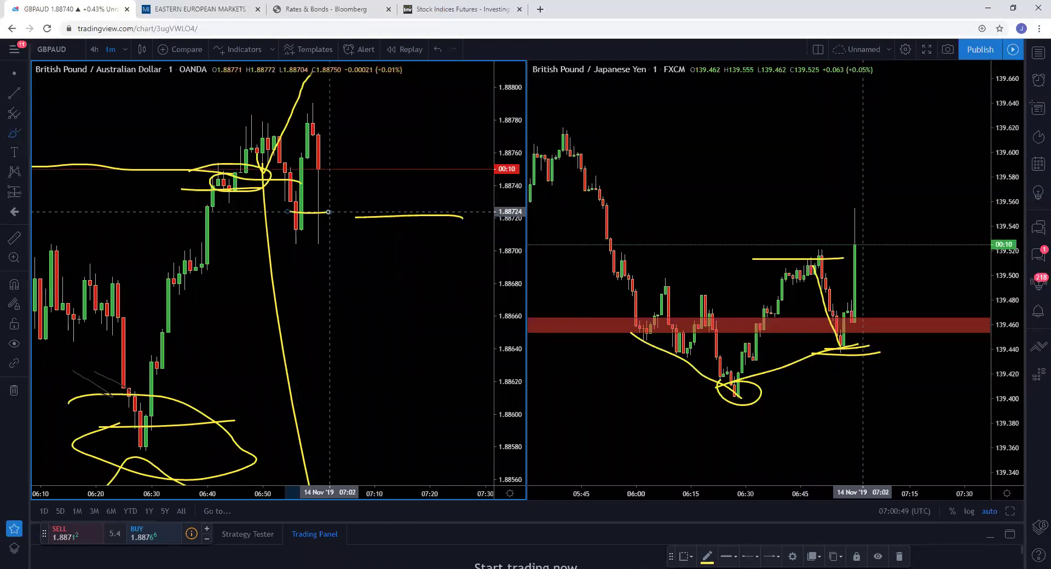
pyautogui.scroll(-1, 340, 213)
pyautogui.scroll(-1, 340, 213)
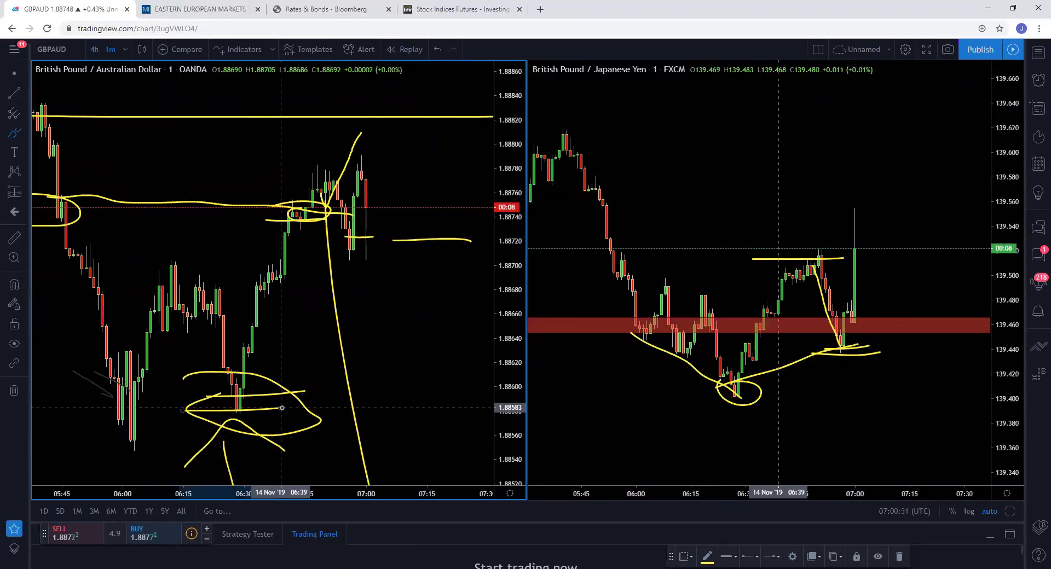
pyautogui.scroll(-1, 452, 401)
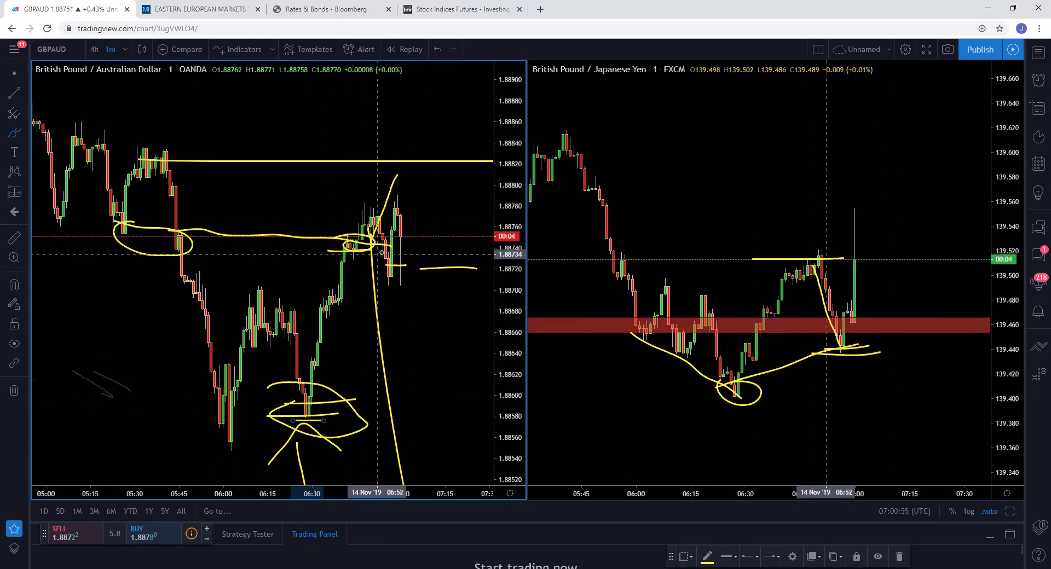
pyautogui.scroll(1, 370, 243)
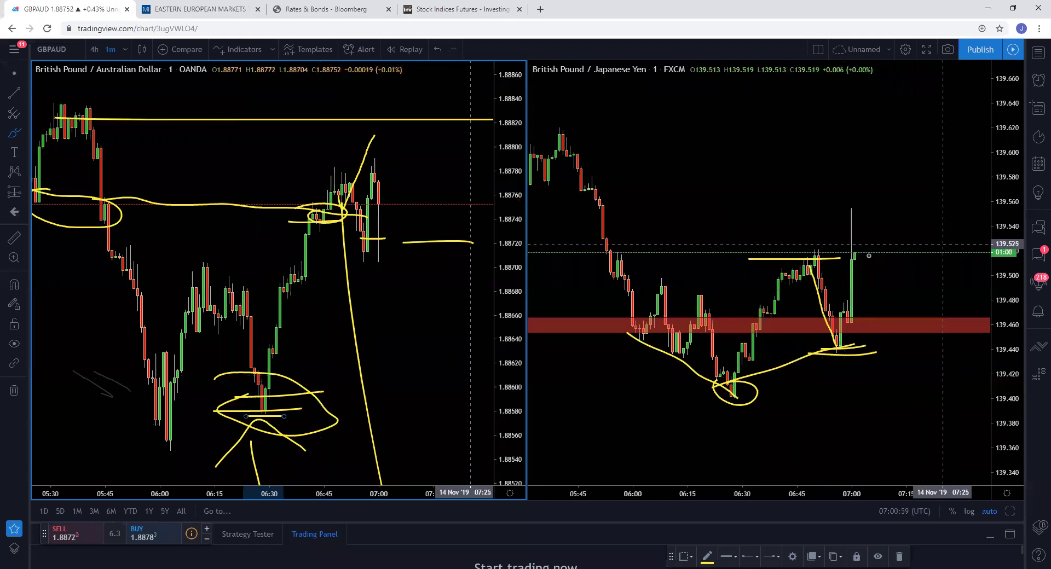
# - Brush horizontal marks on GBPJPY at about 139.555, 139.46 and 139.60, and circle the low near 139.44
pyautogui.moveTo(880, 206); pyautogui.dragTo(832, 205)
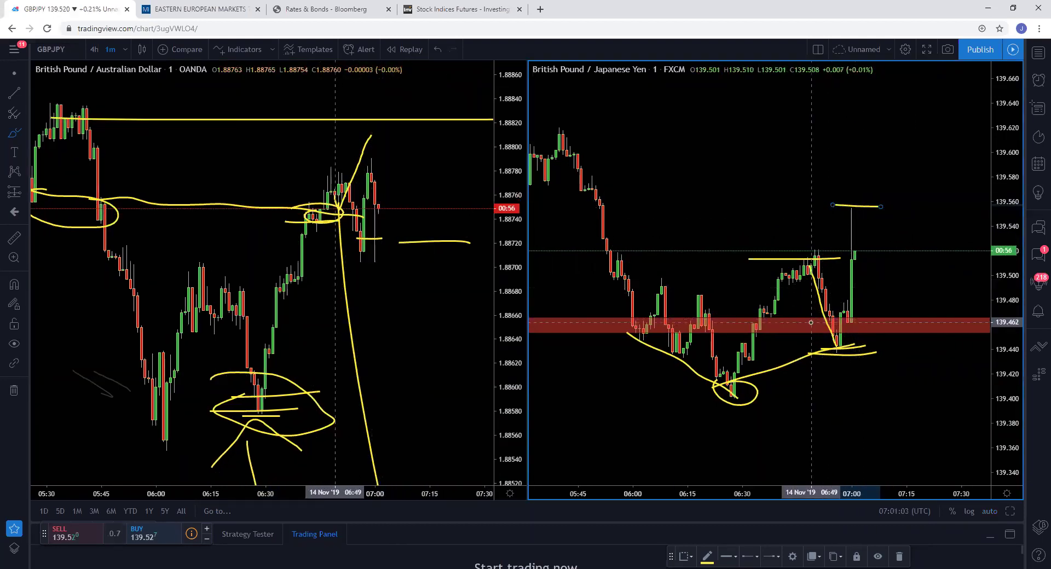
pyautogui.moveTo(814, 321); pyautogui.dragTo(870, 316)
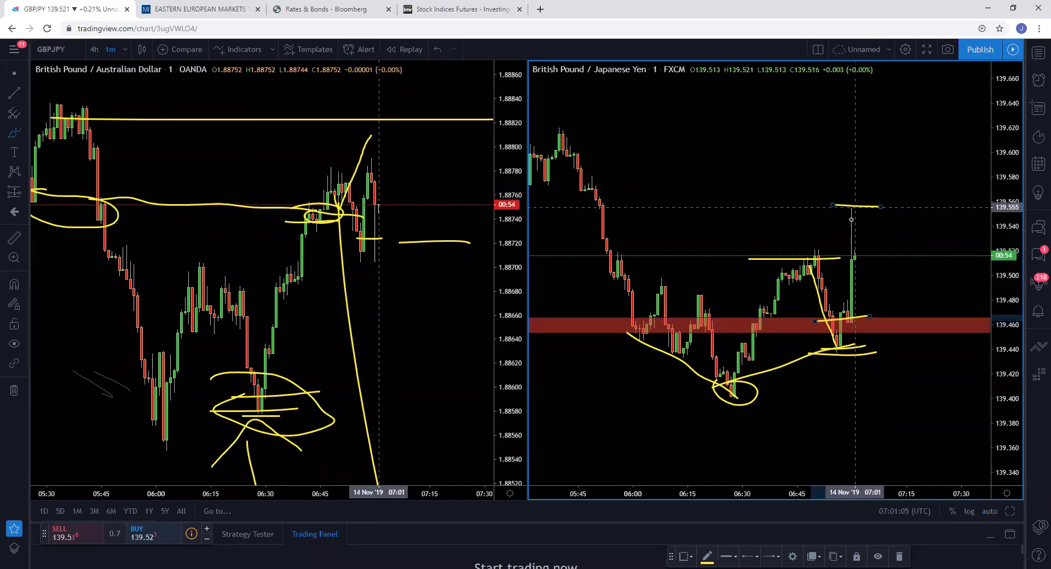
pyautogui.moveTo(829, 346); pyautogui.dragTo(833, 344)
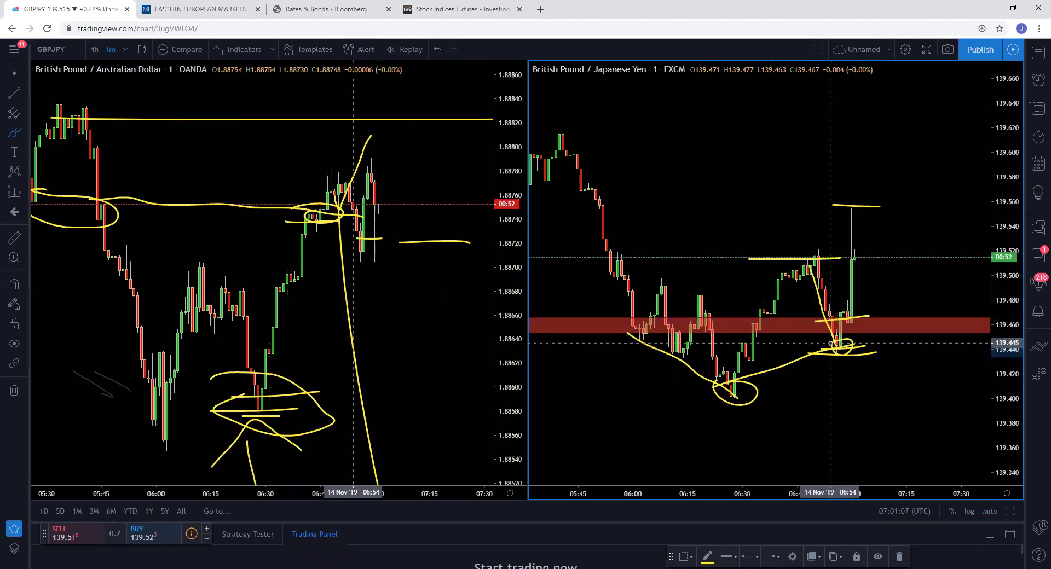
pyautogui.moveTo(767, 148); pyautogui.dragTo(829, 147)
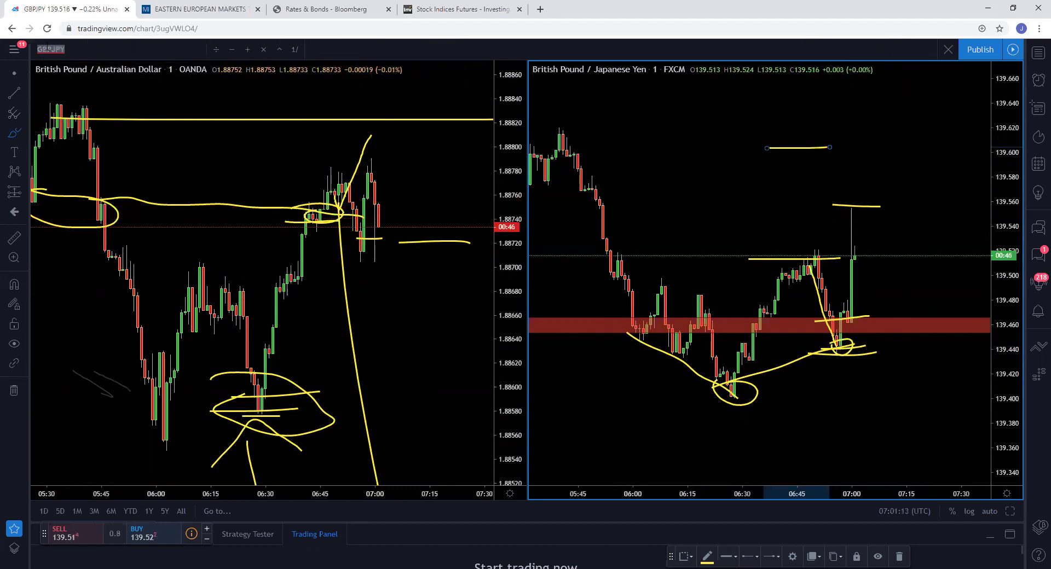
# - Switch the GBPJPY chart to the OANDA XAUUSD gold symbol
pyautogui.write('XAU')
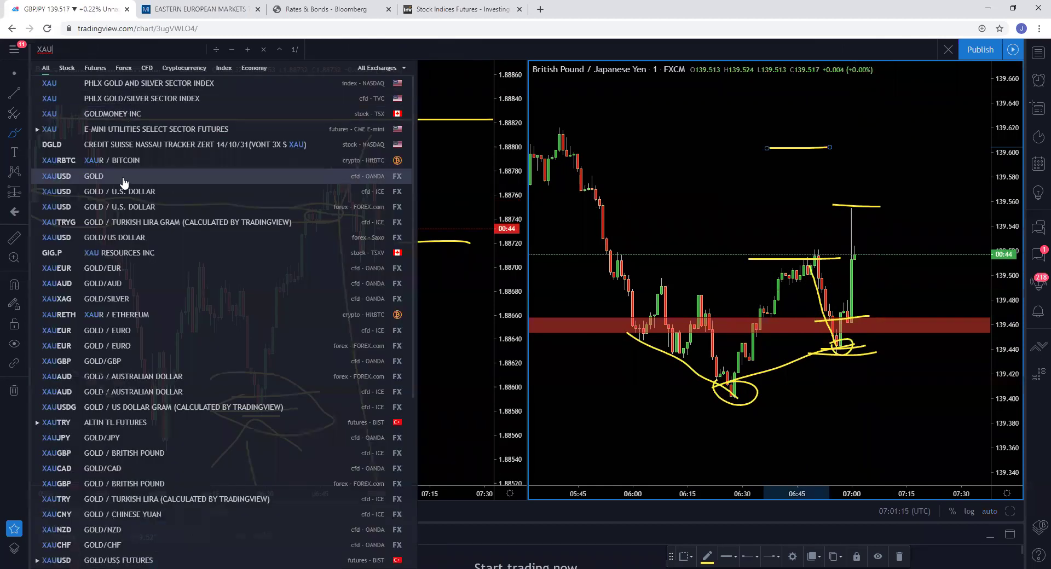
pyautogui.click(122, 178)
pyautogui.scroll(-3, 825, 135)
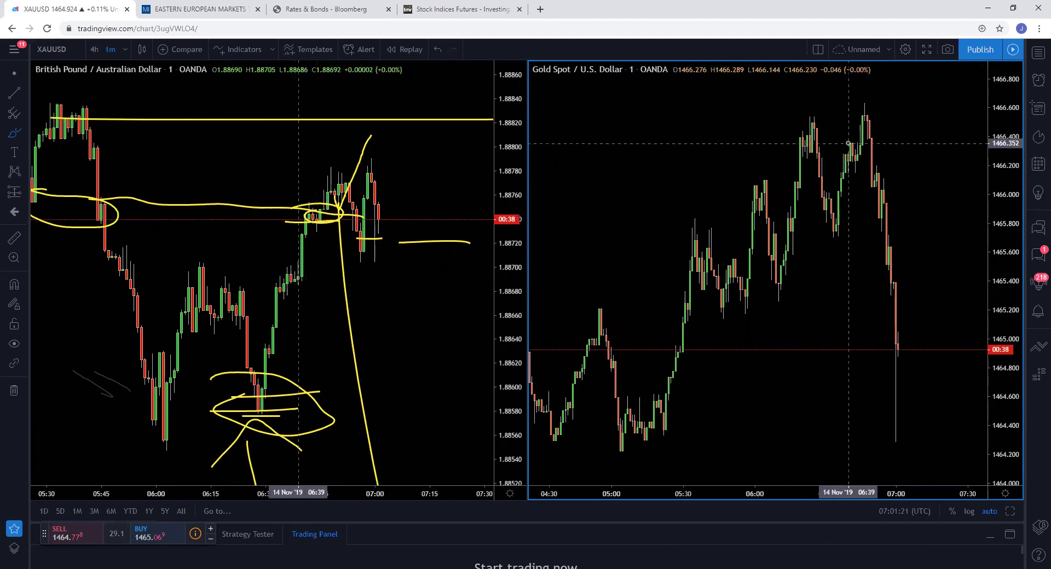
# - Brush a series of horizontal marks down the gold drop after 06:45, from about 1466.5 to about 1465.6
pyautogui.scroll(2, 853, 148)
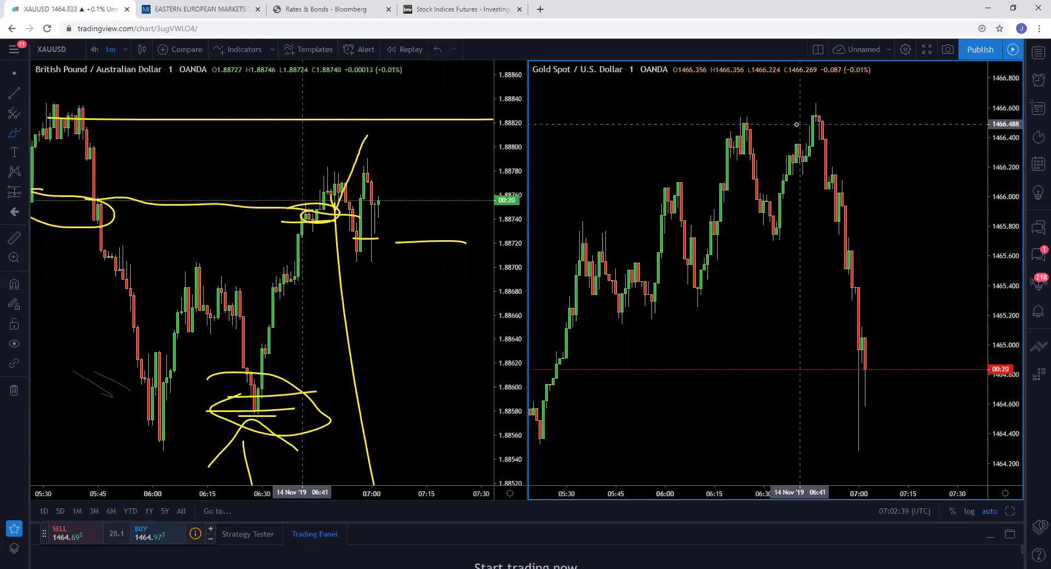
pyautogui.moveTo(775, 116); pyautogui.dragTo(865, 119)
pyautogui.moveTo(798, 142); pyautogui.dragTo(920, 142)
pyautogui.moveTo(799, 160)
pyautogui.mouseDown()
pyautogui.moveTo(897, 160)
pyautogui.moveTo(871, 178)
pyautogui.mouseUp()
pyautogui.moveTo(795, 189); pyautogui.dragTo(848, 184)
pyautogui.moveTo(808, 130); pyautogui.dragTo(846, 129)
pyautogui.moveTo(778, 140)
pyautogui.mouseDown()
pyautogui.moveTo(838, 131)
pyautogui.moveTo(818, 156)
pyautogui.moveTo(845, 163)
pyautogui.mouseUp()
pyautogui.moveTo(783, 174); pyautogui.dragTo(848, 180)
pyautogui.moveTo(777, 193); pyautogui.dragTo(933, 206)
pyautogui.moveTo(795, 237)
pyautogui.mouseDown()
pyautogui.moveTo(834, 234)
pyautogui.moveTo(868, 255)
pyautogui.mouseUp()
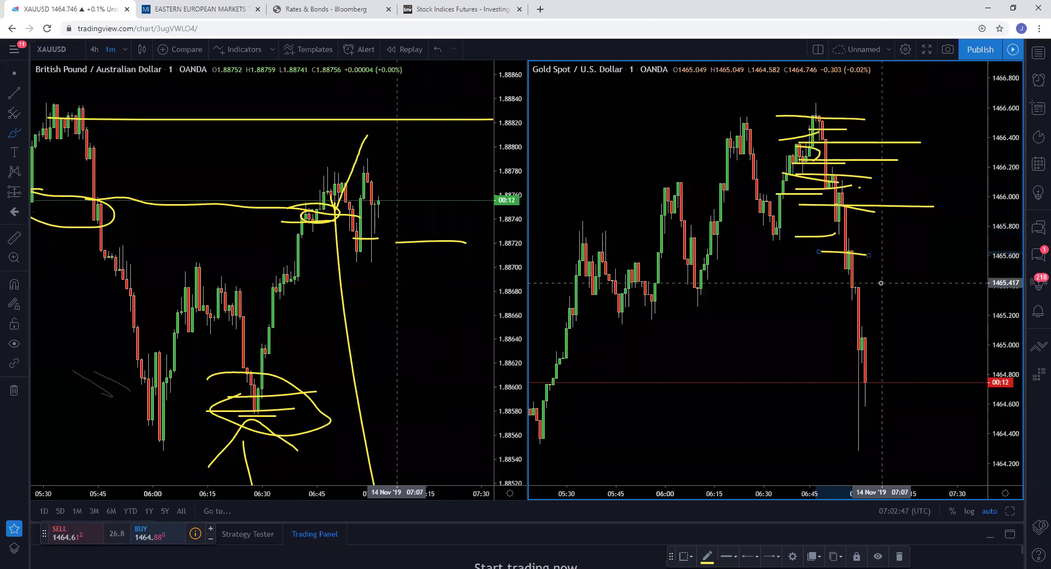